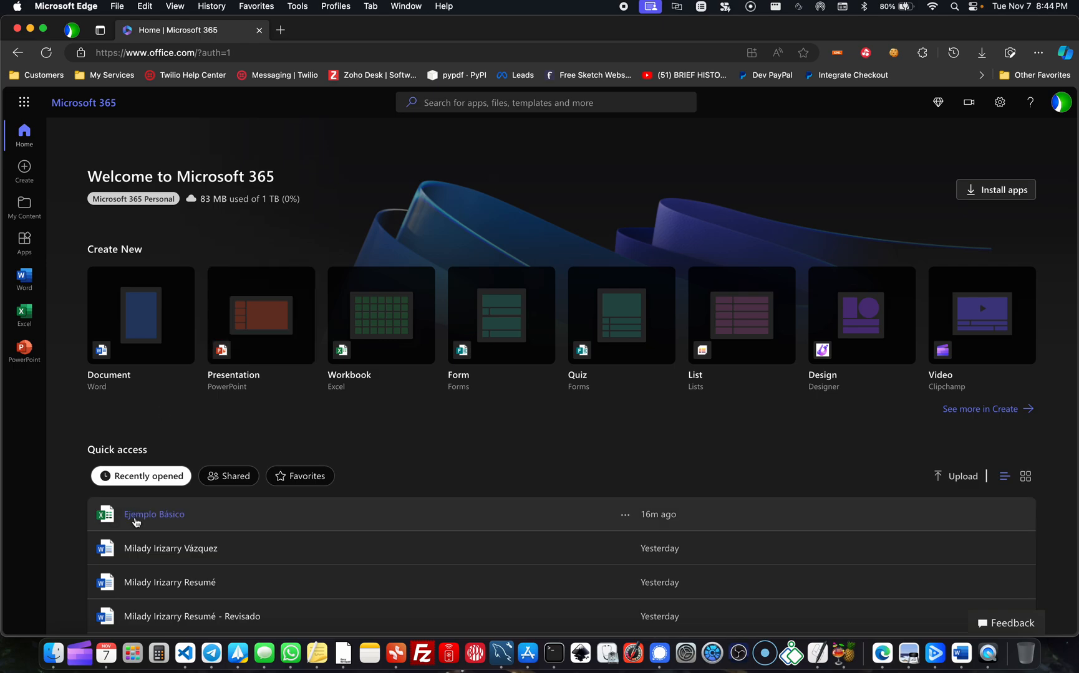
# - Open the Ejemplo Básico workbook from the home page's recent files, and open it again from the Excel start page
pyautogui.click(175, 518)
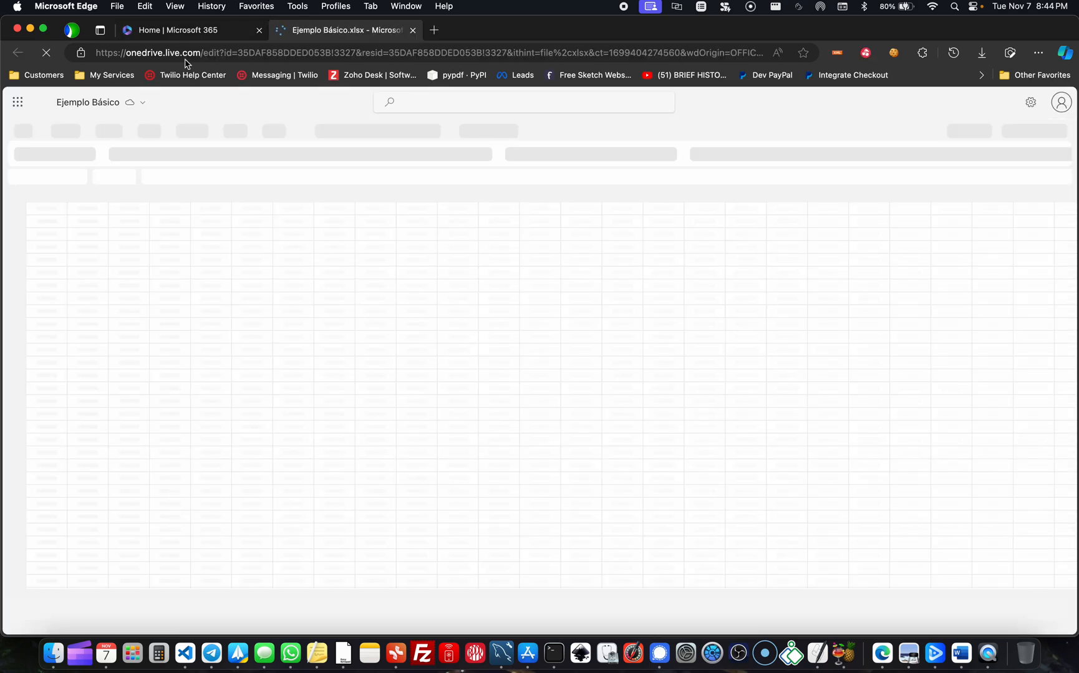
pyautogui.click(186, 33)
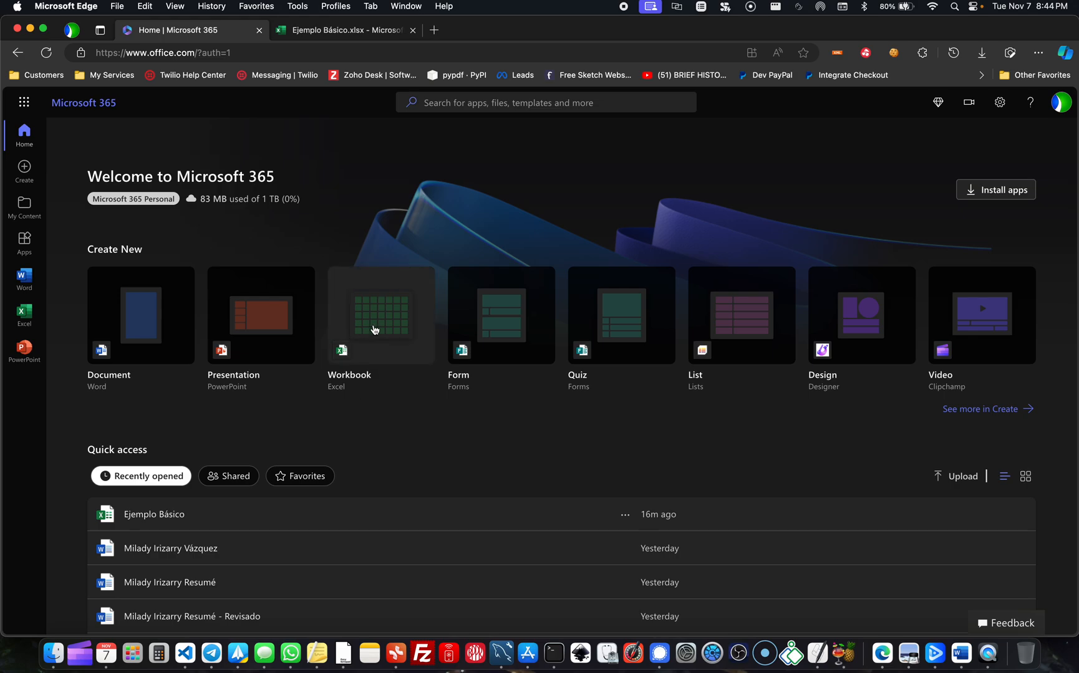
pyautogui.click(23, 314)
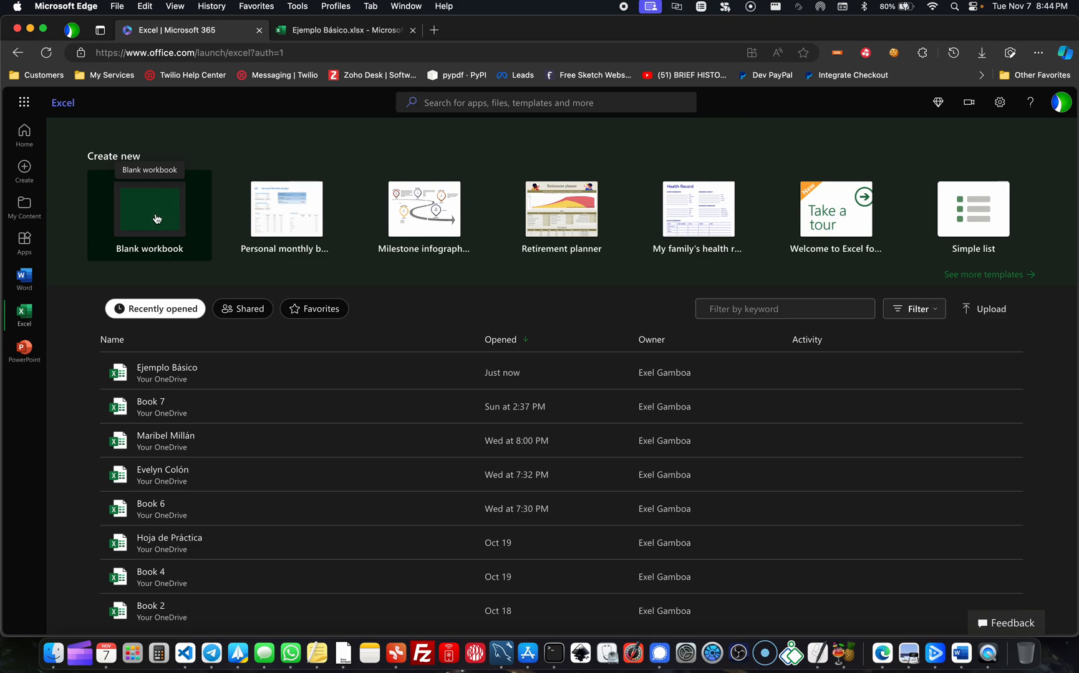
pyautogui.click(196, 373)
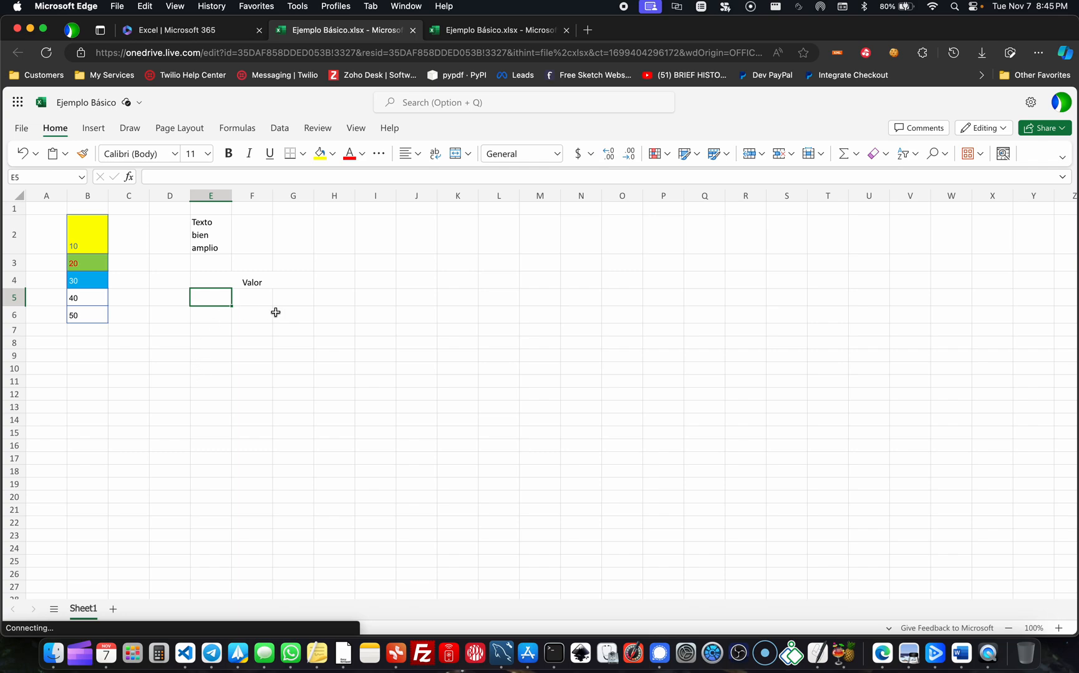
# - Add a new blank sheet to the workbook and delete Sheet1
pyautogui.click(291, 339)
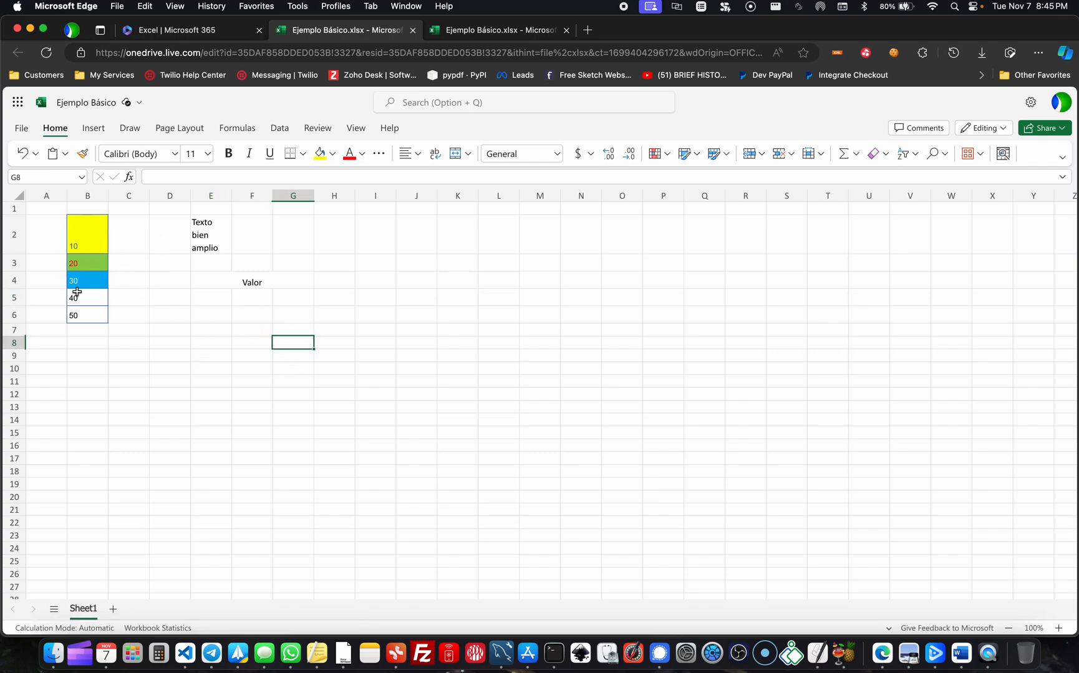
pyautogui.click(62, 211)
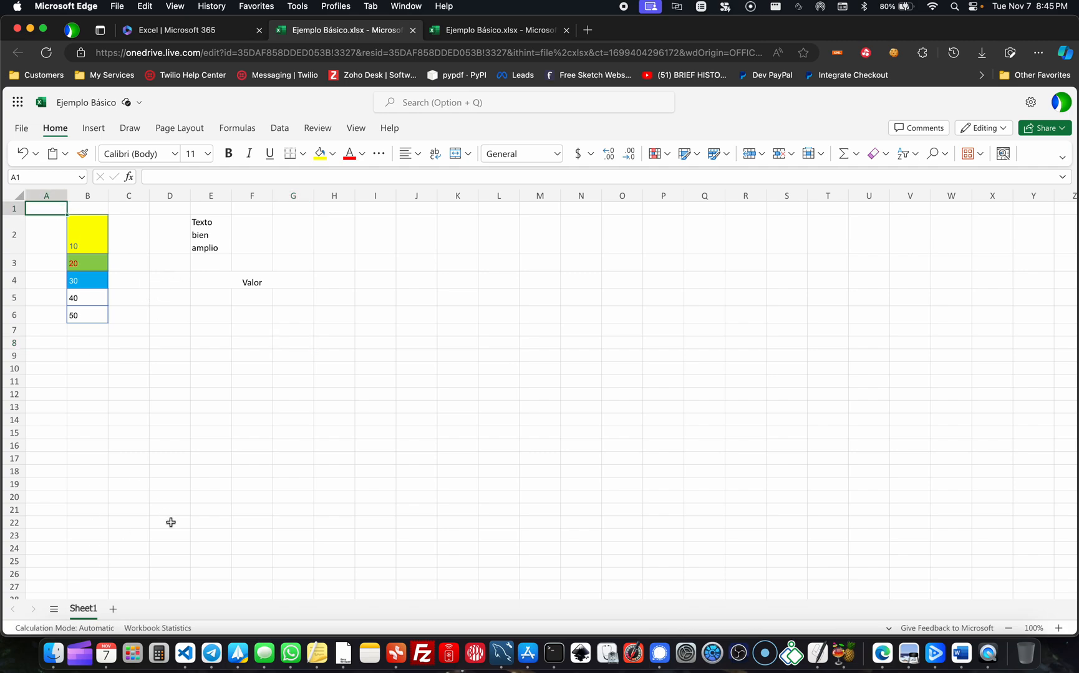
pyautogui.click(113, 608)
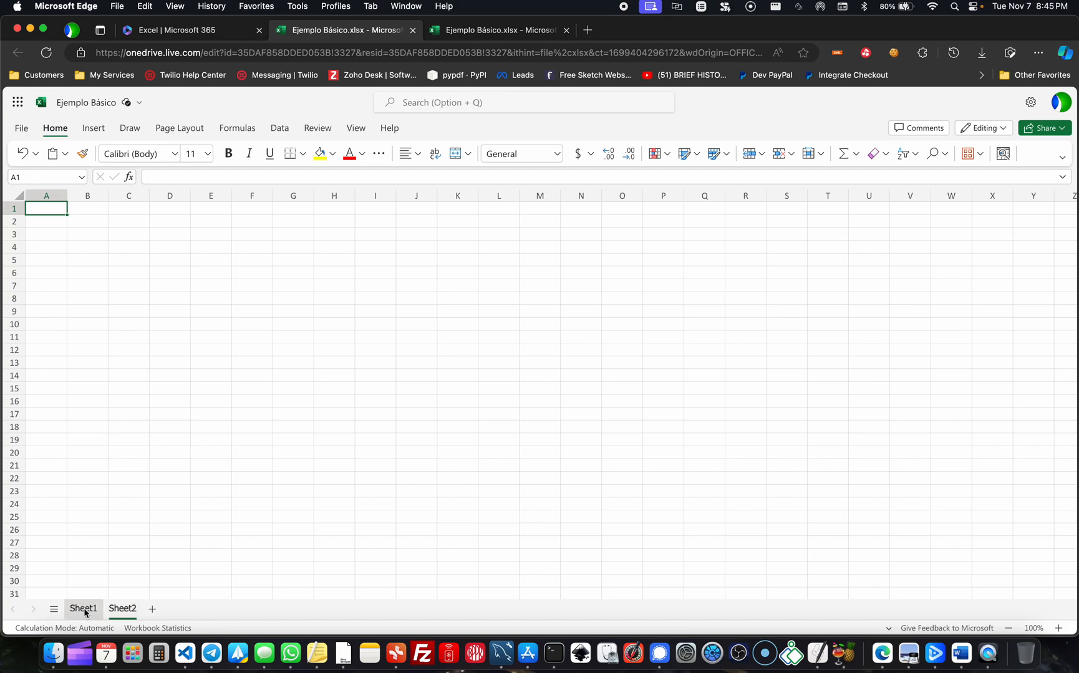
pyautogui.rightClick(85, 608)
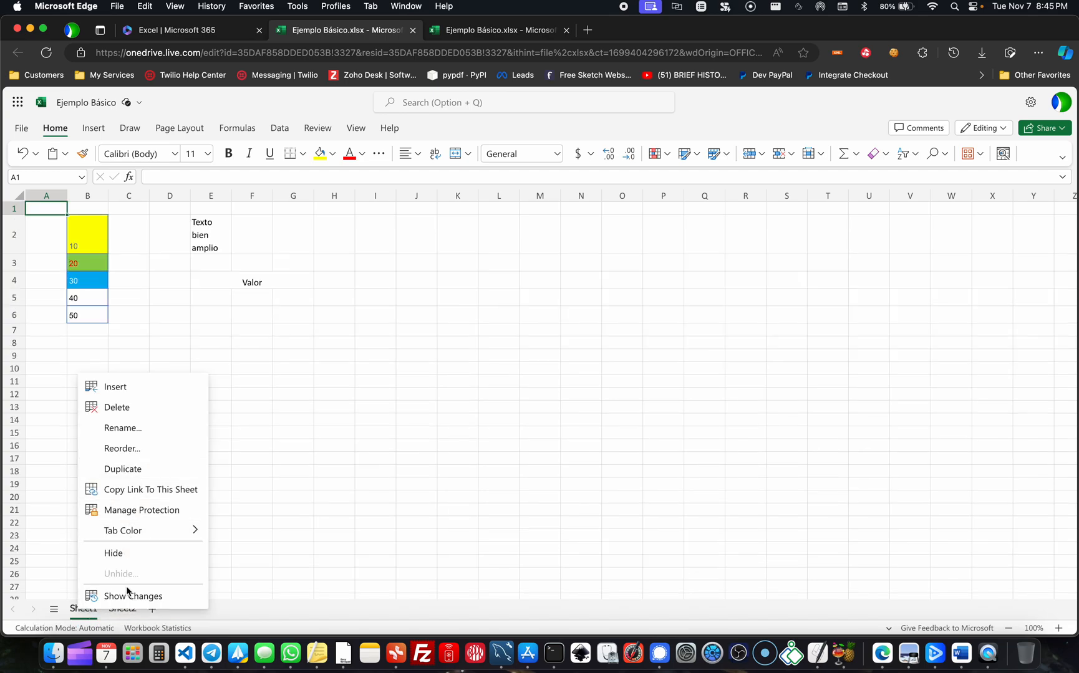
pyautogui.click(153, 410)
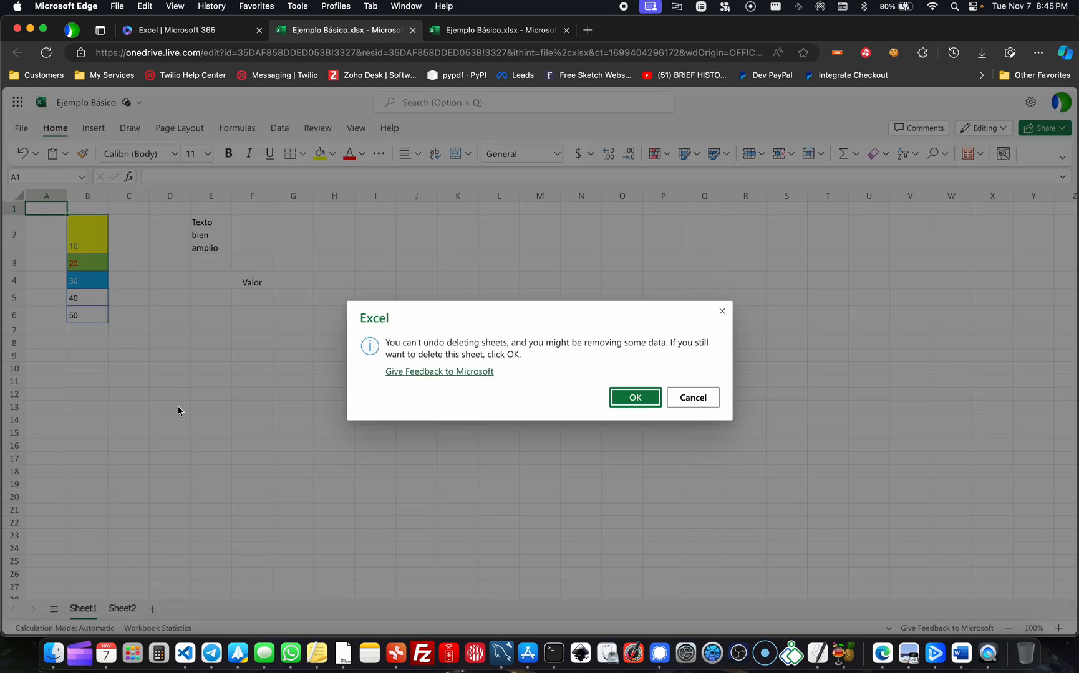
pyautogui.click(640, 397)
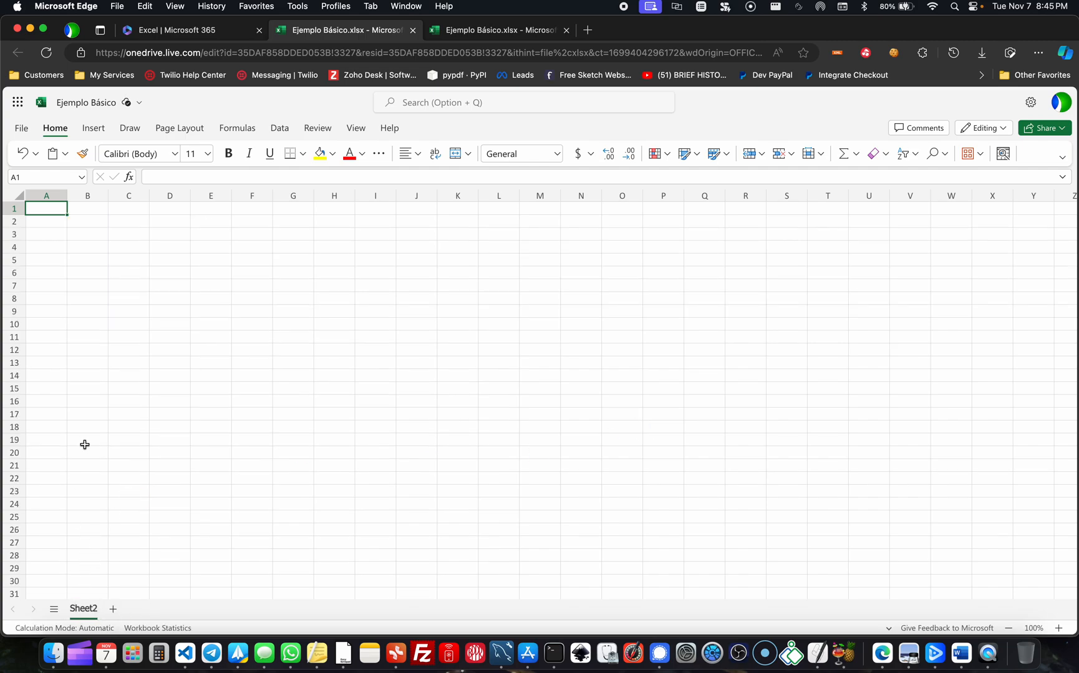
# - Examine the available fonts and font sizes for cell C4
pyautogui.click(78, 222)
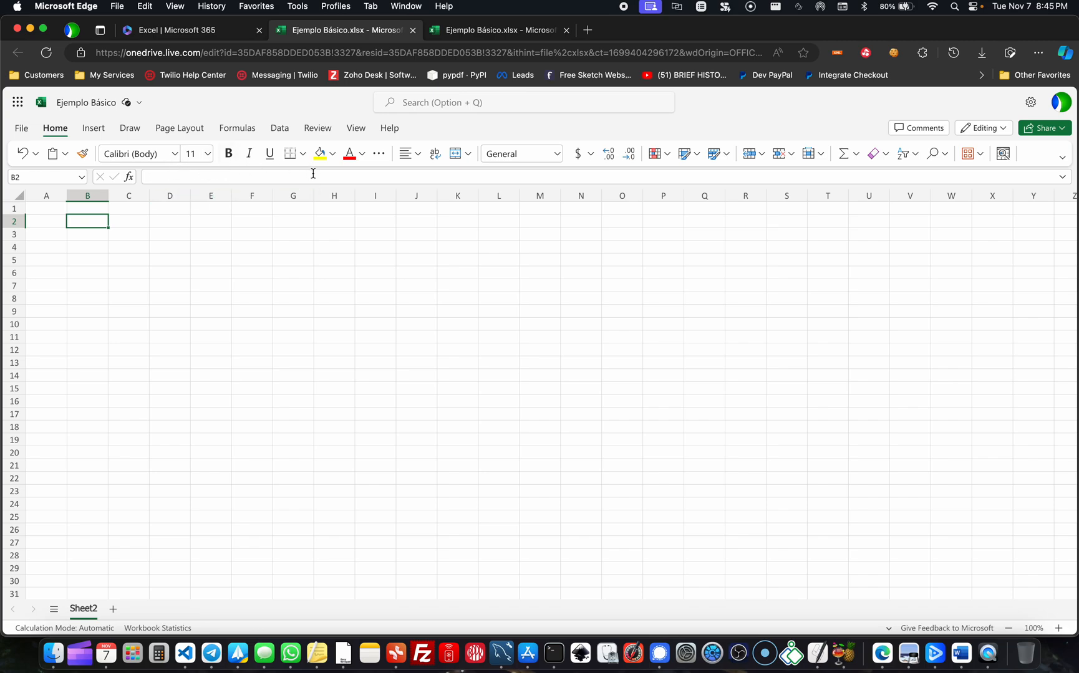
pyautogui.click(125, 247)
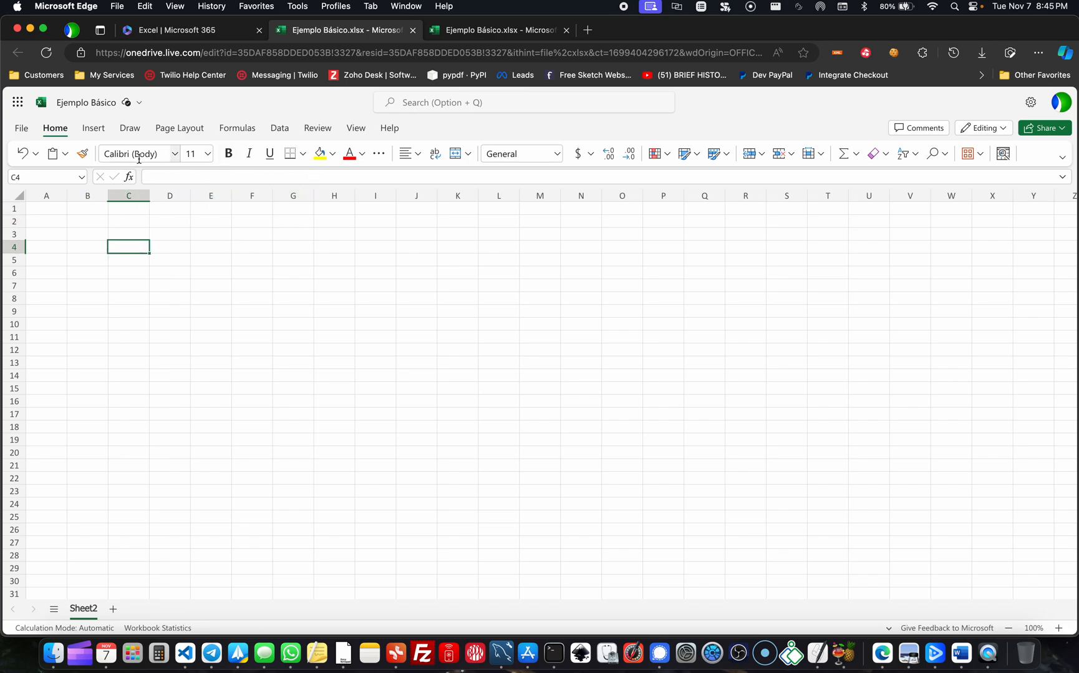
pyautogui.click(177, 156)
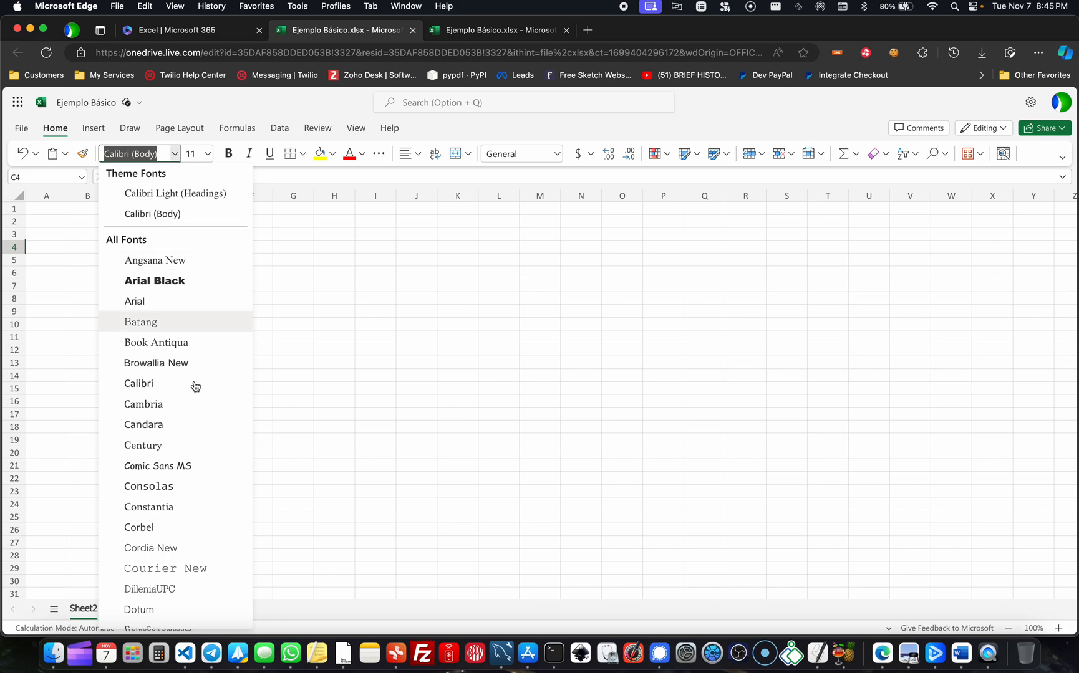
pyautogui.press('Escape')
pyautogui.click(208, 154)
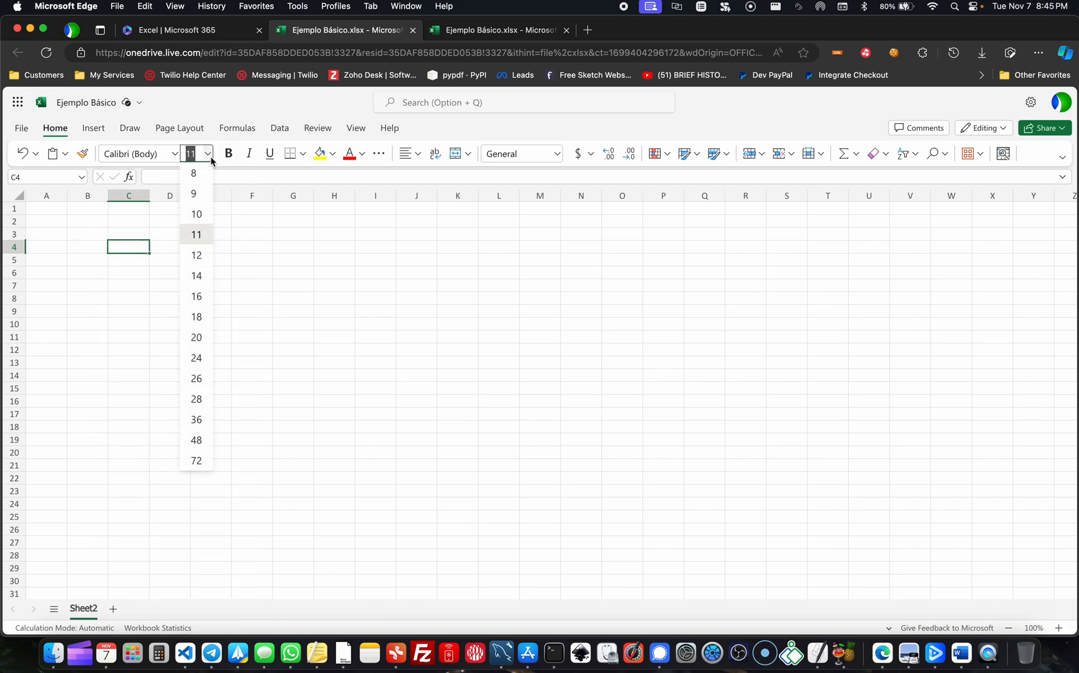
pyautogui.click(210, 155)
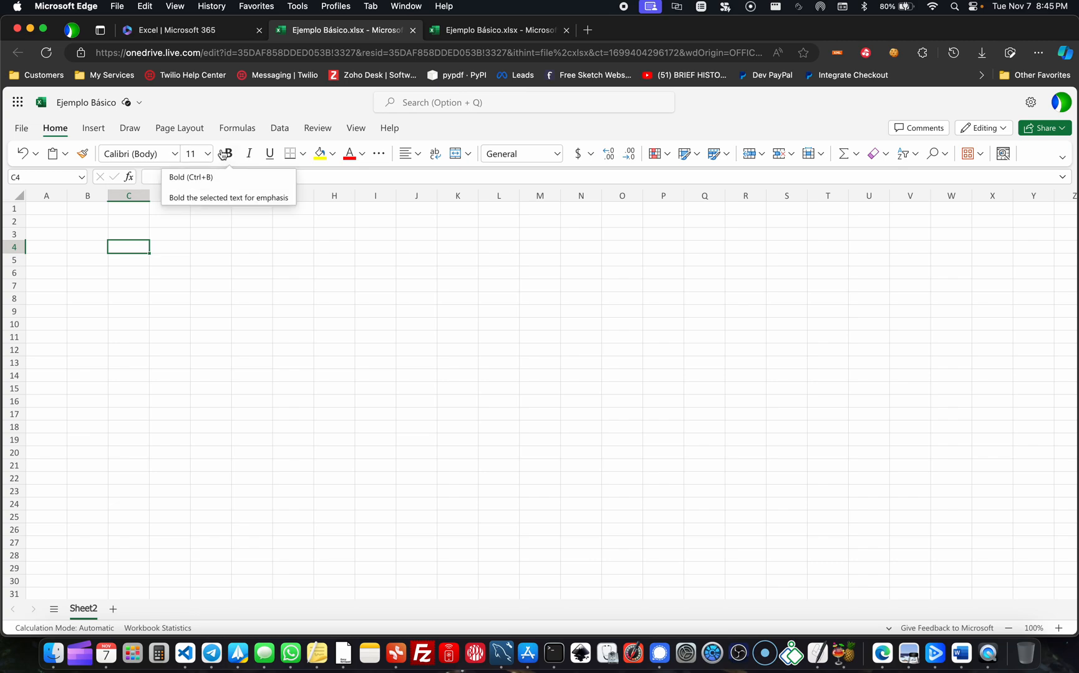
pyautogui.click(195, 235)
# - Enter the values 10, 20, 30, 40 and 50 down cells B2 to B6
pyautogui.click(77, 222)
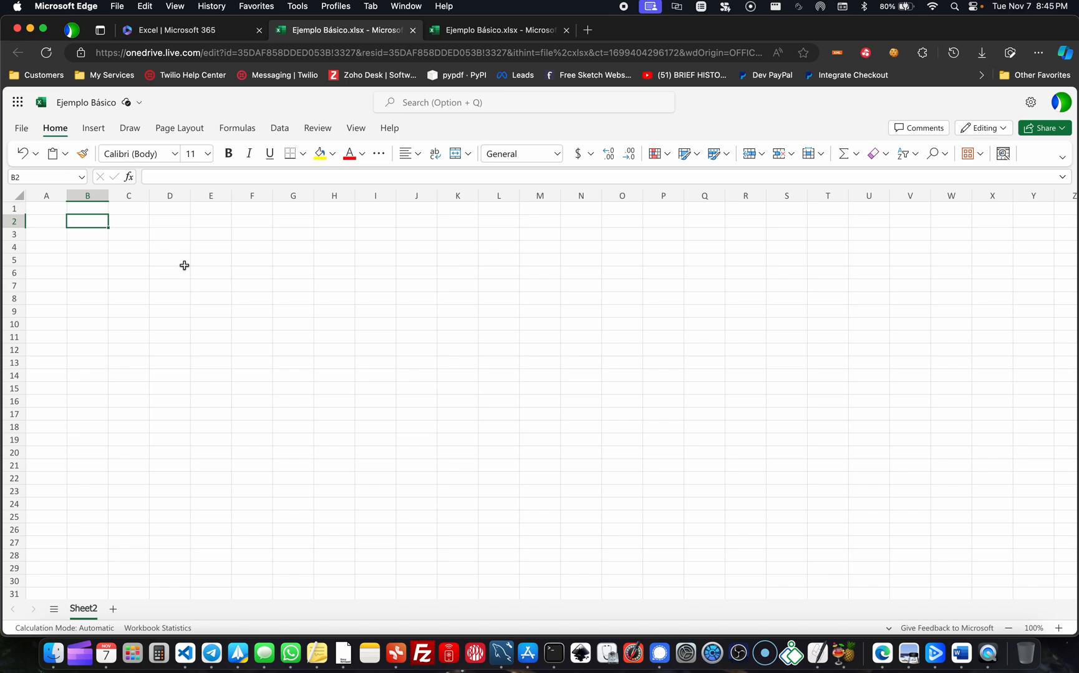
pyautogui.write('10')
pyautogui.press('Return')
pyautogui.write('20')
pyautogui.press('Return')
pyautogui.write('30')
pyautogui.press('Return')
pyautogui.write('40')
pyautogui.press('Return')
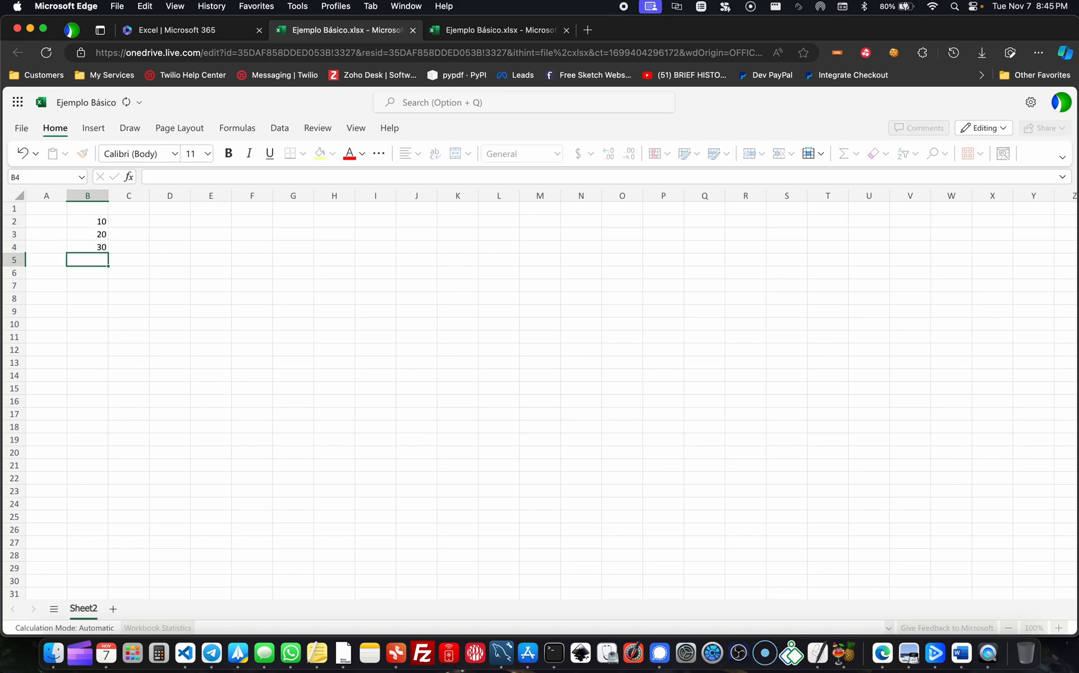
pyautogui.write('50')
pyautogui.press('Return')
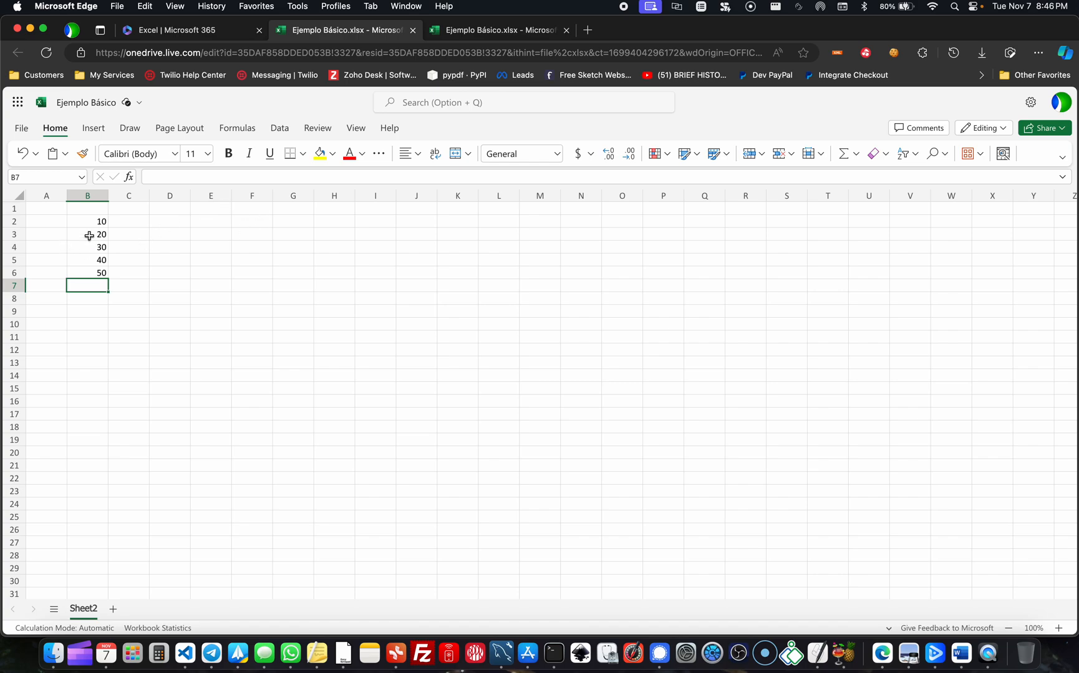
pyautogui.click(102, 221)
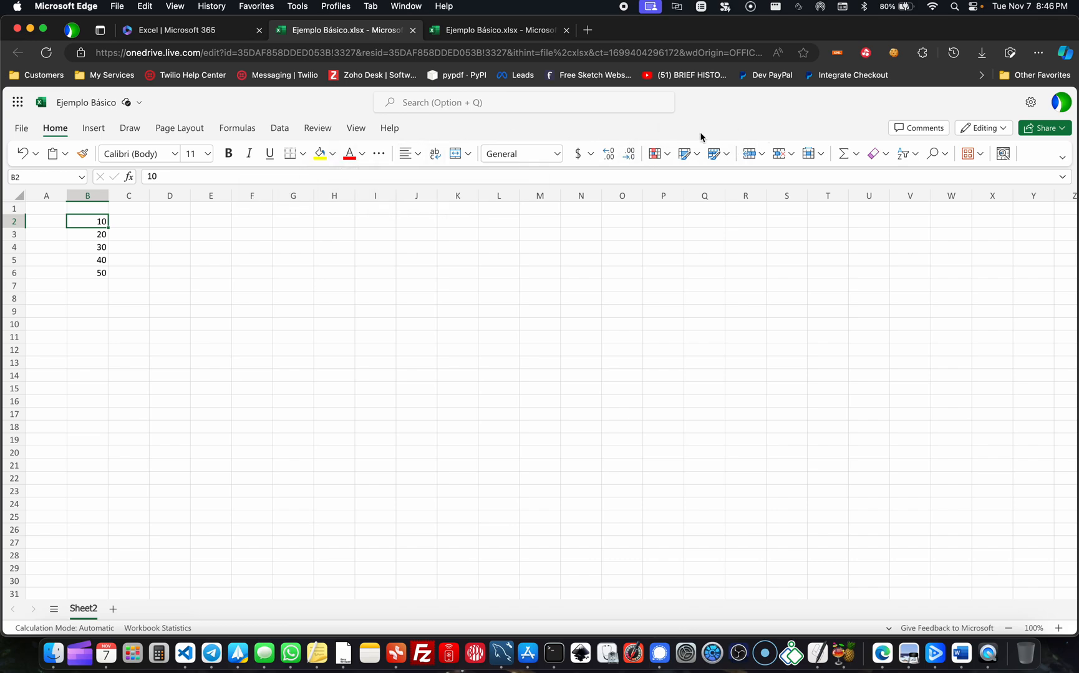
pyautogui.click(87, 253)
pyautogui.click(100, 220)
pyautogui.click(175, 154)
pyautogui.click(50, 231)
pyautogui.click(100, 236)
pyautogui.moveTo(101, 239); pyautogui.dragTo(574, 402)
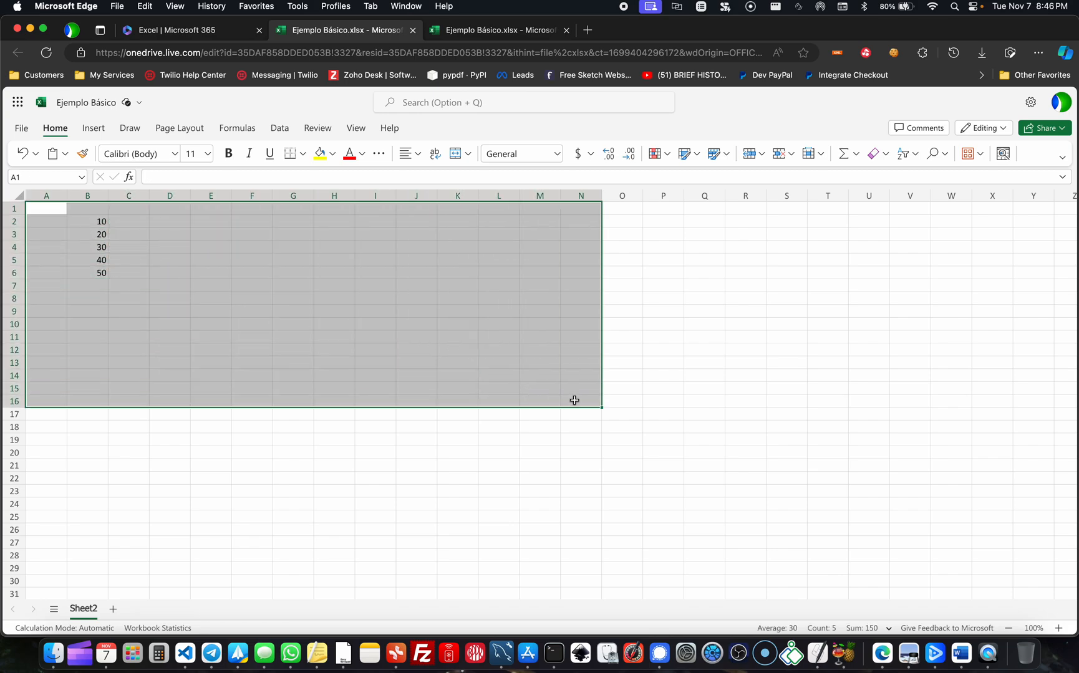
pyautogui.click(693, 368)
pyautogui.click(279, 206)
pyautogui.press('Down')
pyautogui.press('Down')
pyautogui.press('Down')
pyautogui.press('Down')
pyautogui.press('Down')
pyautogui.press('Down')
pyautogui.press('Down')
pyautogui.press('Down')
pyautogui.press('Down')
pyautogui.press('Down')
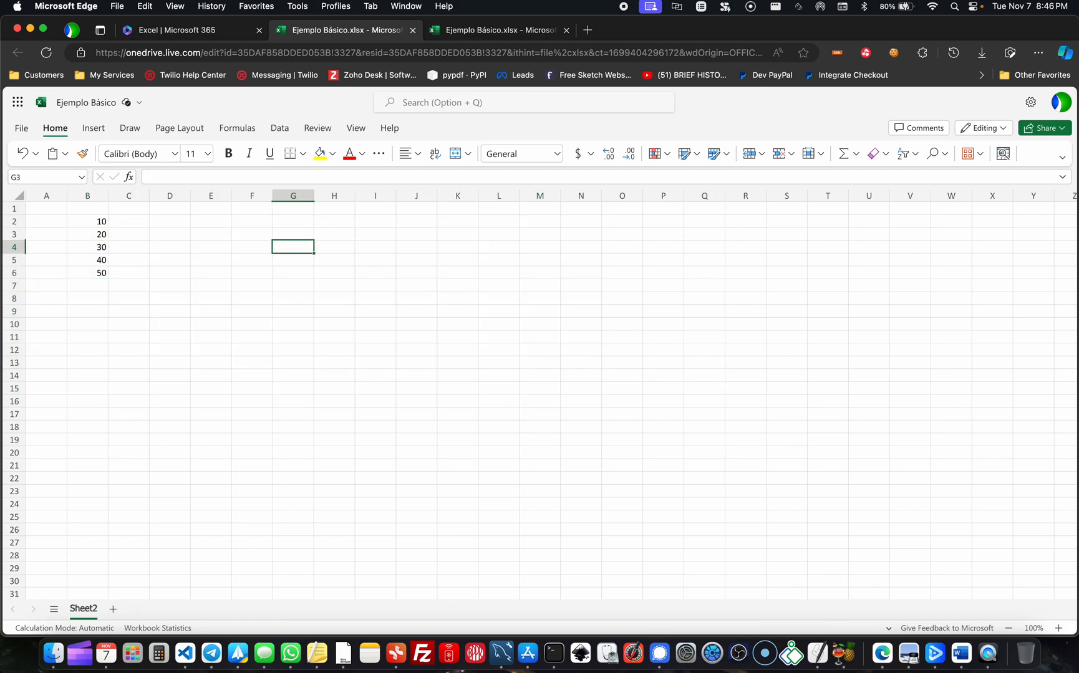
pyautogui.press('Left')
pyautogui.press('Left')
pyautogui.press('Left')
pyautogui.press('Right')
pyautogui.press('Right')
pyautogui.press('Left')
pyautogui.press('Left')
pyautogui.press('Up')
pyautogui.press('Up')
pyautogui.press('Up')
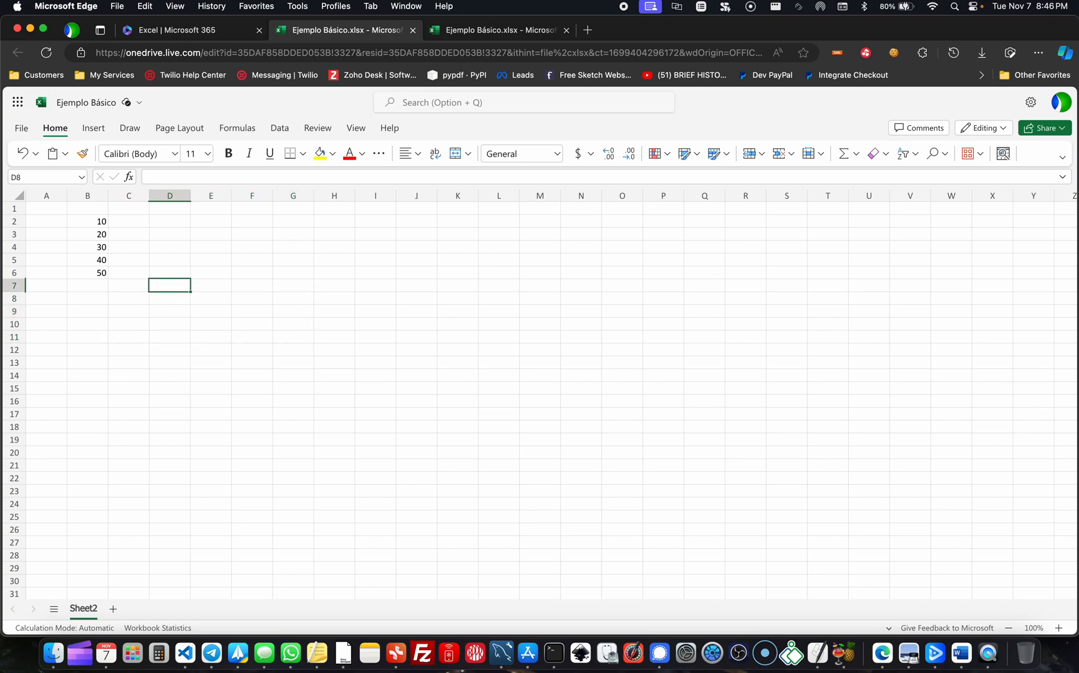
pyautogui.press('Up')
pyautogui.press('Up')
pyautogui.press('Left')
pyautogui.press('Left')
pyautogui.press('Up')
pyautogui.press('Up')
# - Enter the text "texto" in cell F4 and the number 10 in cell F5
pyautogui.press('Right')
pyautogui.press('Right')
pyautogui.press('Right')
pyautogui.press('Right')
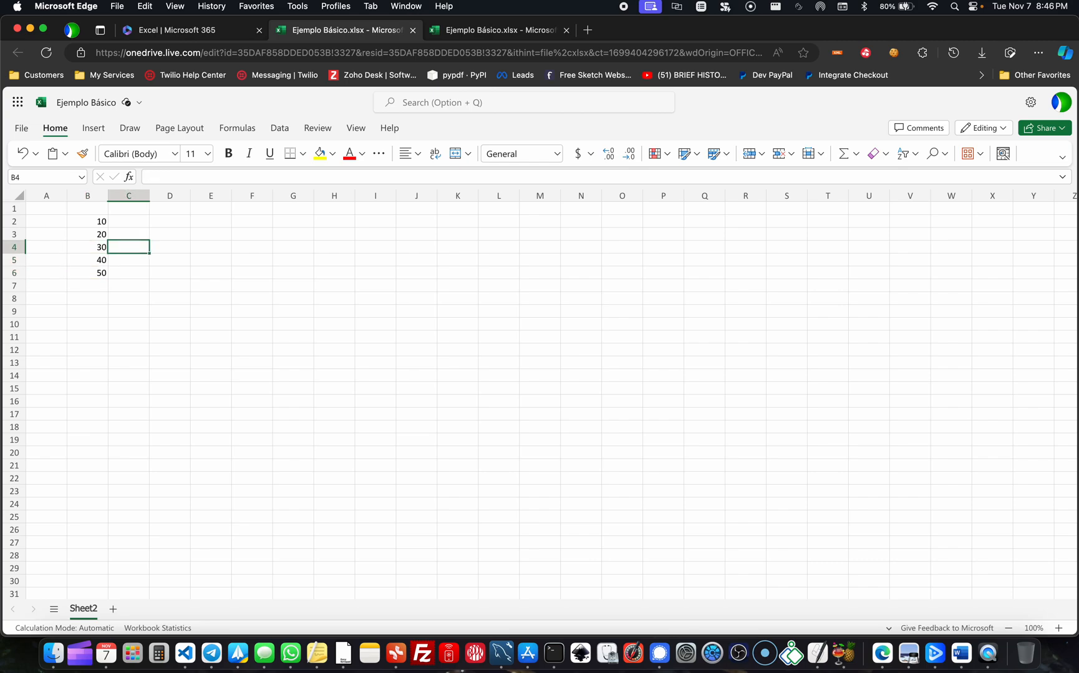
pyautogui.write('texto')
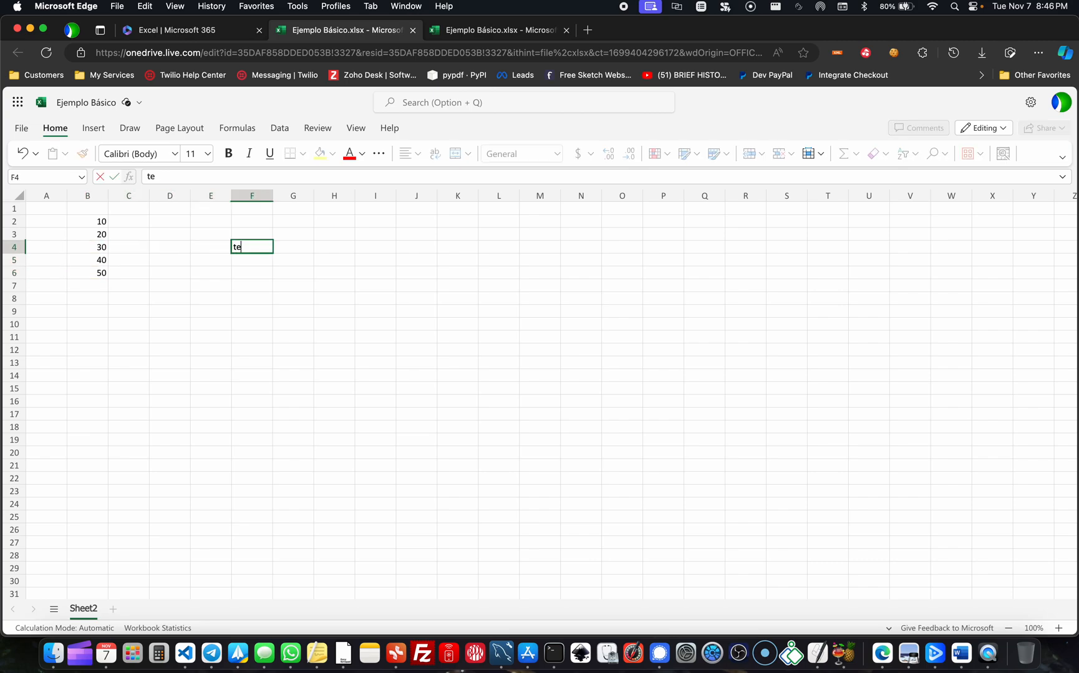
pyautogui.press('Return')
pyautogui.write('10')
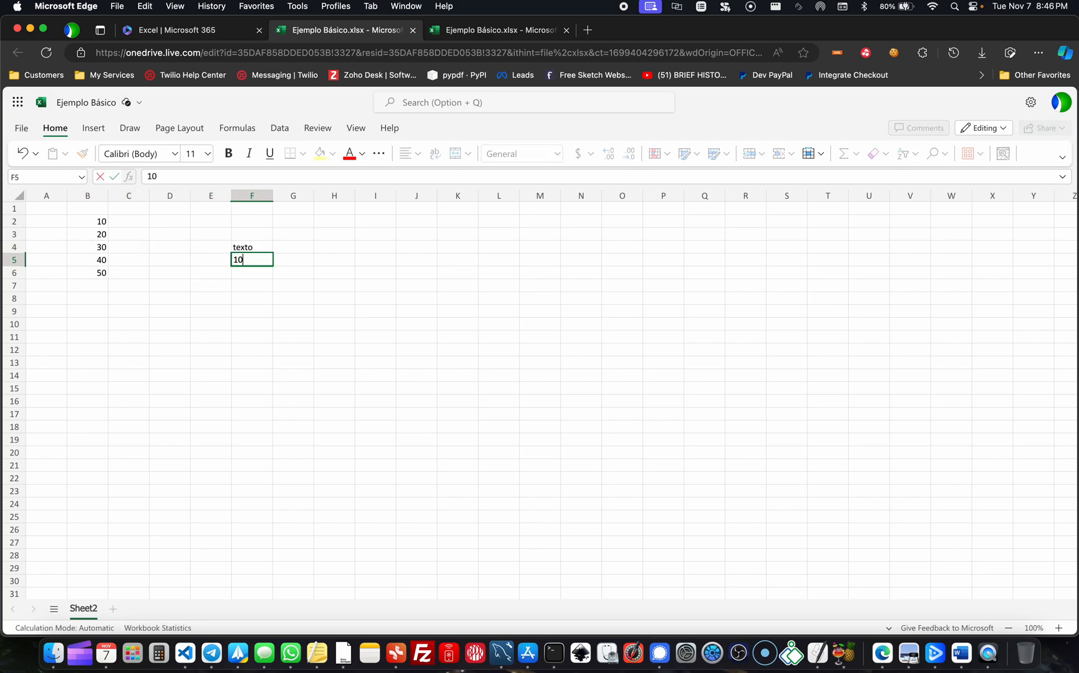
pyautogui.press('Return')
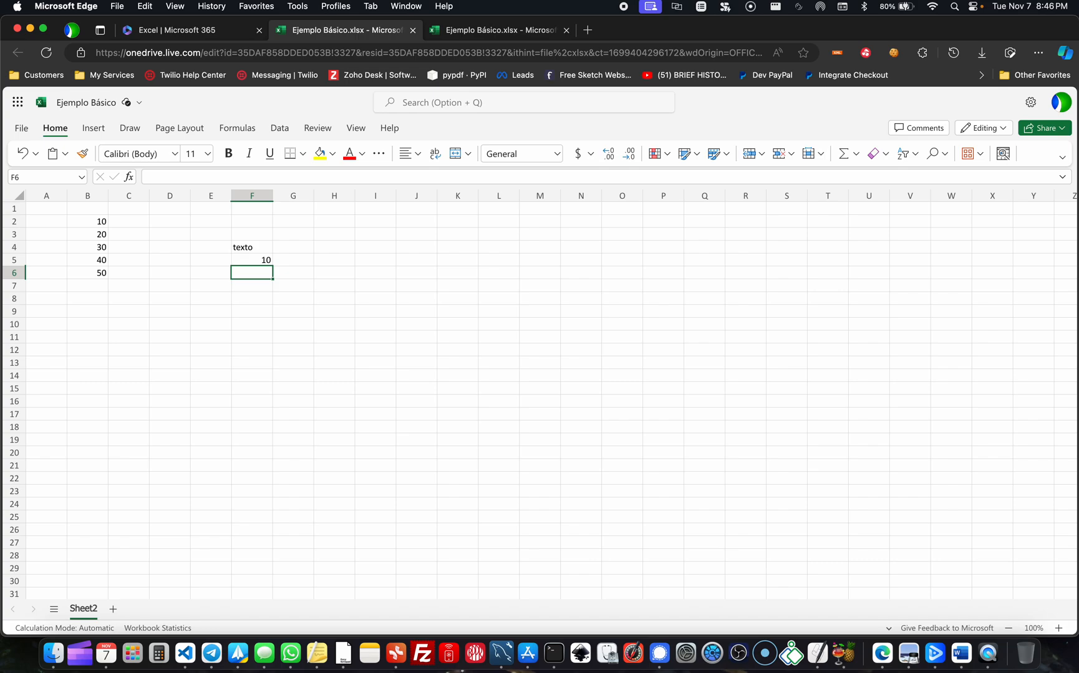
pyautogui.write('=sum')
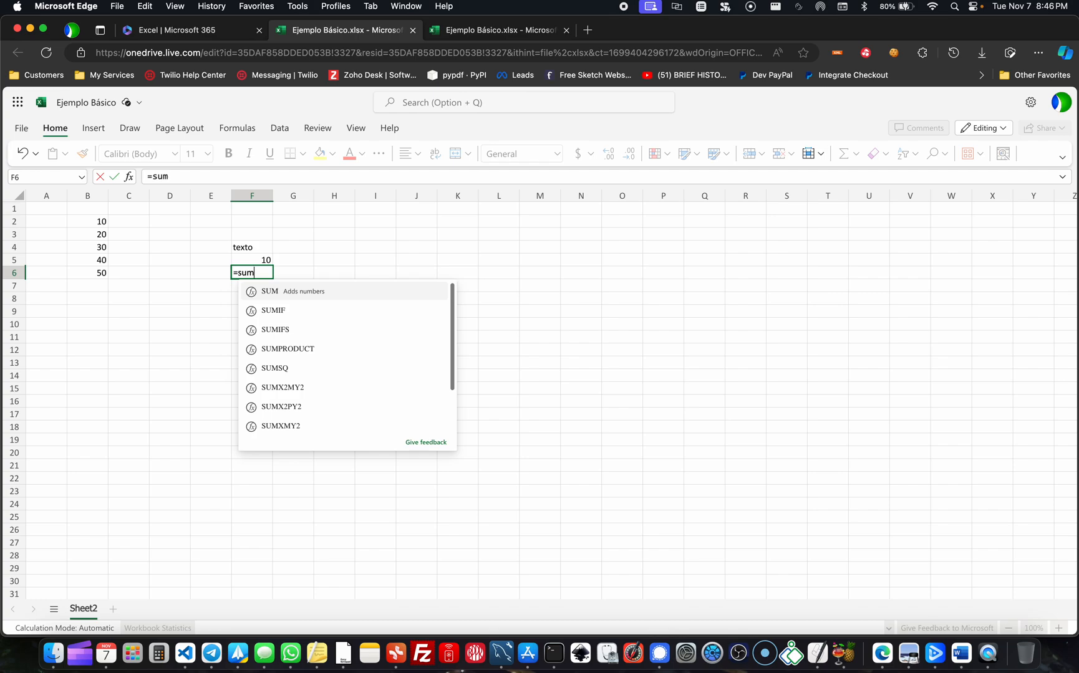
pyautogui.scroll(-2, 297, 373)
pyautogui.scroll(2, 297, 373)
pyautogui.press('BackSpace')
pyautogui.press('BackSpace')
pyautogui.press('BackSpace')
pyautogui.press('Escape')
pyautogui.click(340, 325)
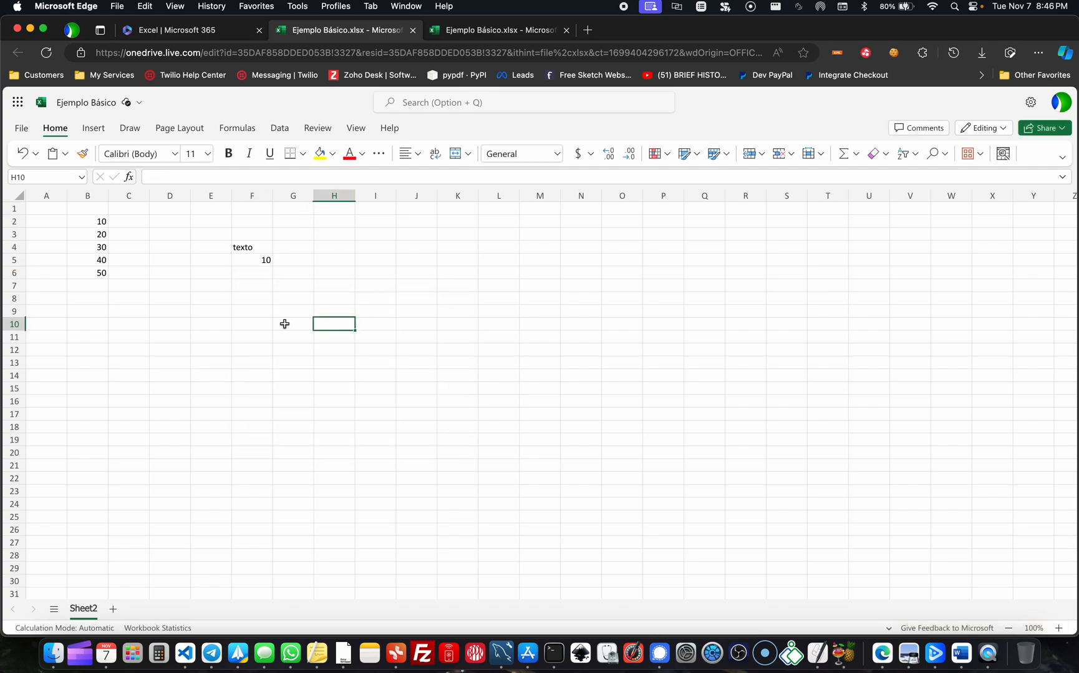
# - Clear the contents of cells F3 to F8
pyautogui.moveTo(243, 234); pyautogui.dragTo(244, 307)
pyautogui.press('Delete')
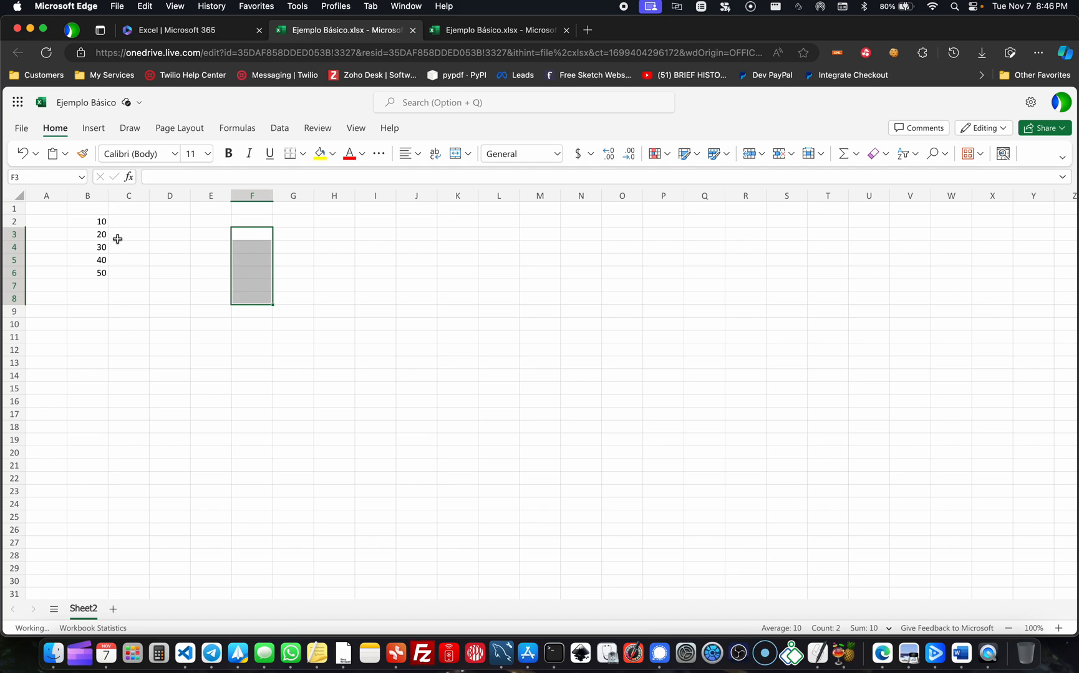
pyautogui.click(115, 236)
# - Format the numbers in B2:B6 as bold, italic and underlined
pyautogui.click(91, 221)
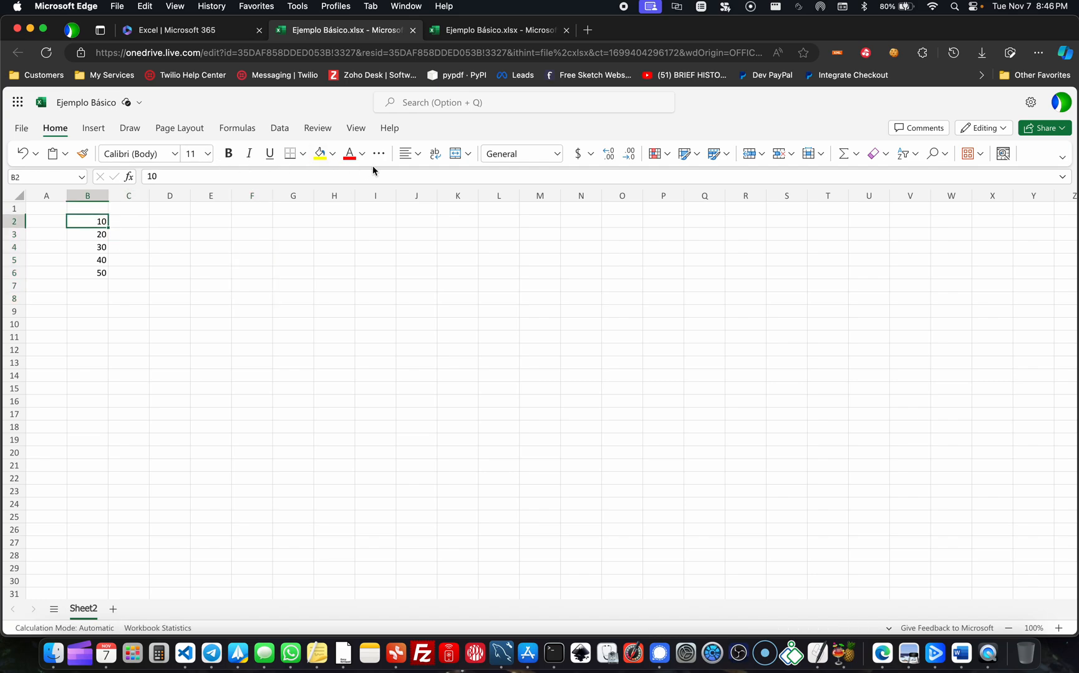
pyautogui.click(101, 246)
pyautogui.moveTo(101, 220); pyautogui.dragTo(101, 266)
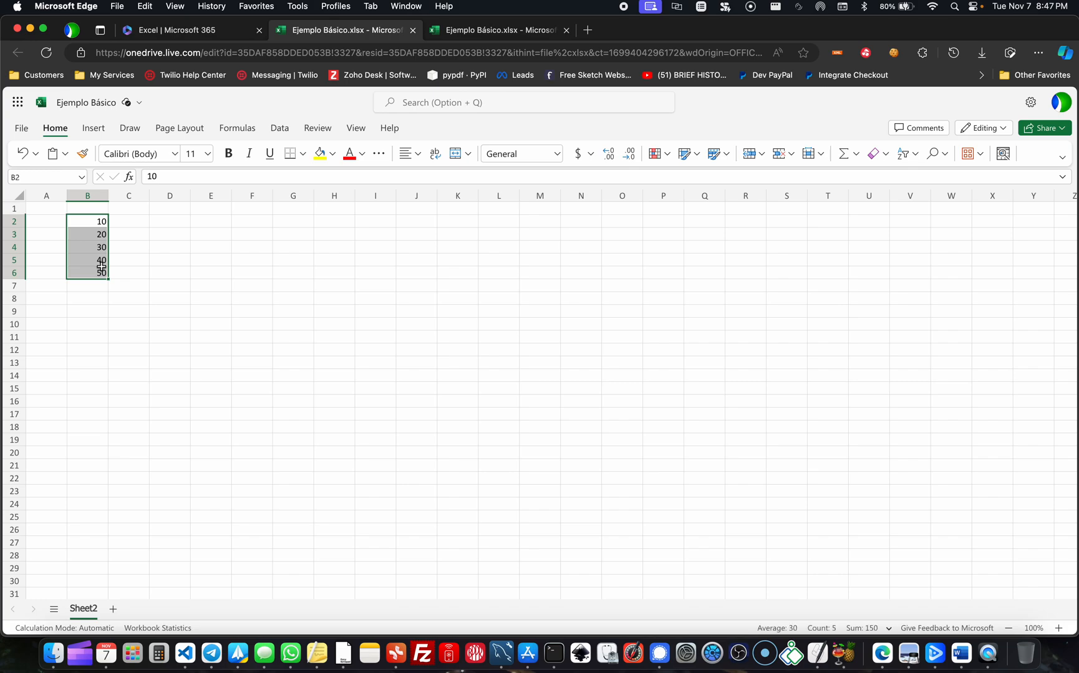
pyautogui.click(229, 156)
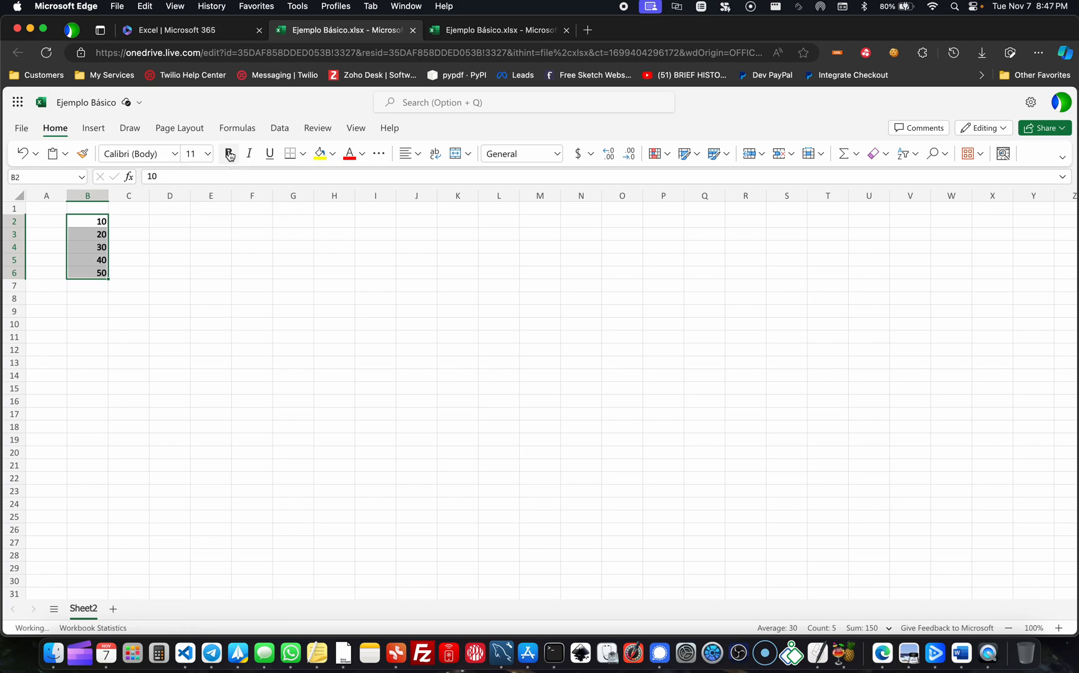
pyautogui.click(249, 156)
pyautogui.click(270, 155)
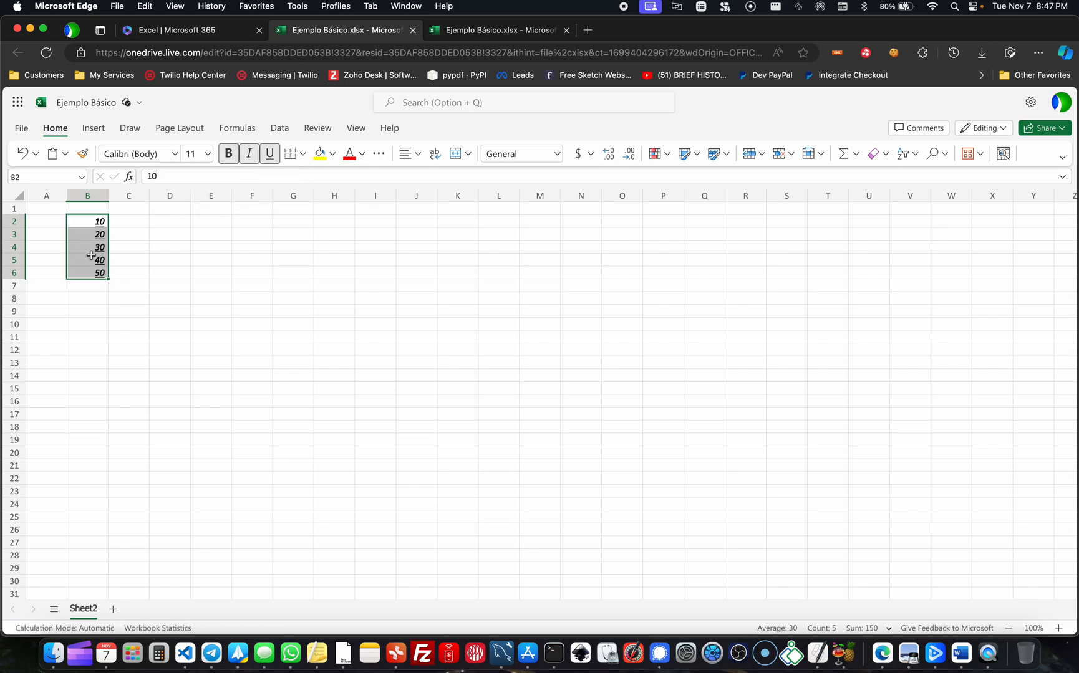
pyautogui.click(133, 256)
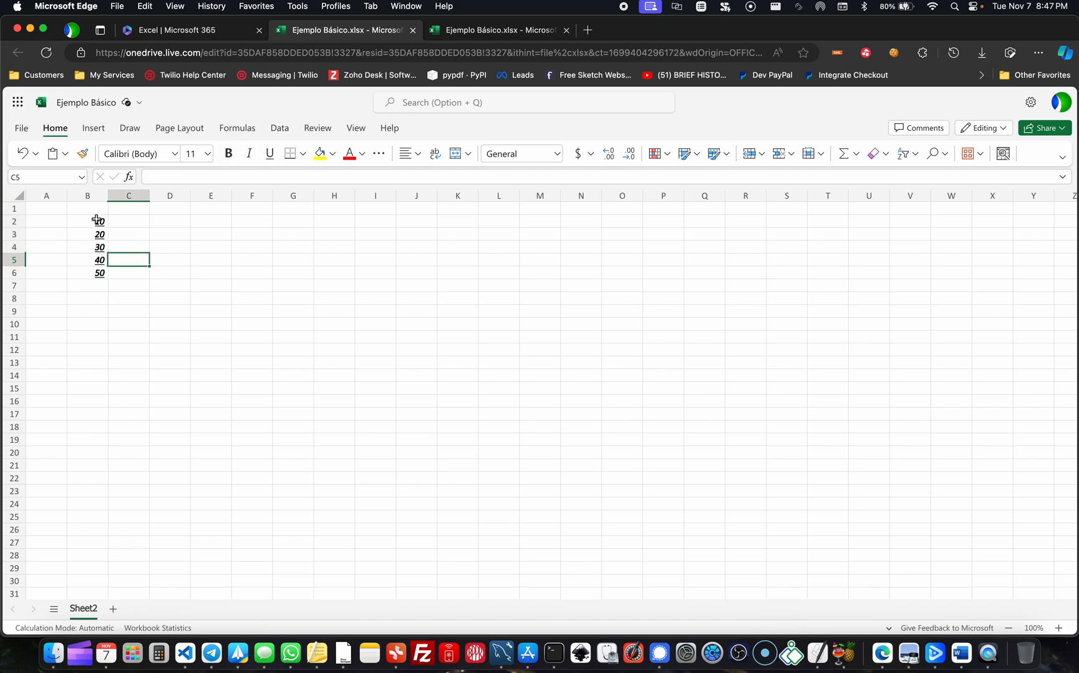
# - Remove the bold, italic and underline formatting from the numbers in B2:B4
pyautogui.moveTo(97, 221); pyautogui.dragTo(96, 248)
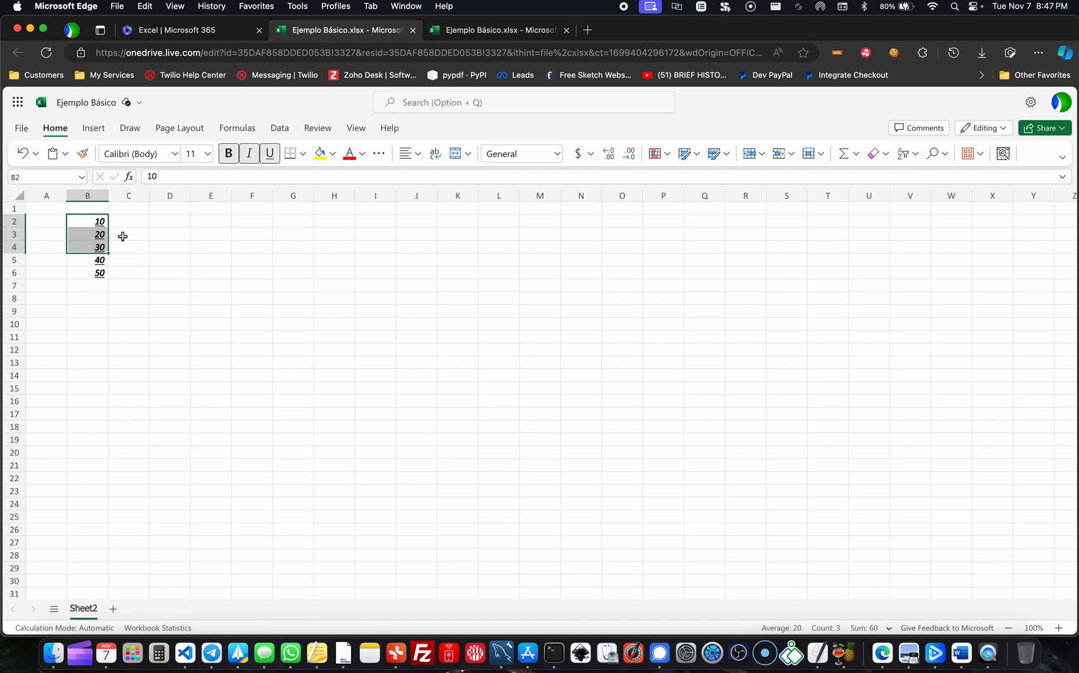
pyautogui.click(230, 155)
pyautogui.click(257, 149)
pyautogui.click(268, 159)
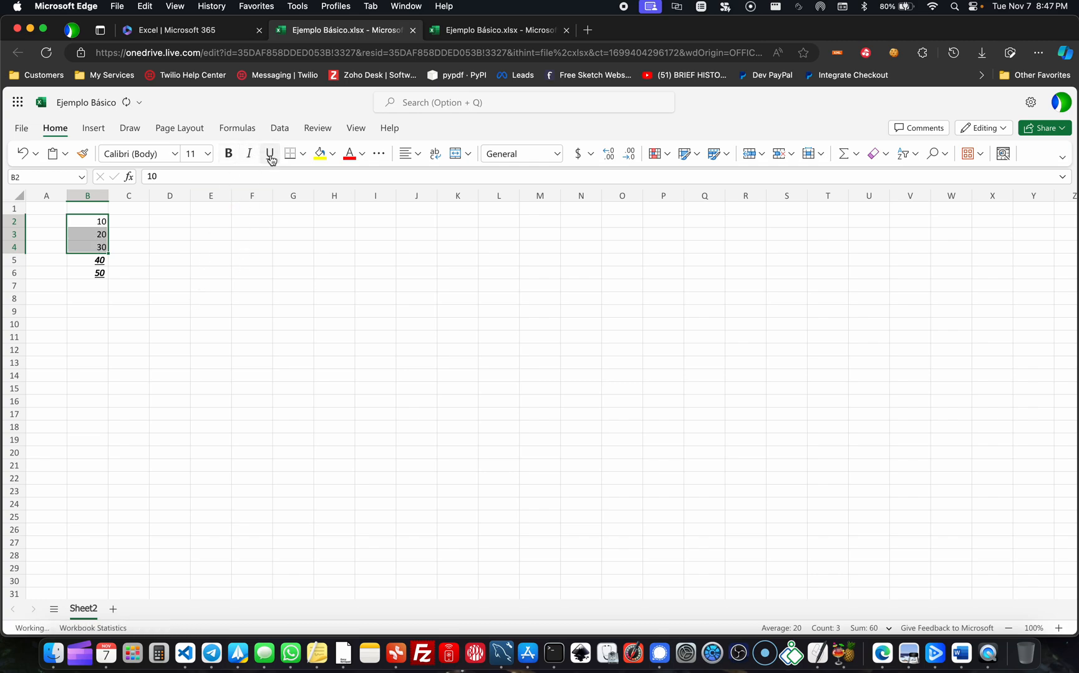
pyautogui.click(198, 260)
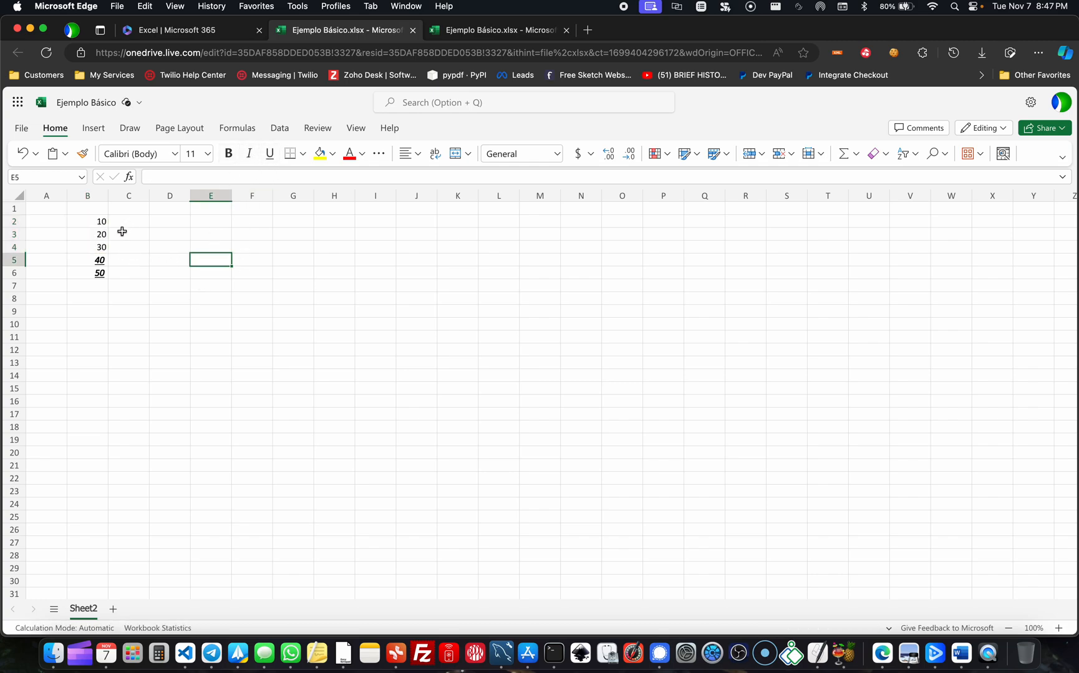
# - Make the number in cell B2 bold and set its font size to 18
pyautogui.click(87, 224)
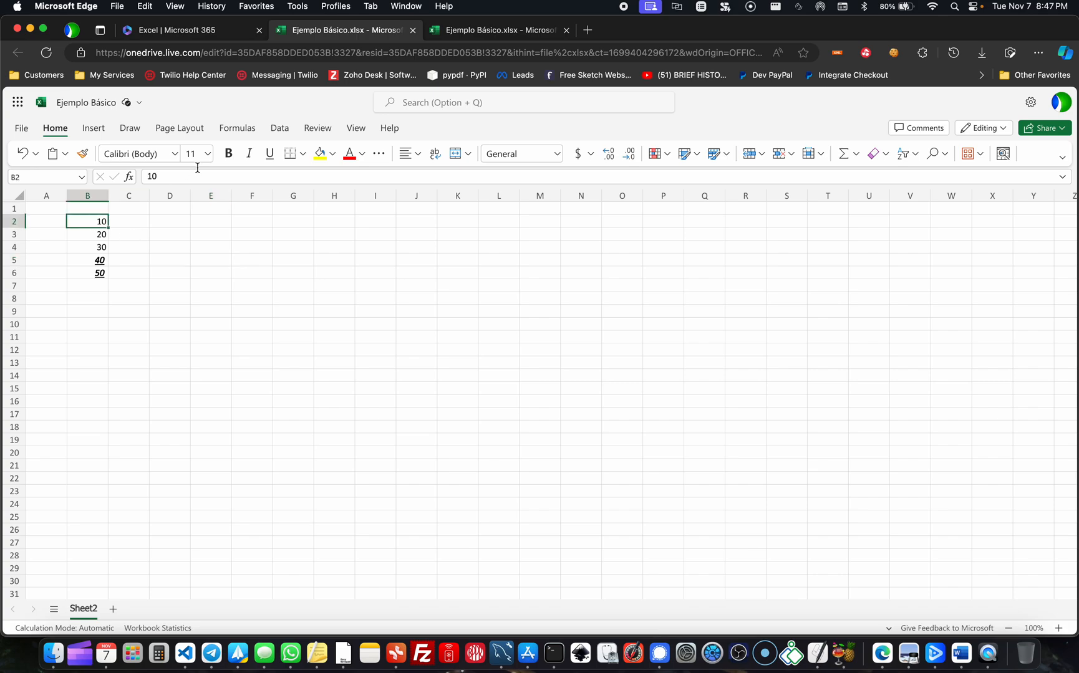
pyautogui.click(228, 154)
pyautogui.click(207, 153)
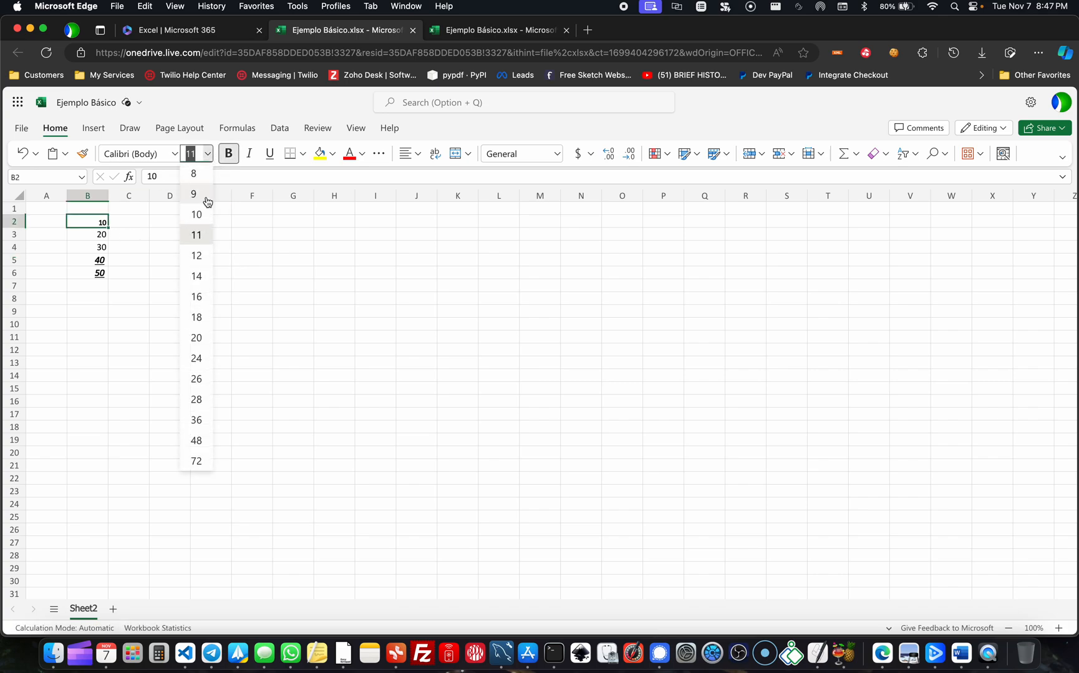
pyautogui.click(195, 317)
pyautogui.click(114, 231)
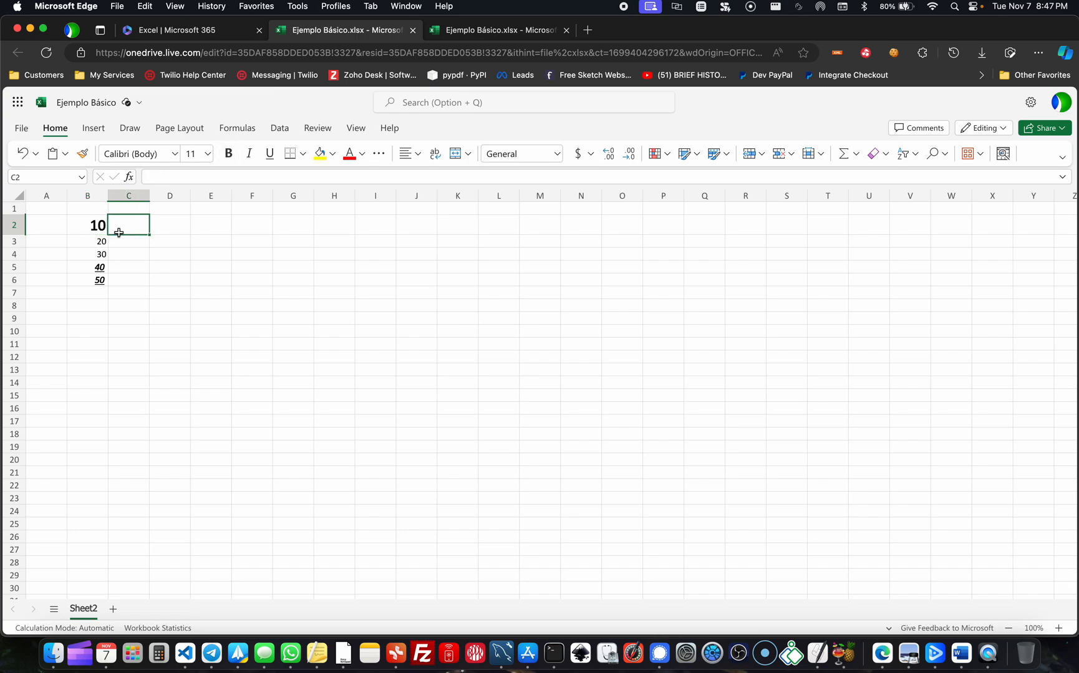
# - Change the font of the number in cell B5 to Arial Black
pyautogui.click(111, 251)
pyautogui.click(94, 267)
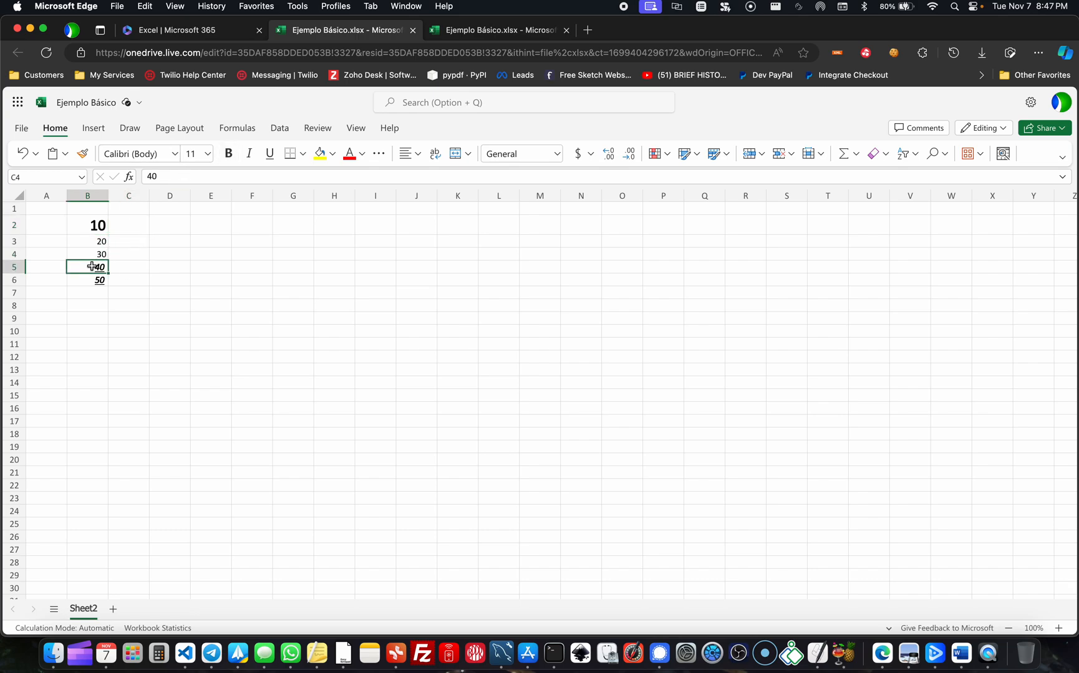
pyautogui.click(172, 158)
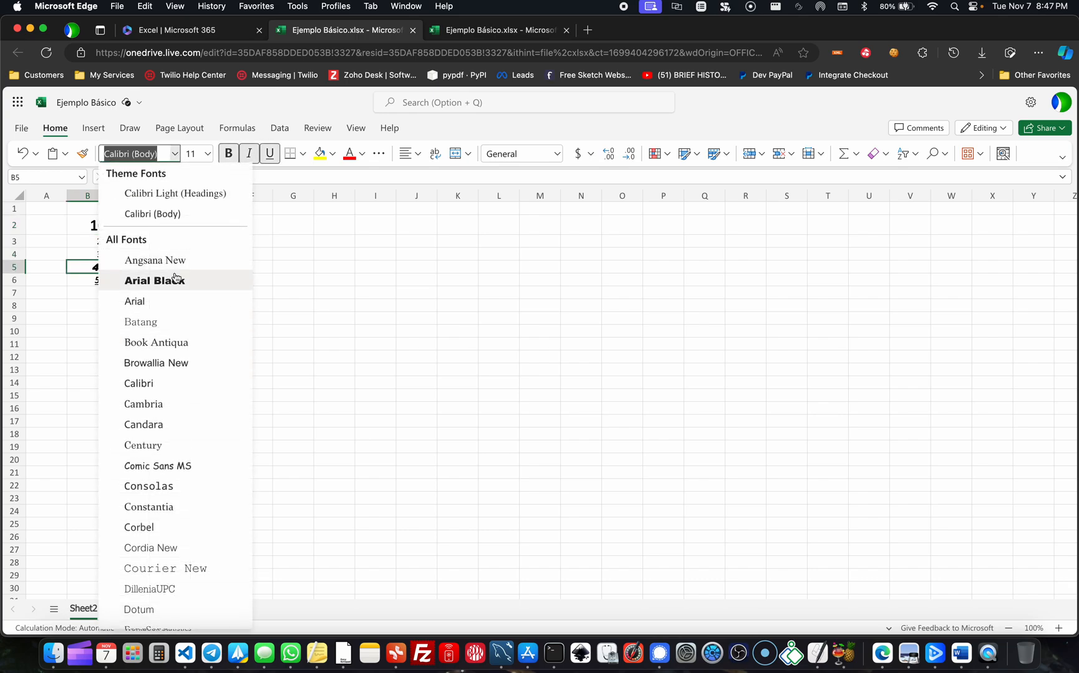
pyautogui.click(154, 279)
pyautogui.click(184, 279)
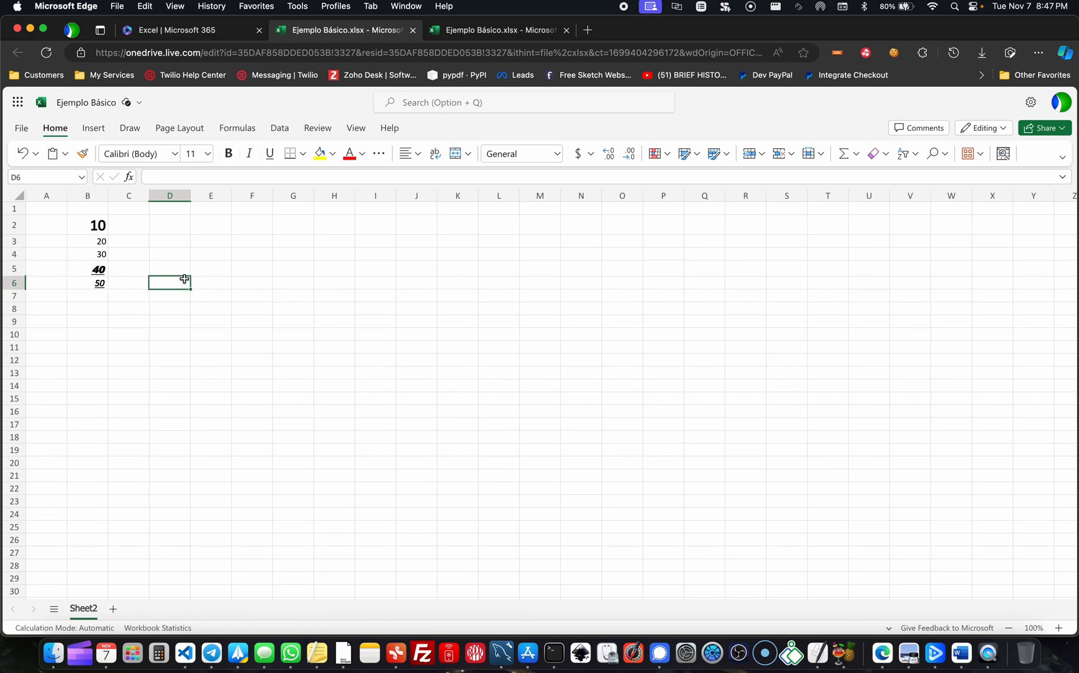
pyautogui.click(103, 225)
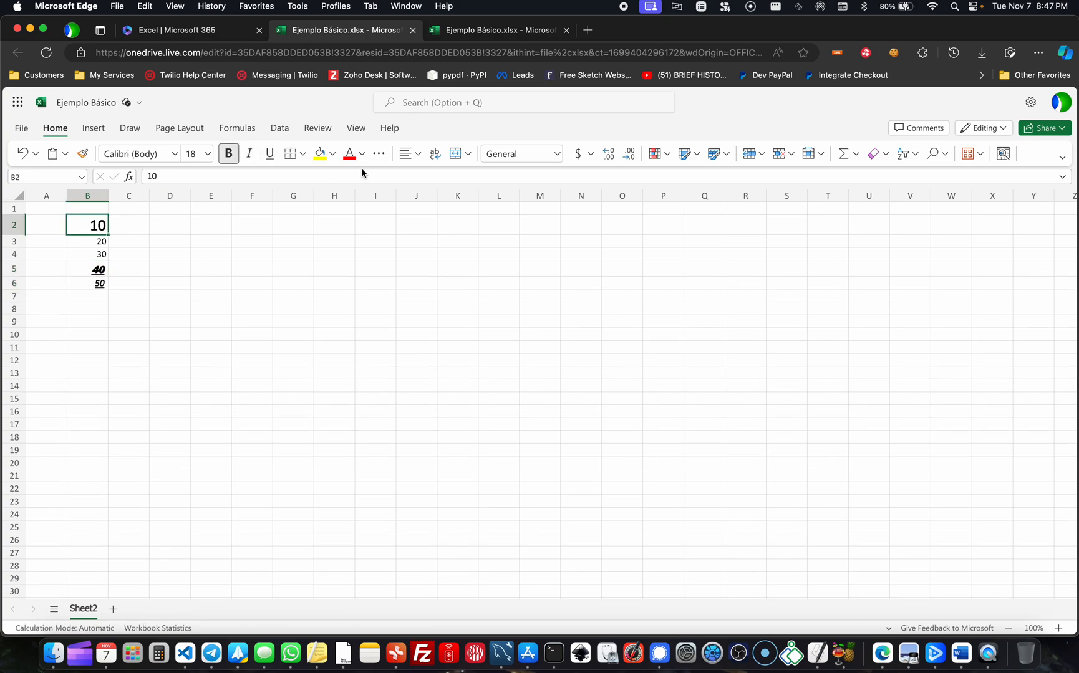
pyautogui.click(303, 155)
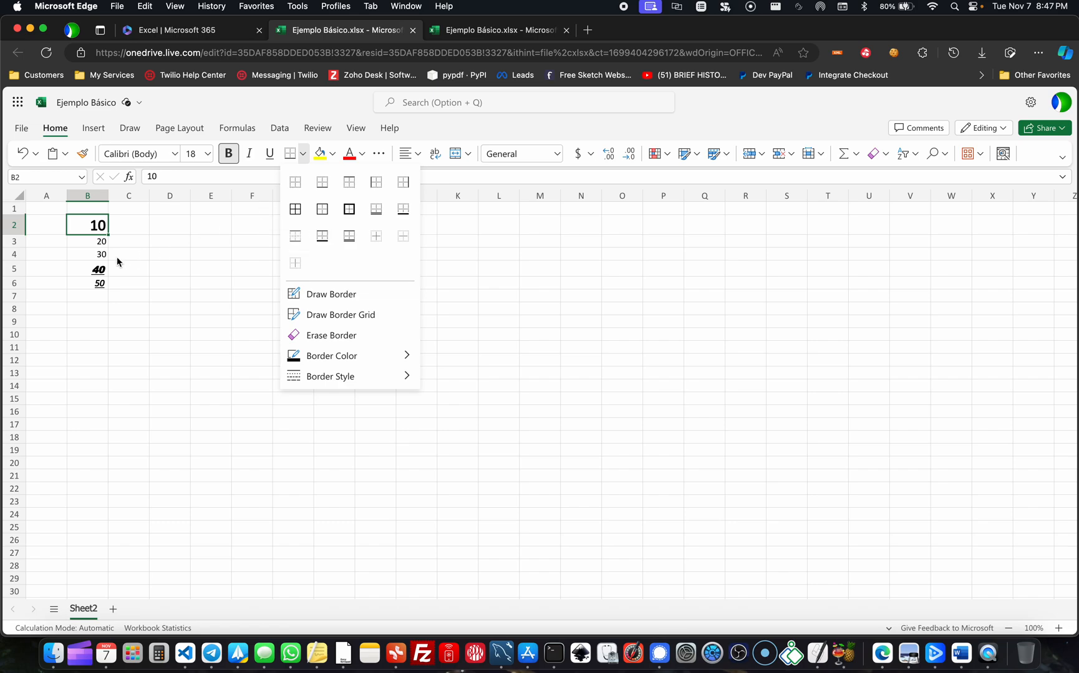
pyautogui.press('Escape')
pyautogui.click(100, 241)
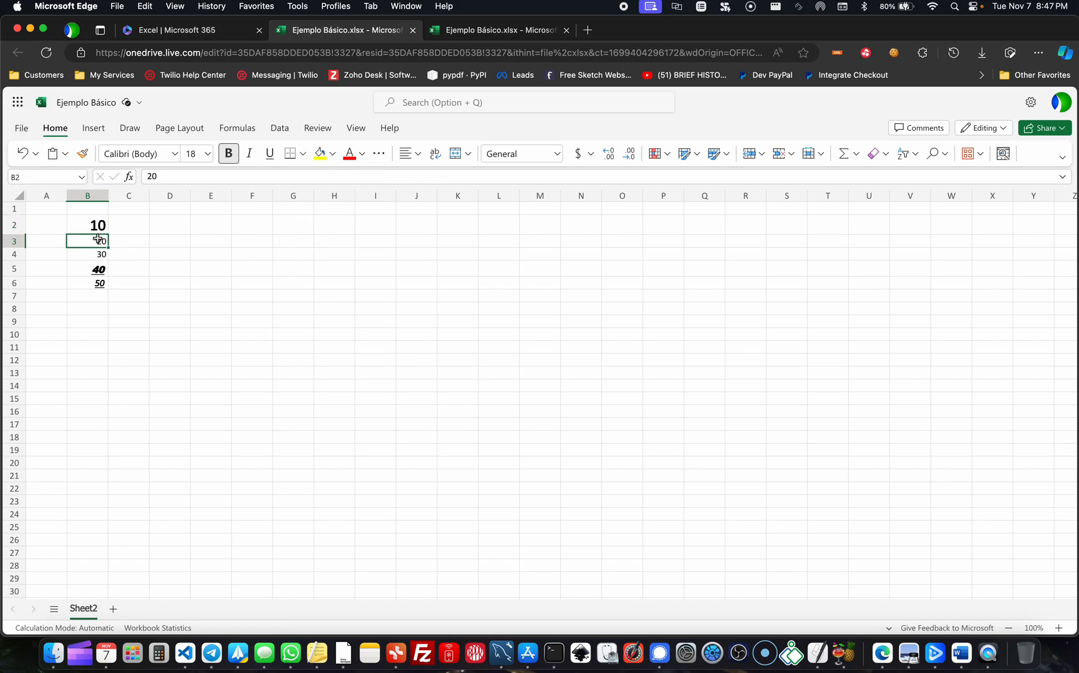
# - Apply outside borders to cell B2
pyautogui.click(93, 226)
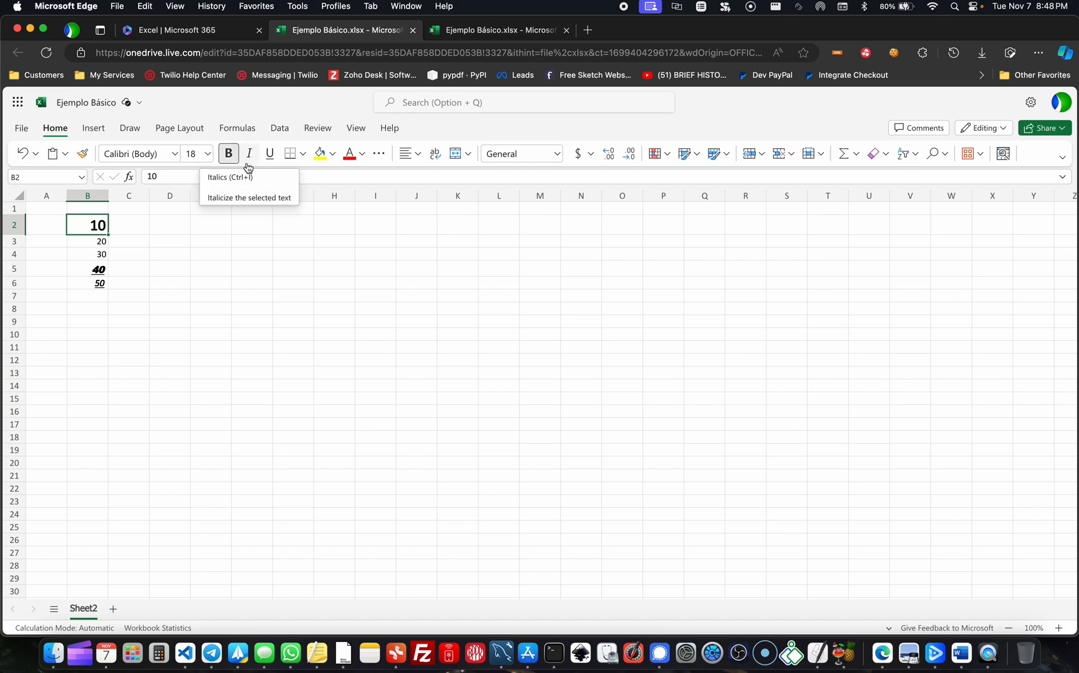
pyautogui.click(302, 155)
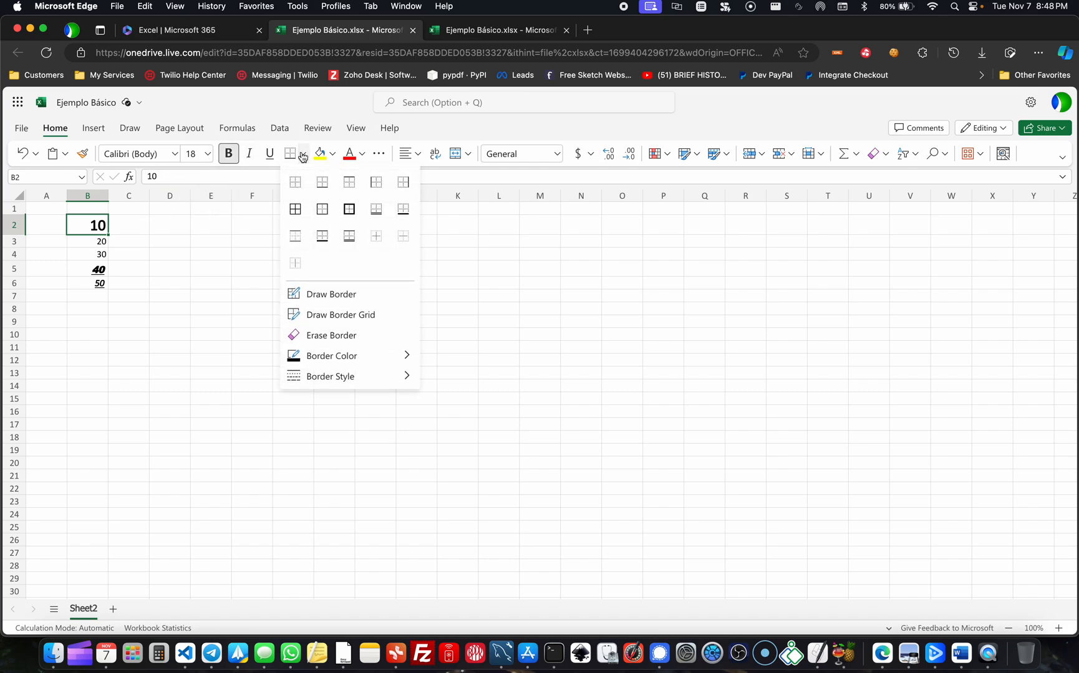
pyautogui.click(327, 217)
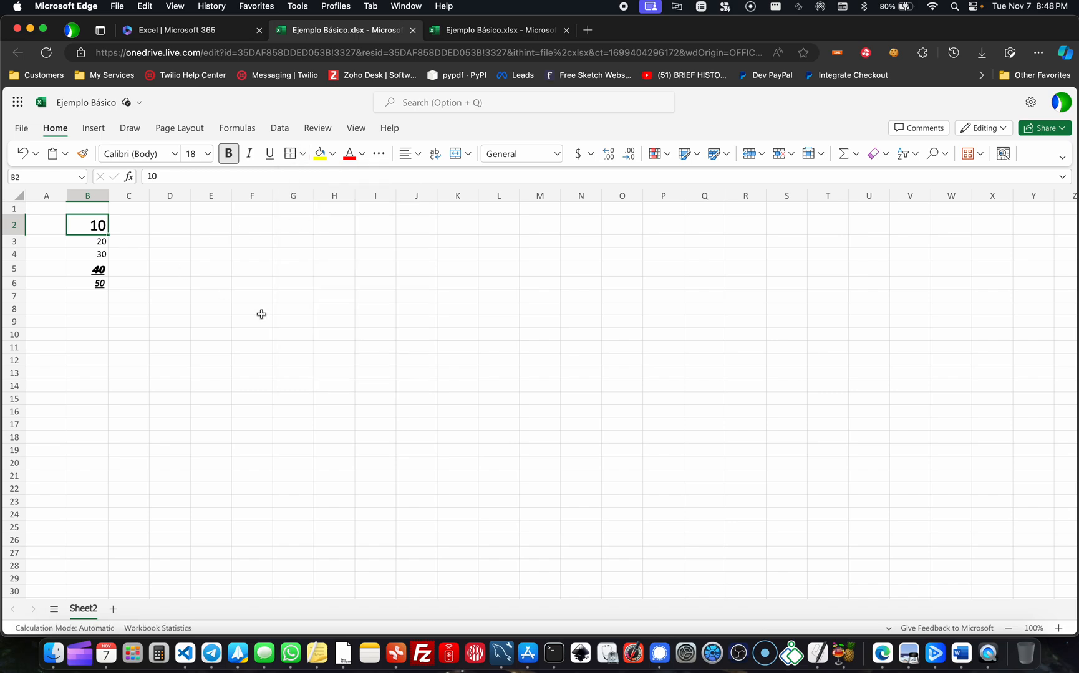
pyautogui.click(282, 322)
pyautogui.click(376, 310)
pyautogui.click(402, 285)
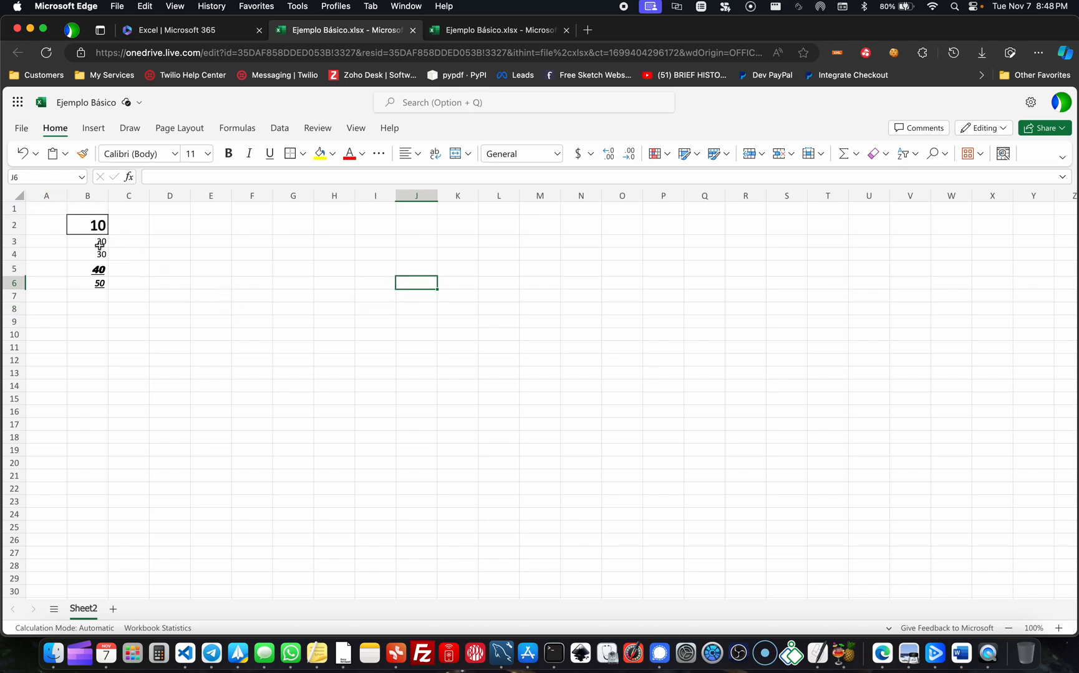
# - Add a left border and a right border to the cells B3:B5
pyautogui.moveTo(91, 241); pyautogui.dragTo(92, 260)
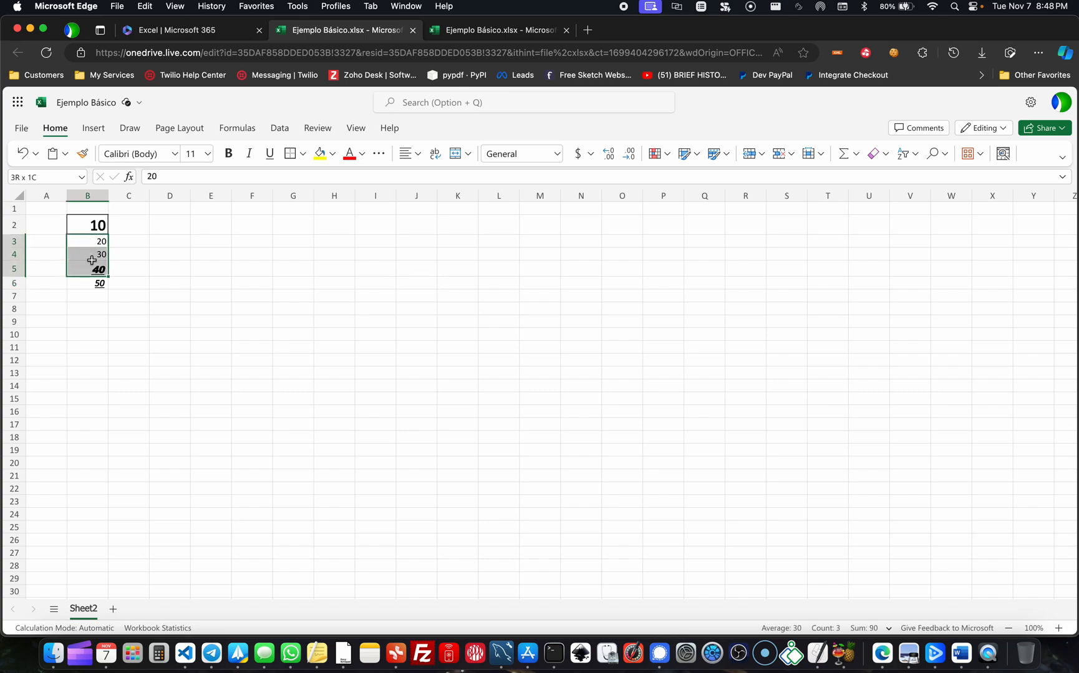
pyautogui.click(303, 154)
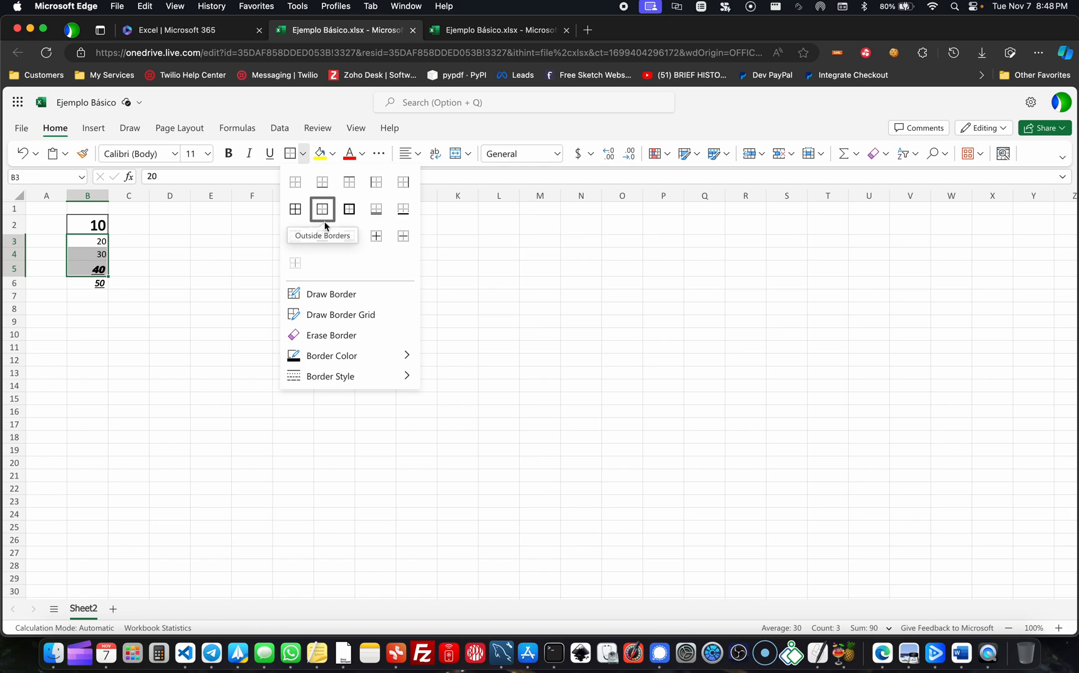
pyautogui.click(376, 185)
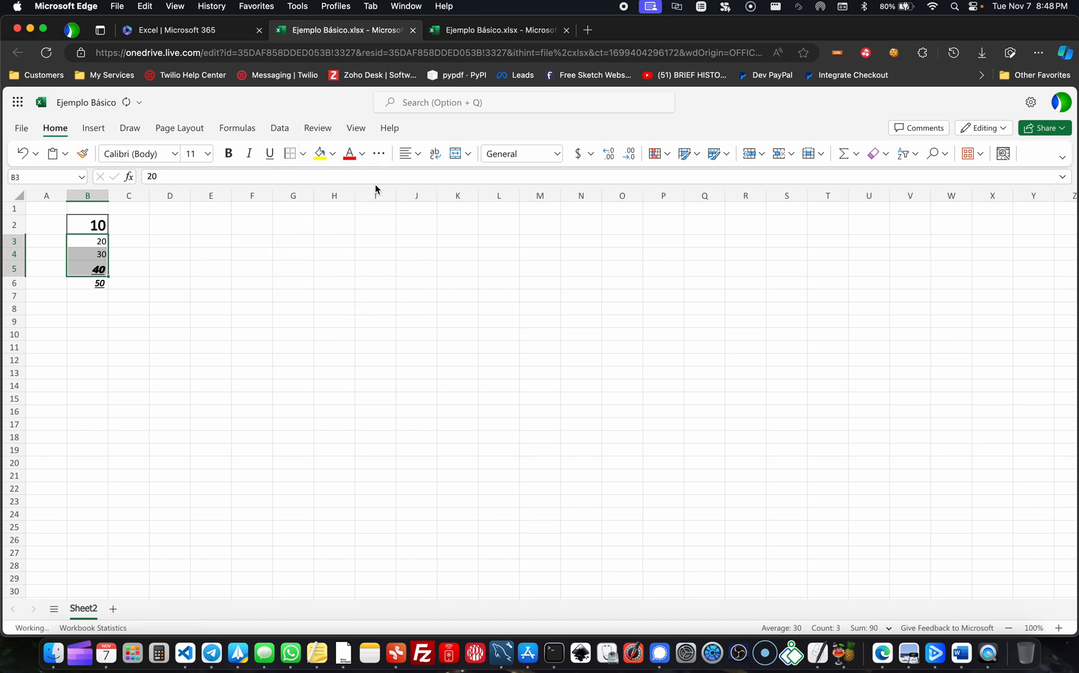
pyautogui.click(304, 157)
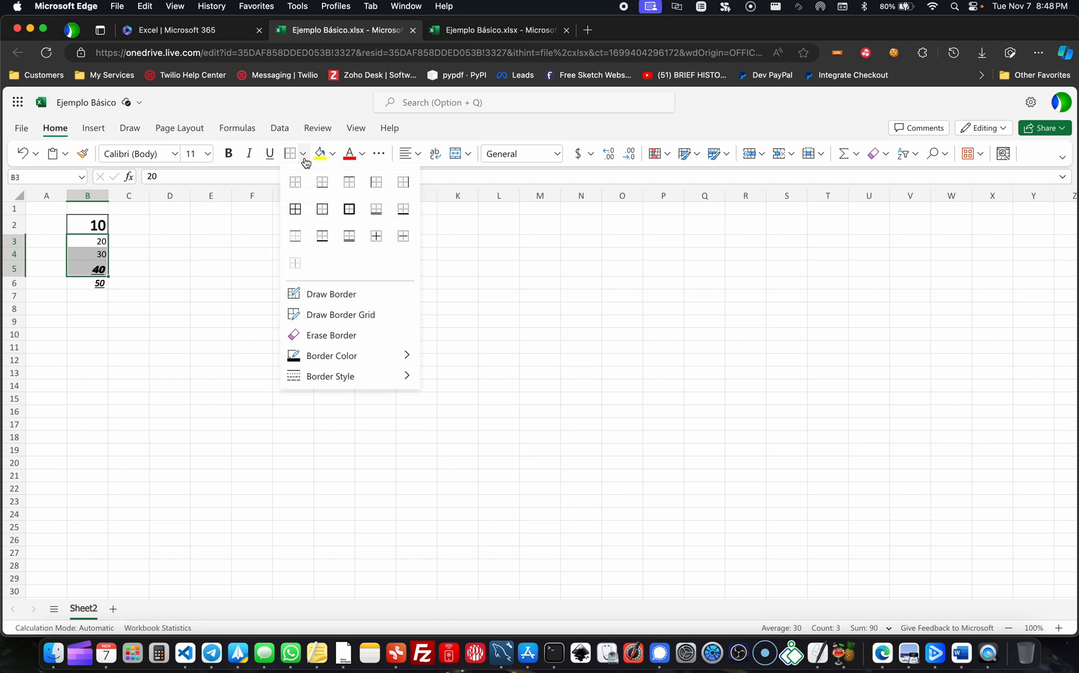
pyautogui.click(403, 184)
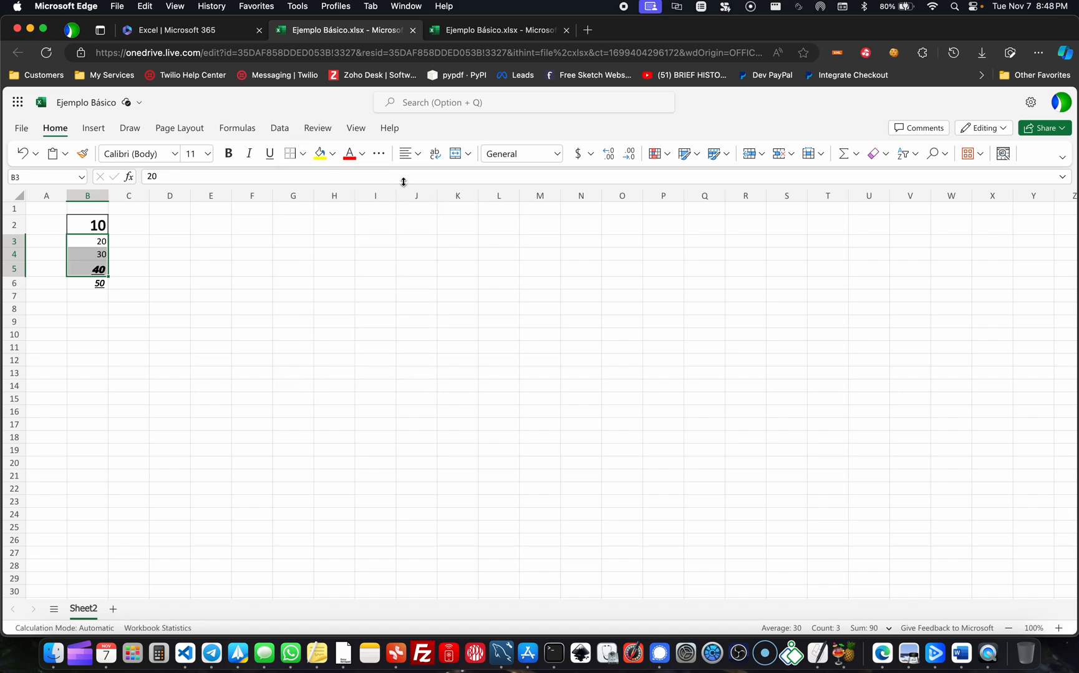
pyautogui.click(343, 306)
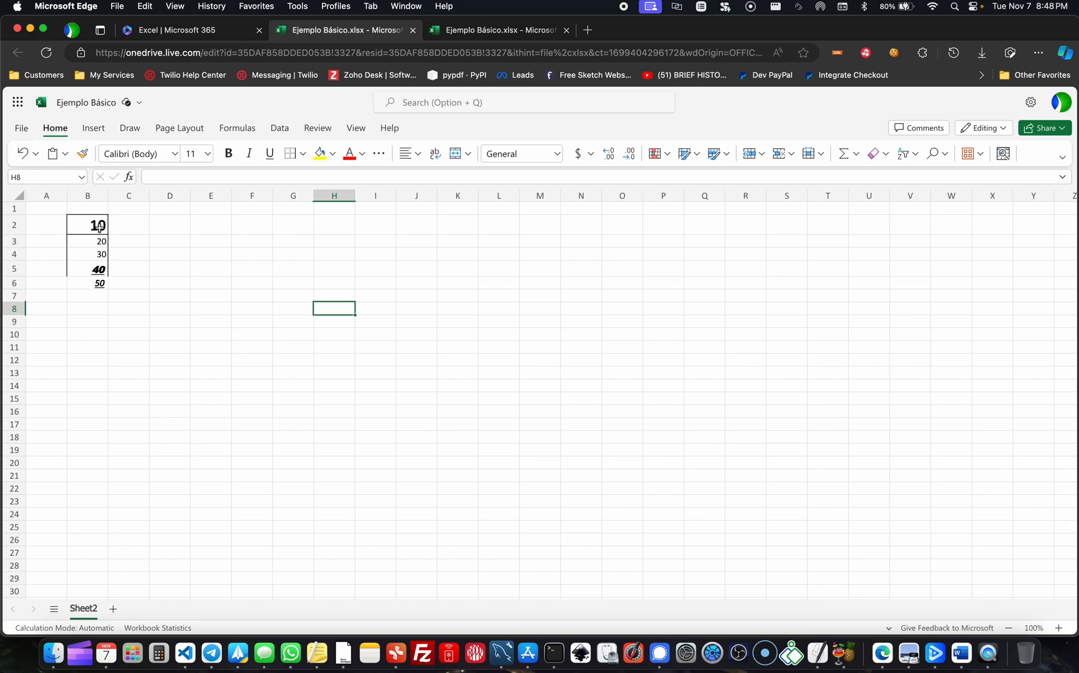
pyautogui.moveTo(102, 241); pyautogui.dragTo(98, 272)
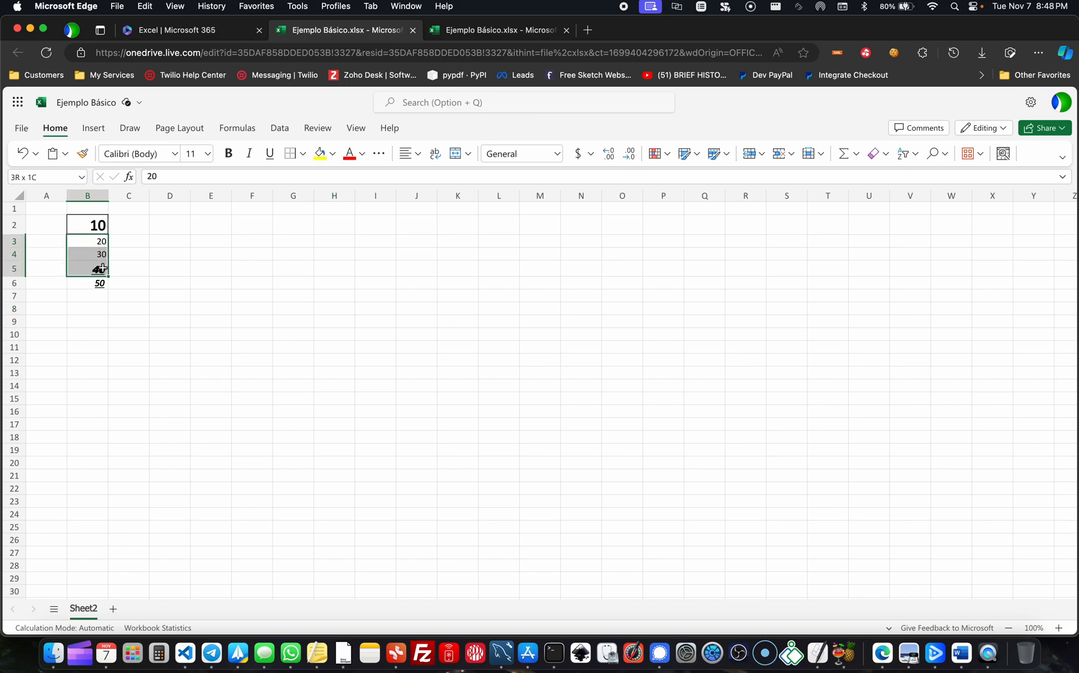
pyautogui.click(164, 269)
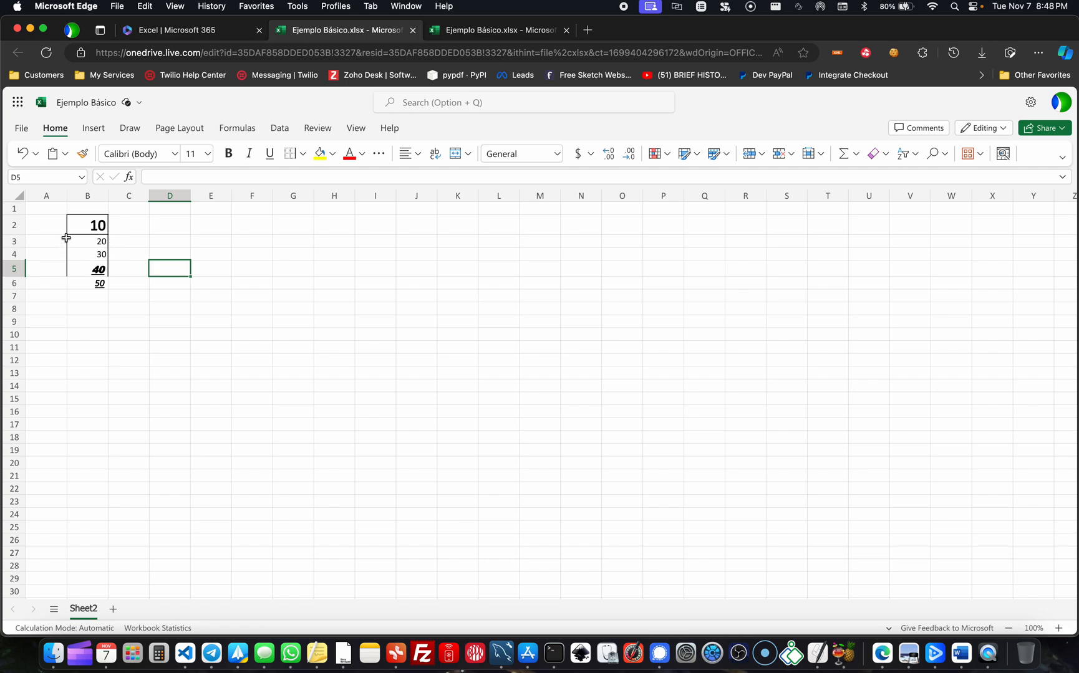
pyautogui.click(303, 347)
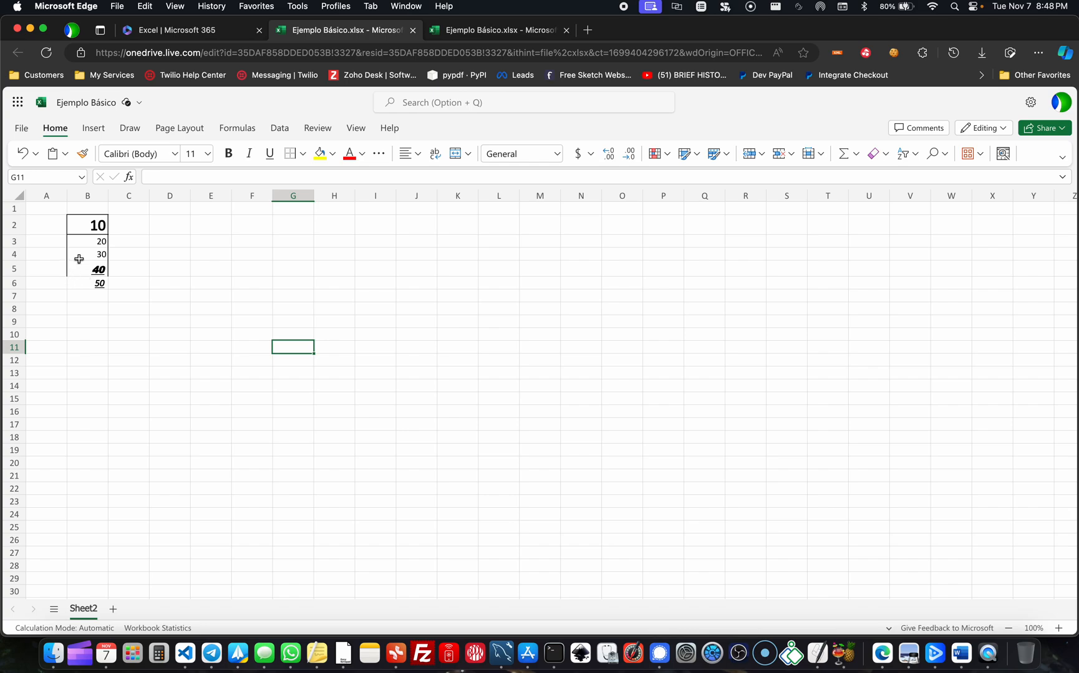
# - Add left, bottom and right borders to cell B6 to close the frame around the column of numbers
pyautogui.click(84, 281)
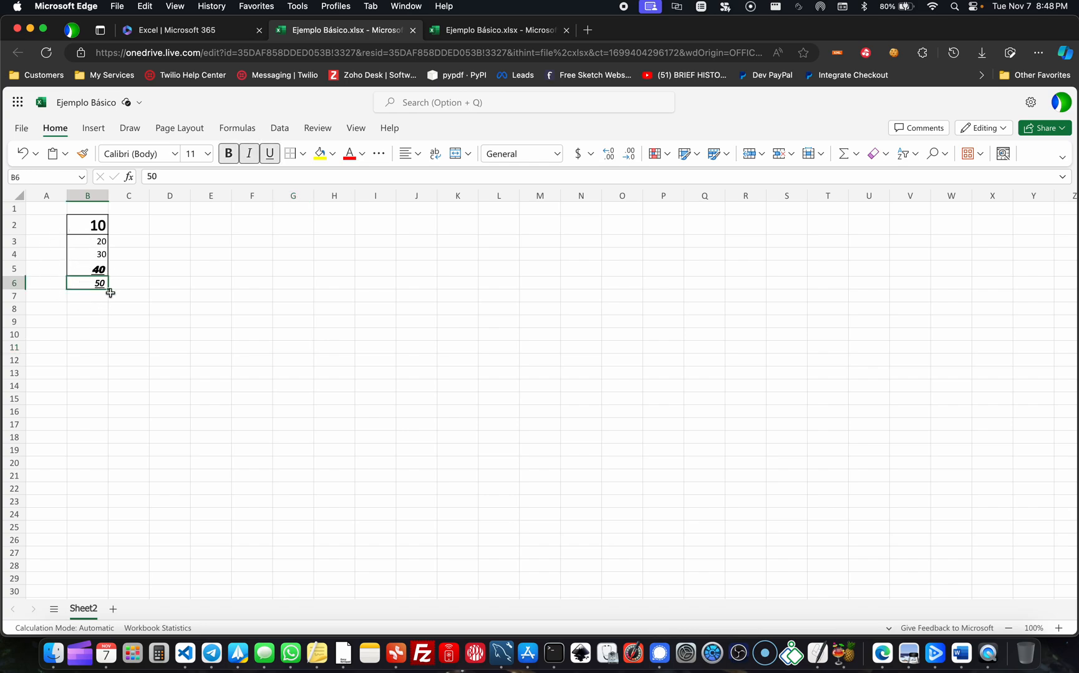
pyautogui.click(303, 154)
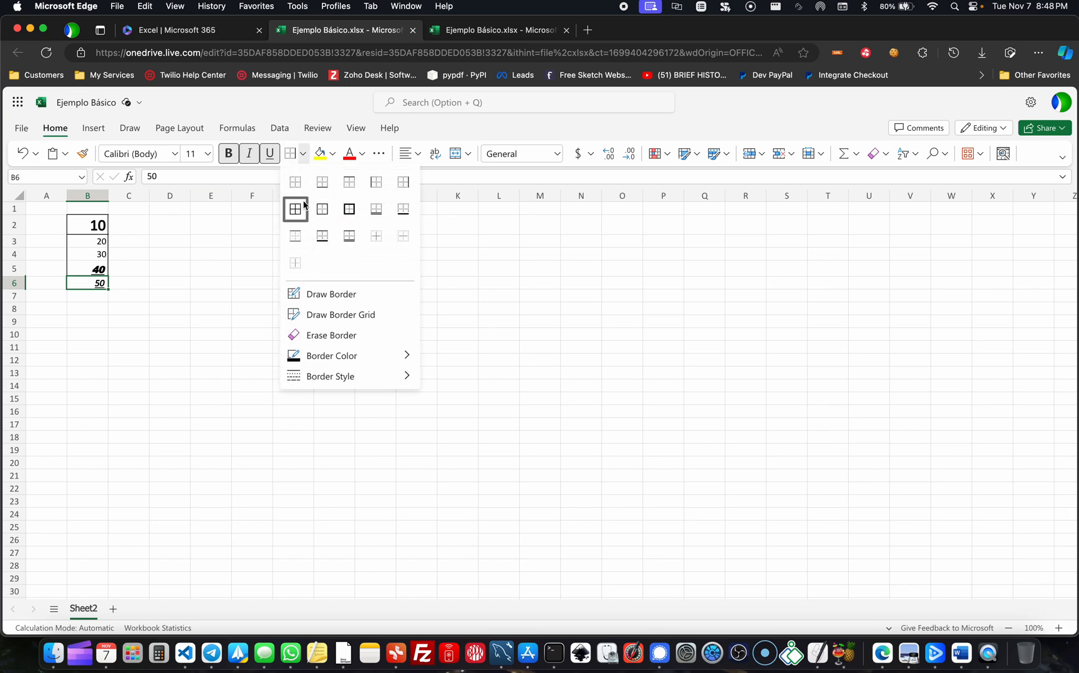
pyautogui.click(374, 182)
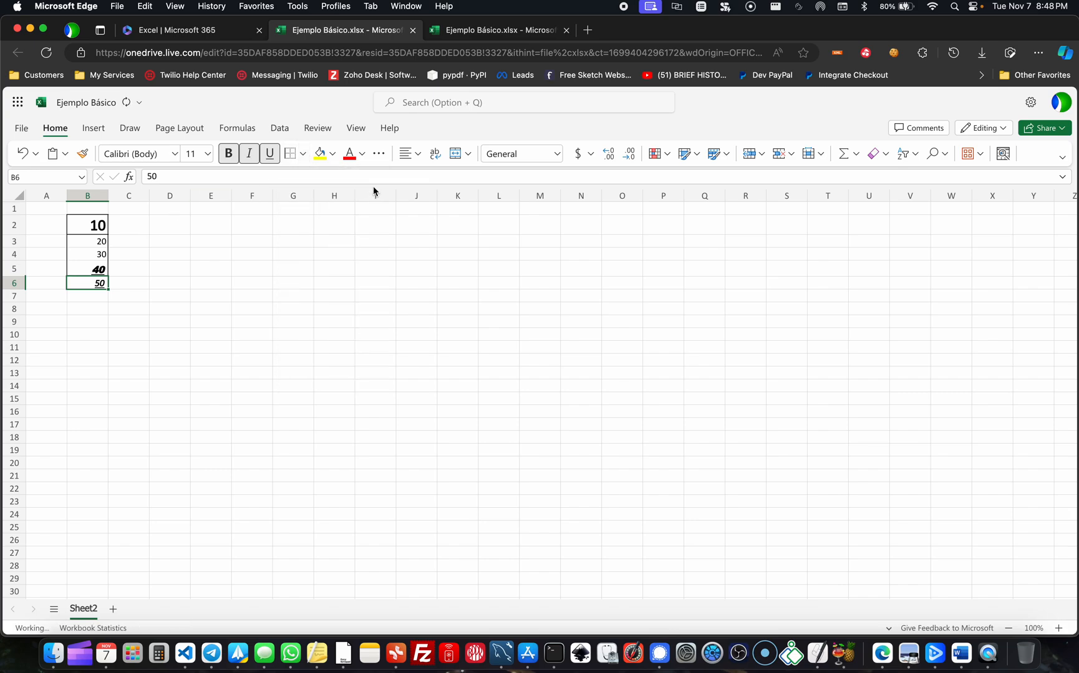
pyautogui.click(303, 156)
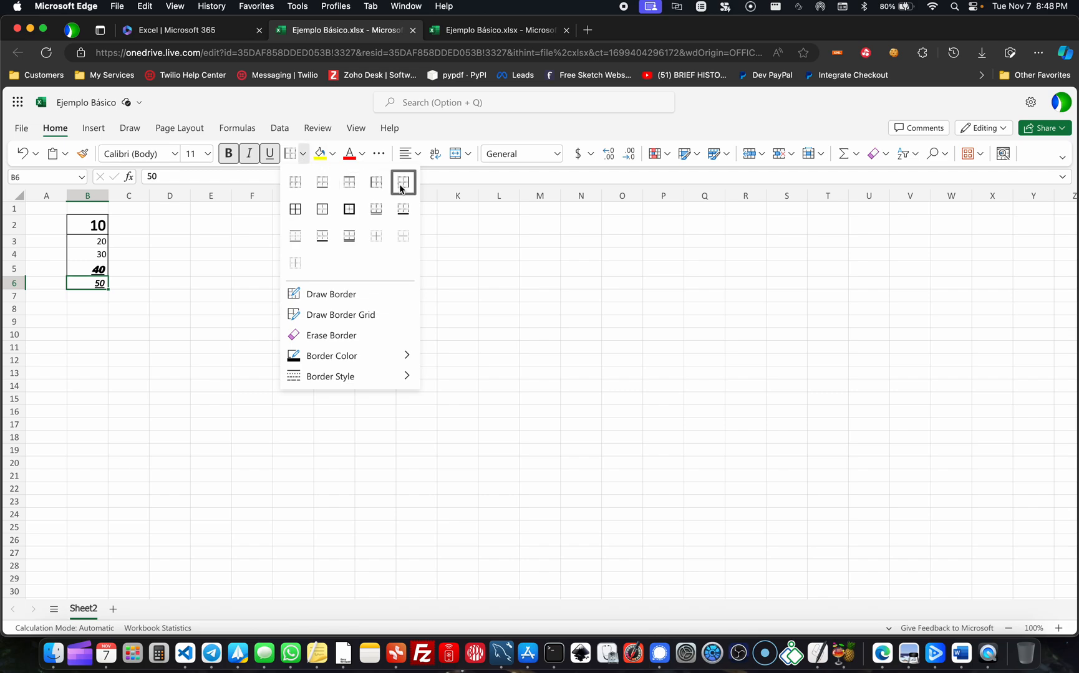
pyautogui.click(322, 182)
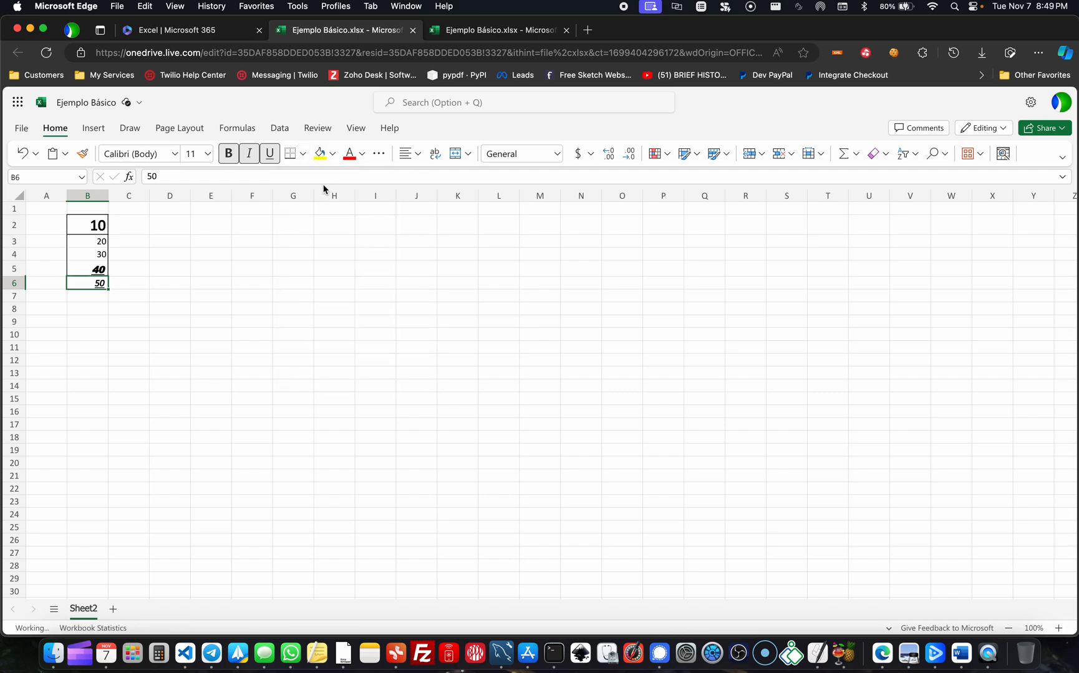
pyautogui.click(303, 156)
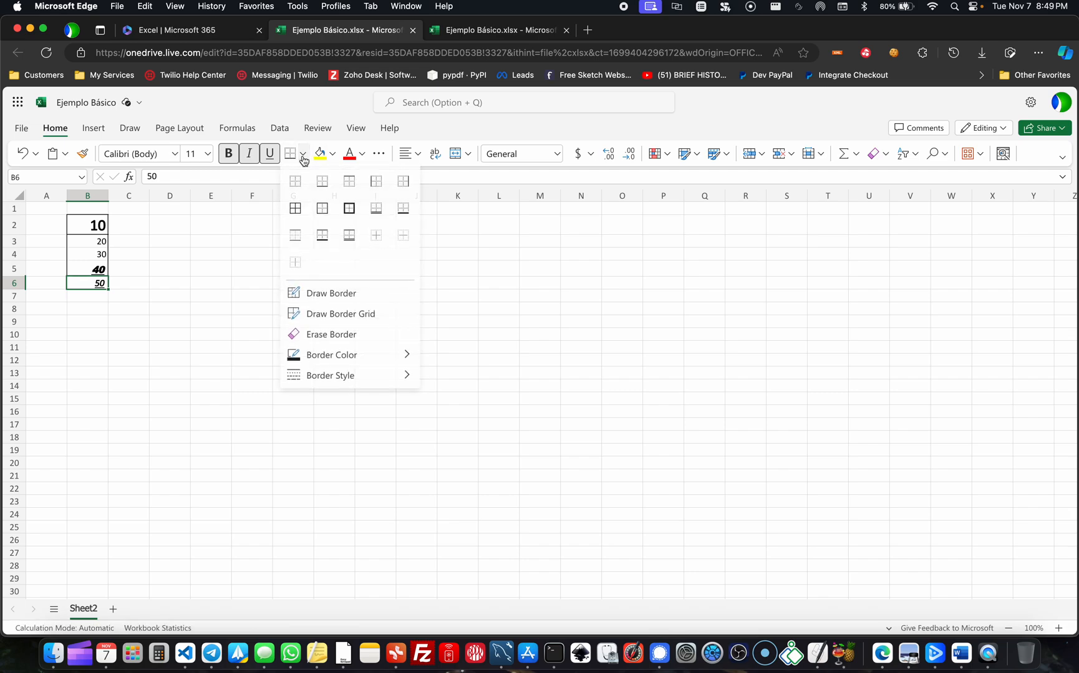
pyautogui.click(402, 183)
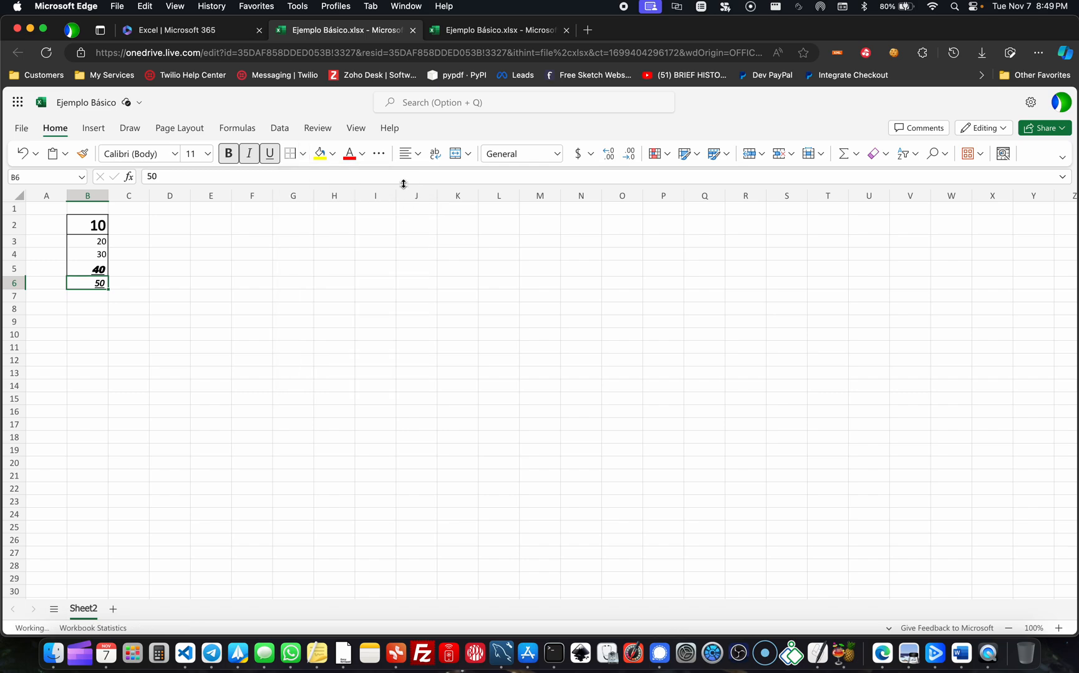
pyautogui.click(414, 295)
pyautogui.moveTo(415, 301); pyautogui.dragTo(495, 395)
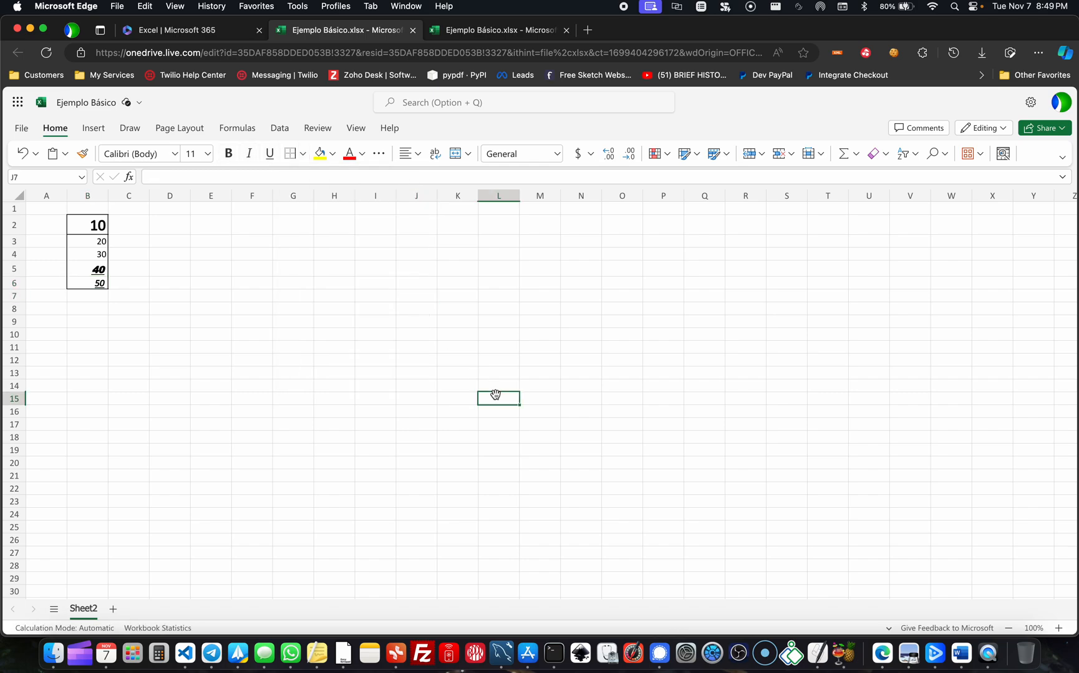
pyautogui.click(249, 309)
pyautogui.click(322, 347)
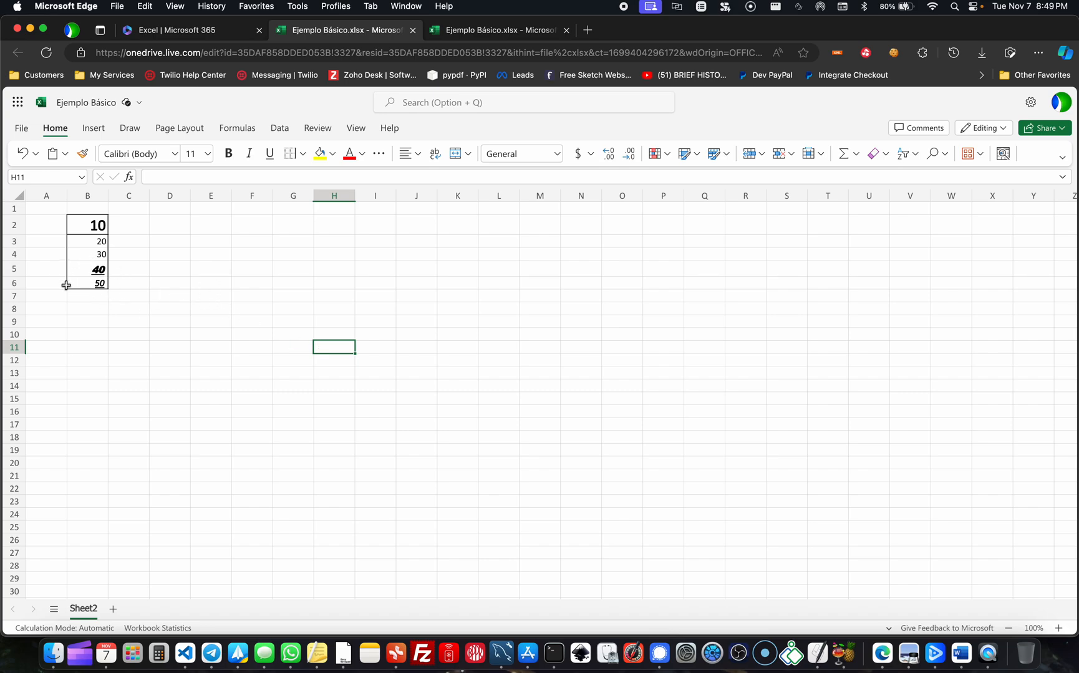
pyautogui.click(178, 320)
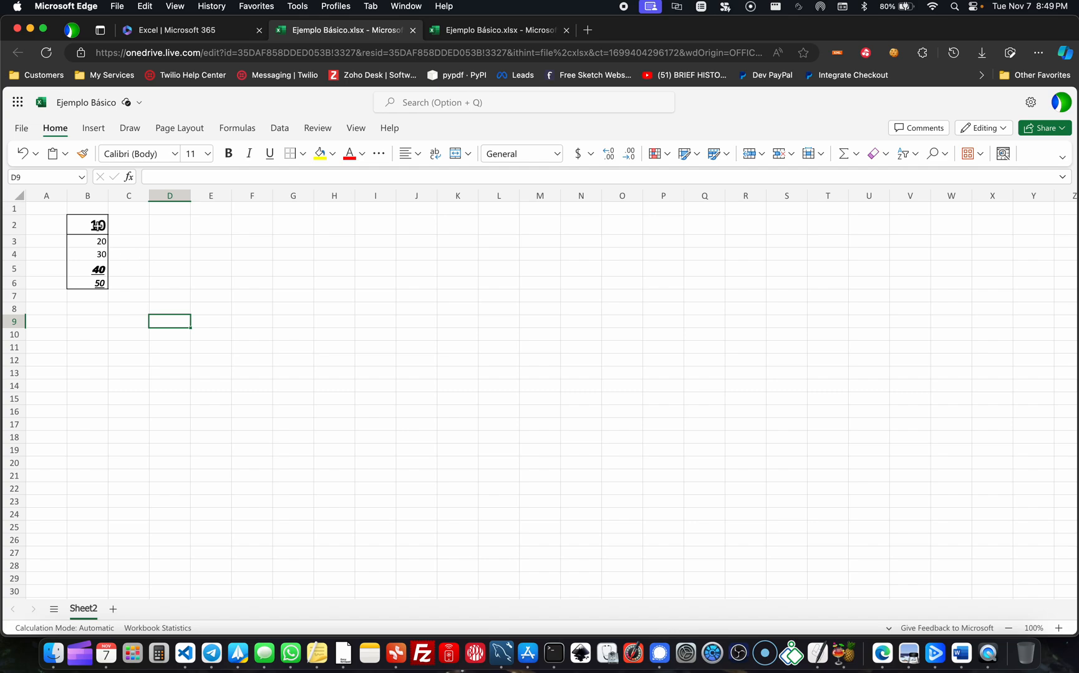
# - Remove all borders from the column of numbers in cells B2:B6
pyautogui.moveTo(91, 230); pyautogui.dragTo(97, 282)
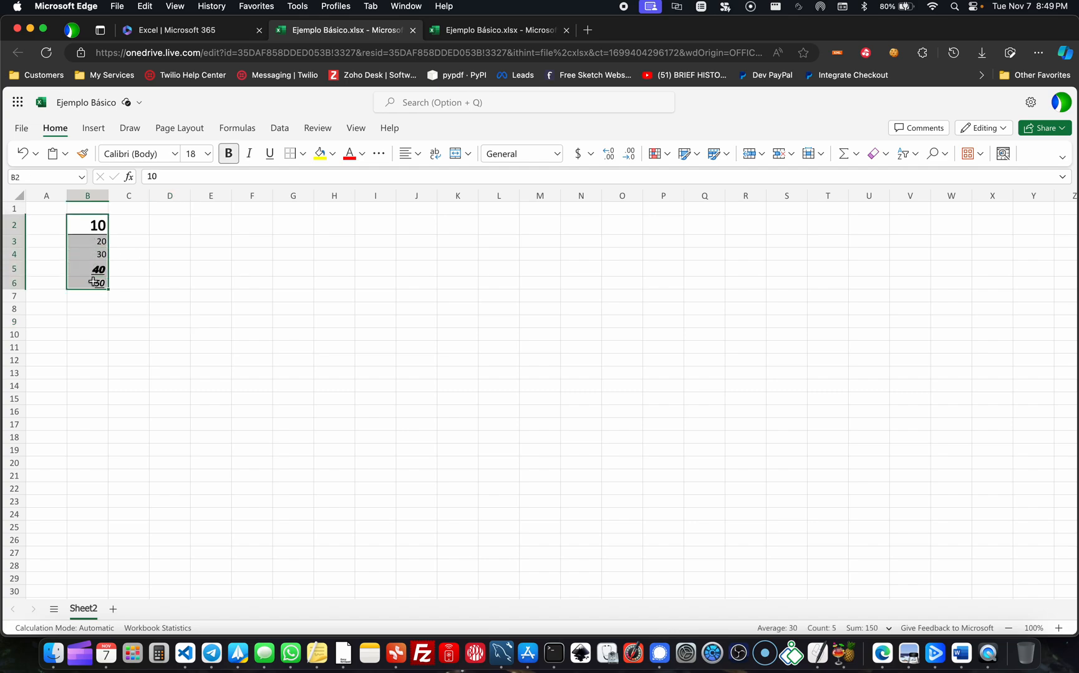
pyautogui.click(302, 154)
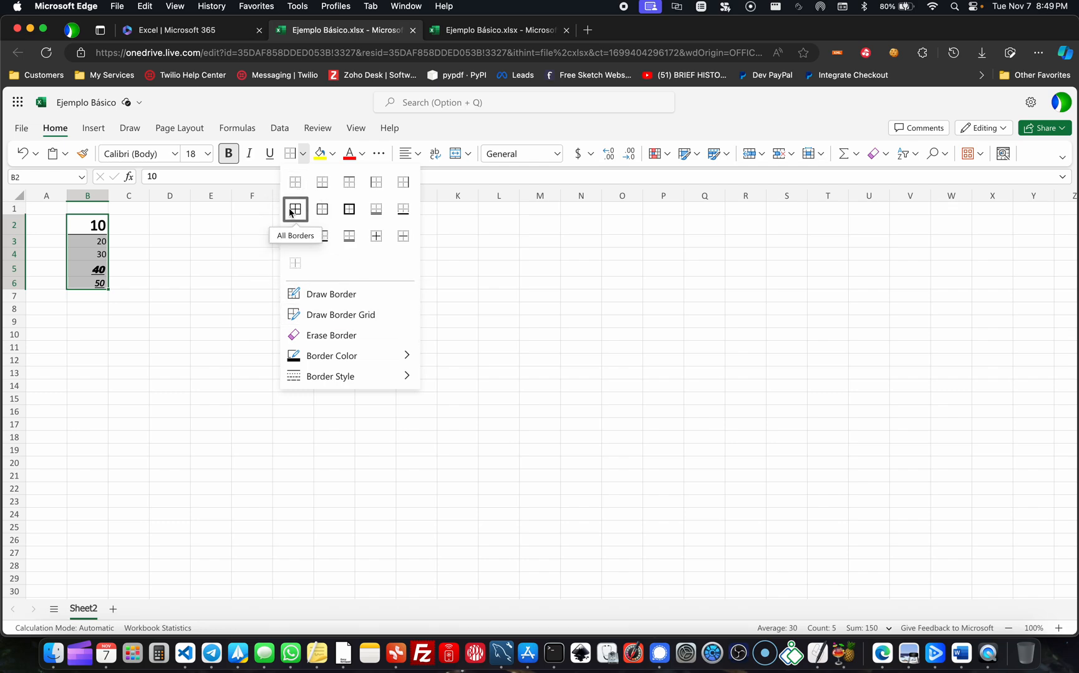
pyautogui.click(256, 240)
pyautogui.click(350, 278)
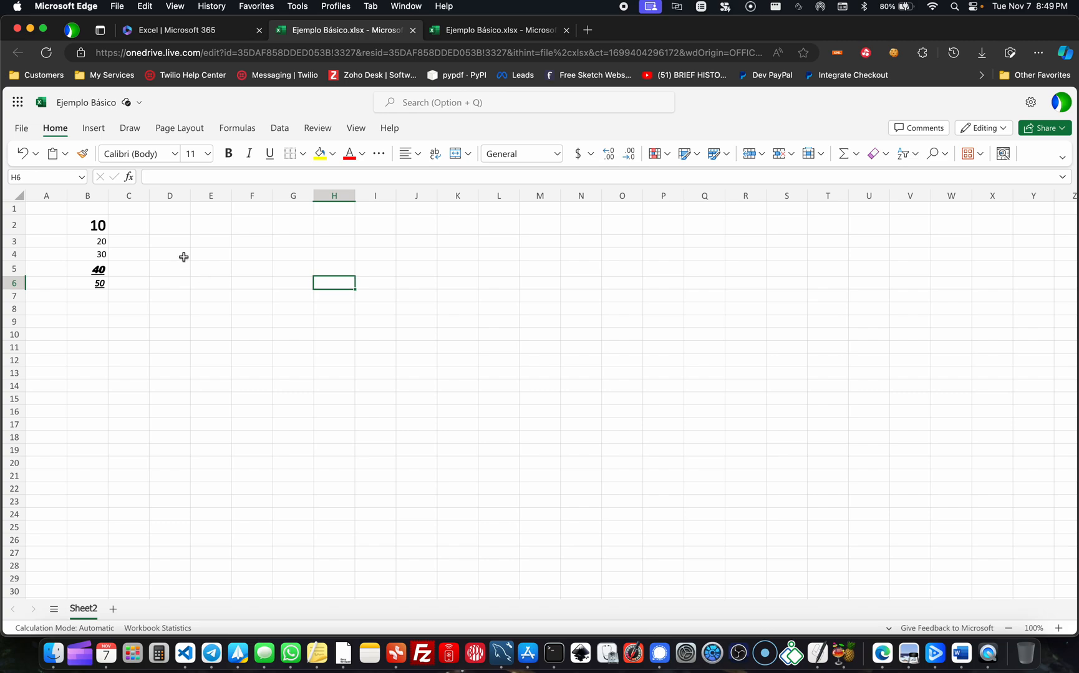
# - Set the border colour to standard red and draw an outline border around cells B2:B6
pyautogui.moveTo(98, 222); pyautogui.dragTo(98, 284)
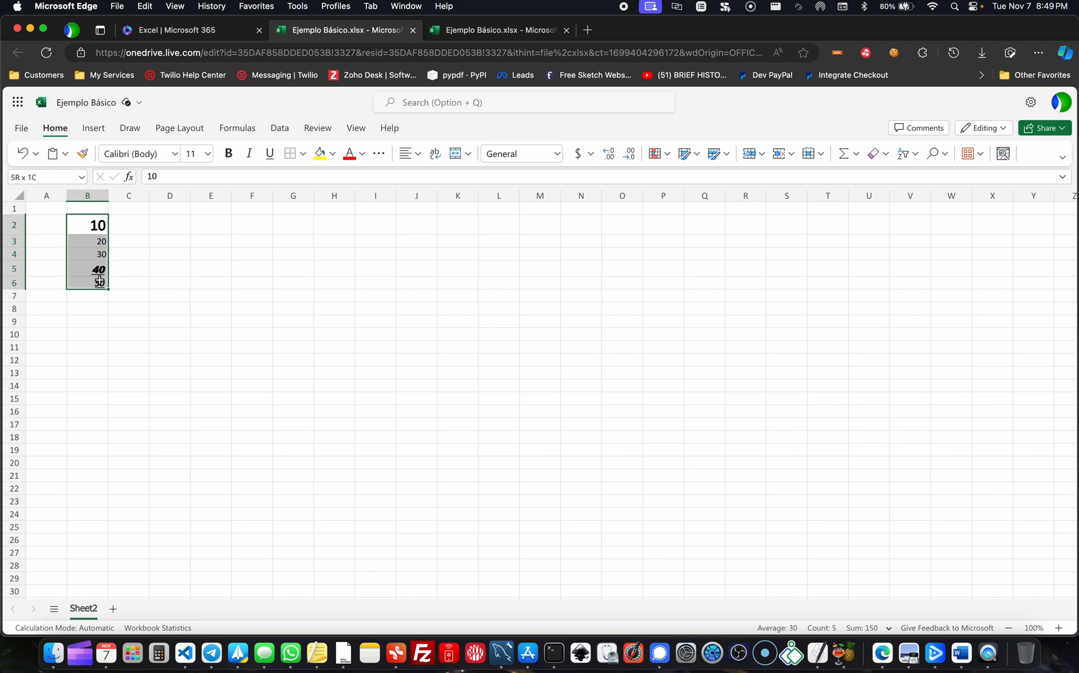
pyautogui.click(302, 155)
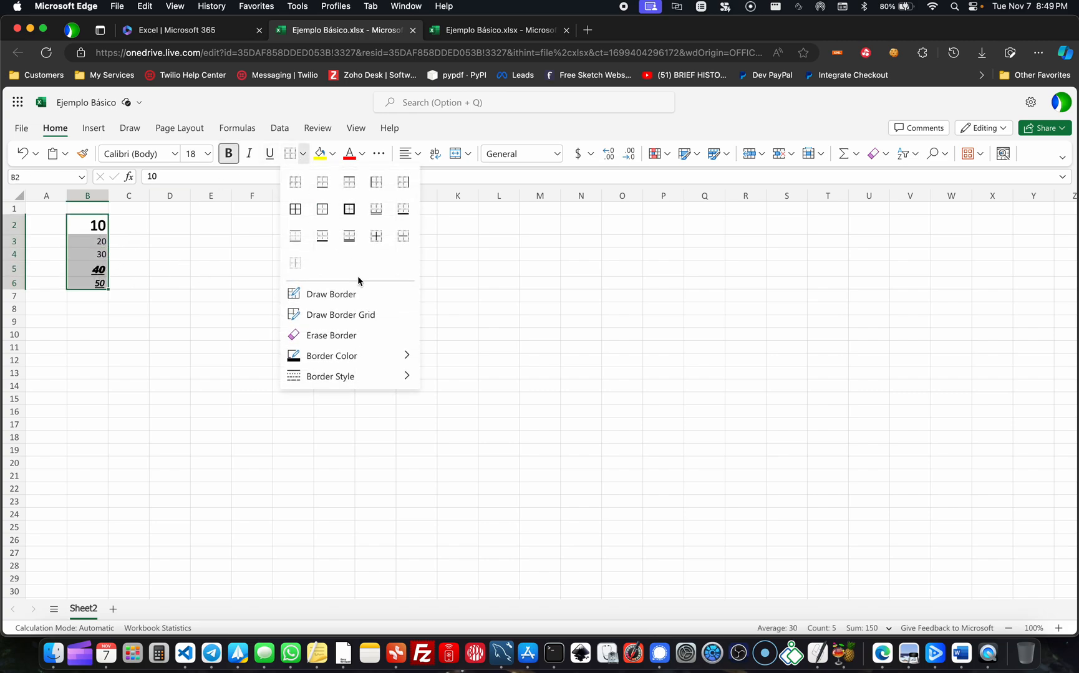
pyautogui.moveTo(362, 358)
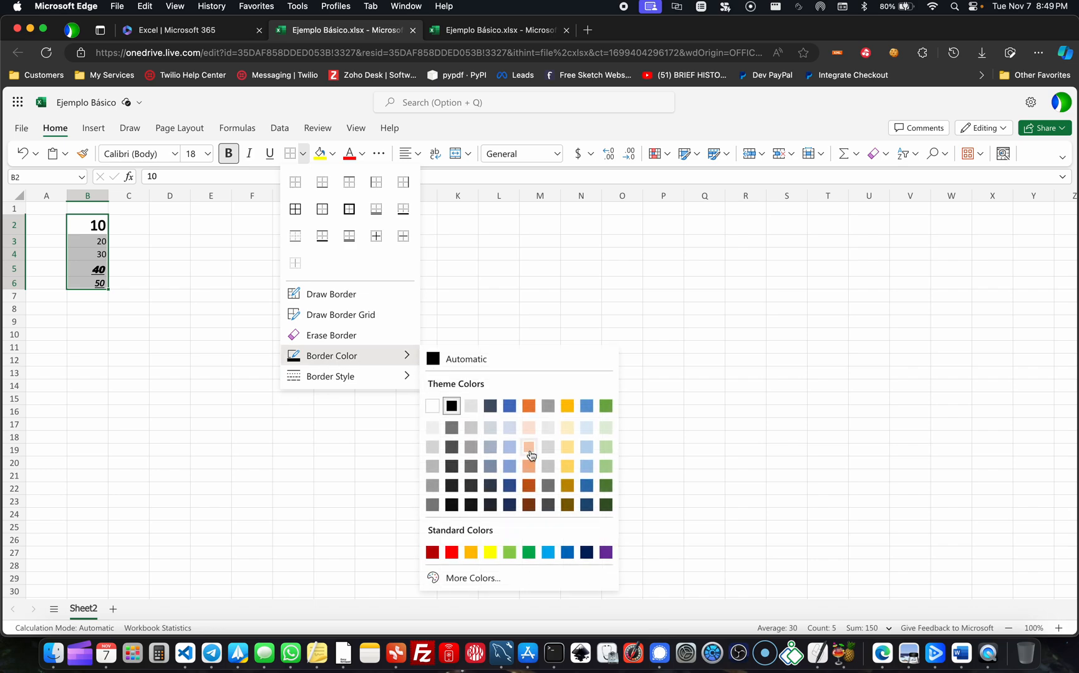
pyautogui.click(451, 553)
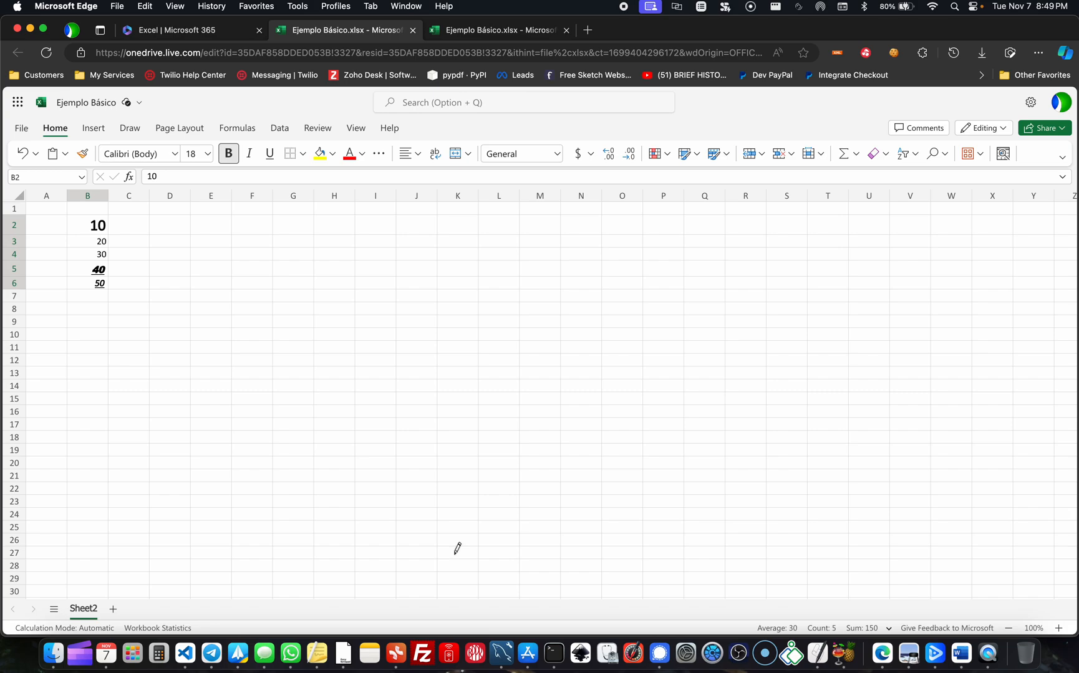
pyautogui.click(303, 154)
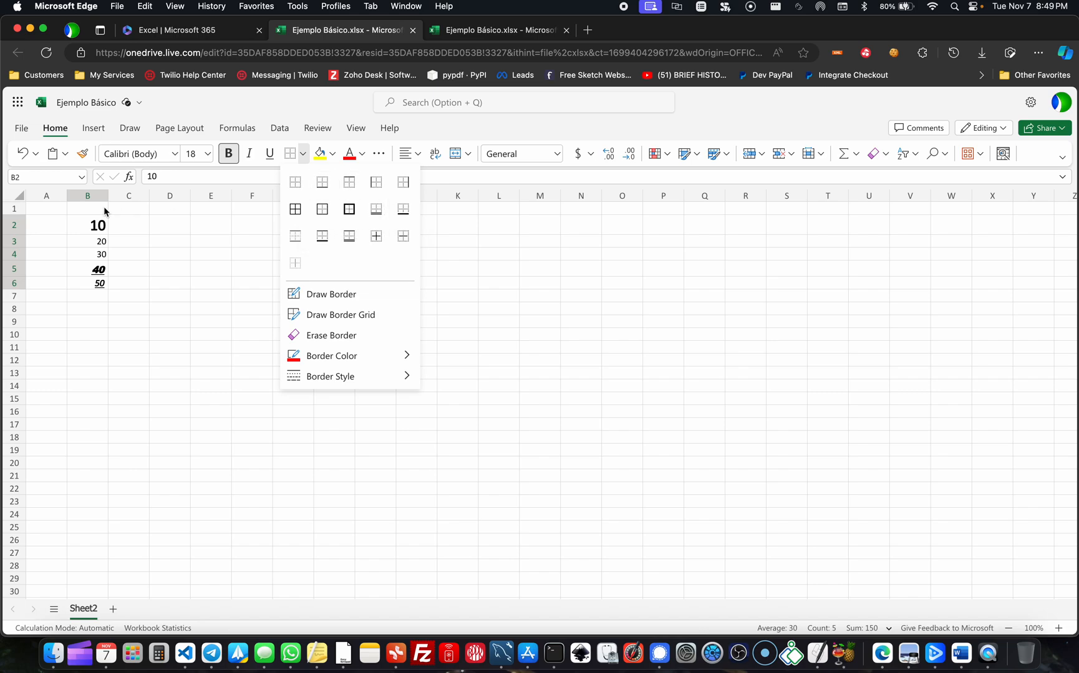
pyautogui.press('Escape')
pyautogui.moveTo(98, 280); pyautogui.dragTo(99, 216)
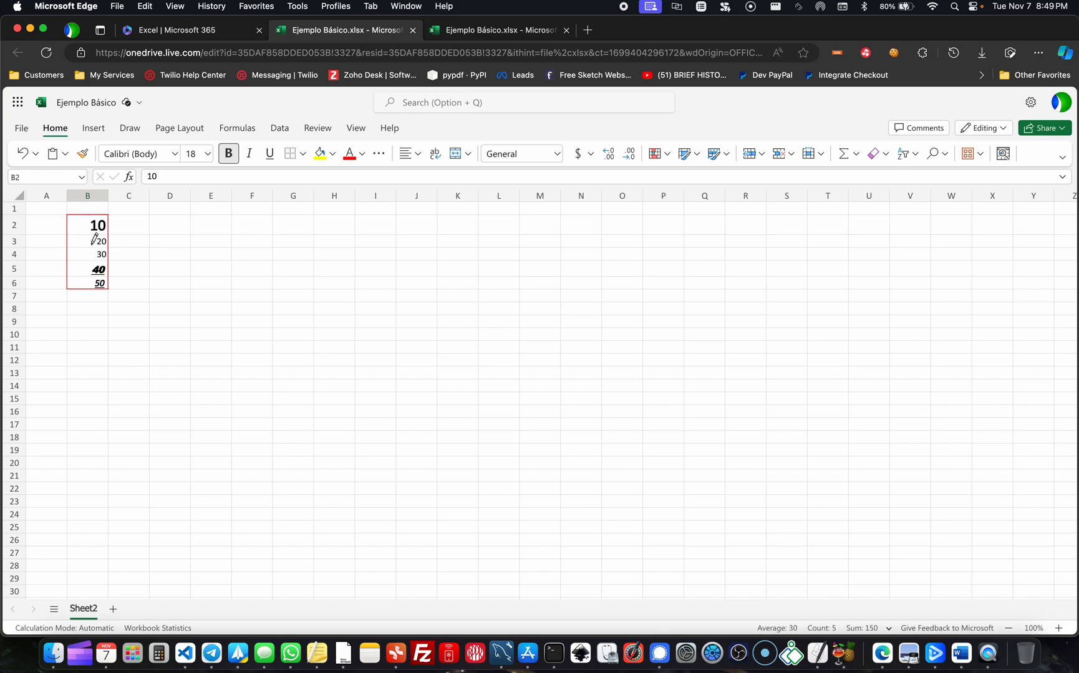
# - Apply red All Borders to cells B2:B6 so that every number has its own frame
pyautogui.click(303, 154)
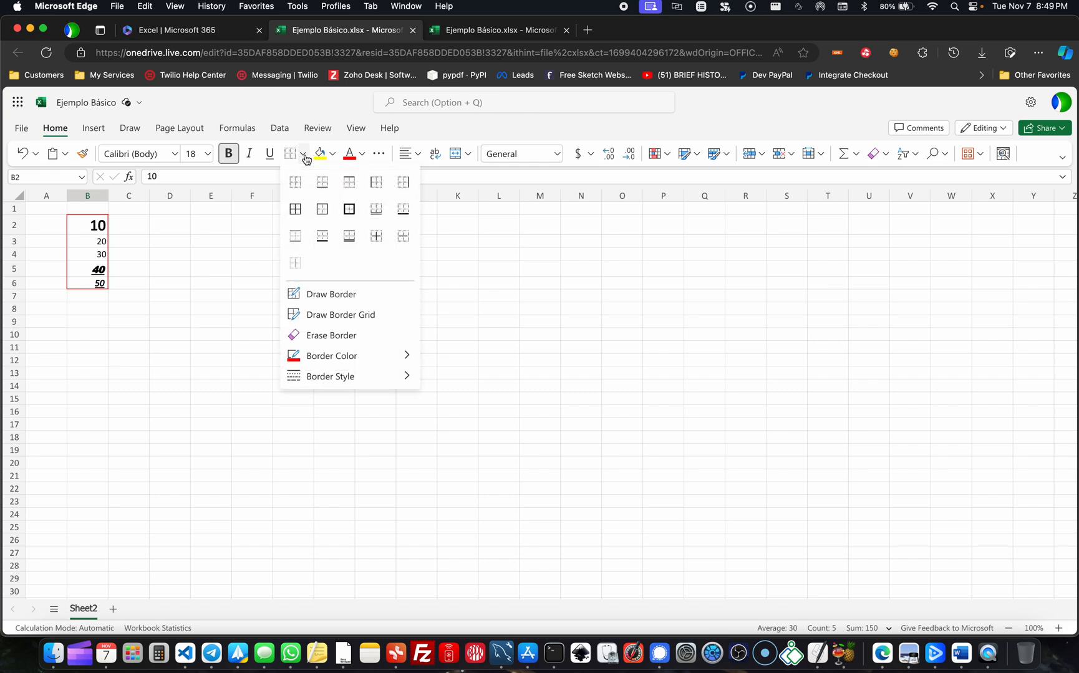
pyautogui.click(296, 210)
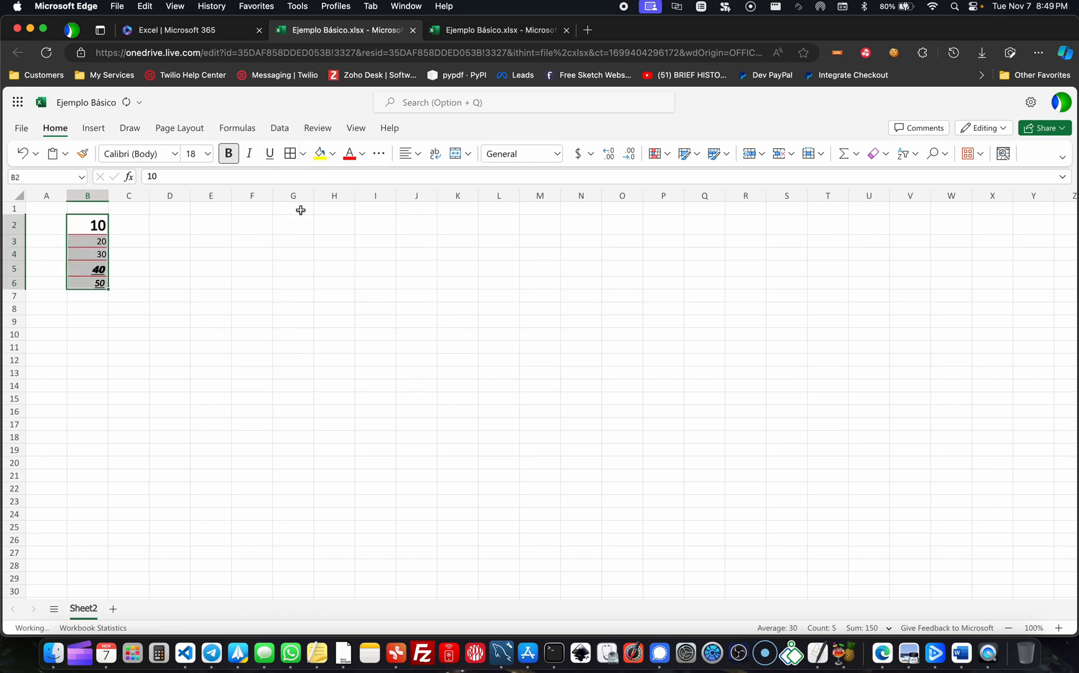
pyautogui.click(346, 268)
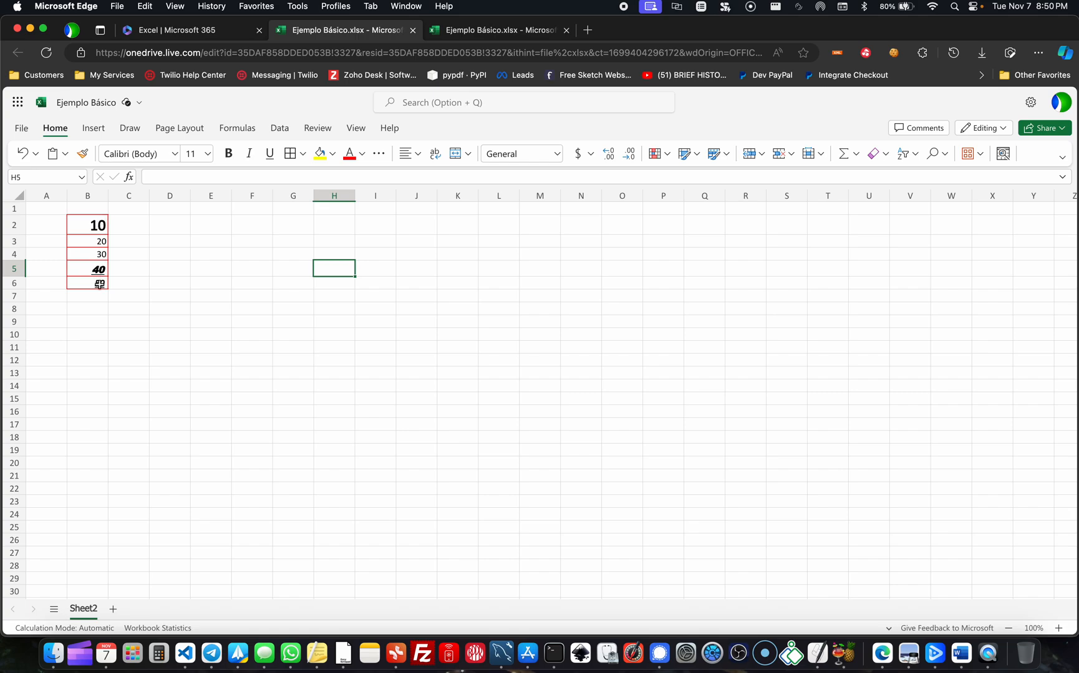
pyautogui.click(408, 242)
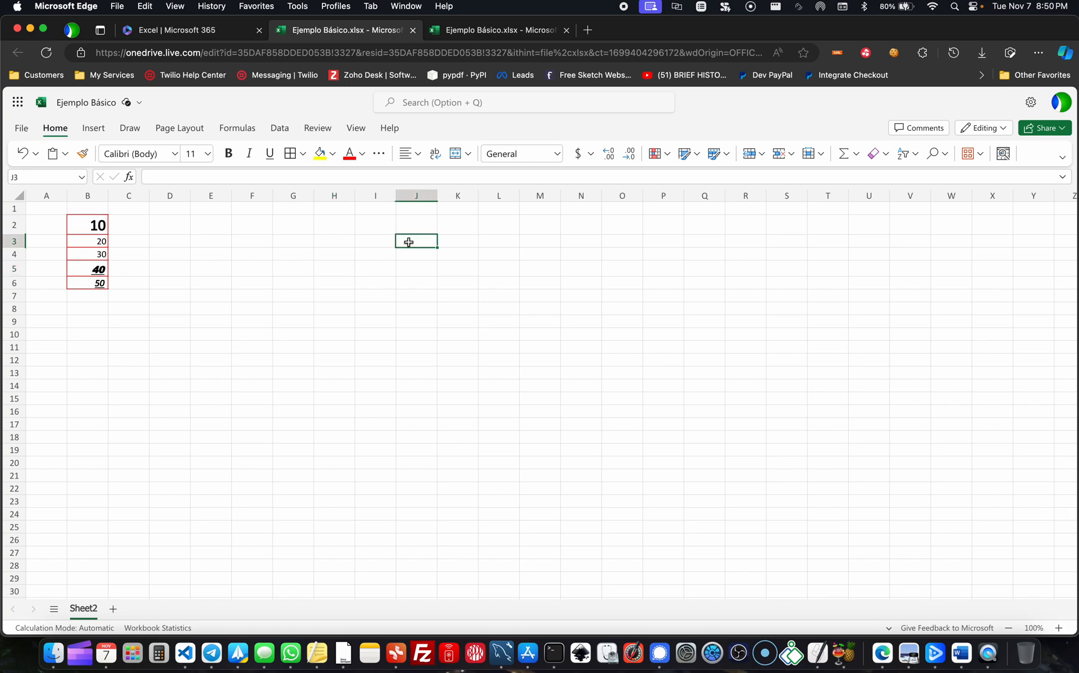
# - Fill cell B2 with yellow and cell B3 with the blue theme colour
pyautogui.click(96, 224)
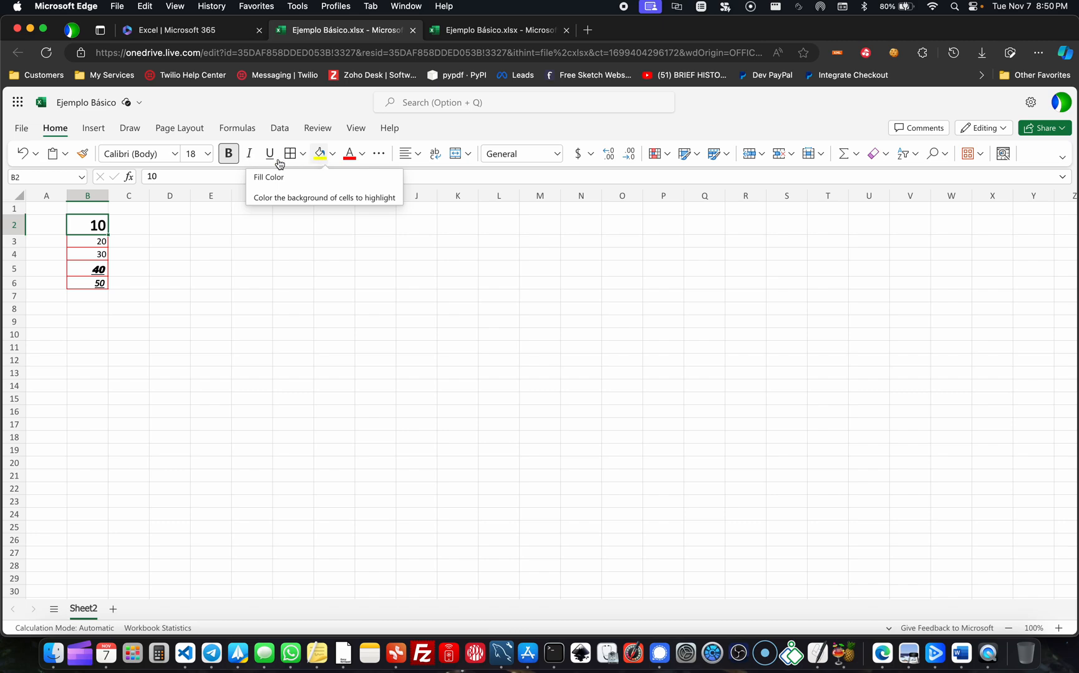
pyautogui.click(331, 154)
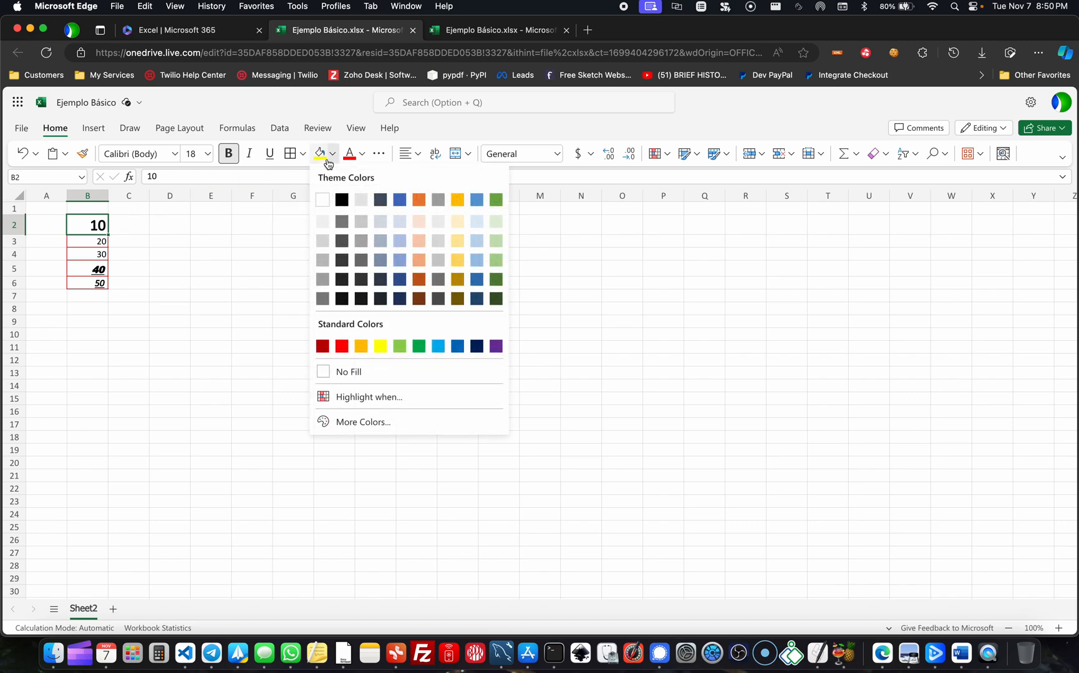
pyautogui.click(320, 154)
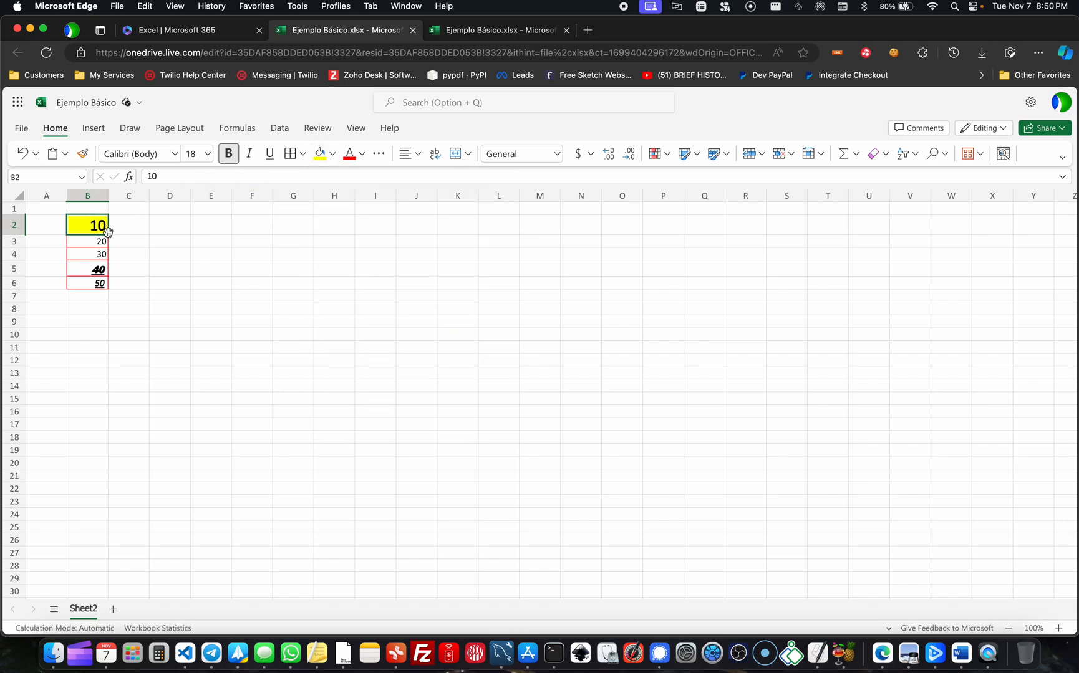
pyautogui.click(98, 243)
pyautogui.click(332, 154)
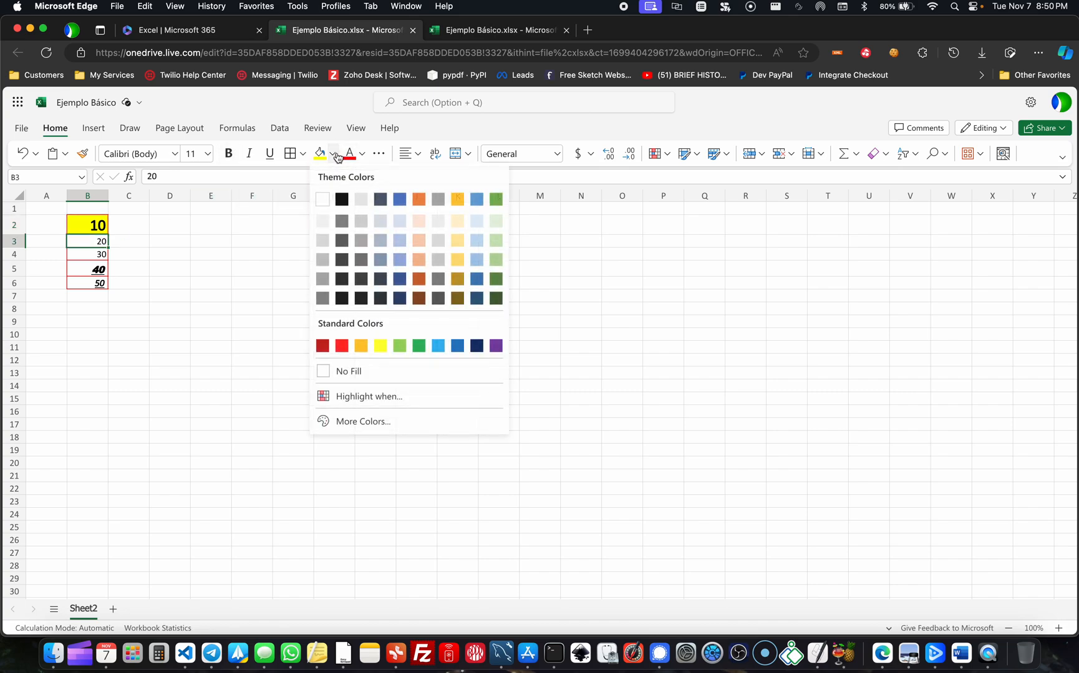
pyautogui.click(399, 201)
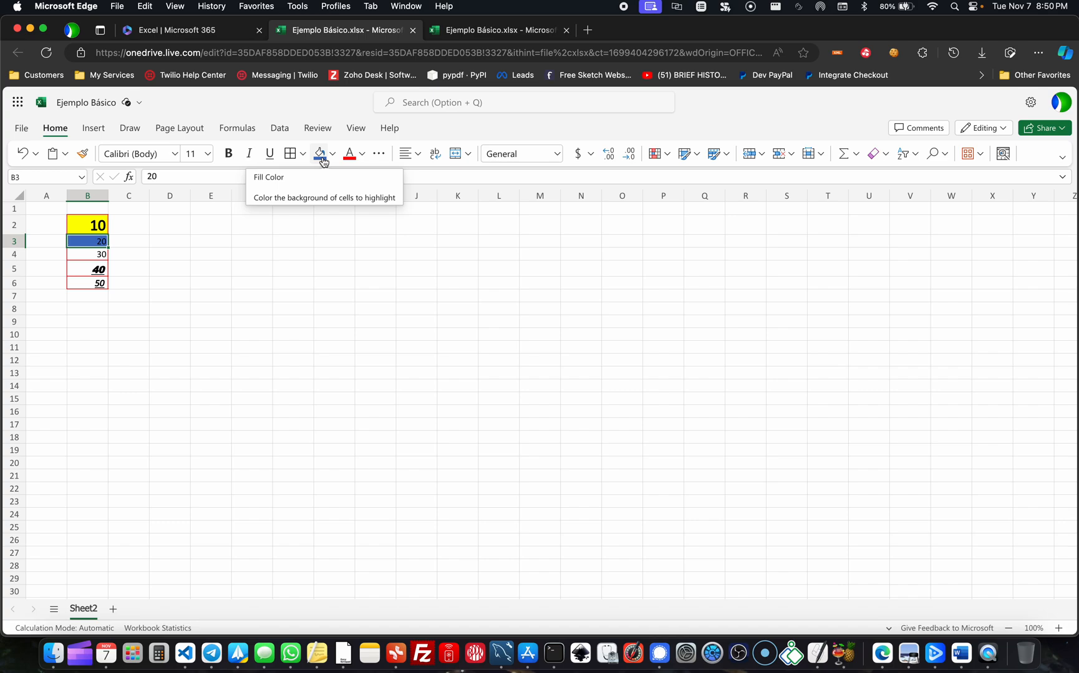
# - Fill cells B5:B6 with a light orange theme colour
pyautogui.click(100, 255)
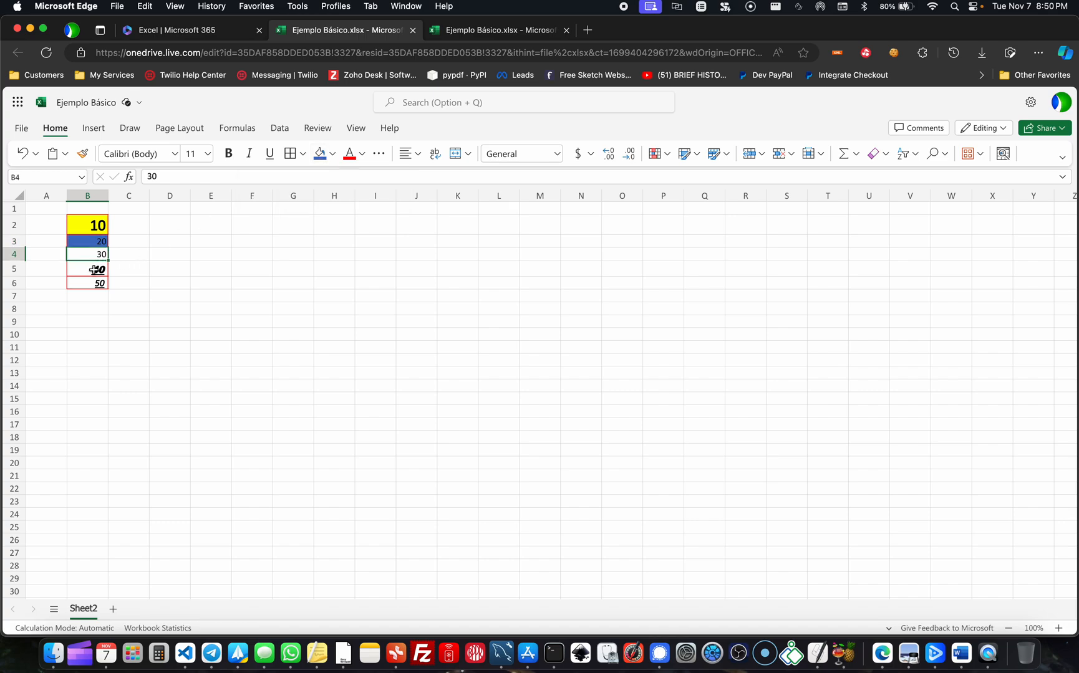
pyautogui.click(93, 270)
pyautogui.moveTo(94, 270); pyautogui.dragTo(93, 284)
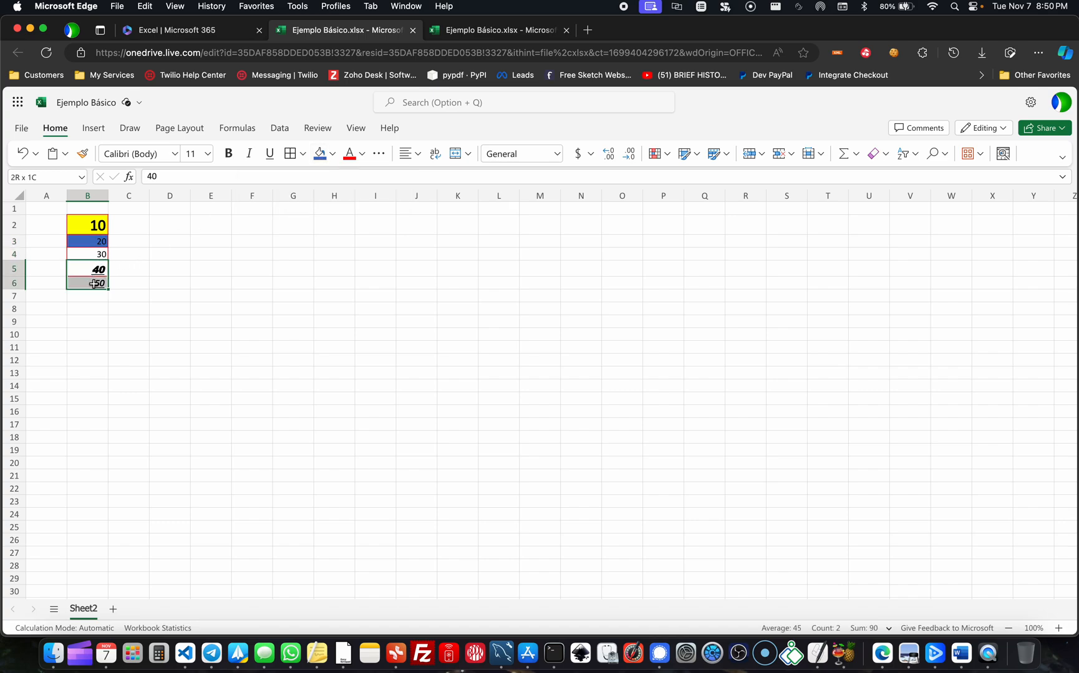
pyautogui.click(332, 154)
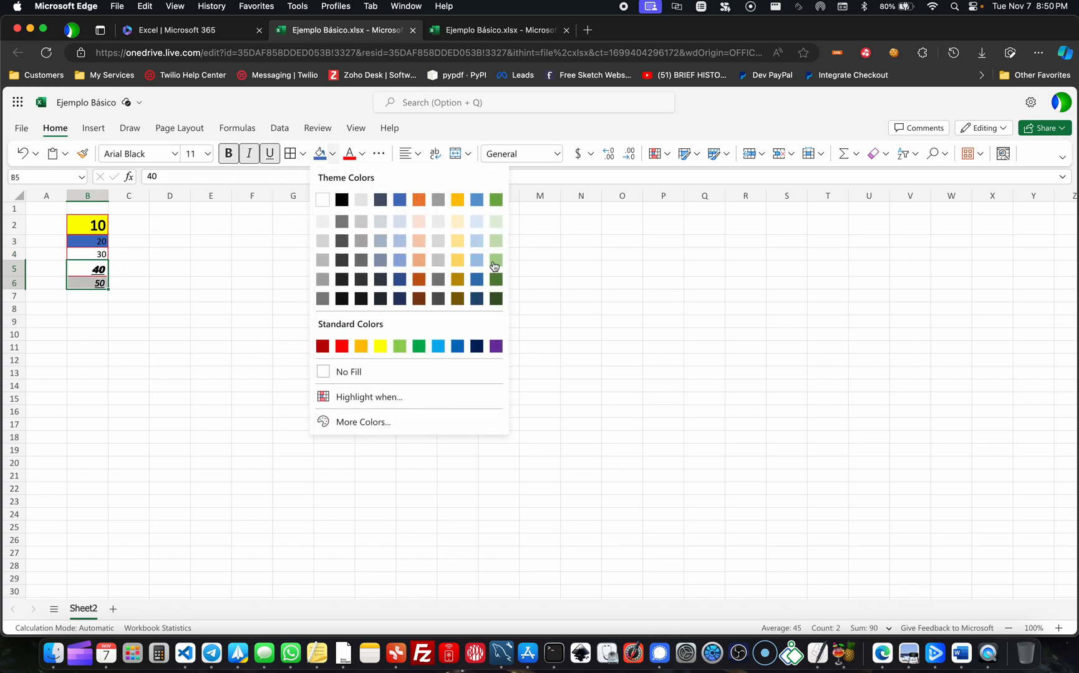
pyautogui.click(418, 260)
pyautogui.click(166, 273)
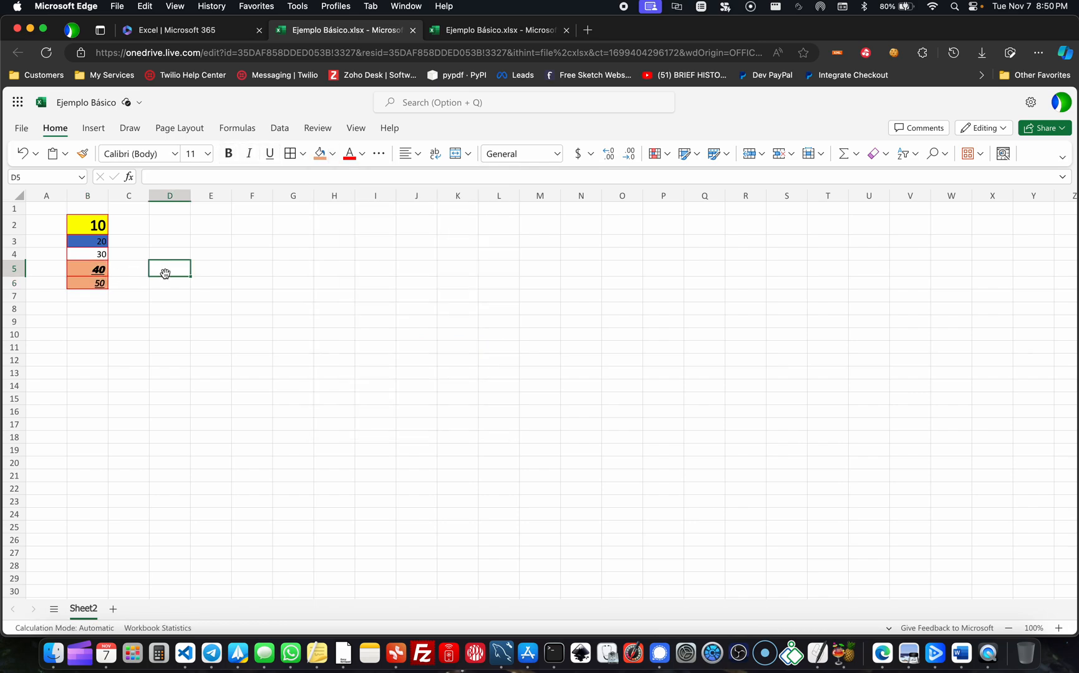
# - Change the font colour of the number in cell B2 to standard red
pyautogui.click(93, 230)
pyautogui.click(360, 154)
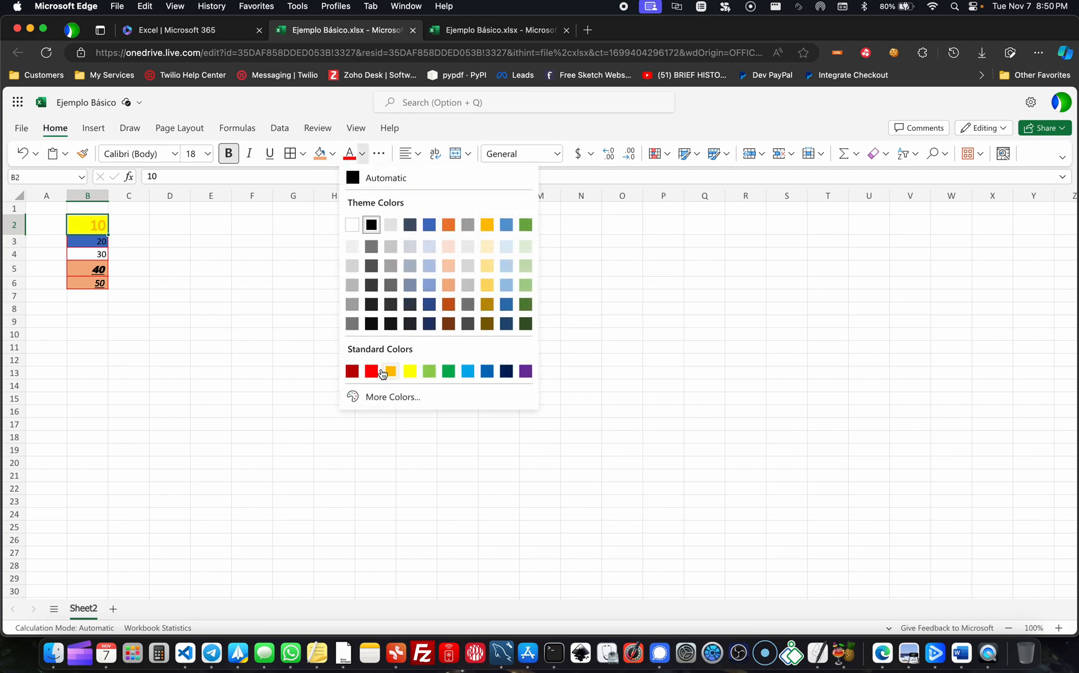
pyautogui.click(371, 371)
# - Change the font colour of the number in the blue cell B3 to white
pyautogui.click(95, 242)
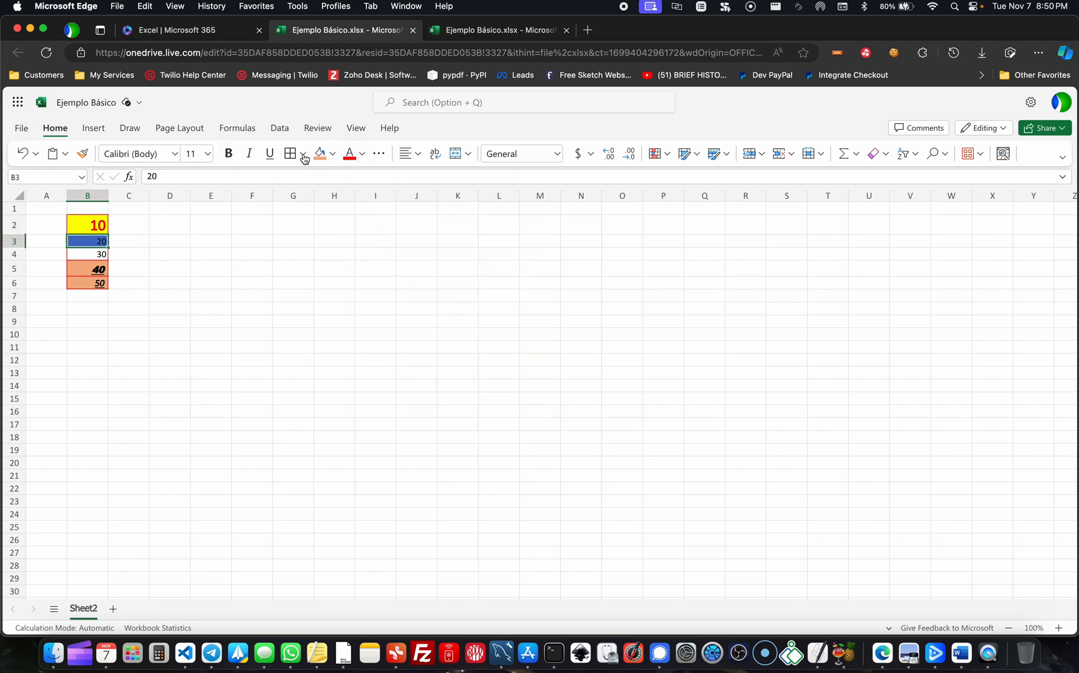
pyautogui.click(378, 154)
pyautogui.click(362, 154)
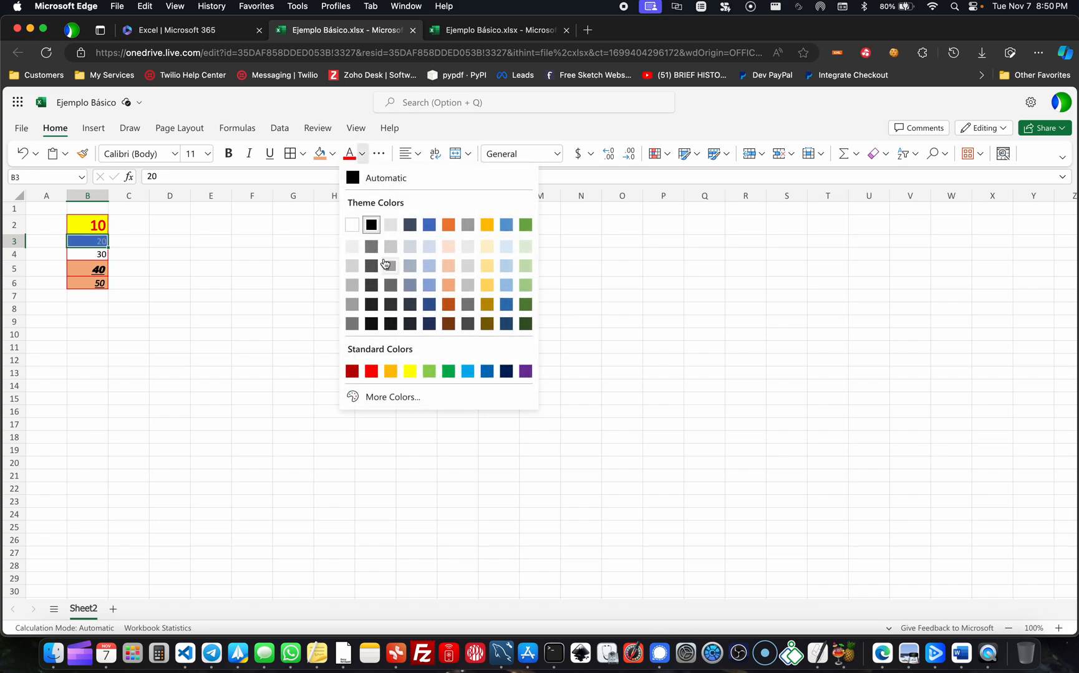
pyautogui.click(351, 224)
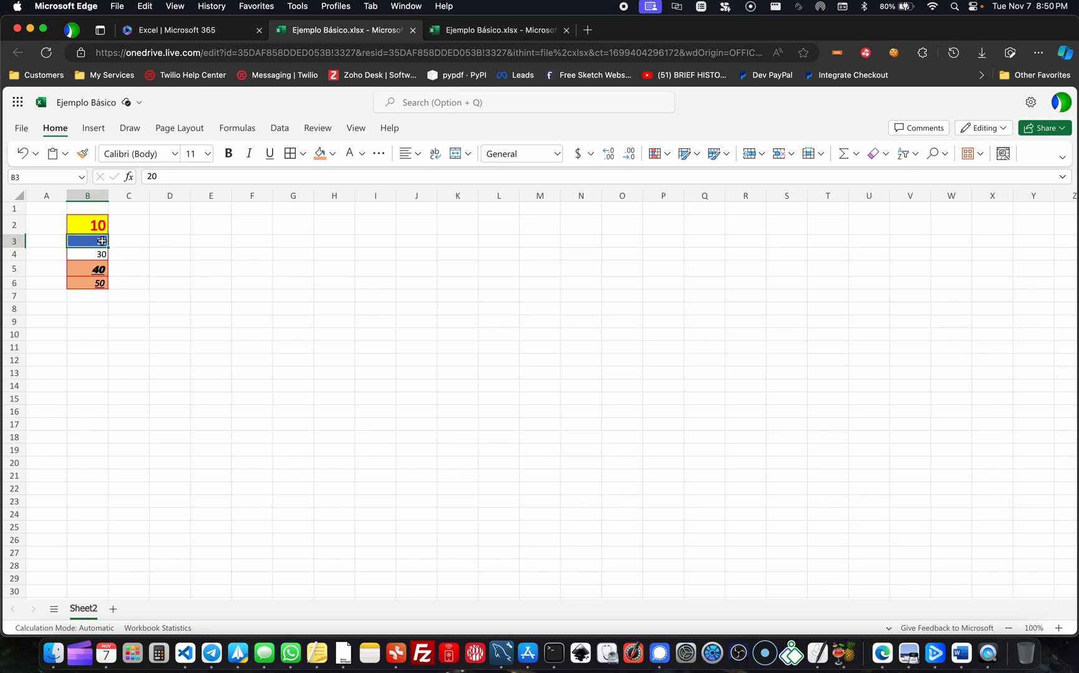
pyautogui.click(124, 243)
pyautogui.click(194, 268)
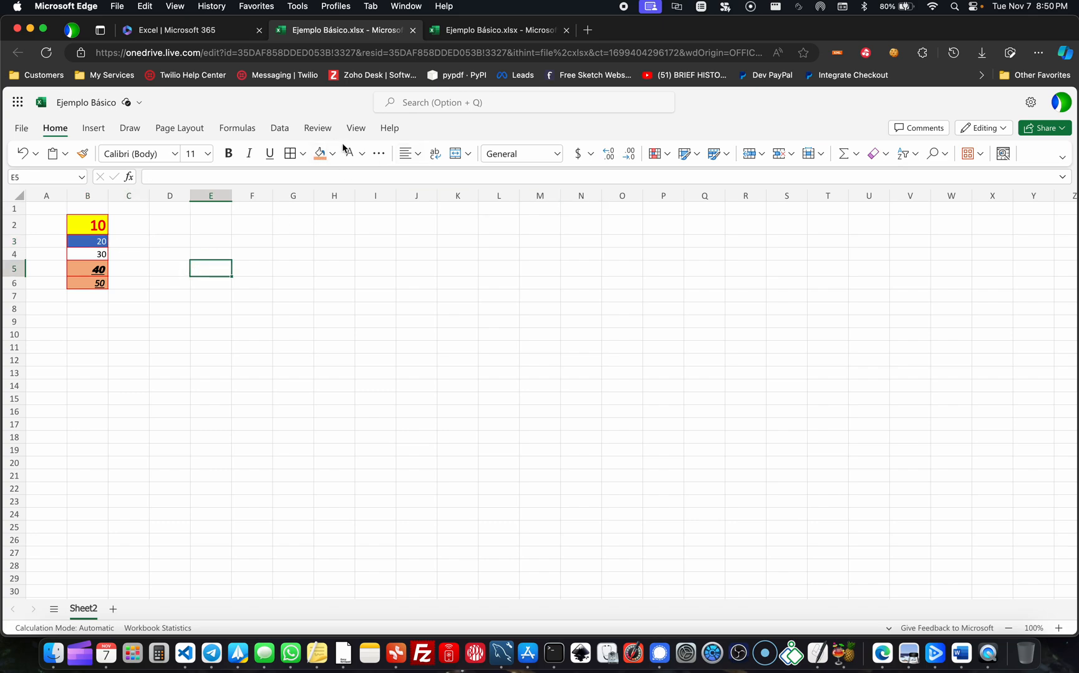
# - Apply strikethrough to the number in cell B2
pyautogui.click(379, 156)
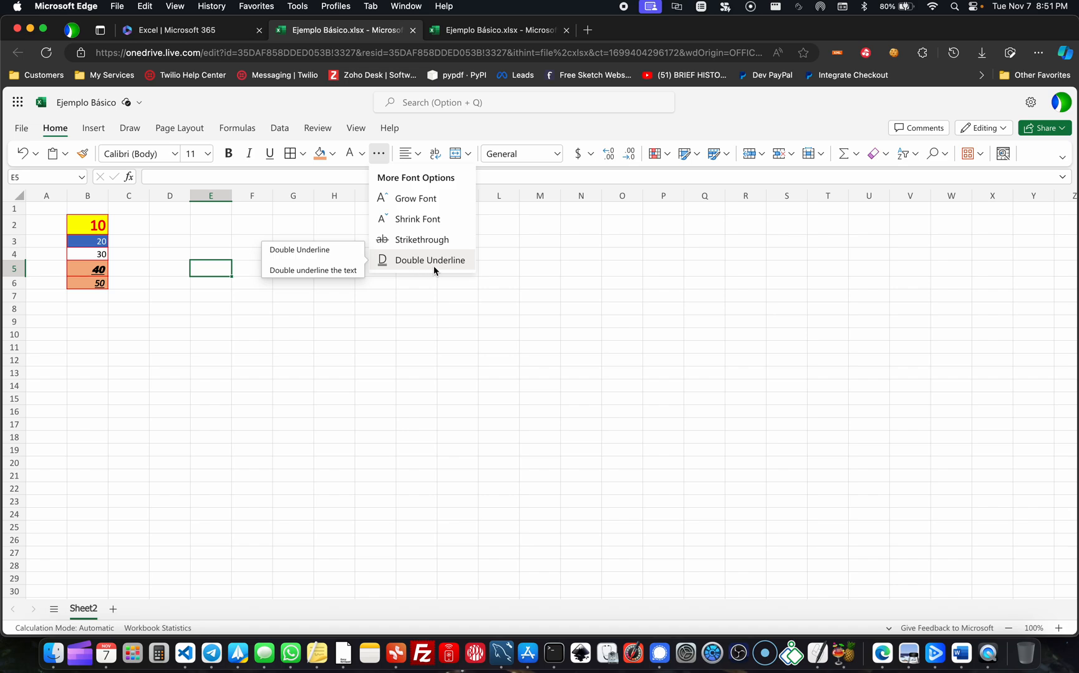
pyautogui.click(385, 309)
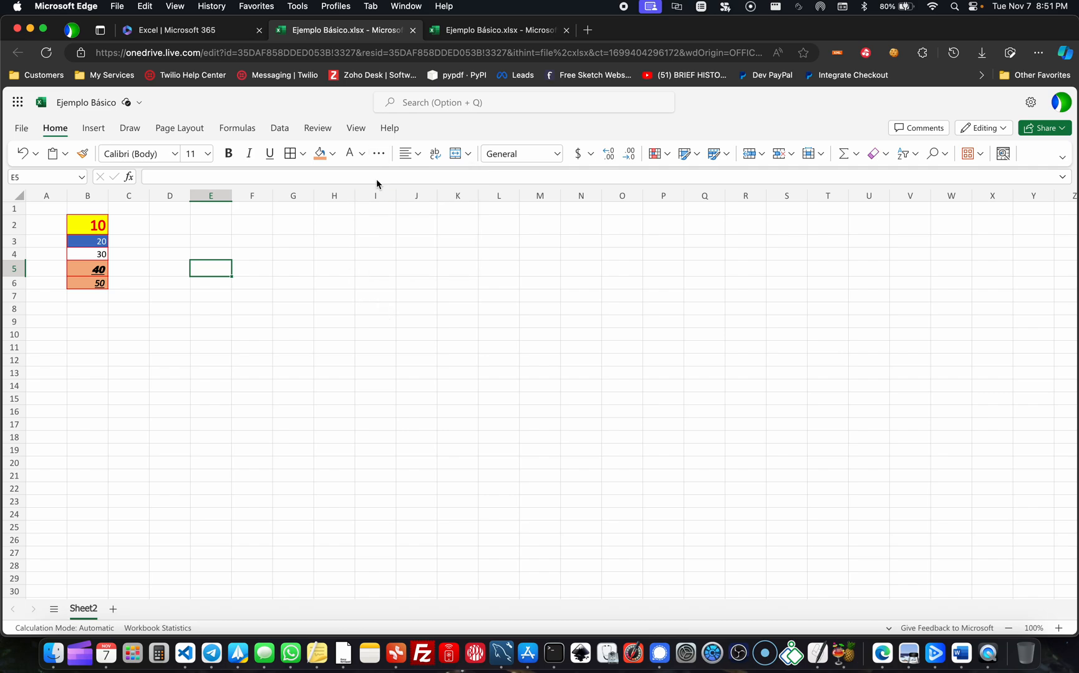
pyautogui.click(92, 223)
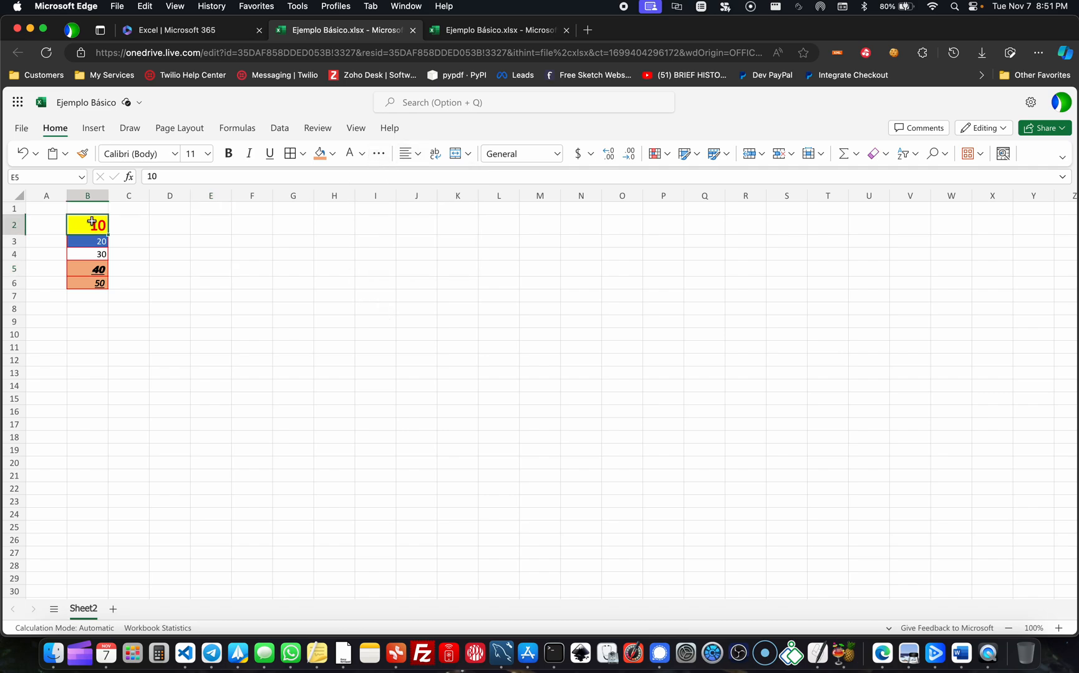
pyautogui.click(378, 153)
pyautogui.click(430, 239)
pyautogui.click(212, 246)
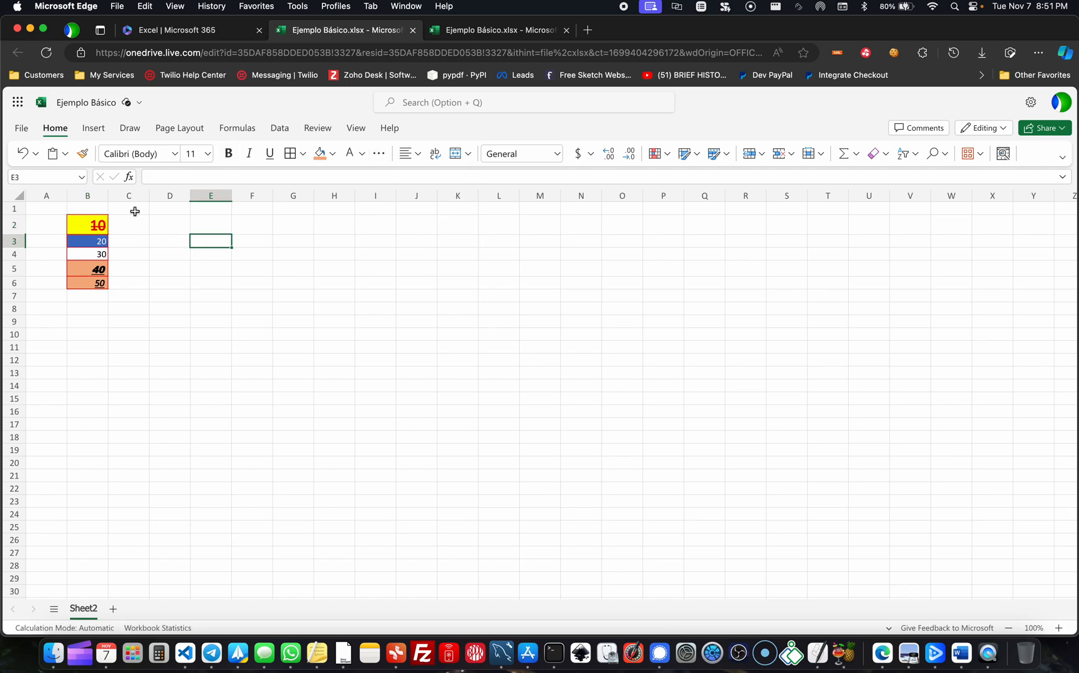
# - Apply a double underline to the number in cell B4
pyautogui.click(88, 255)
pyautogui.click(362, 154)
pyautogui.click(377, 154)
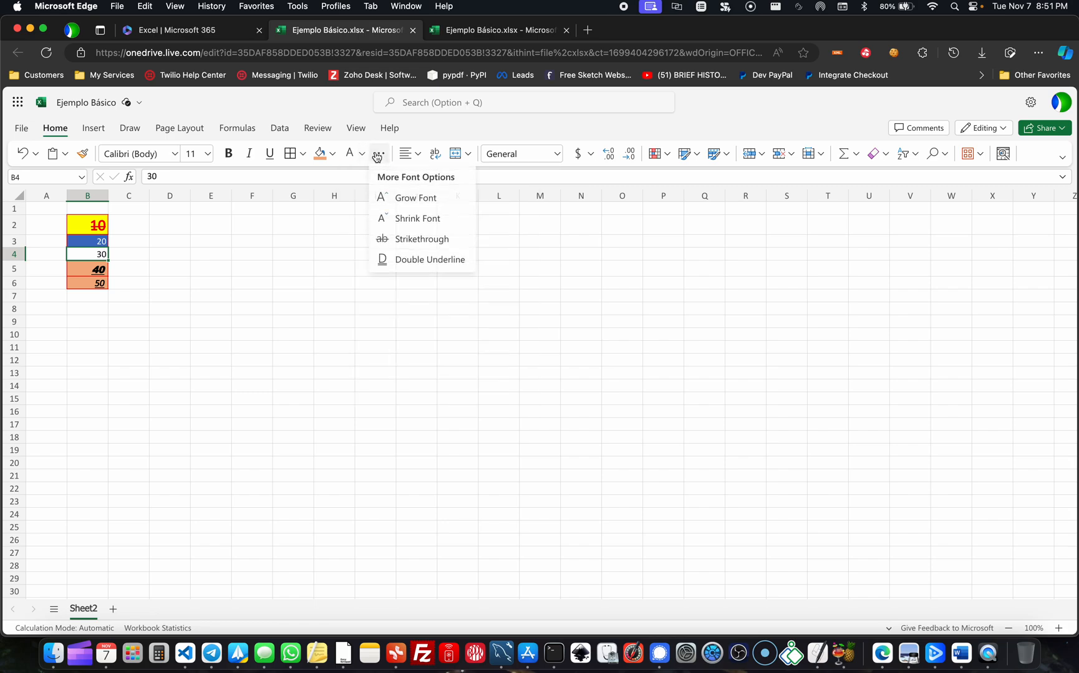
pyautogui.click(428, 259)
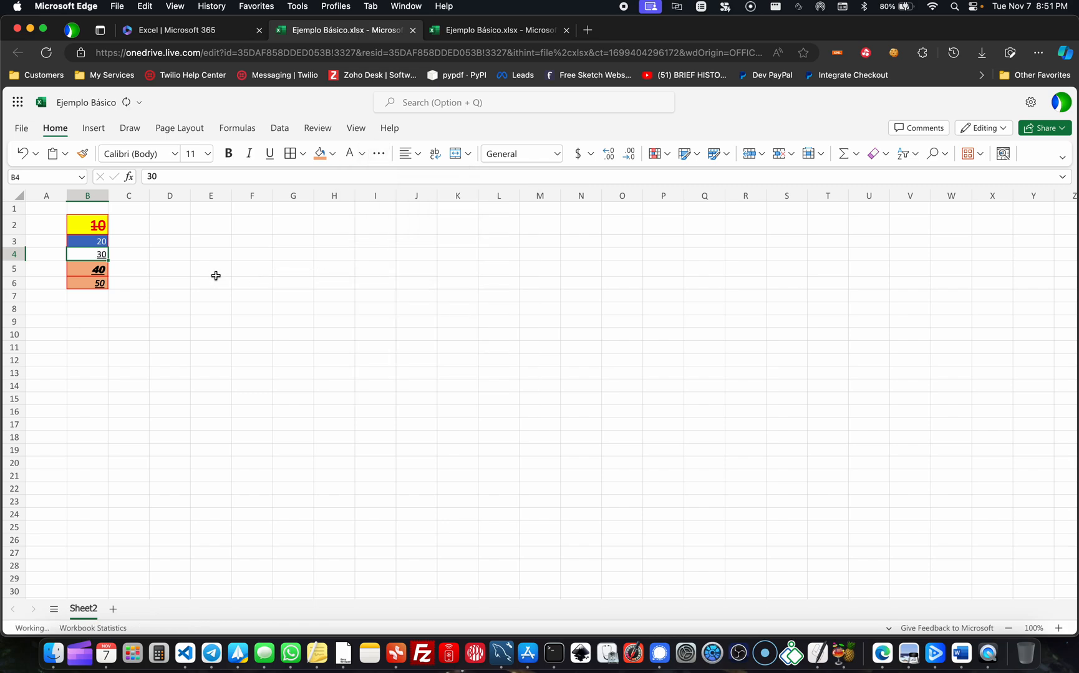
pyautogui.click(156, 265)
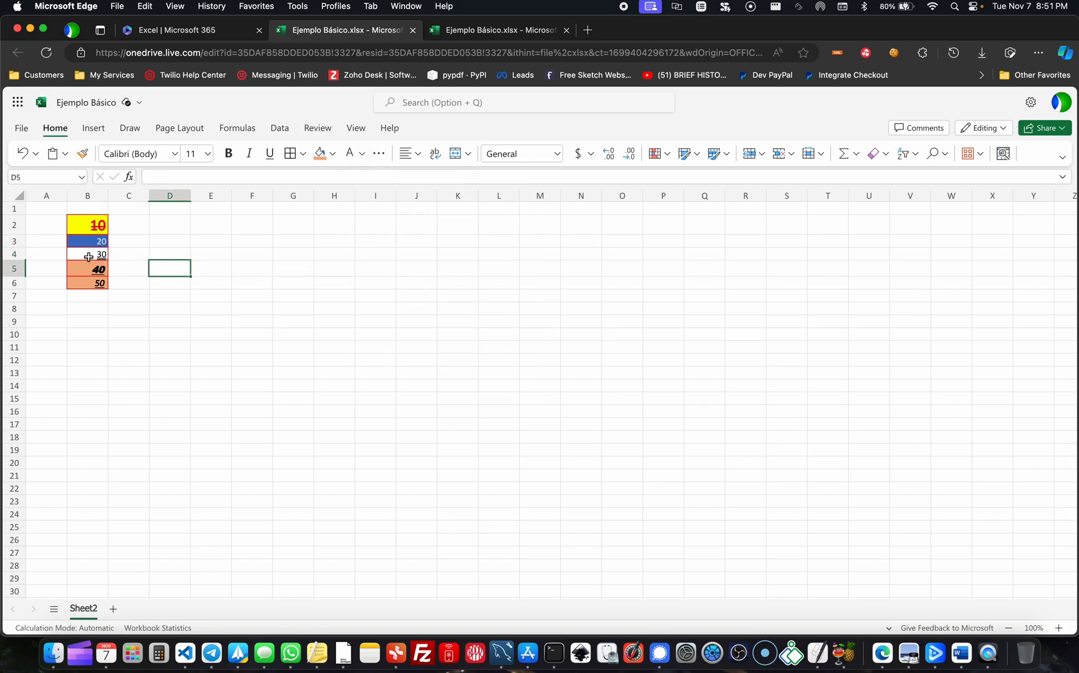
pyautogui.scroll(5, 88, 256)
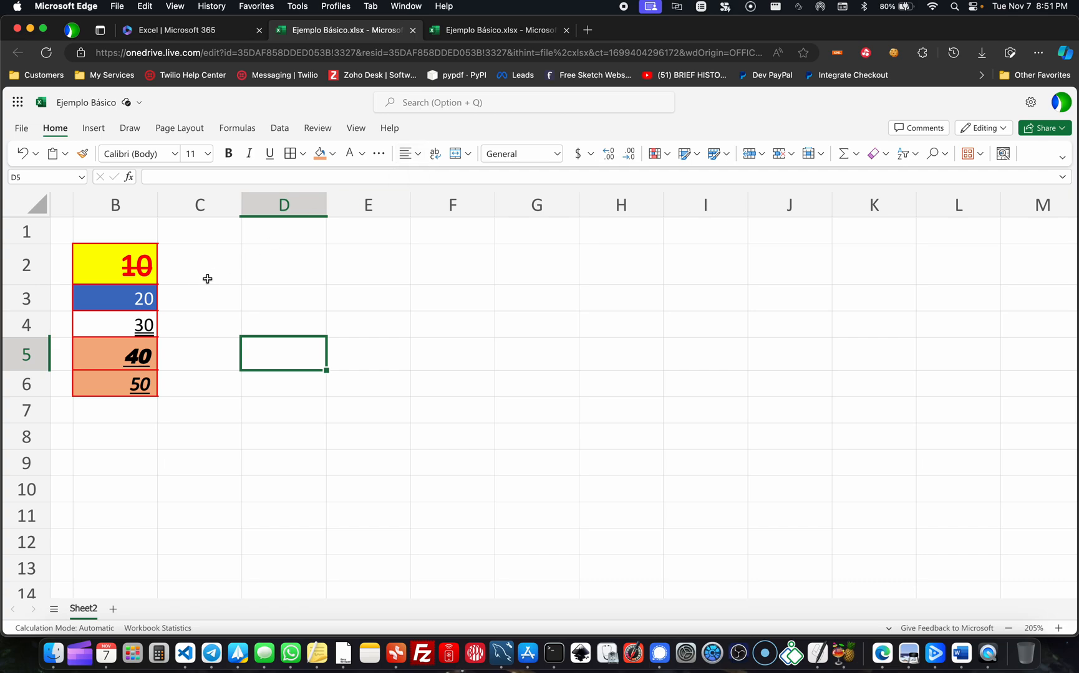
# - Try left alignment and centre alignment on the numbers in cells B2 to B6
pyautogui.moveTo(140, 262); pyautogui.dragTo(141, 377)
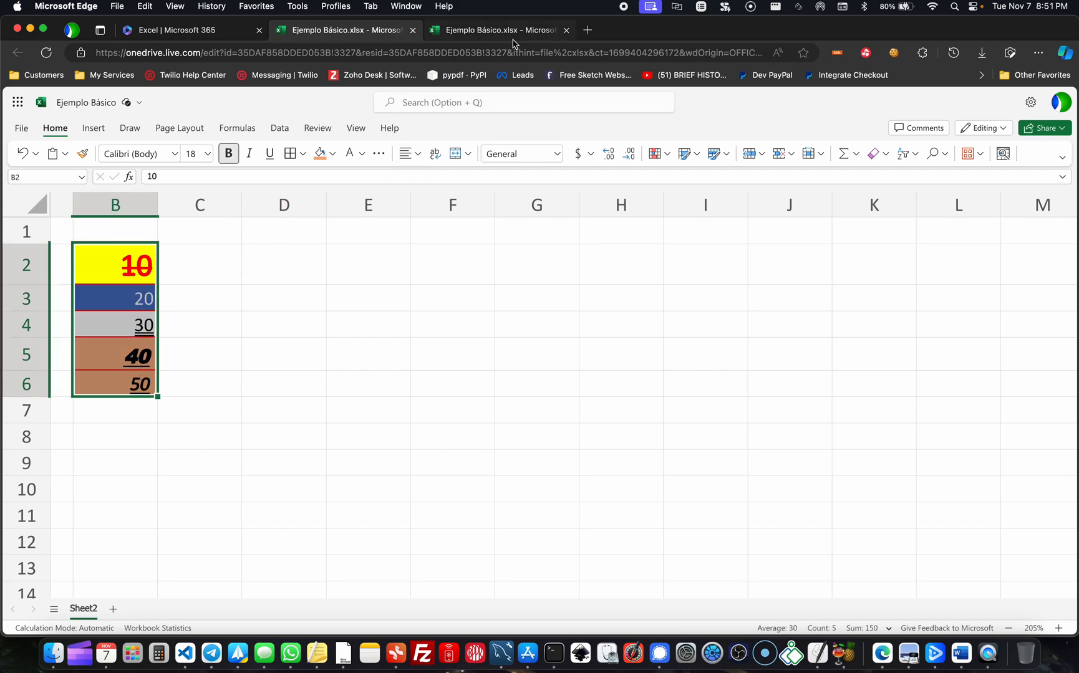
pyautogui.click(418, 153)
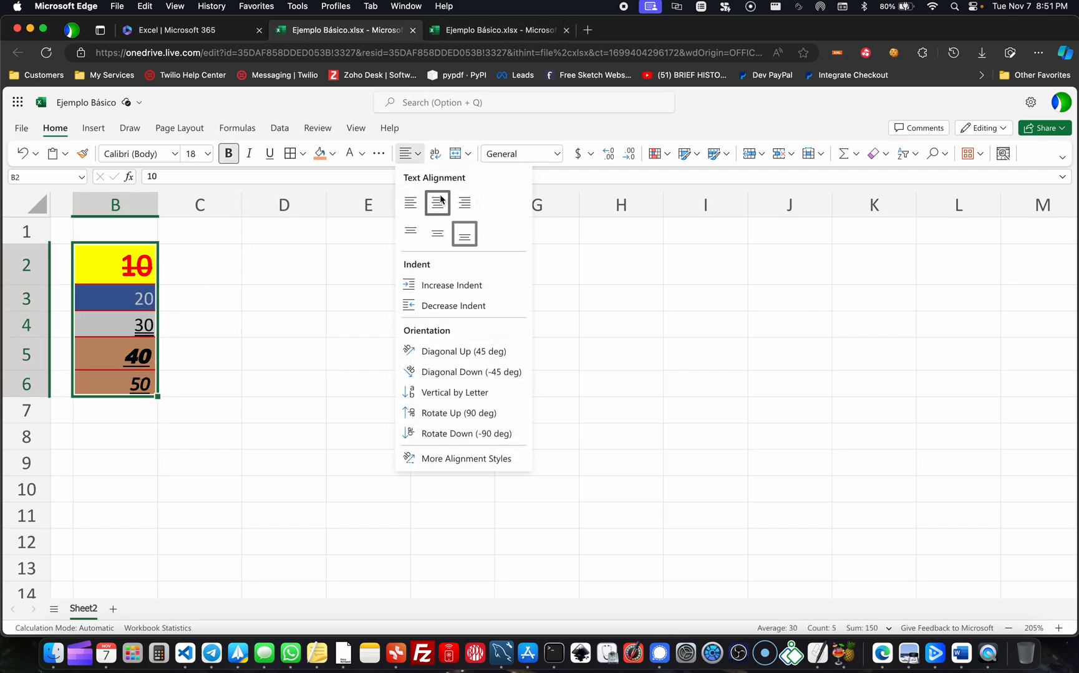
pyautogui.click(414, 211)
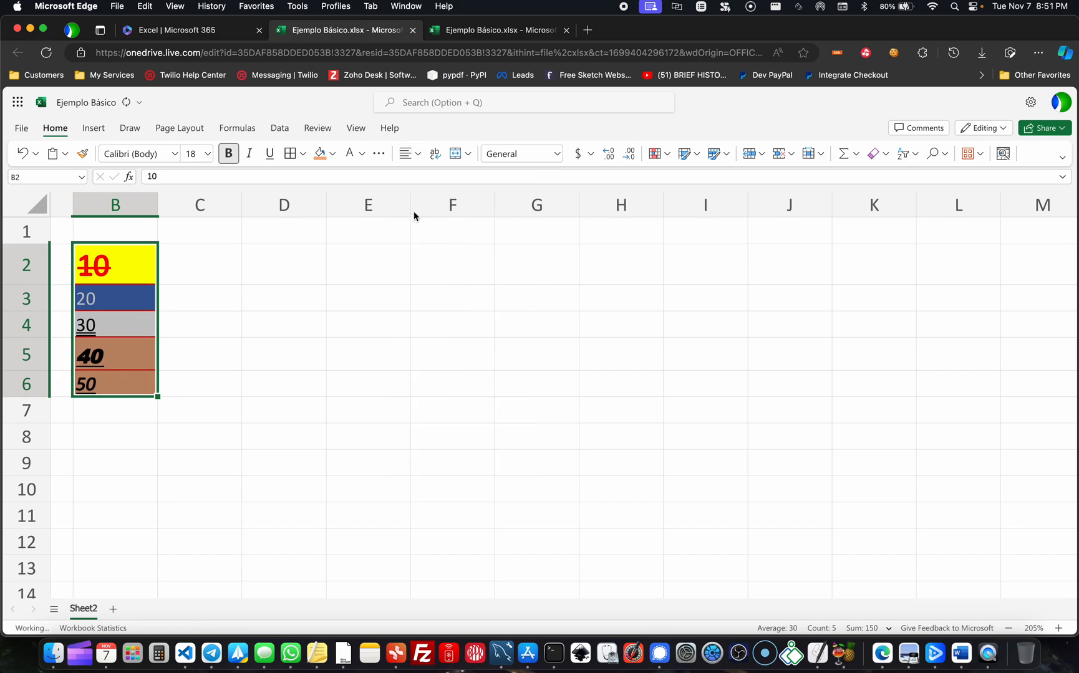
pyautogui.click(419, 156)
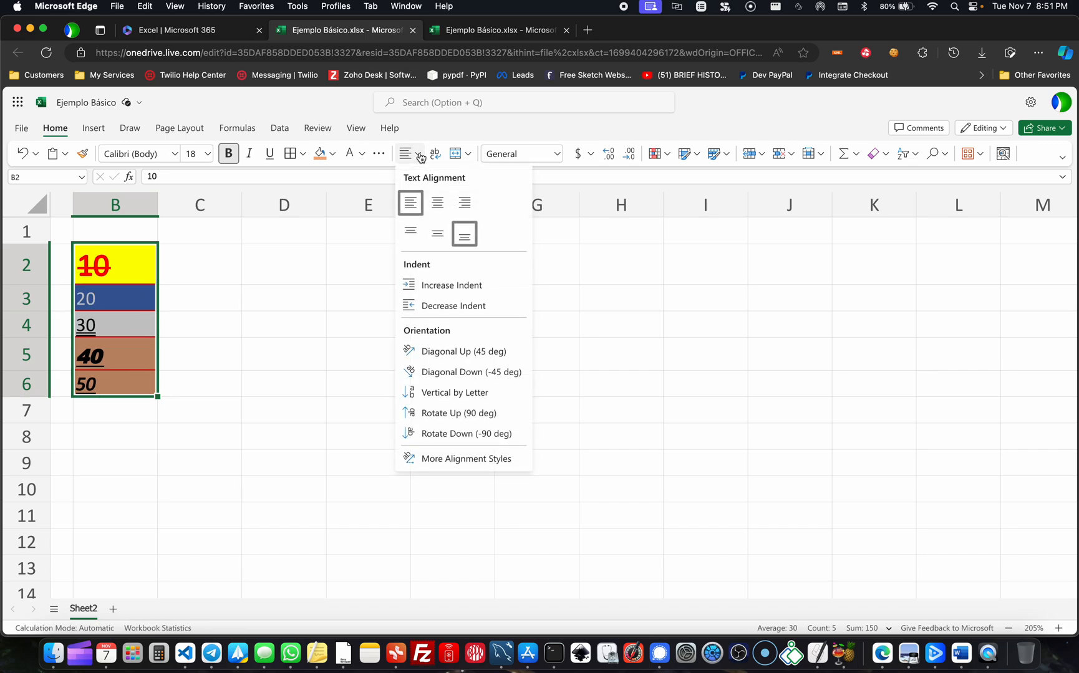
pyautogui.click(437, 203)
# - Align the numbers in cells B2 to B6 to the right
pyautogui.click(419, 157)
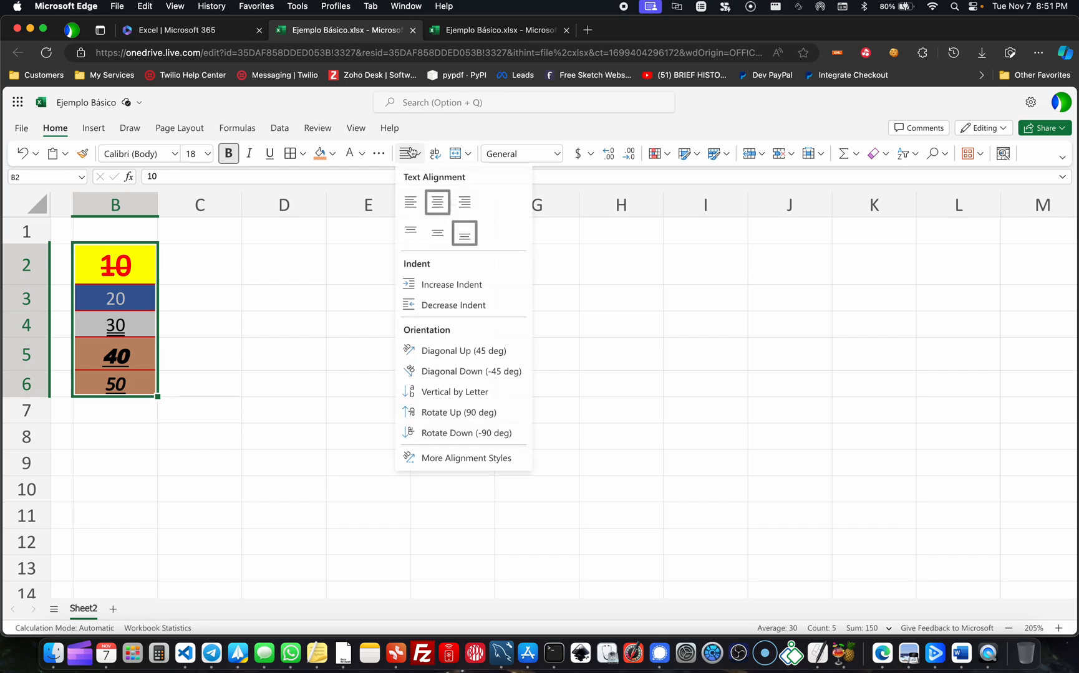
pyautogui.click(465, 203)
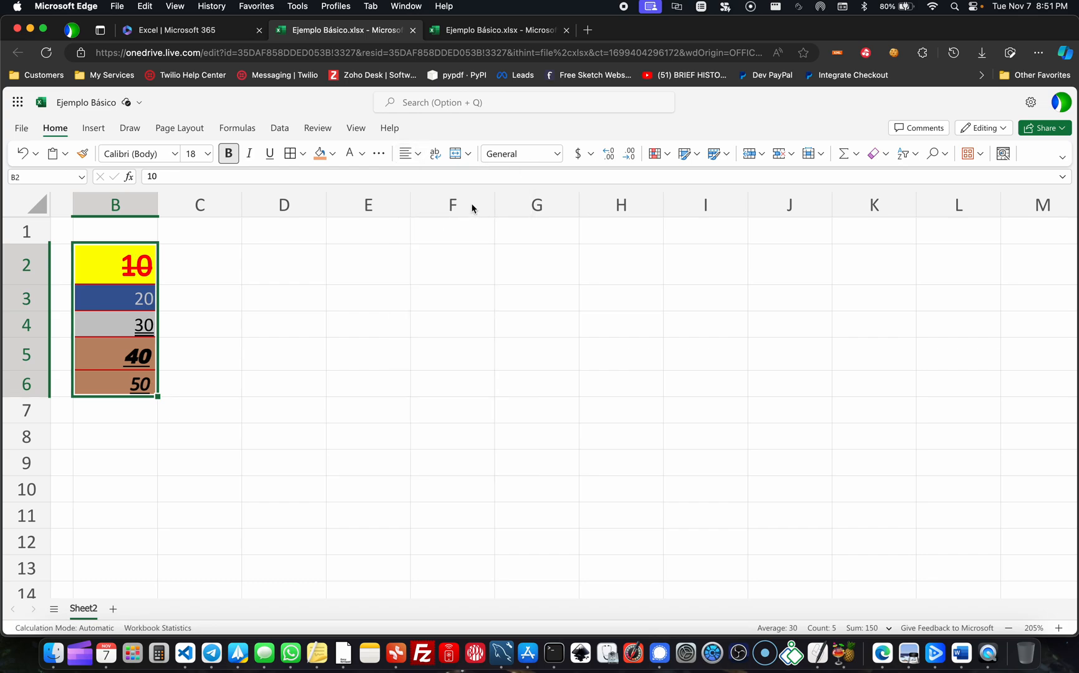
pyautogui.click(406, 161)
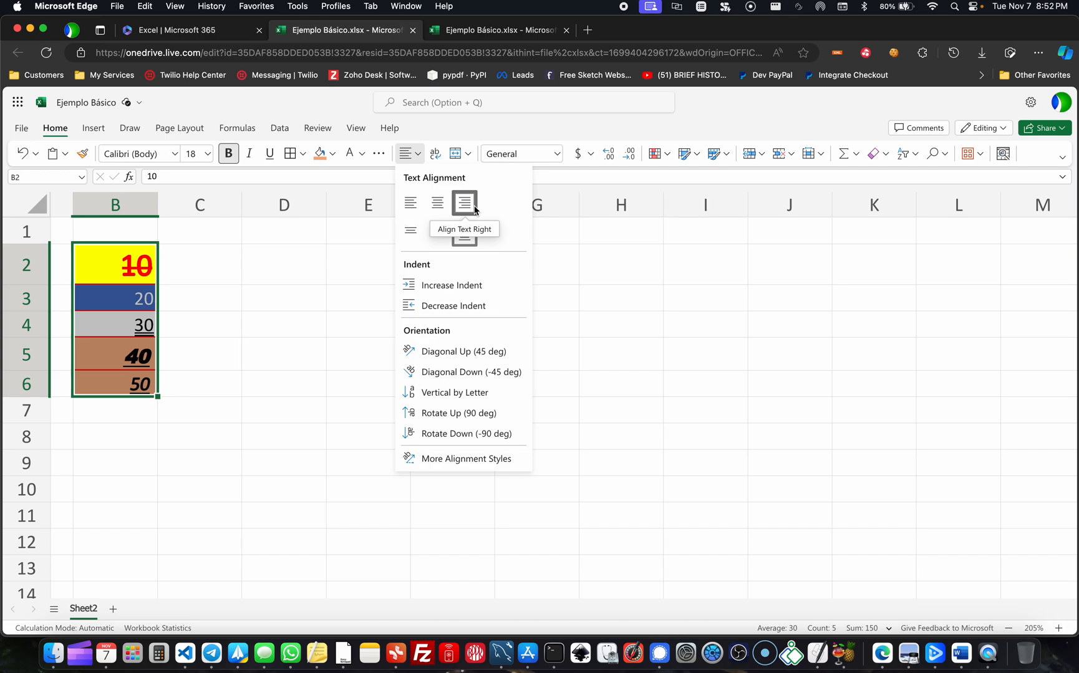
pyautogui.click(201, 281)
pyautogui.click(271, 264)
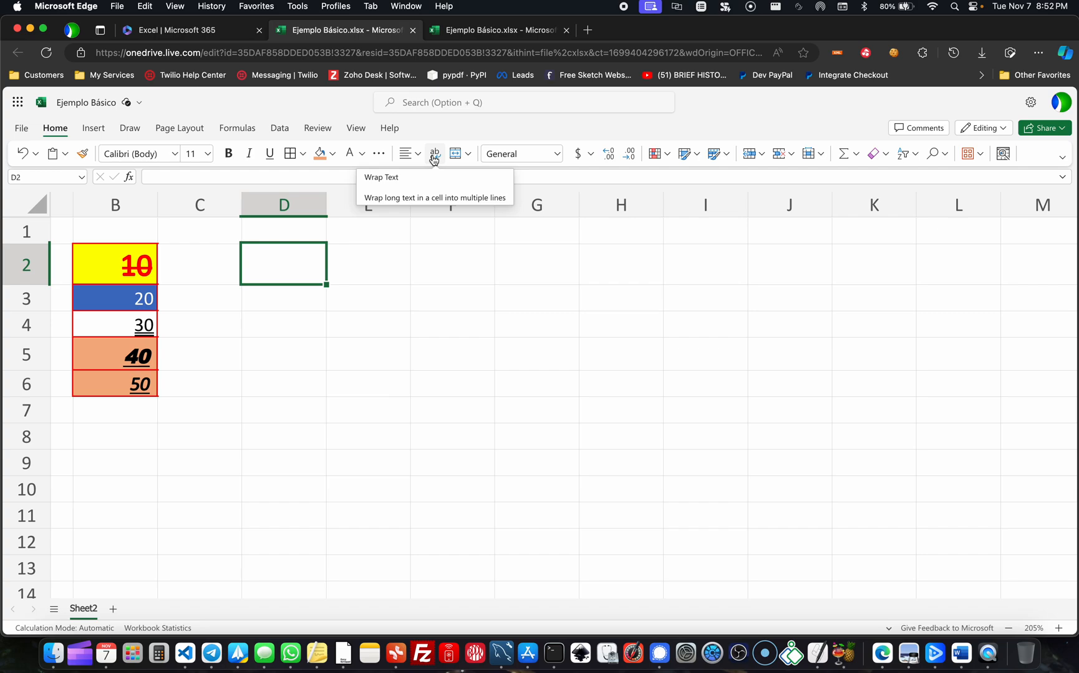
# - Increase the heights of rows 2 and 3 to roughly twice their size
pyautogui.click(415, 156)
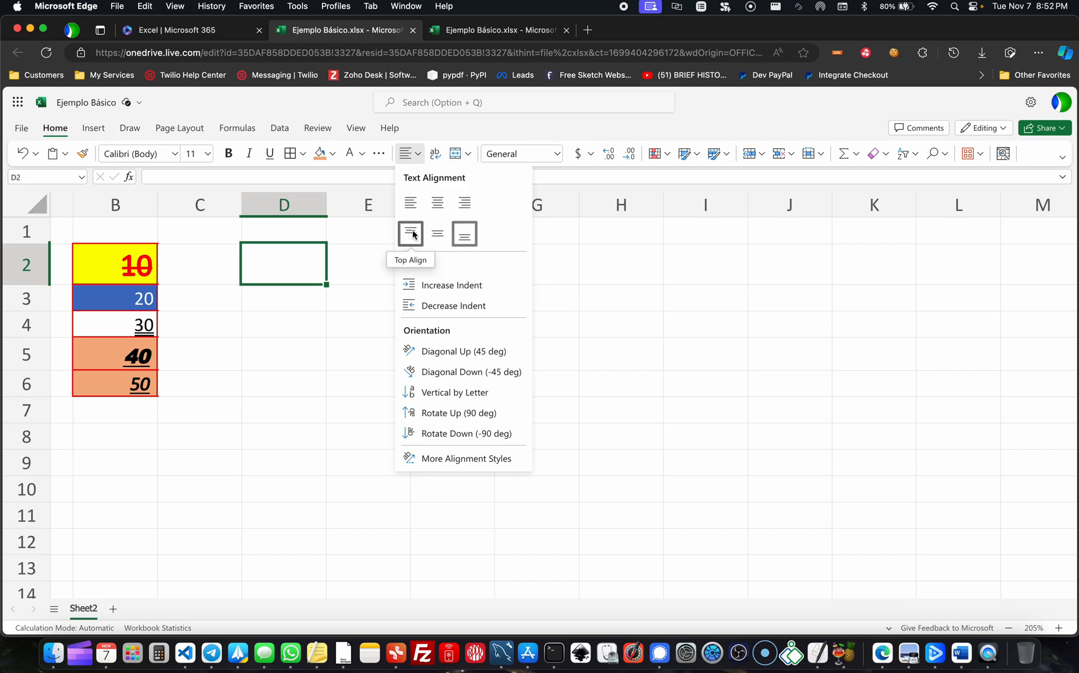
pyautogui.click(29, 289)
pyautogui.moveTo(29, 285); pyautogui.dragTo(31, 372)
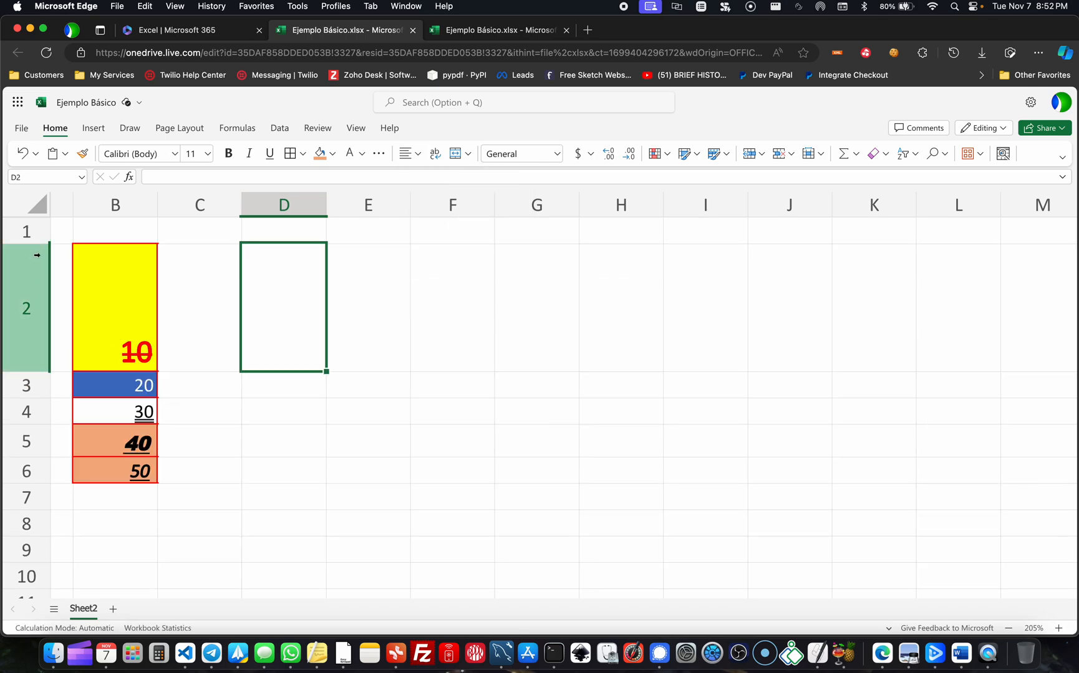
pyautogui.moveTo(32, 243)
pyautogui.mouseDown()
pyautogui.moveTo(32, 271)
pyautogui.moveTo(35, 244)
pyautogui.mouseUp()
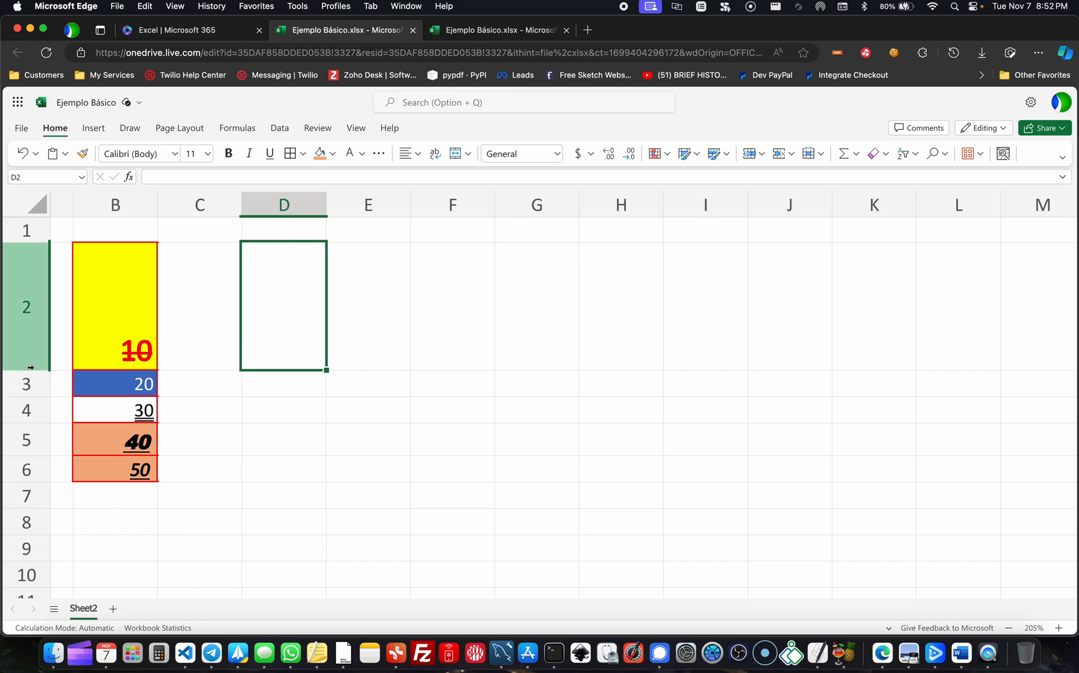
pyautogui.moveTo(33, 370)
pyautogui.mouseDown()
pyautogui.moveTo(33, 318)
pyautogui.moveTo(33, 392)
pyautogui.mouseUp()
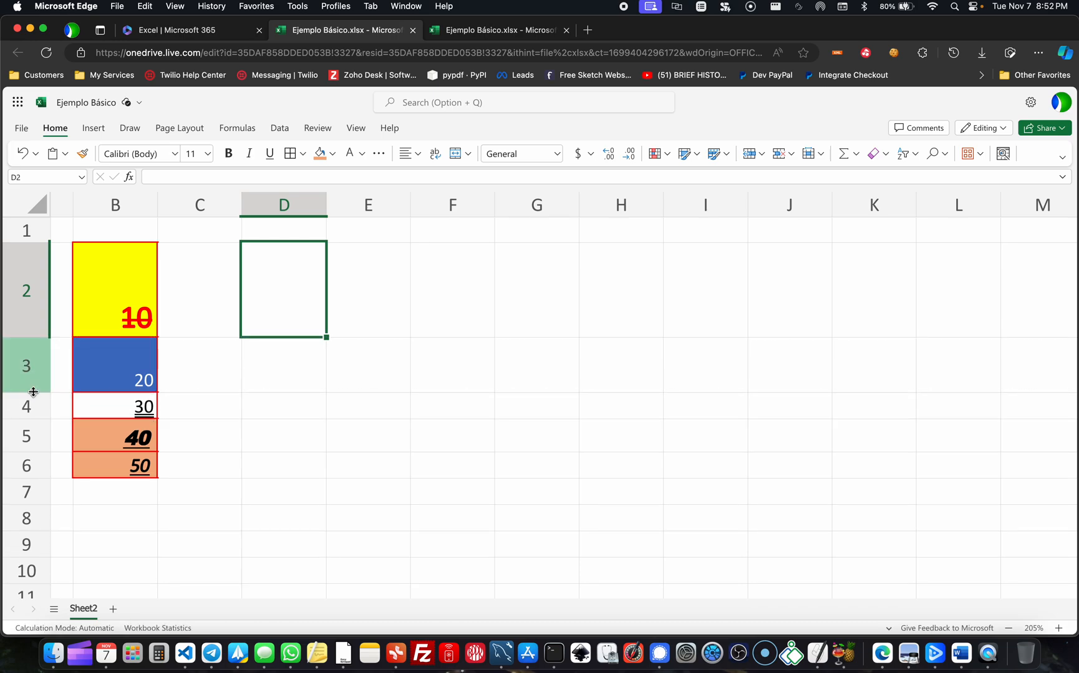
# - Centre the number in the yellow cell B2 horizontally
pyautogui.click(143, 317)
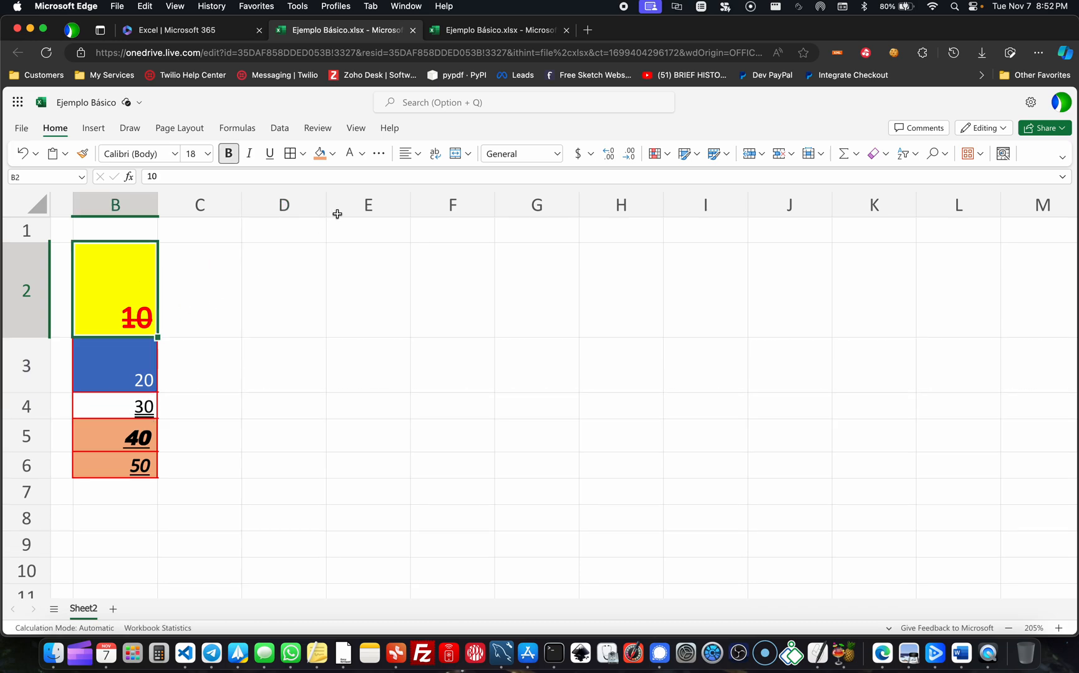
pyautogui.click(401, 157)
pyautogui.click(438, 203)
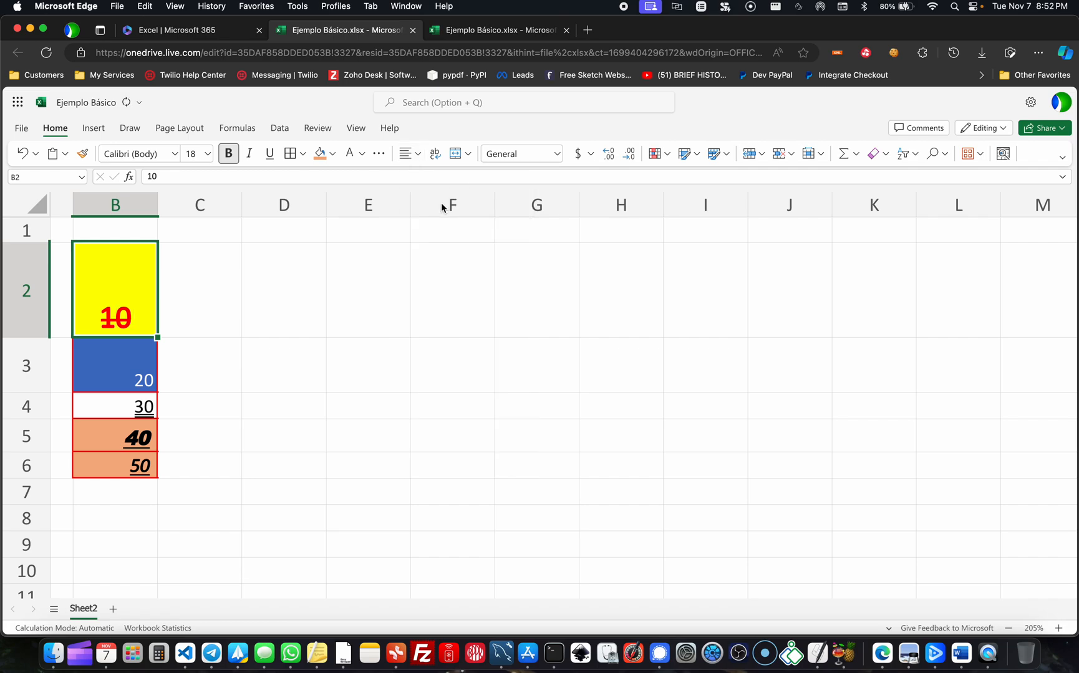
# - Try top and middle vertical alignment on the number in cell B2 and set it back to bottom alignment
pyautogui.click(408, 156)
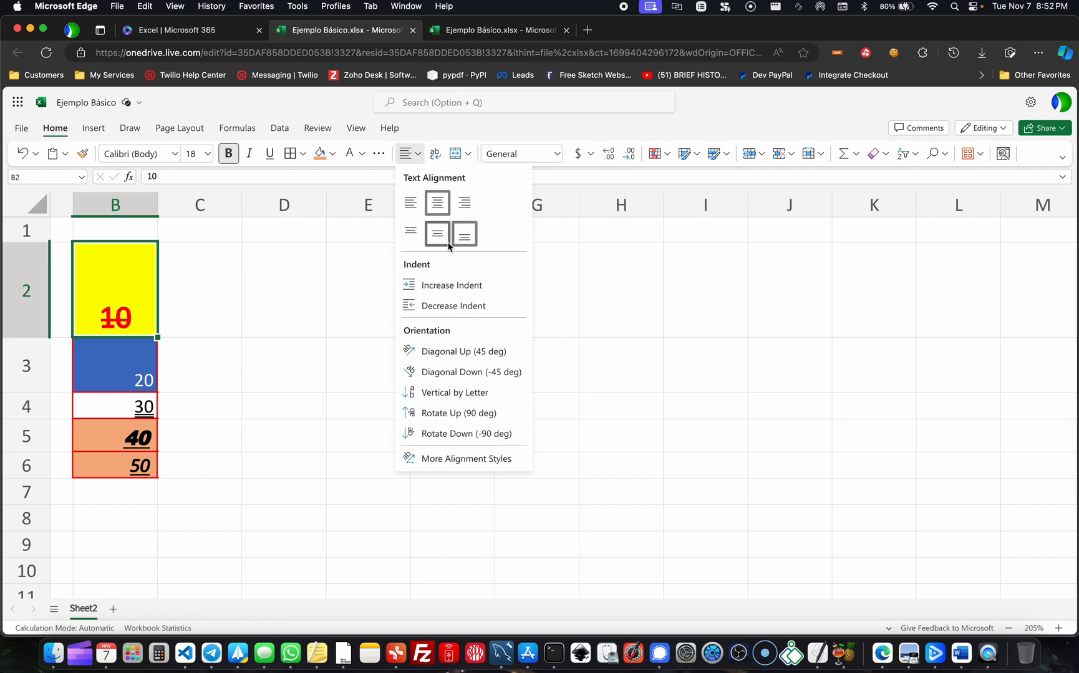
pyautogui.click(410, 231)
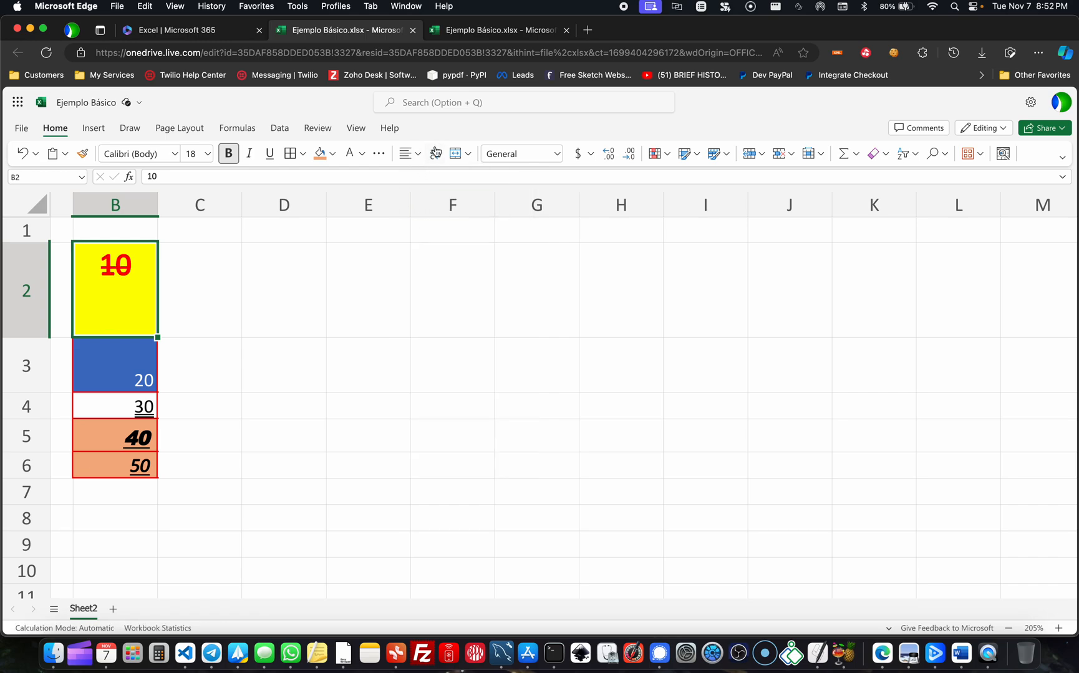
pyautogui.click(408, 154)
pyautogui.click(435, 234)
pyautogui.click(408, 154)
pyautogui.click(464, 234)
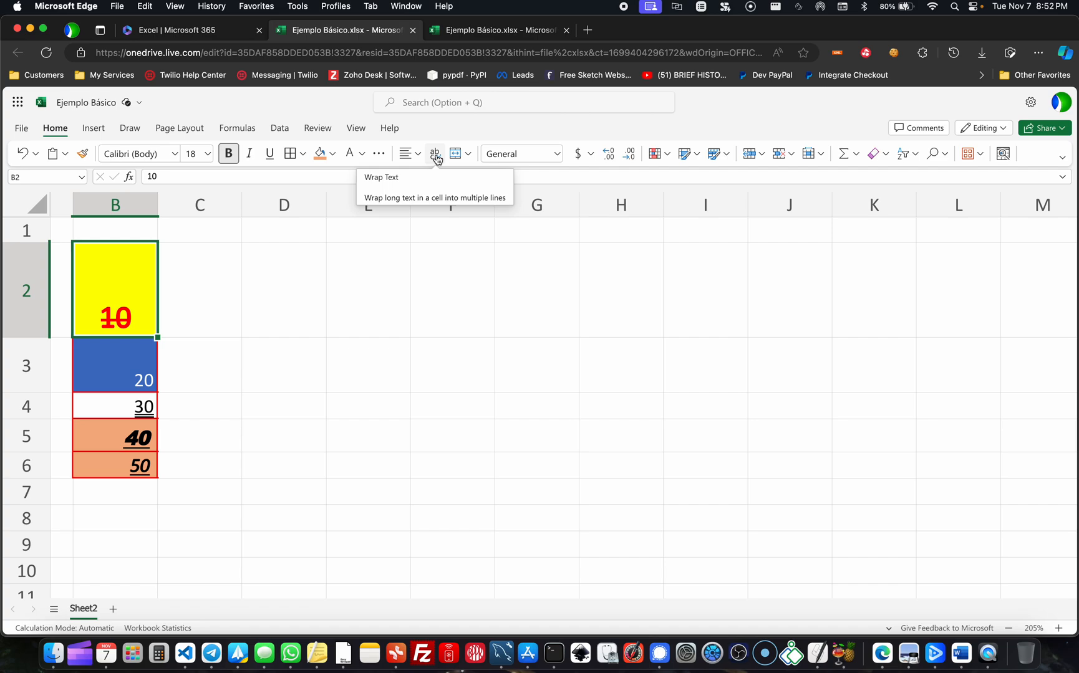
# - Enter the text "Vamos a escribir un texto largo." in cell E1
pyautogui.click(369, 234)
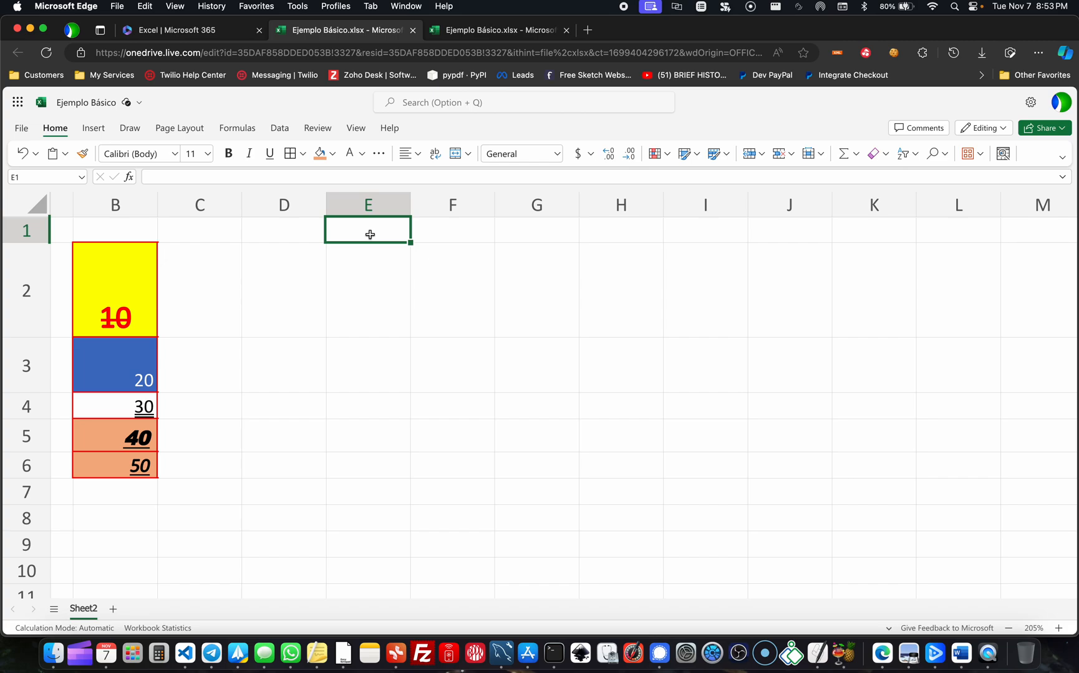
pyautogui.write('Vamos a ')
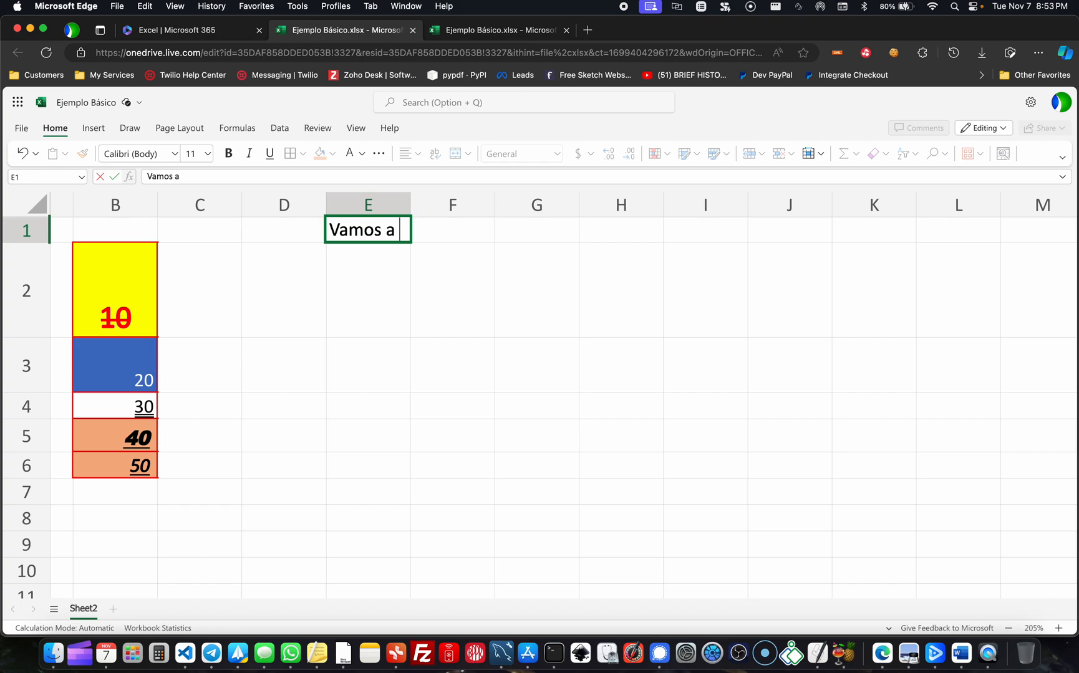
pyautogui.write('escribir un texto largo.')
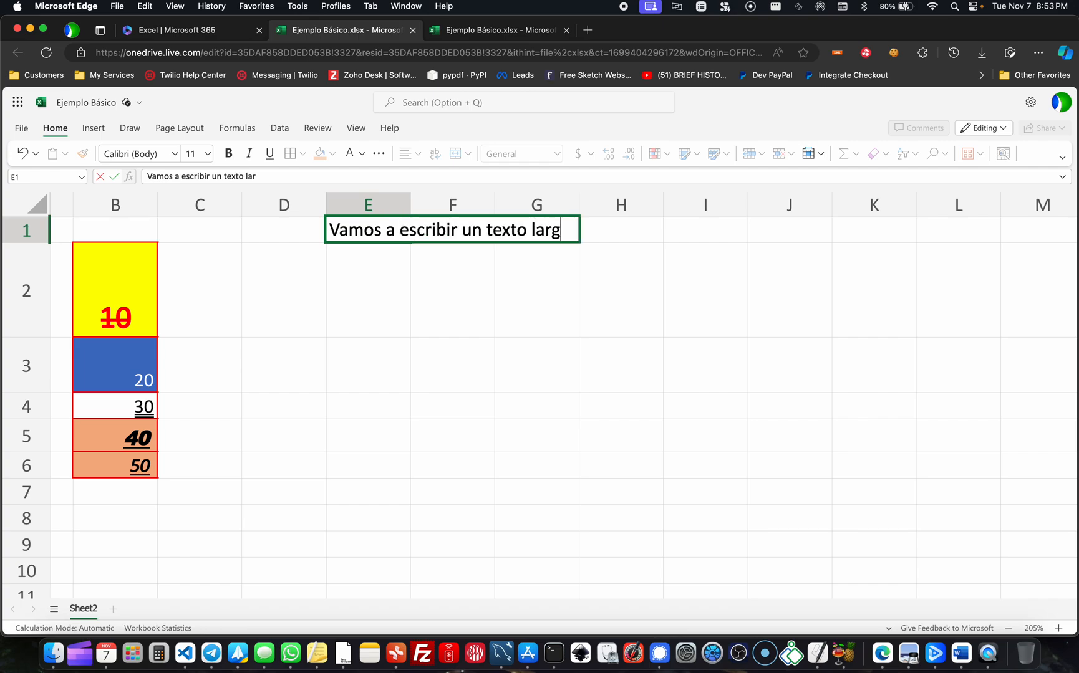
pyautogui.press('Return')
pyautogui.click(403, 382)
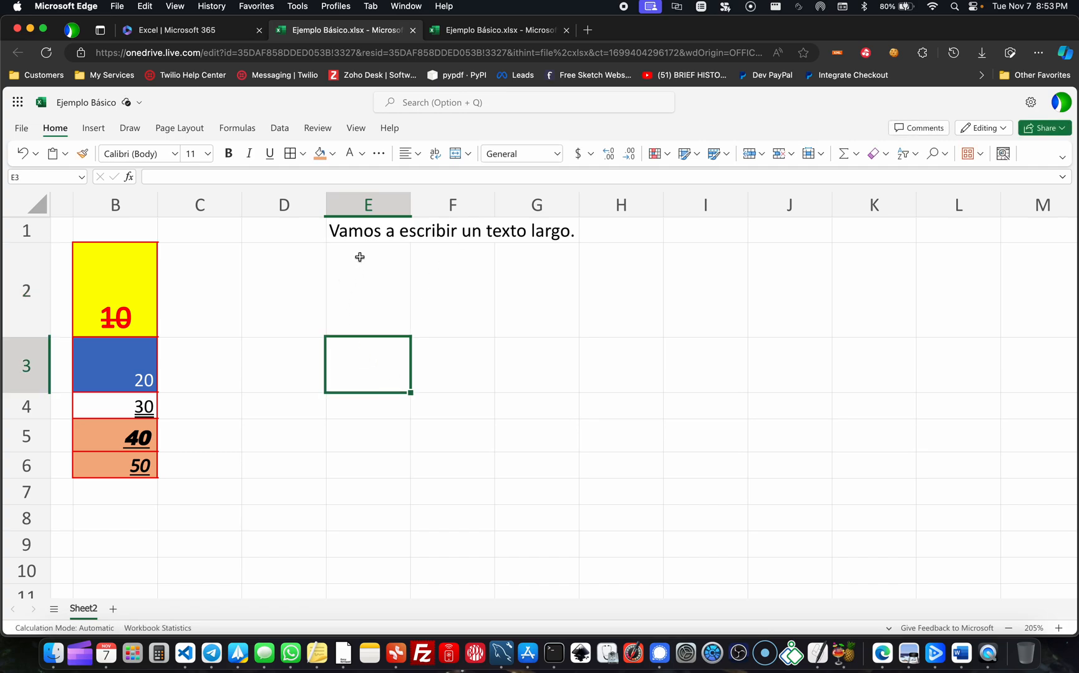
# - Wrap the long text in cell E1 into multiple lines
pyautogui.click(370, 233)
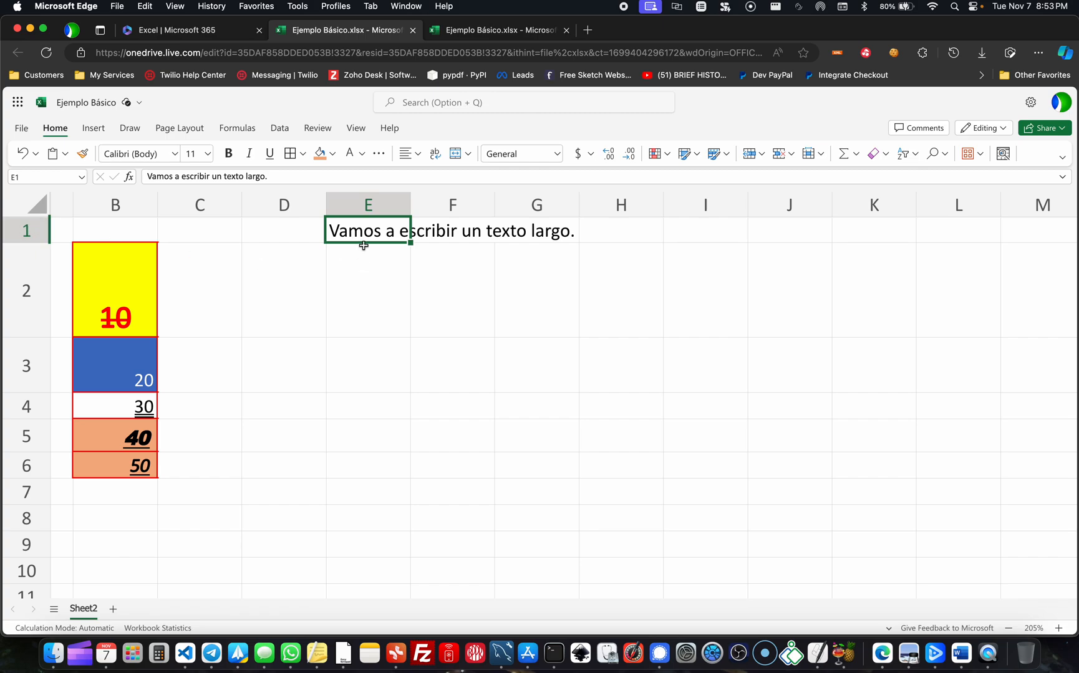
pyautogui.moveTo(374, 218); pyautogui.dragTo(517, 231)
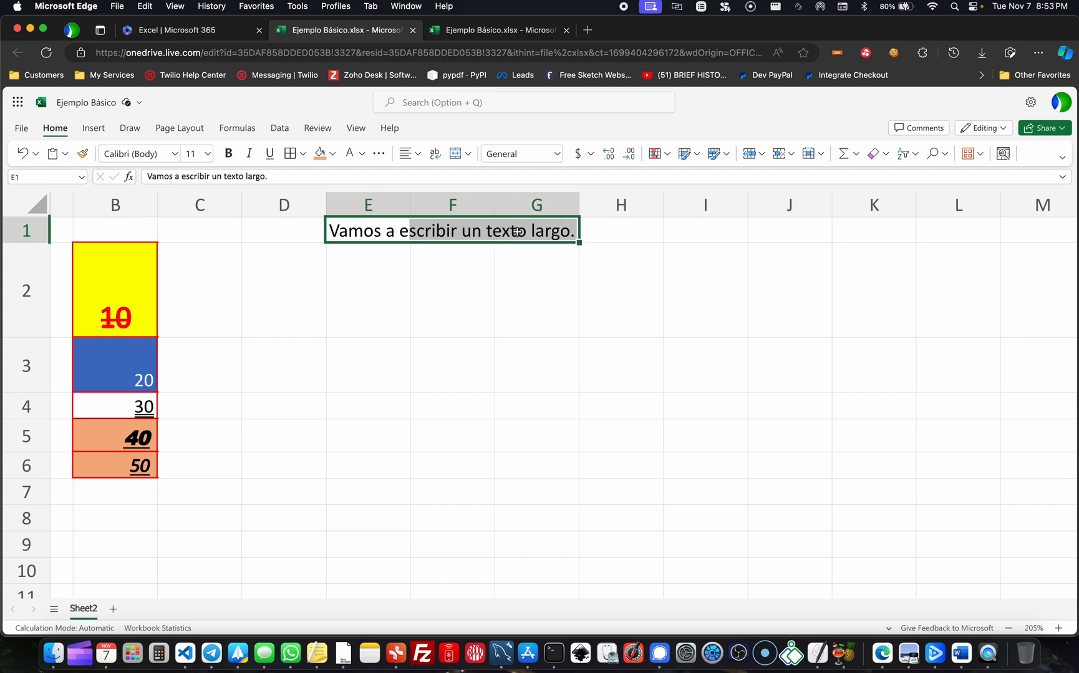
pyautogui.click(391, 240)
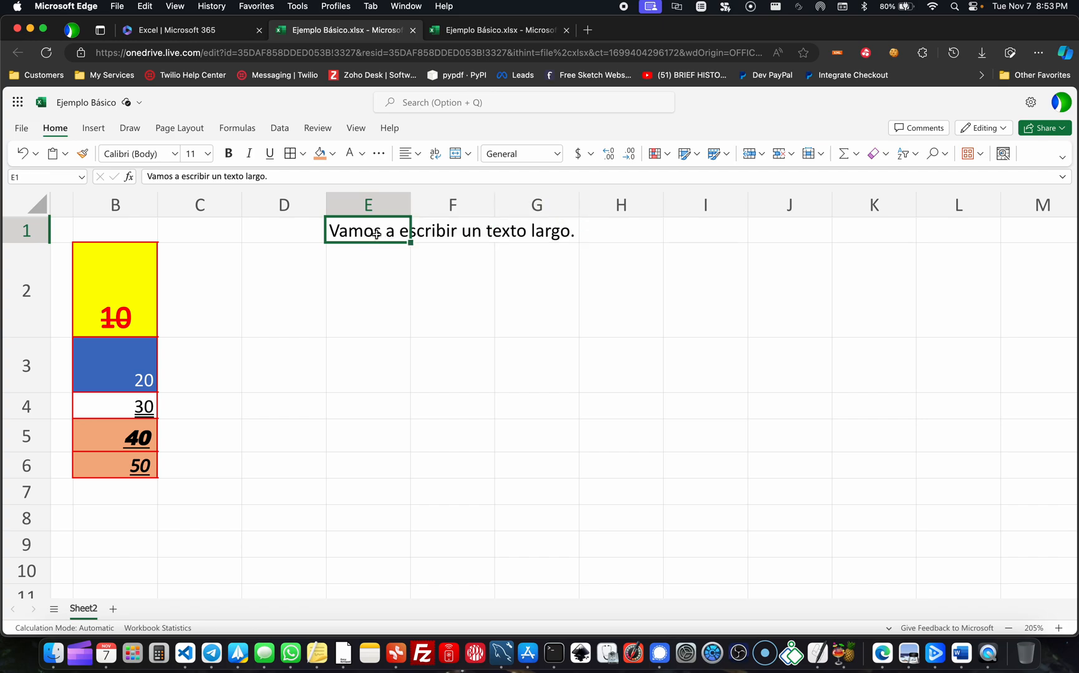
pyautogui.click(438, 234)
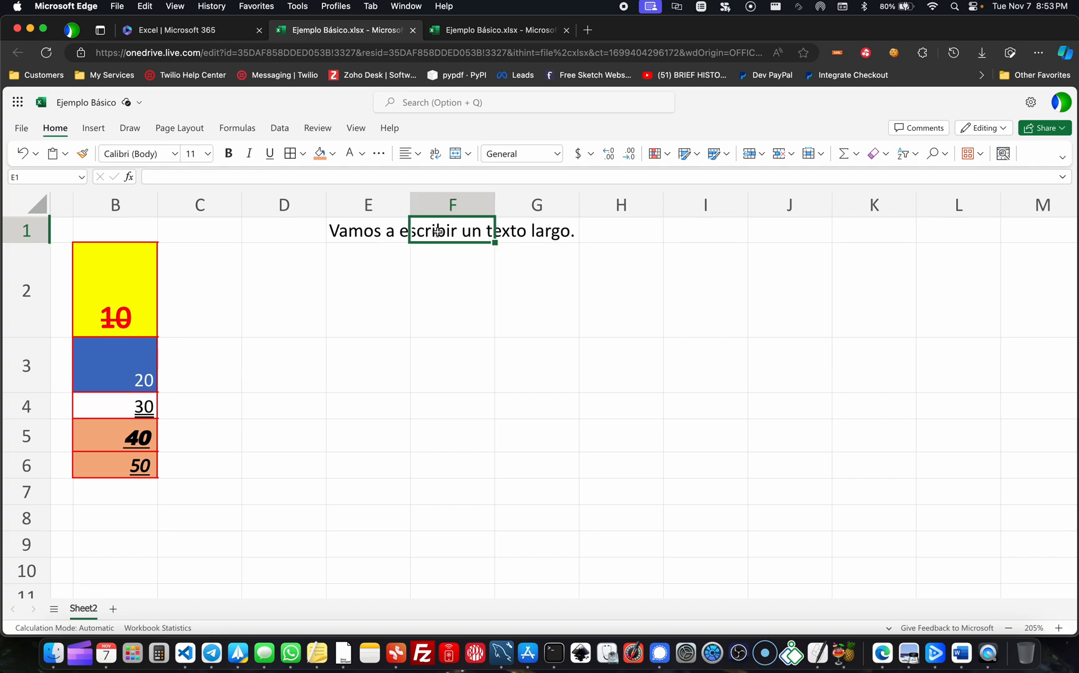
pyautogui.click(535, 229)
pyautogui.click(359, 233)
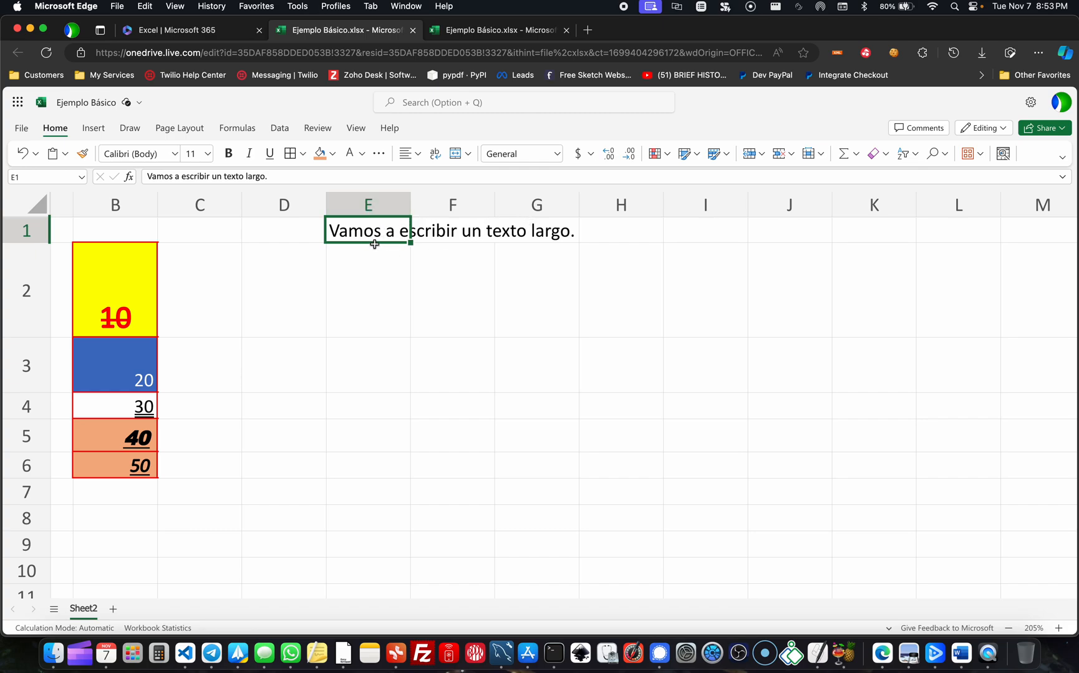
pyautogui.click(435, 156)
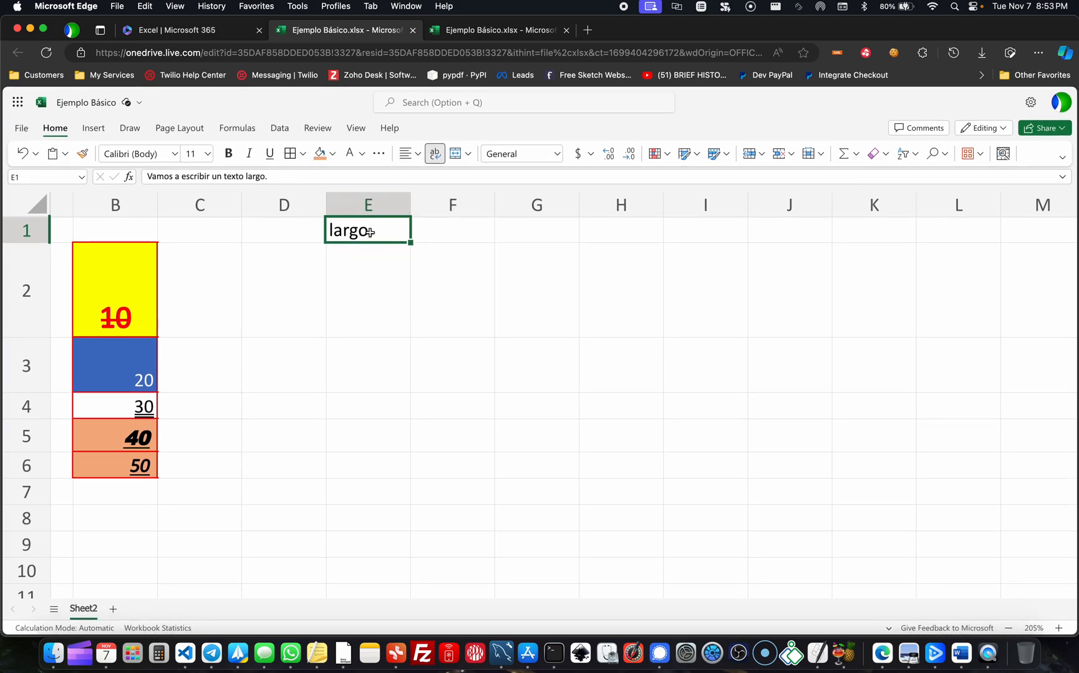
# - Examine the full content of cell E1 in the formula bar without changing it
pyautogui.click(414, 235)
pyautogui.click(374, 232)
pyautogui.click(172, 177)
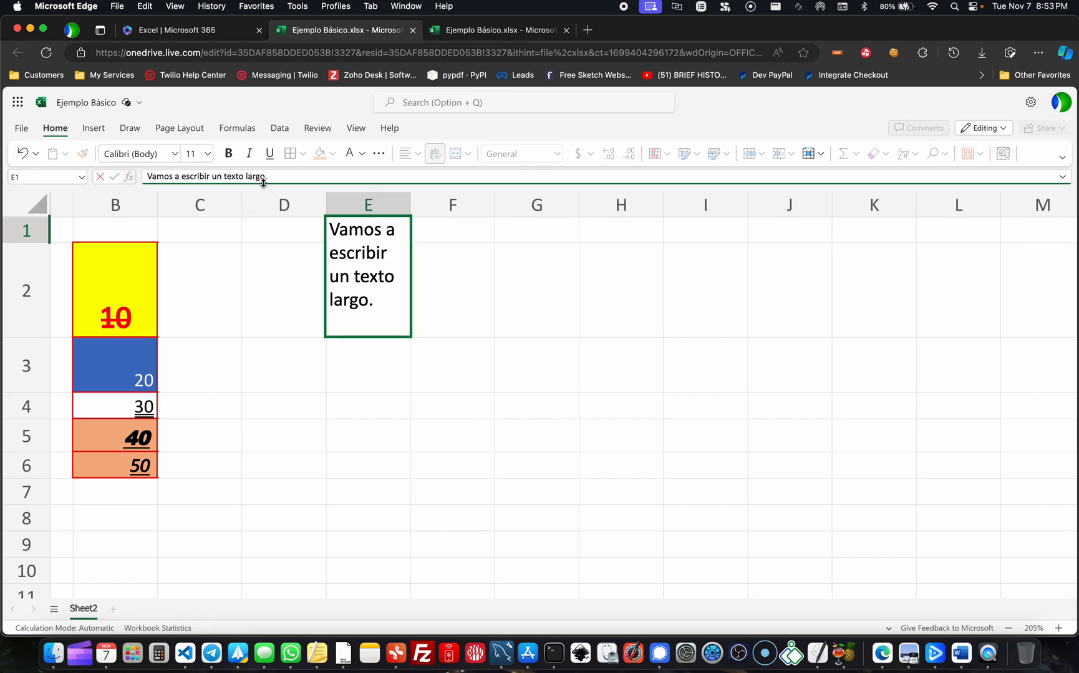
pyautogui.moveTo(273, 177); pyautogui.dragTo(133, 179)
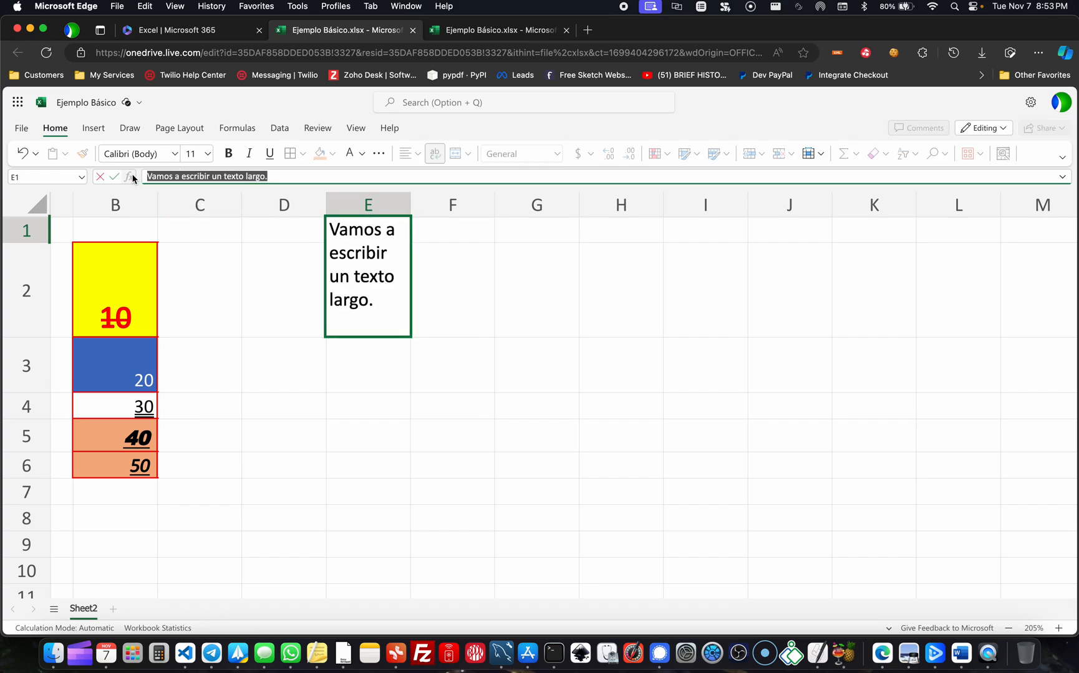
pyautogui.click(572, 288)
# - Enlarge row 1 and autofit its height to the wrapped text in cell E1
pyautogui.click(367, 223)
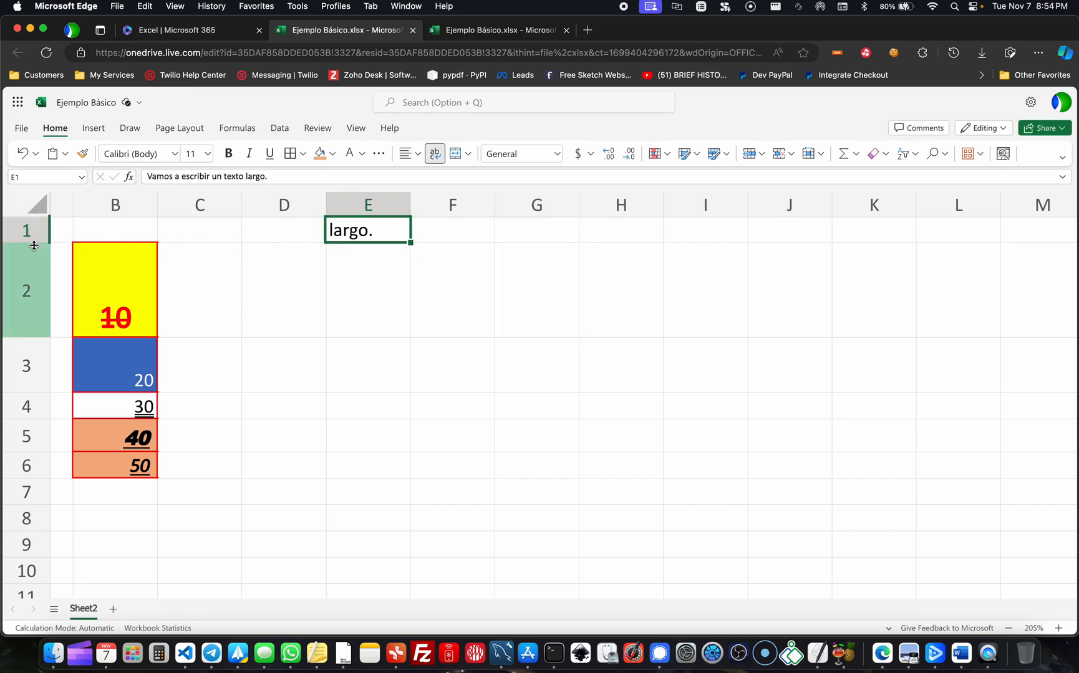
pyautogui.moveTo(34, 243); pyautogui.dragTo(25, 347)
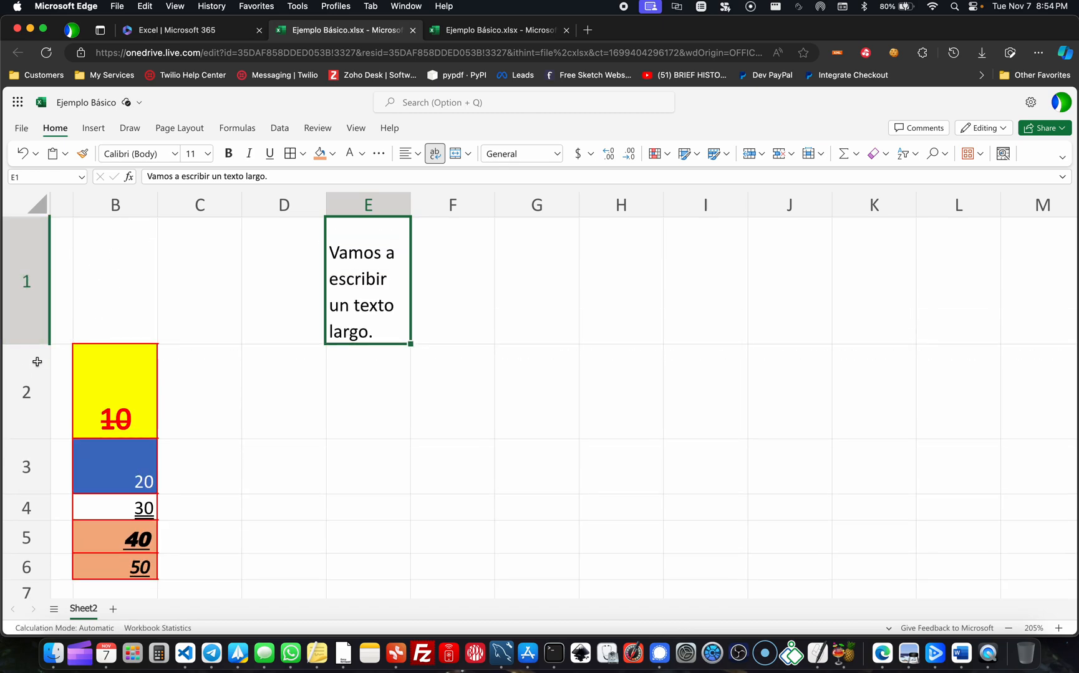
pyautogui.moveTo(26, 345); pyautogui.dragTo(26, 402)
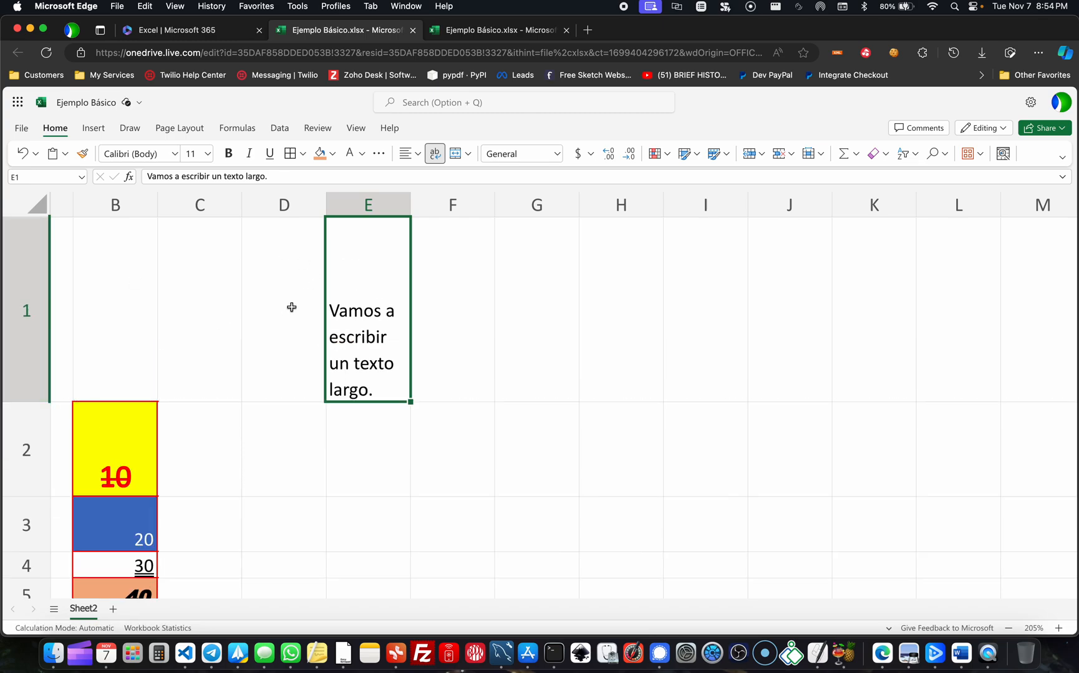
pyautogui.doubleClick(23, 402)
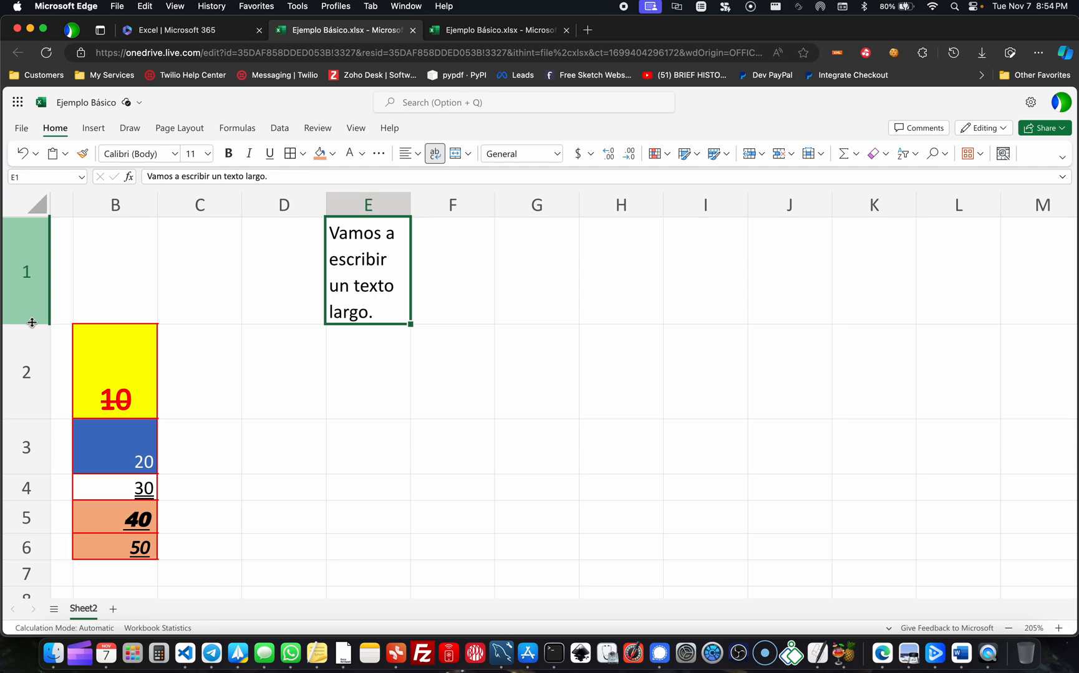
pyautogui.moveTo(32, 323)
pyautogui.mouseDown()
pyautogui.moveTo(39, 411)
pyautogui.moveTo(46, 268)
pyautogui.moveTo(45, 323)
pyautogui.mouseUp()
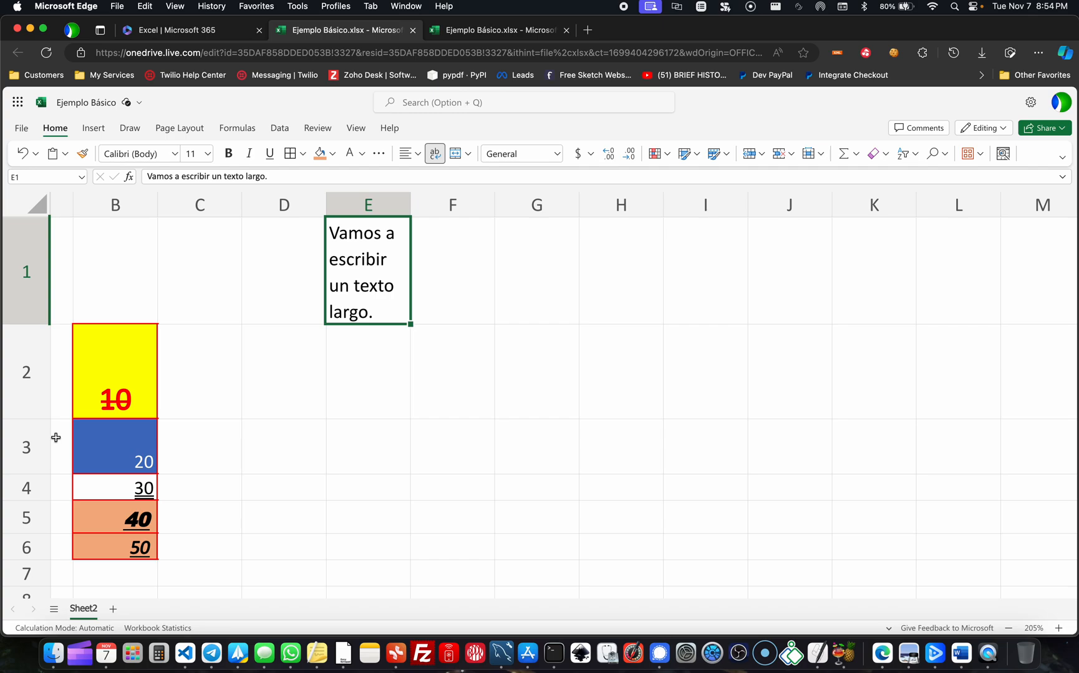
pyautogui.click(142, 369)
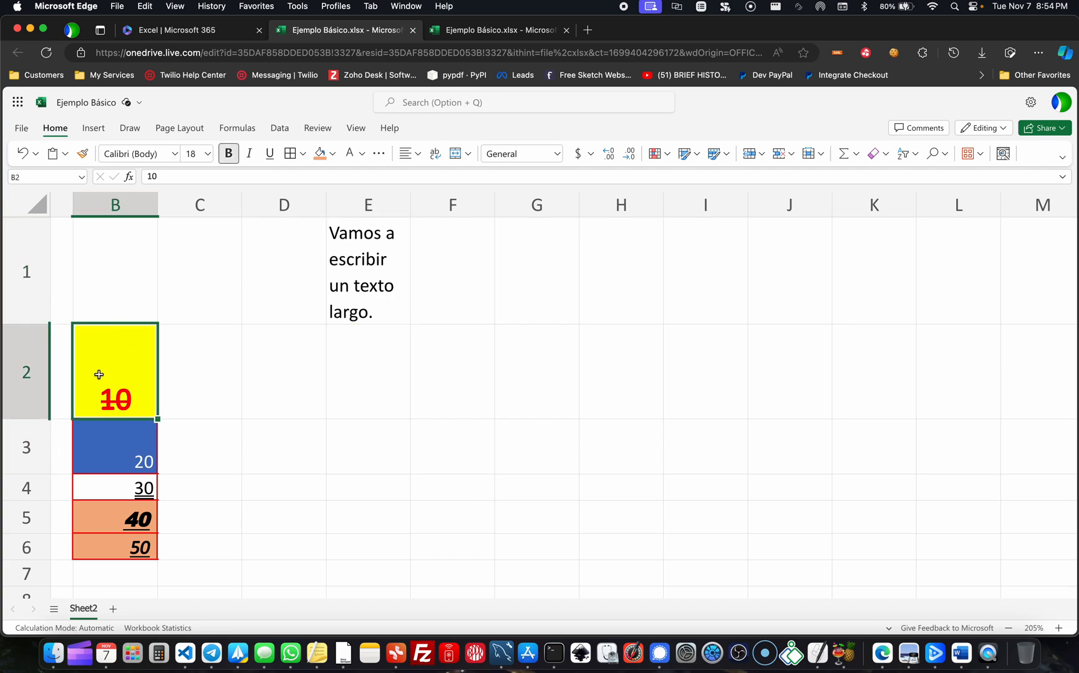
# - Autofit the height of row 2 to its content
pyautogui.moveTo(32, 419)
pyautogui.mouseDown()
pyautogui.moveTo(29, 348)
pyautogui.moveTo(28, 417)
pyautogui.mouseUp()
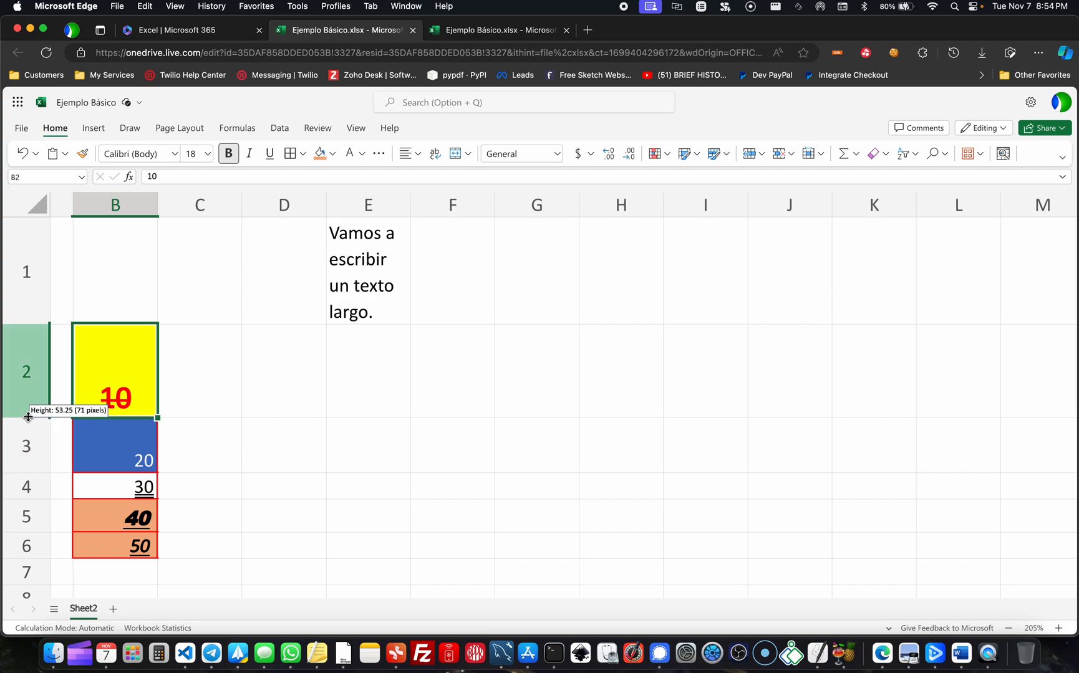
pyautogui.doubleClick(28, 417)
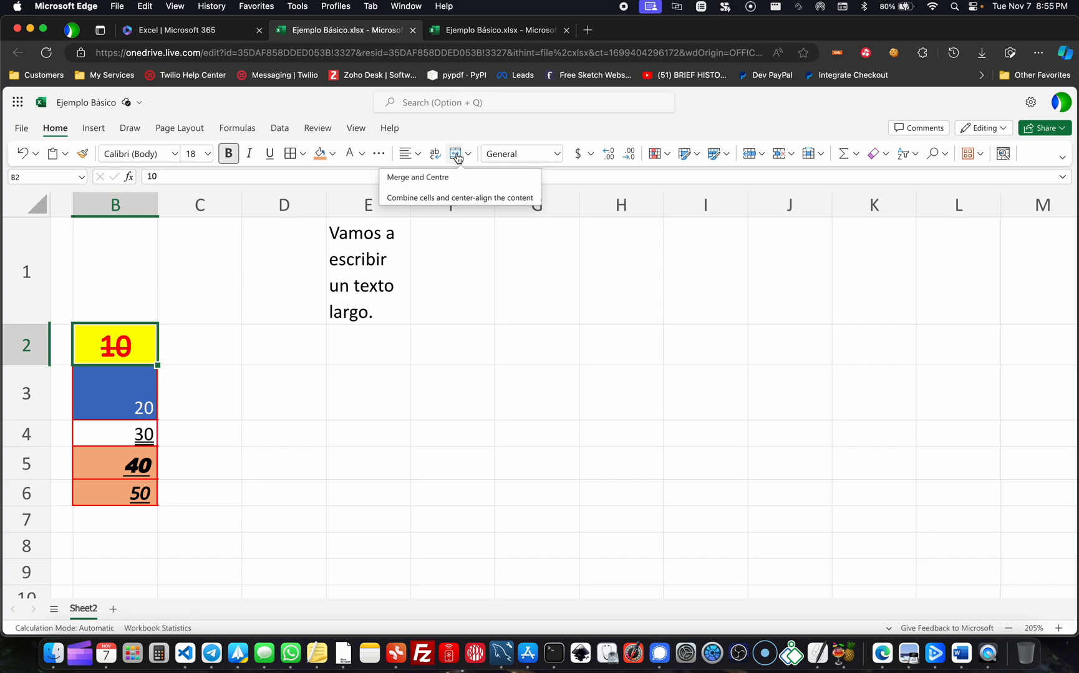
# - Merge and centre cells E1 to G1 into a single cell
pyautogui.click(437, 255)
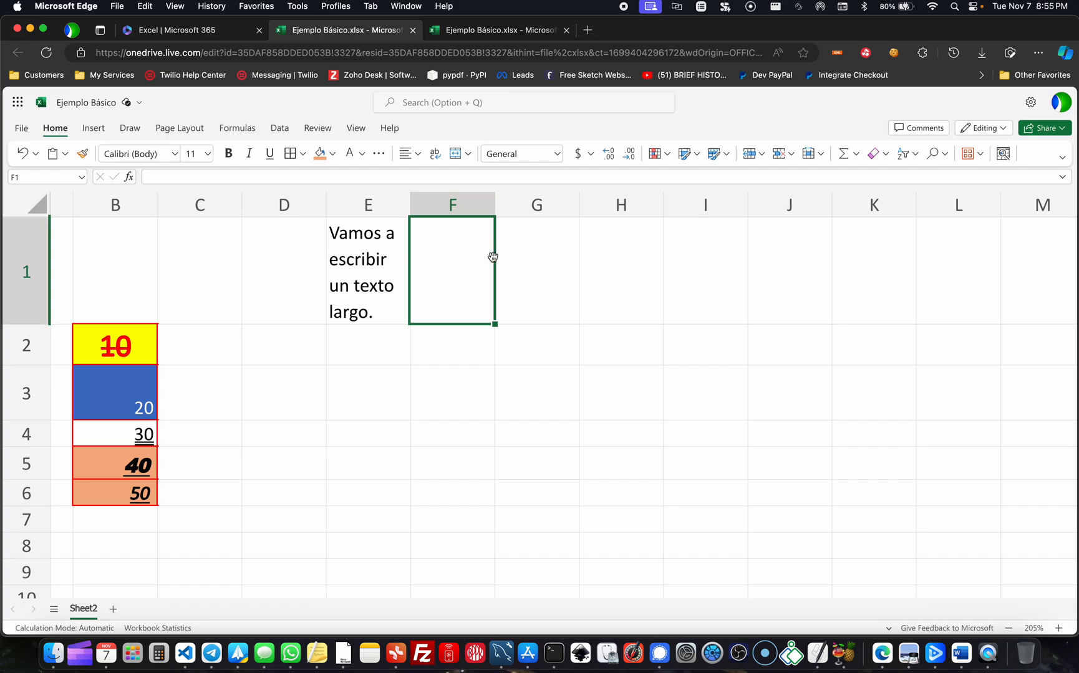
pyautogui.click(376, 270)
pyautogui.click(447, 263)
pyautogui.moveTo(381, 261); pyautogui.dragTo(515, 272)
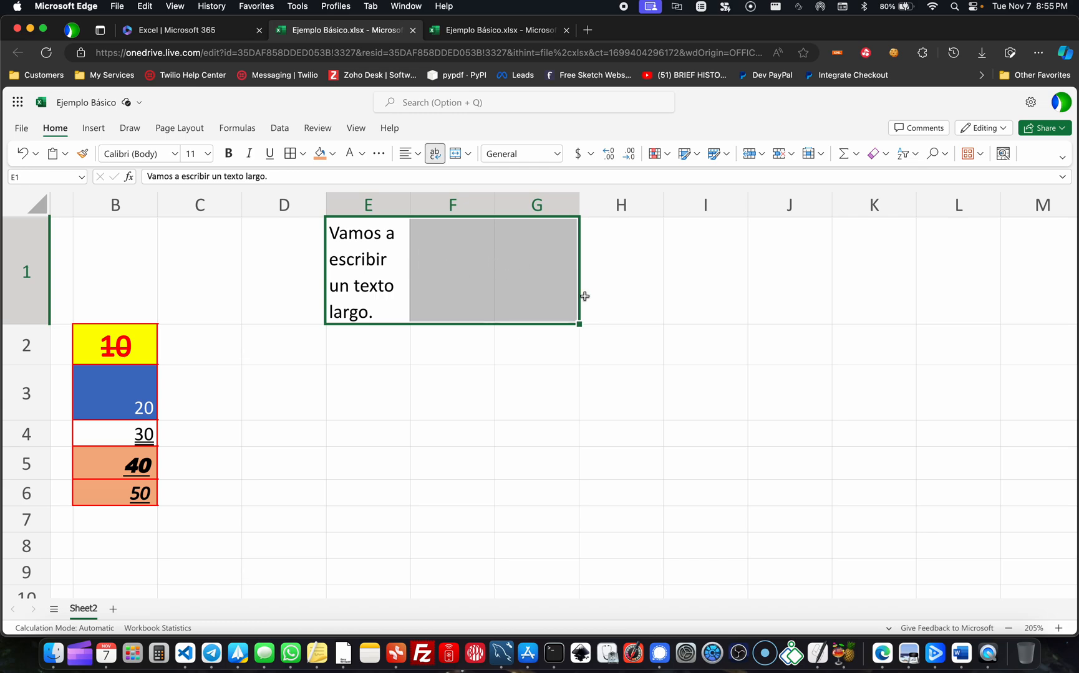
pyautogui.click(459, 160)
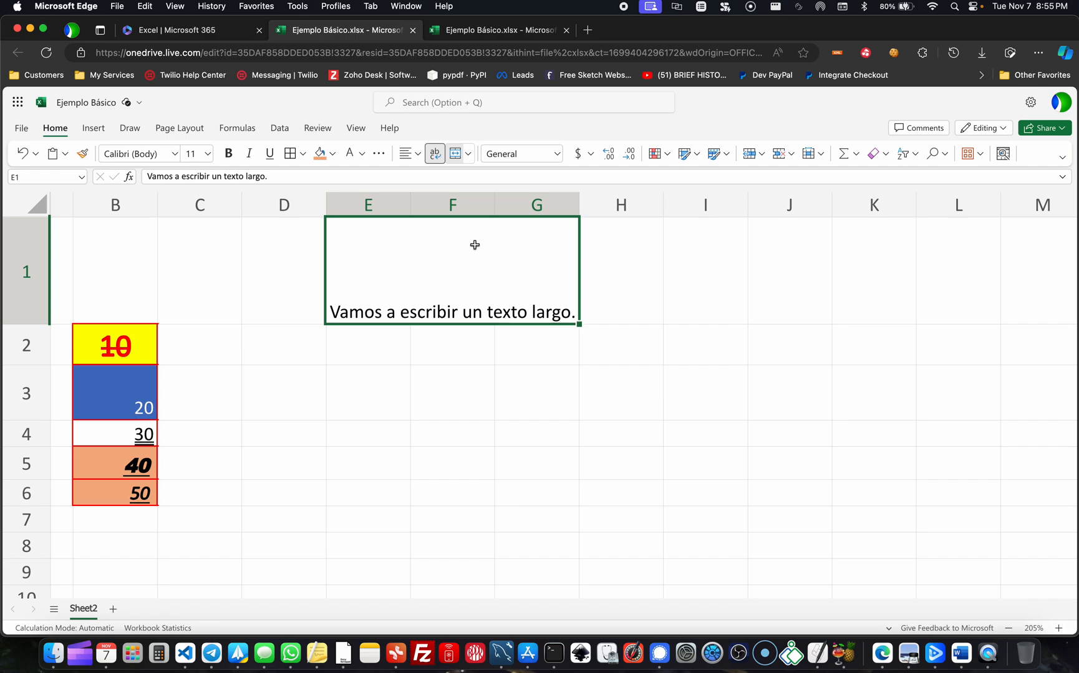
# - Fill the merged cell E1:G1 with the same orange colour as cells B5 and B6
pyautogui.click(484, 348)
pyautogui.click(424, 293)
pyautogui.click(320, 156)
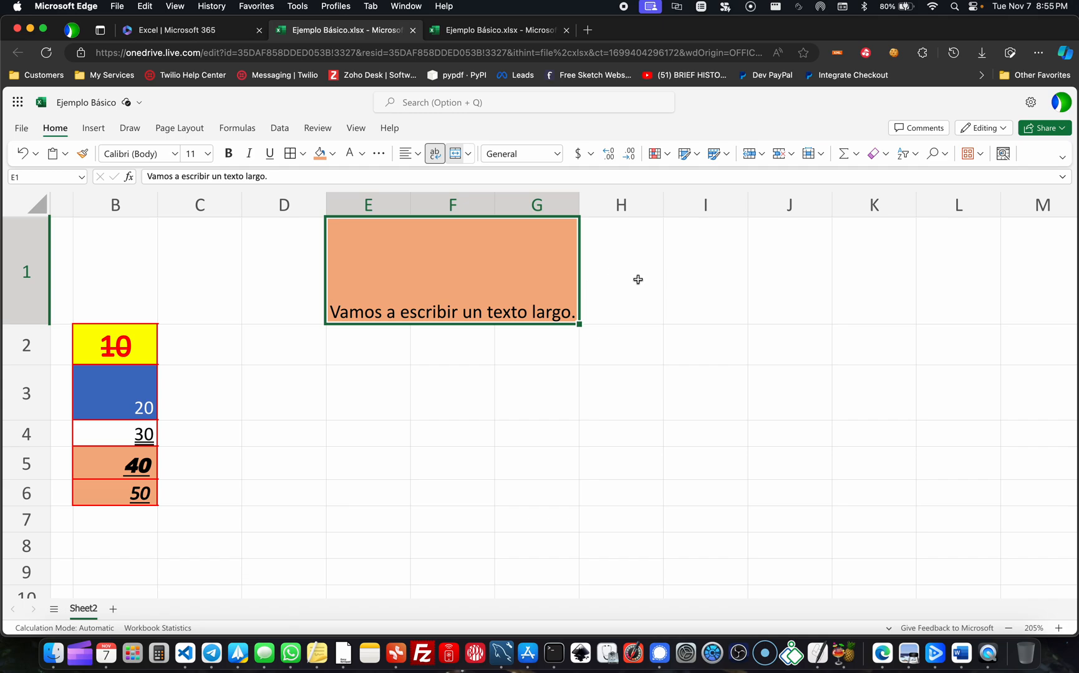
pyautogui.click(669, 279)
pyautogui.click(457, 387)
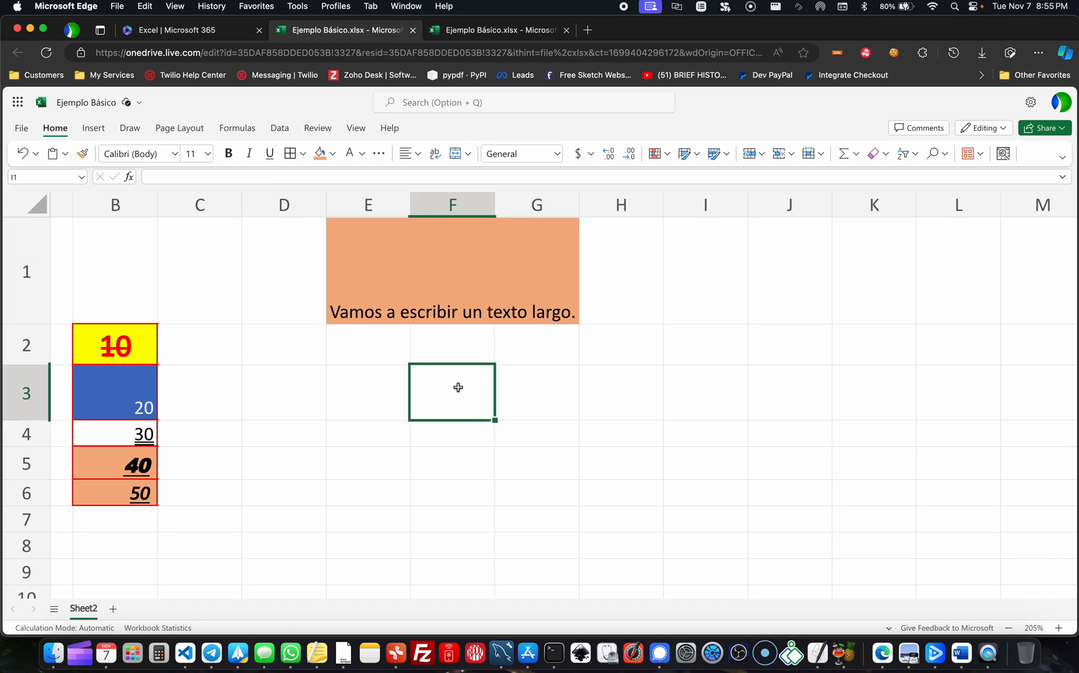
# - Unmerge cells E1:G1 and check that E1, F1 and G1 can be selected separately
pyautogui.click(431, 285)
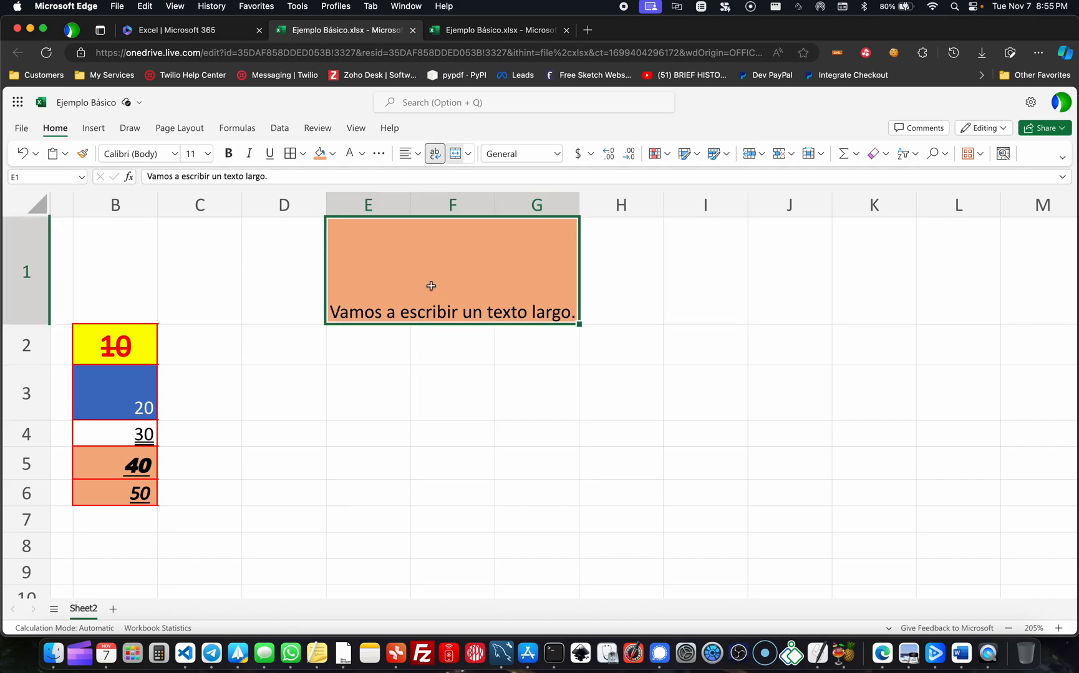
pyautogui.click(458, 155)
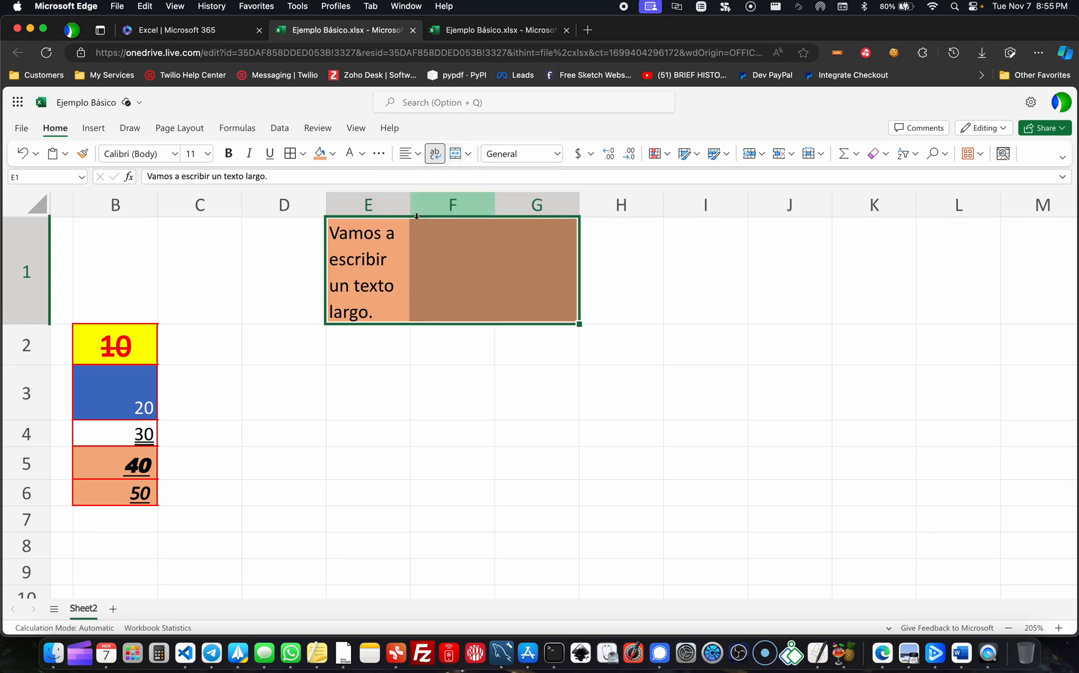
pyautogui.click(425, 245)
pyautogui.click(510, 257)
pyautogui.click(466, 257)
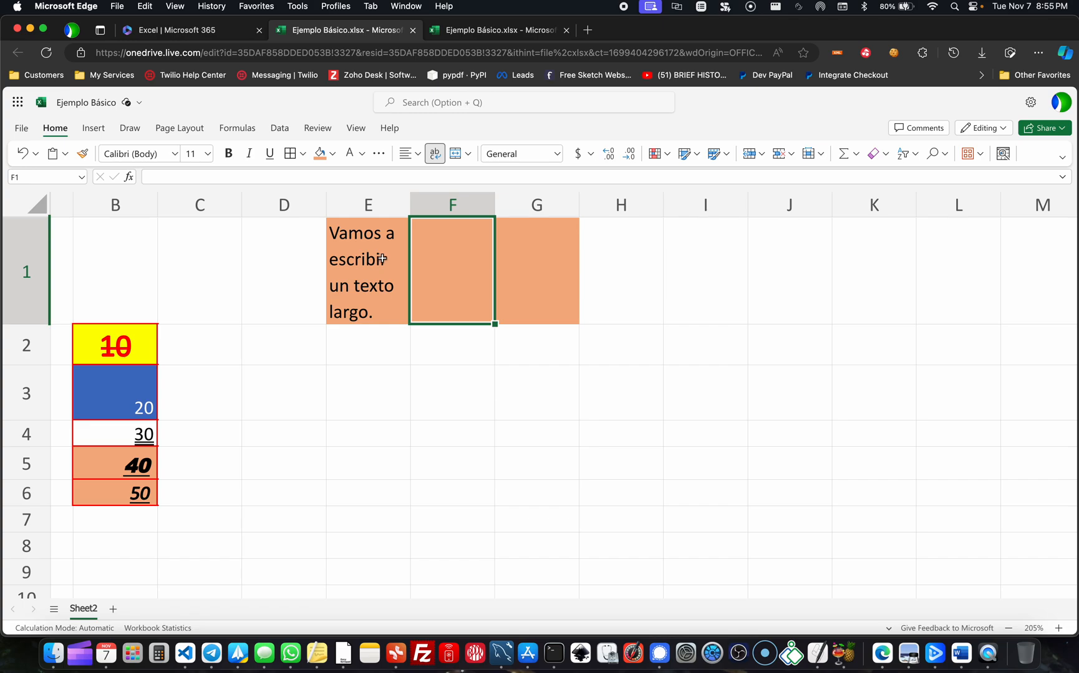
pyautogui.click(381, 258)
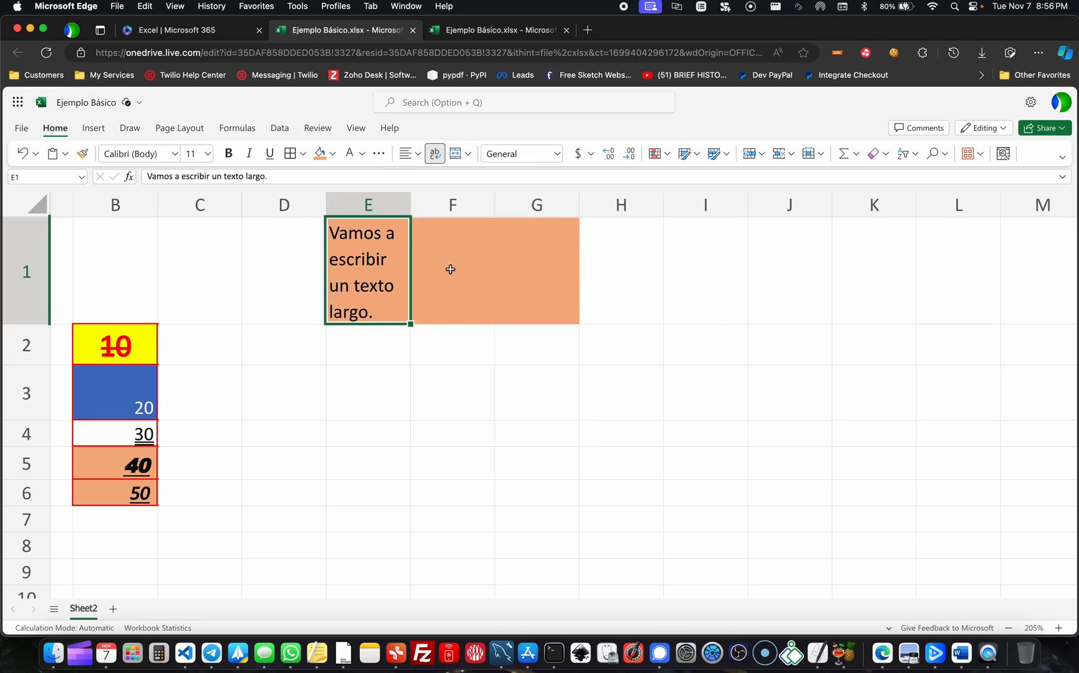
pyautogui.click(419, 314)
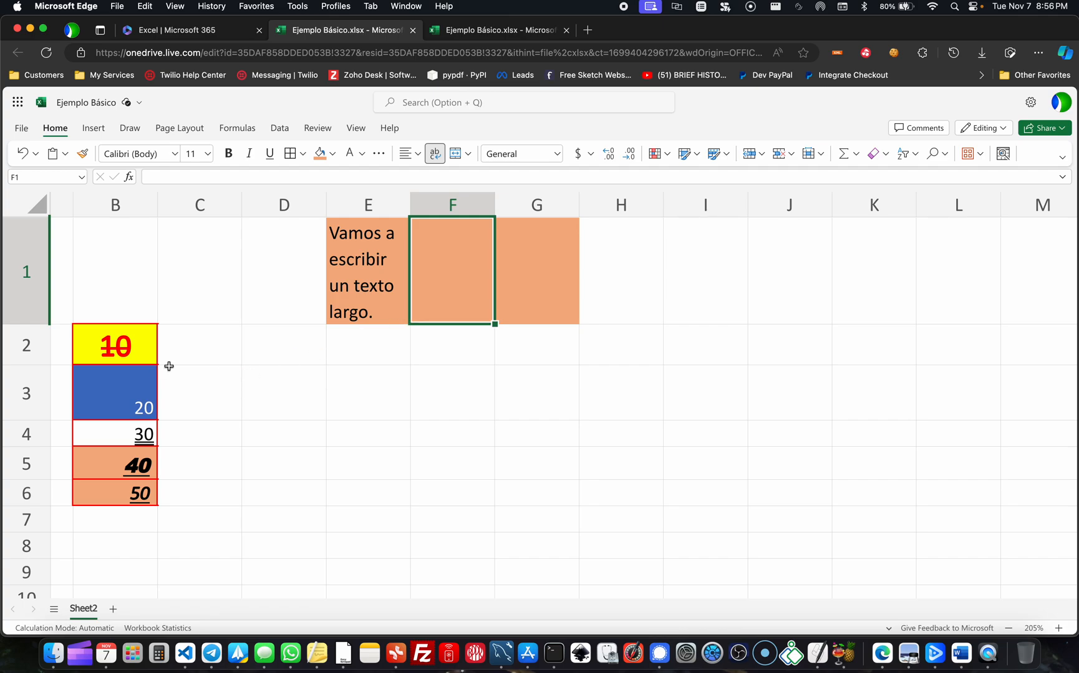
# - Apply the Currency number format to cells B2:B6
pyautogui.moveTo(121, 357); pyautogui.dragTo(129, 487)
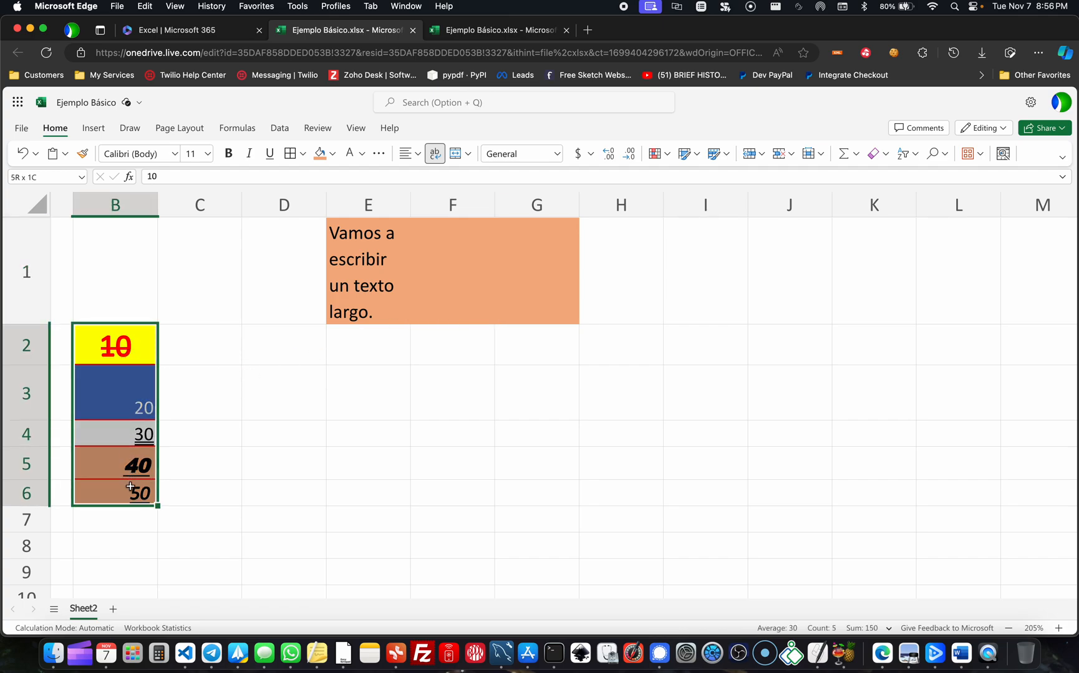
pyautogui.click(557, 156)
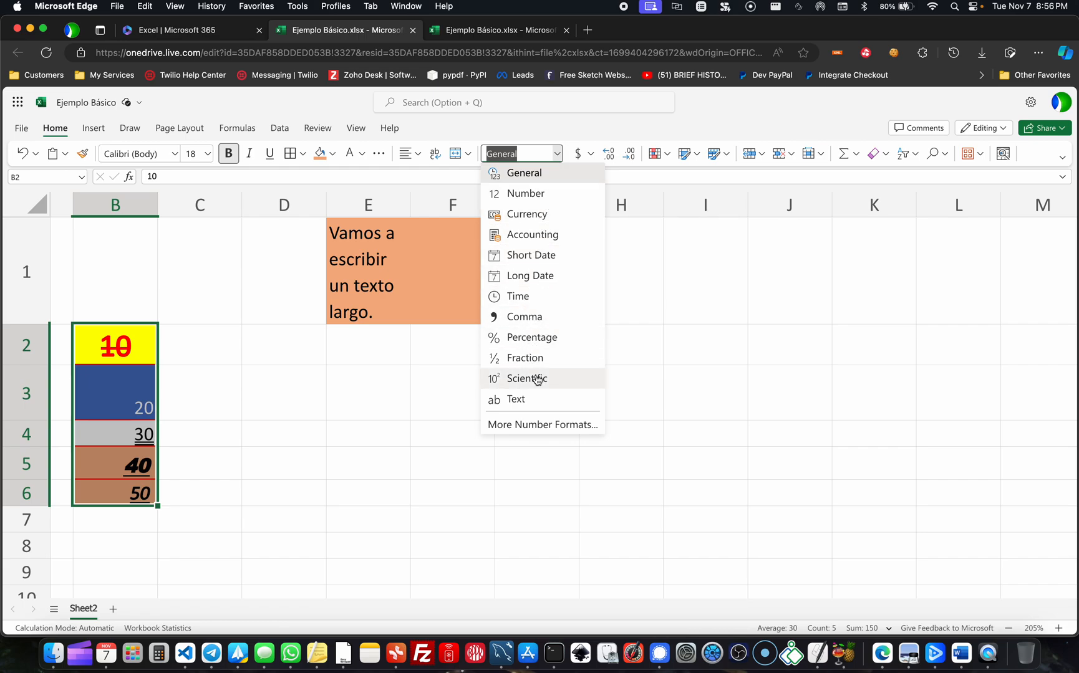
pyautogui.click(553, 215)
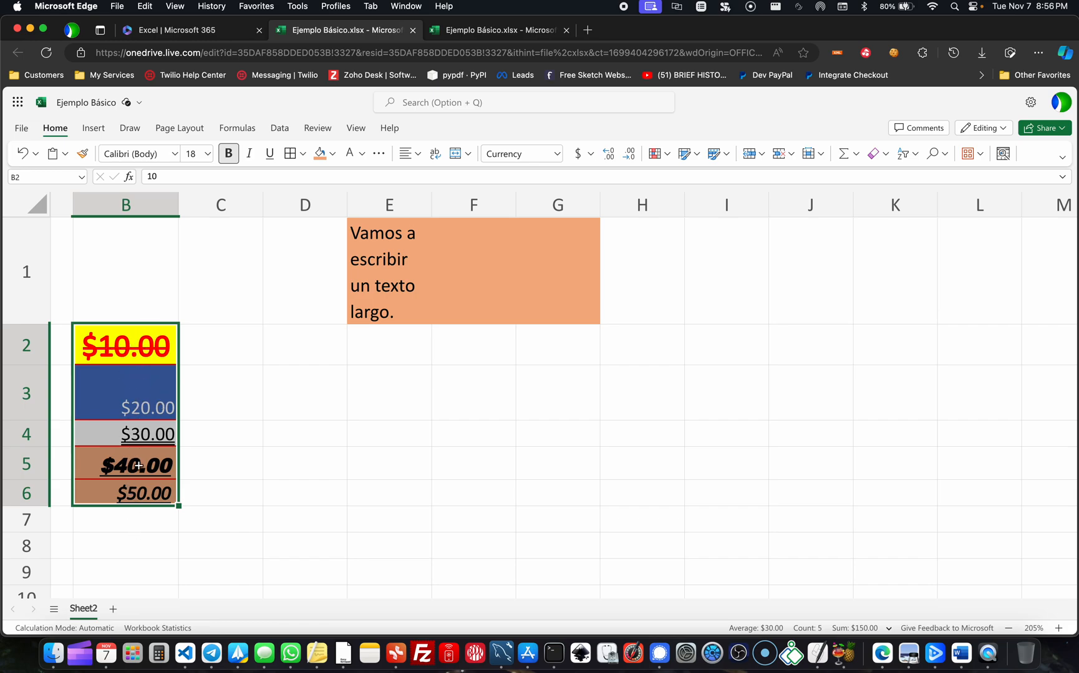
# - Try the £ English (United Kingdom) accounting format on B2:B6, switching it to $ English (United States)
pyautogui.click(593, 155)
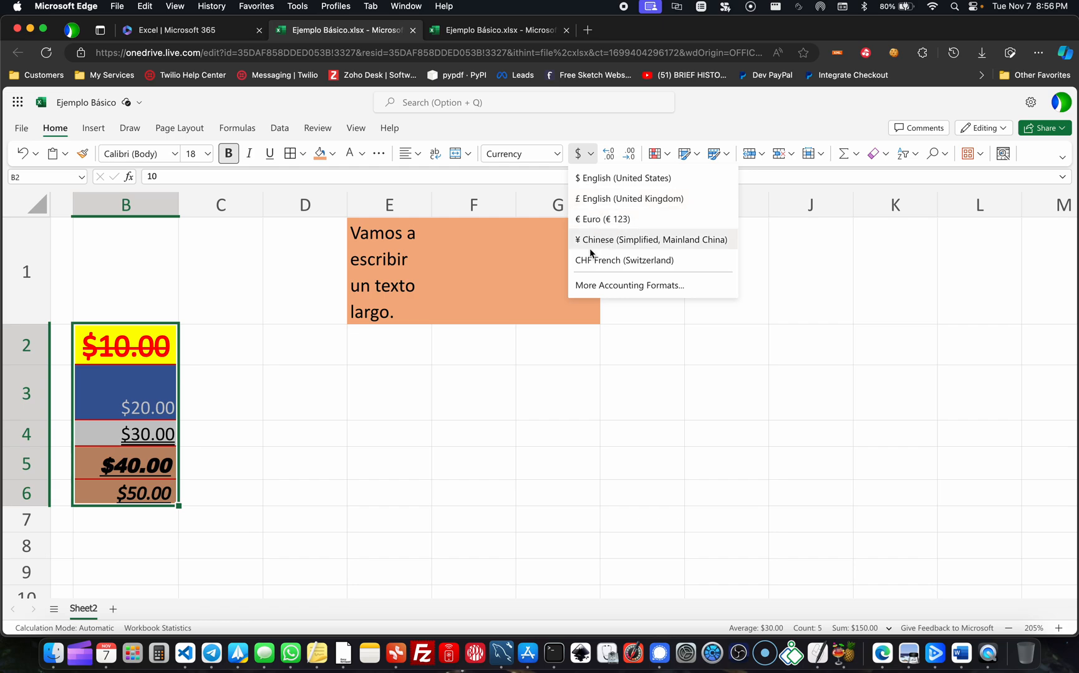
pyautogui.click(603, 199)
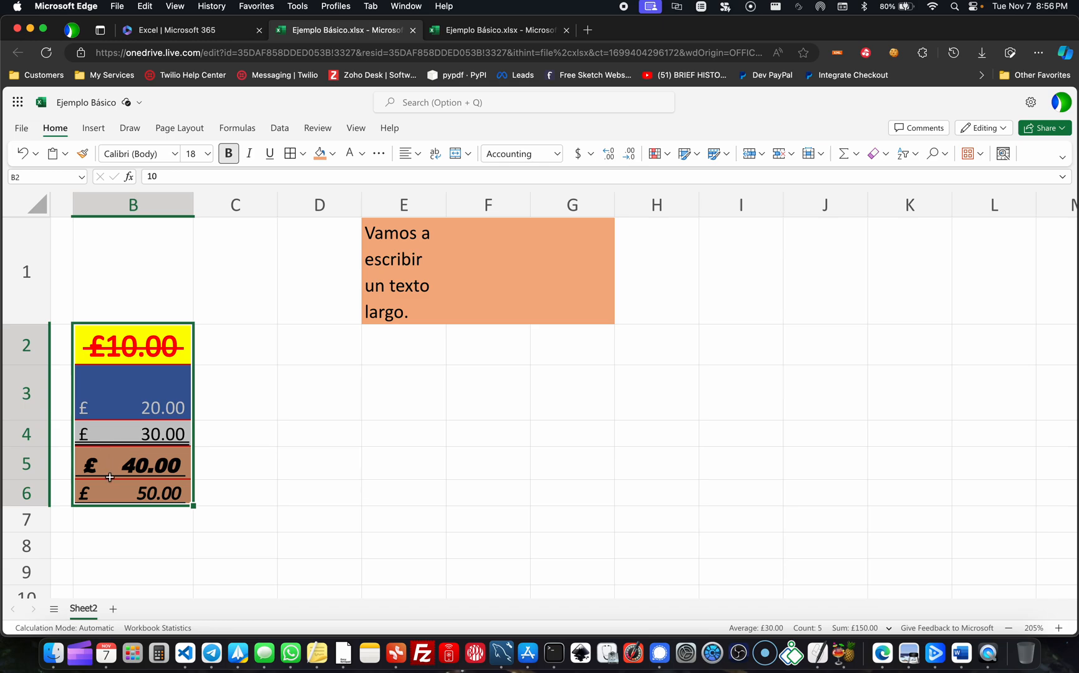
pyautogui.click(590, 156)
pyautogui.click(617, 178)
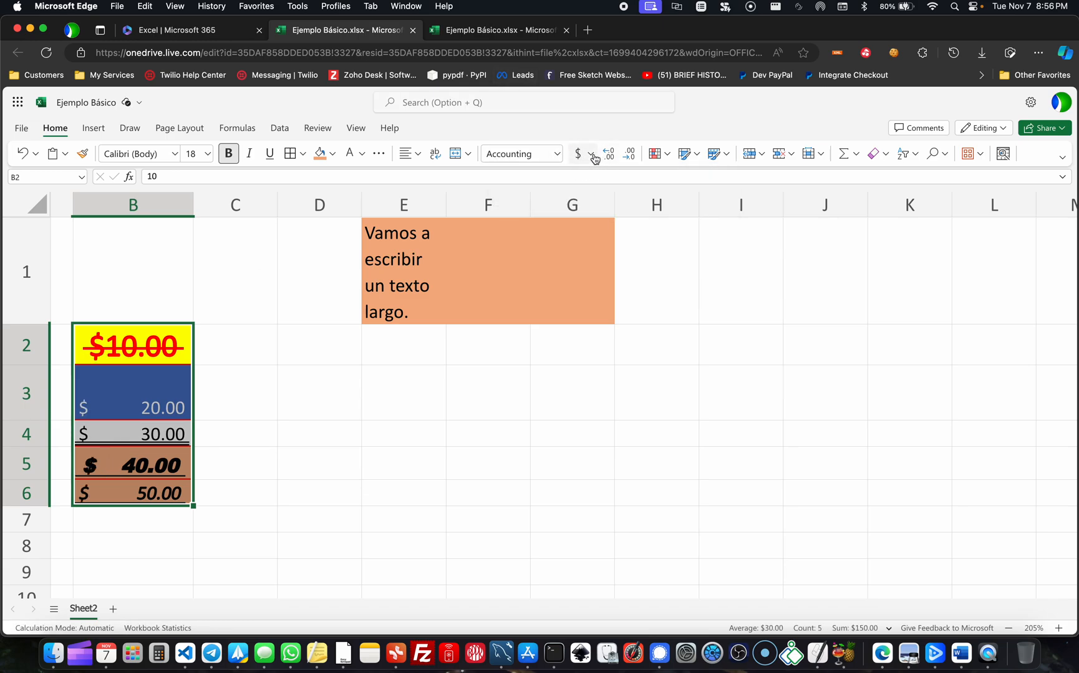
# - Switch cells B2:B6 from the Accounting format back to Currency
pyautogui.click(592, 156)
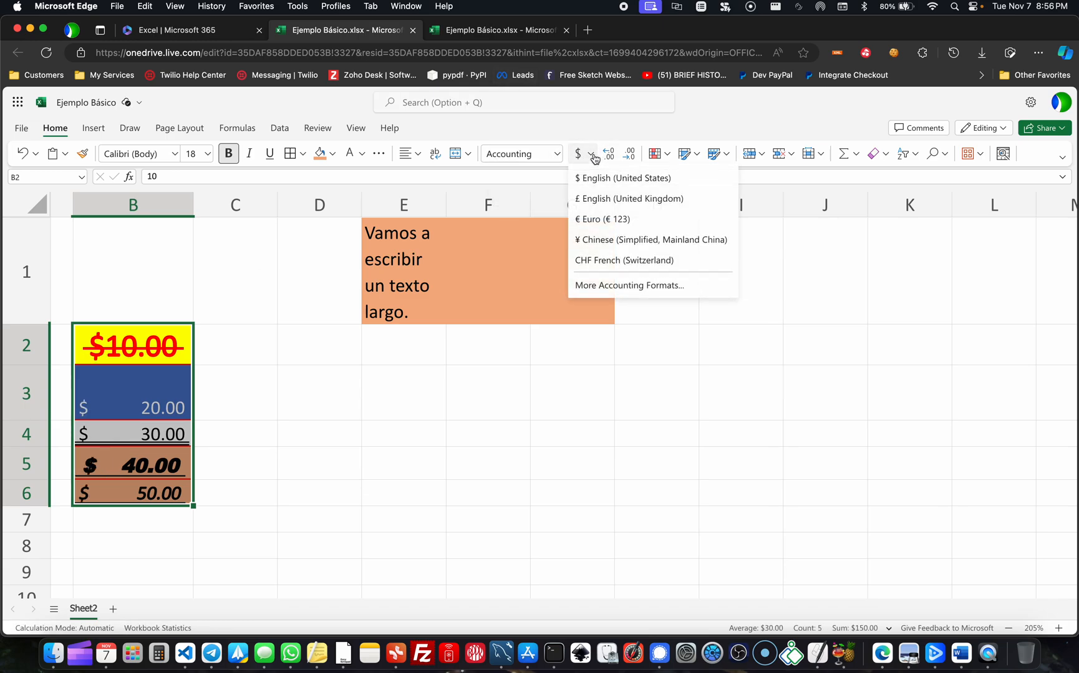
pyautogui.click(560, 134)
pyautogui.click(557, 153)
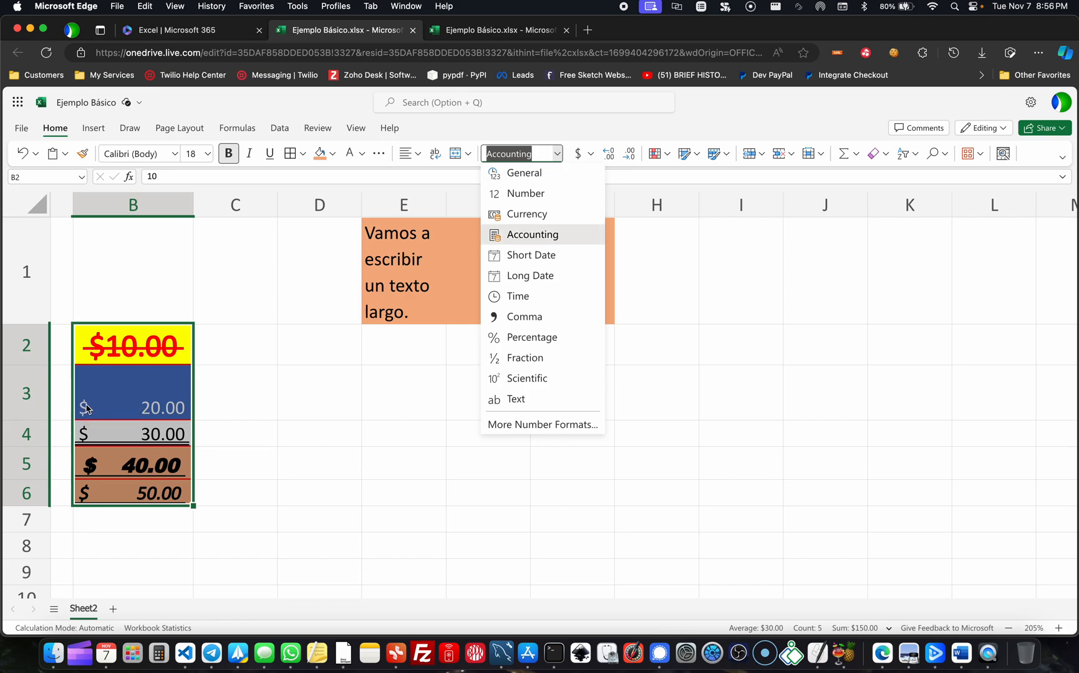
pyautogui.click(548, 214)
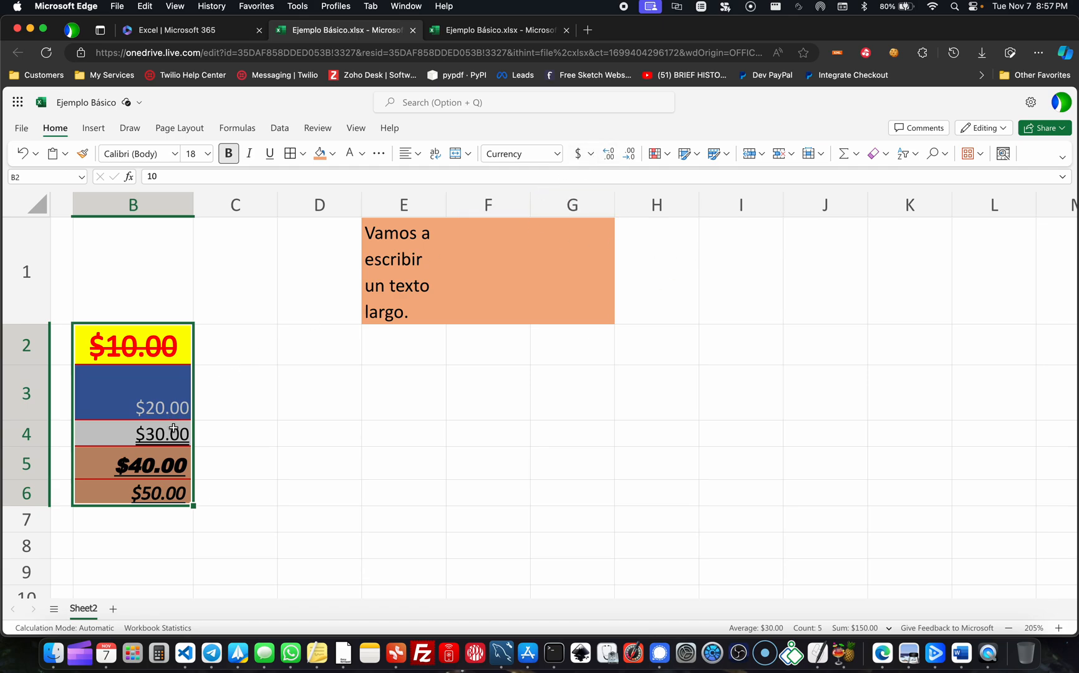
# - Apply the Number format to cells B2:B6 and adjust the decimals to show four decimal places
pyautogui.click(556, 153)
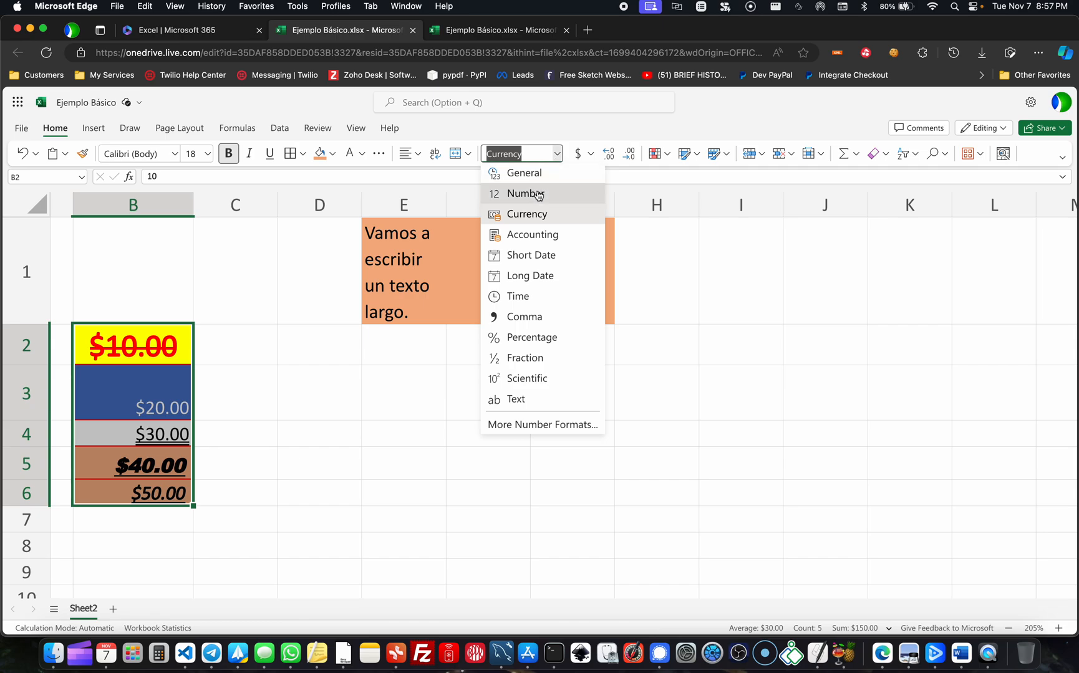
pyautogui.click(538, 195)
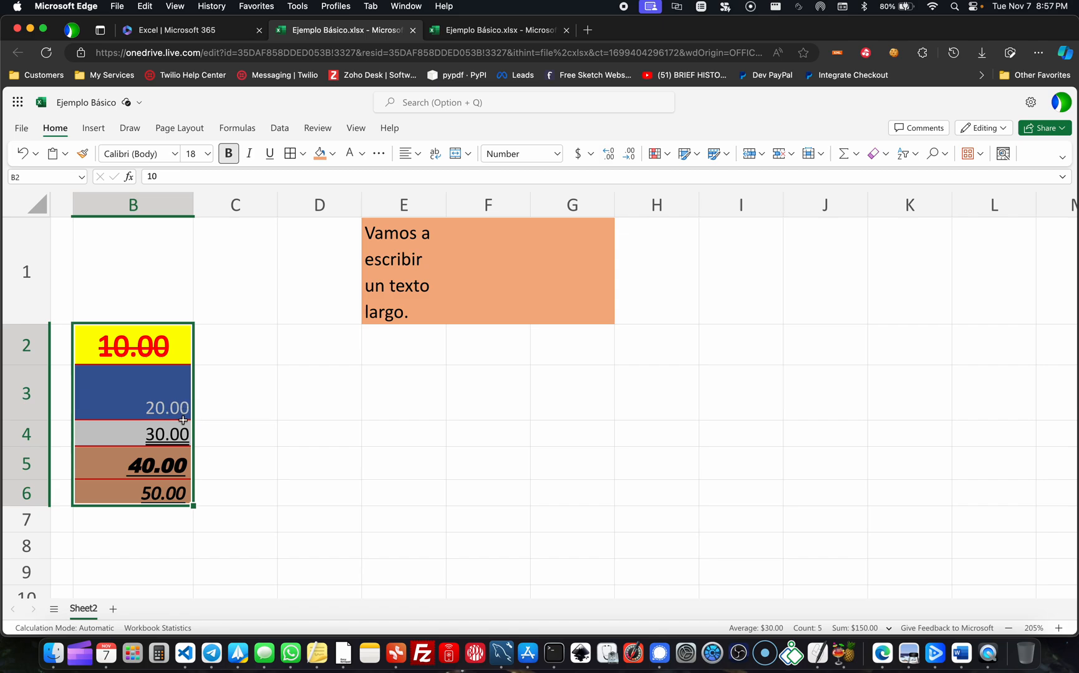
pyautogui.click(612, 157)
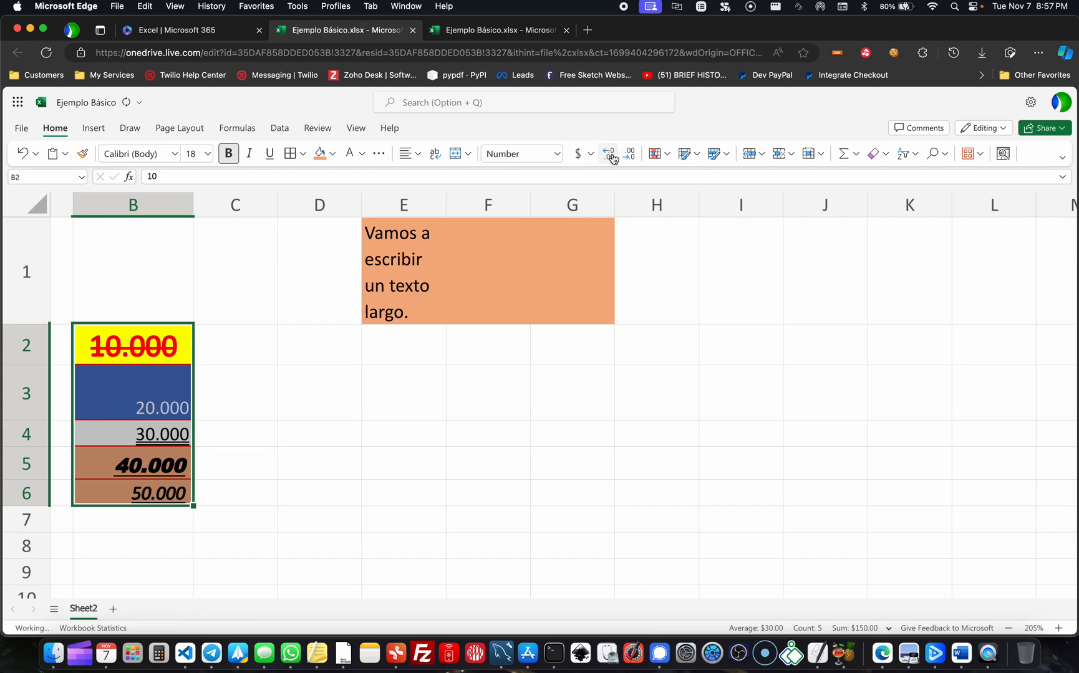
pyautogui.click(630, 155)
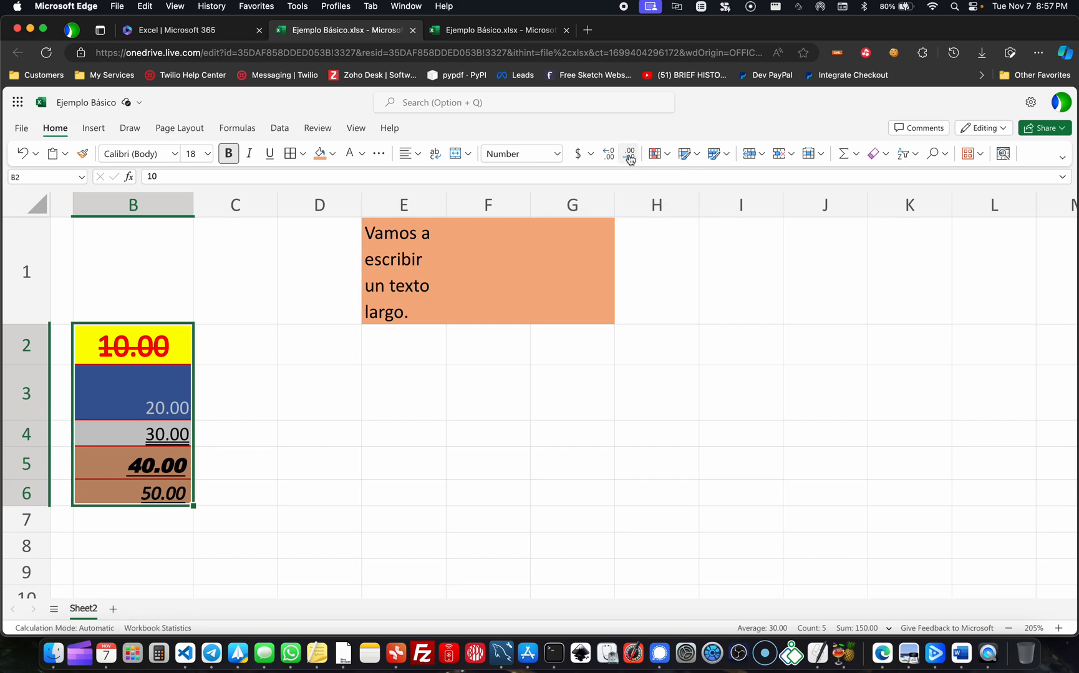
pyautogui.click(630, 159)
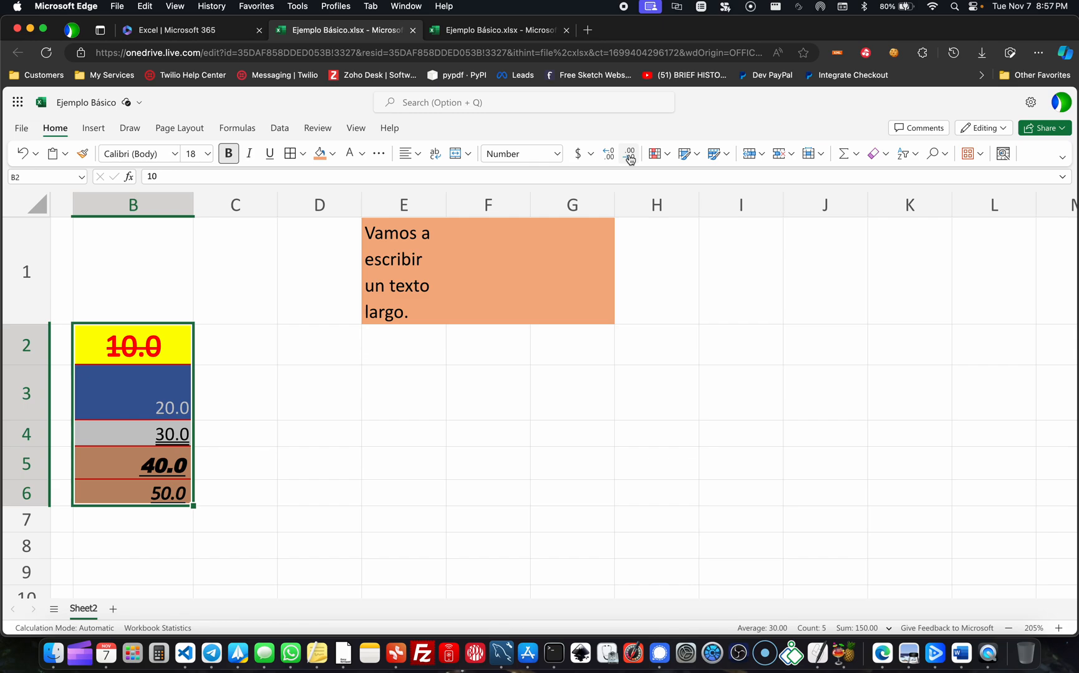
pyautogui.click(608, 157)
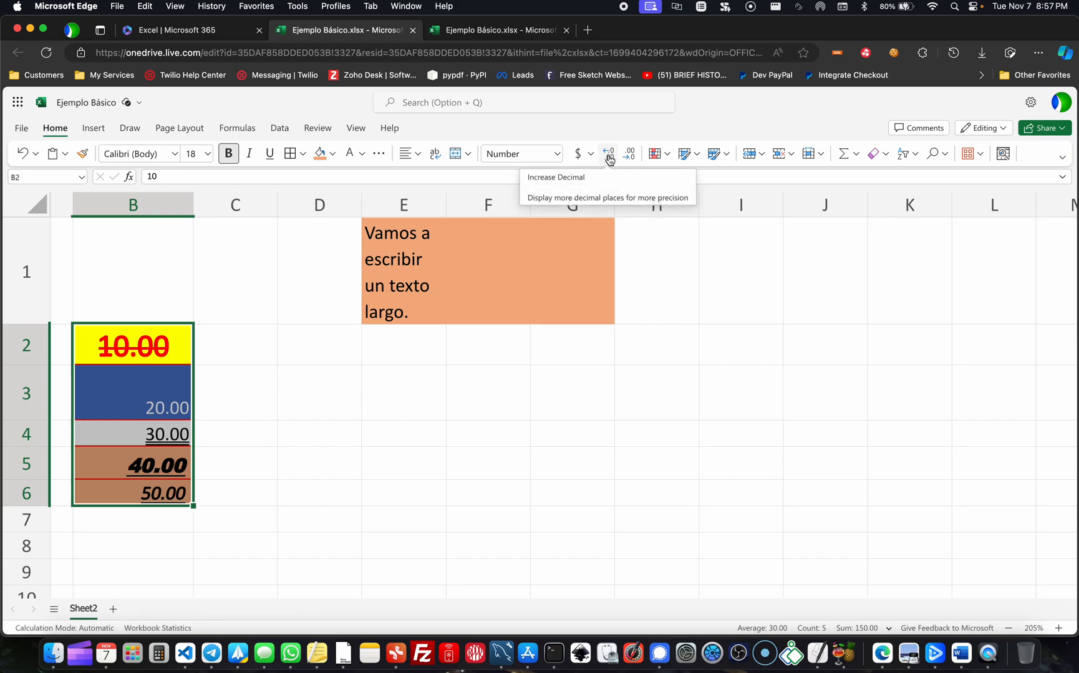
pyautogui.click(609, 157)
pyautogui.click(608, 158)
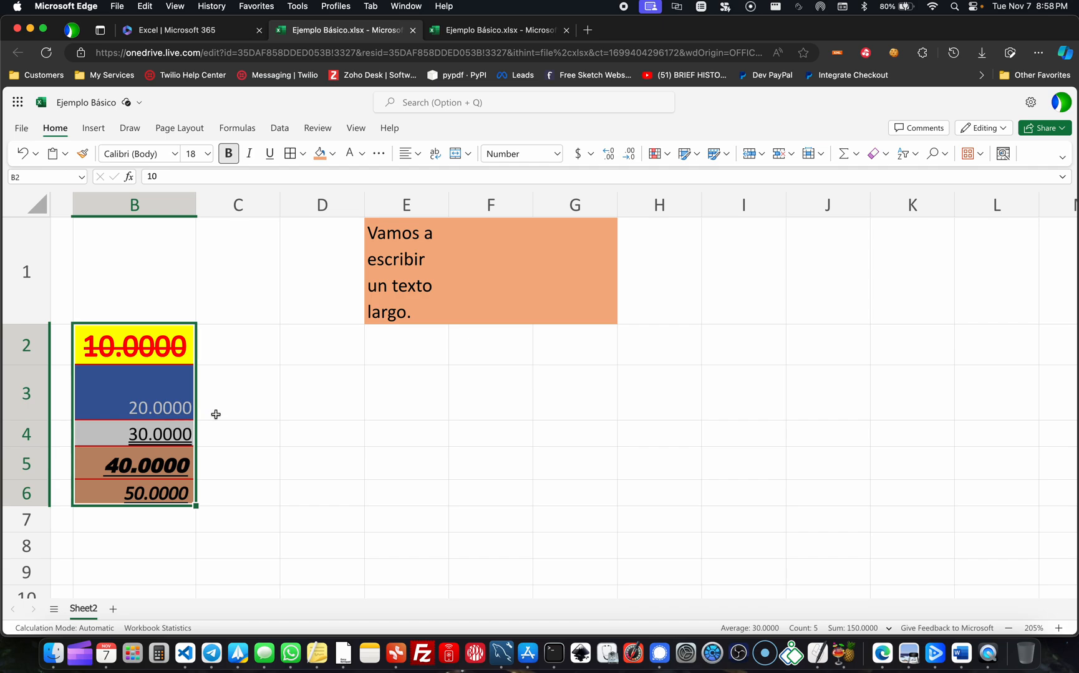
pyautogui.click(216, 415)
pyautogui.click(189, 417)
pyautogui.click(265, 407)
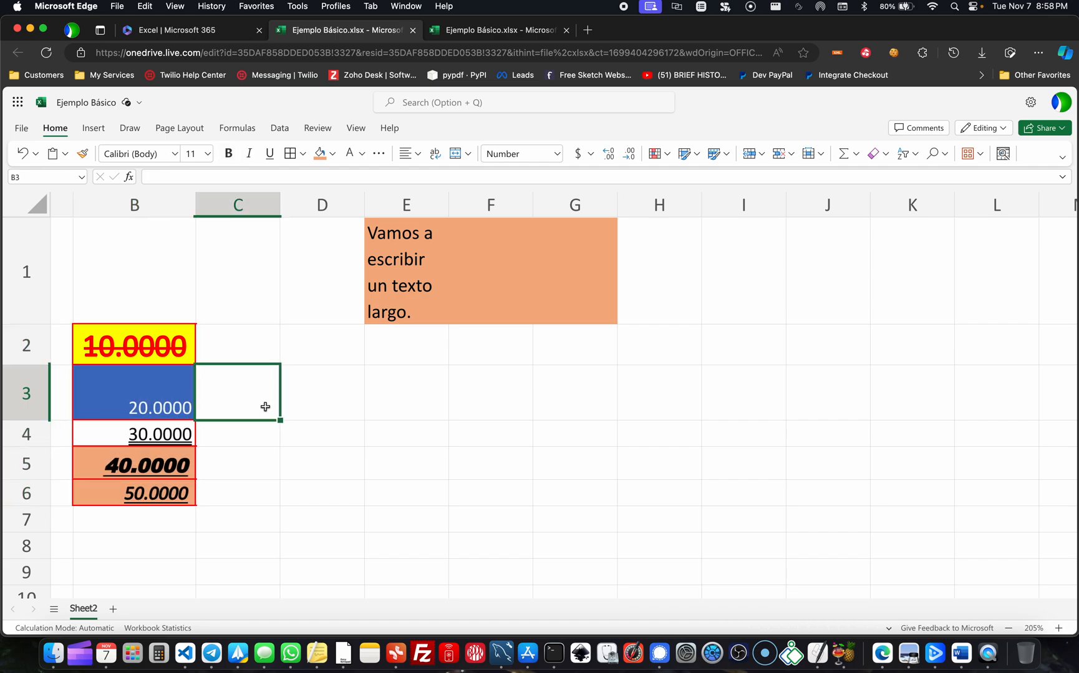
pyautogui.click(166, 411)
pyautogui.click(285, 418)
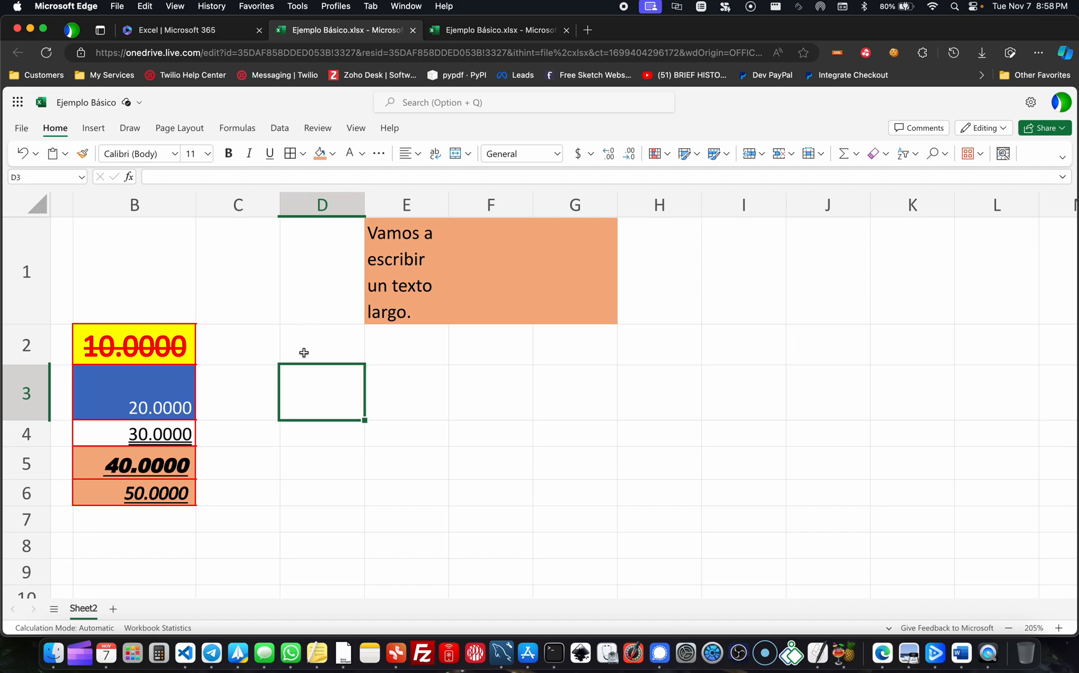
# - Rename the worksheet Sheet2 as Main
pyautogui.scroll(-3, 303, 353)
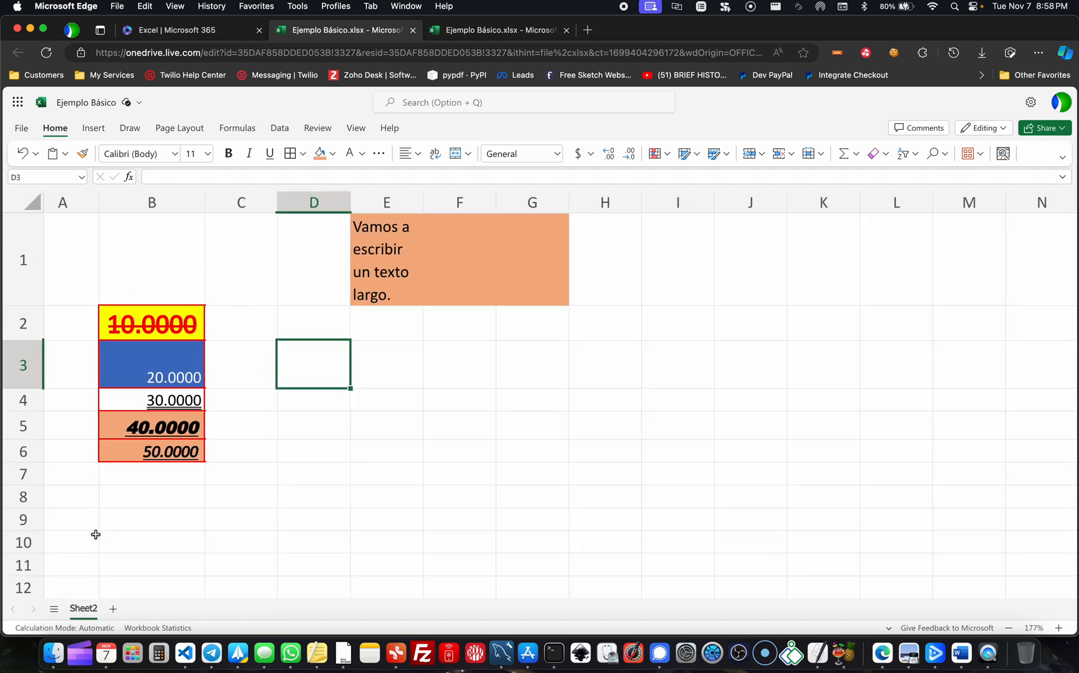
pyautogui.doubleClick(84, 609)
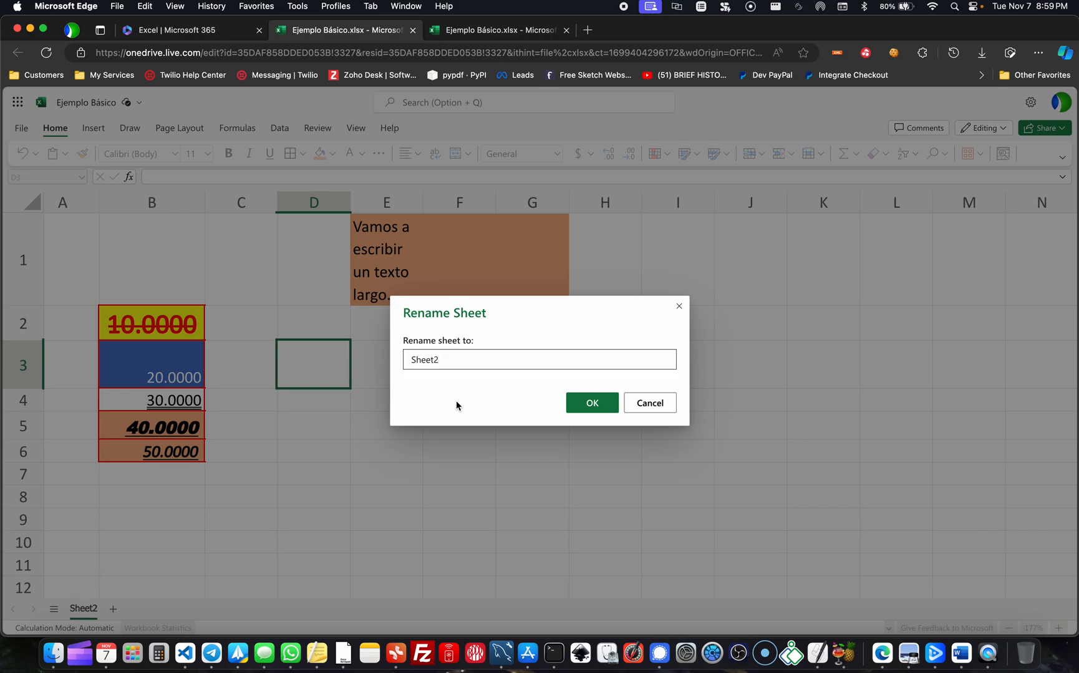
pyautogui.moveTo(454, 358); pyautogui.dragTo(368, 362)
pyautogui.write('Main')
pyautogui.click(578, 404)
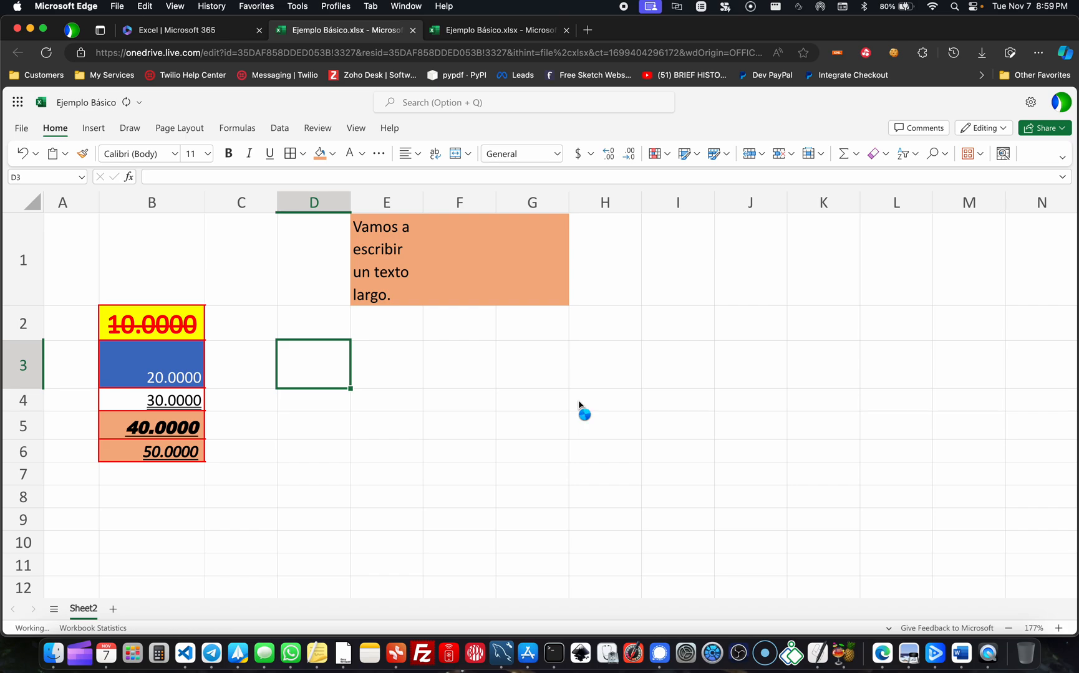
# - Add a new worksheet and switch back and forth between it and Main, ending on the new sheet
pyautogui.click(104, 610)
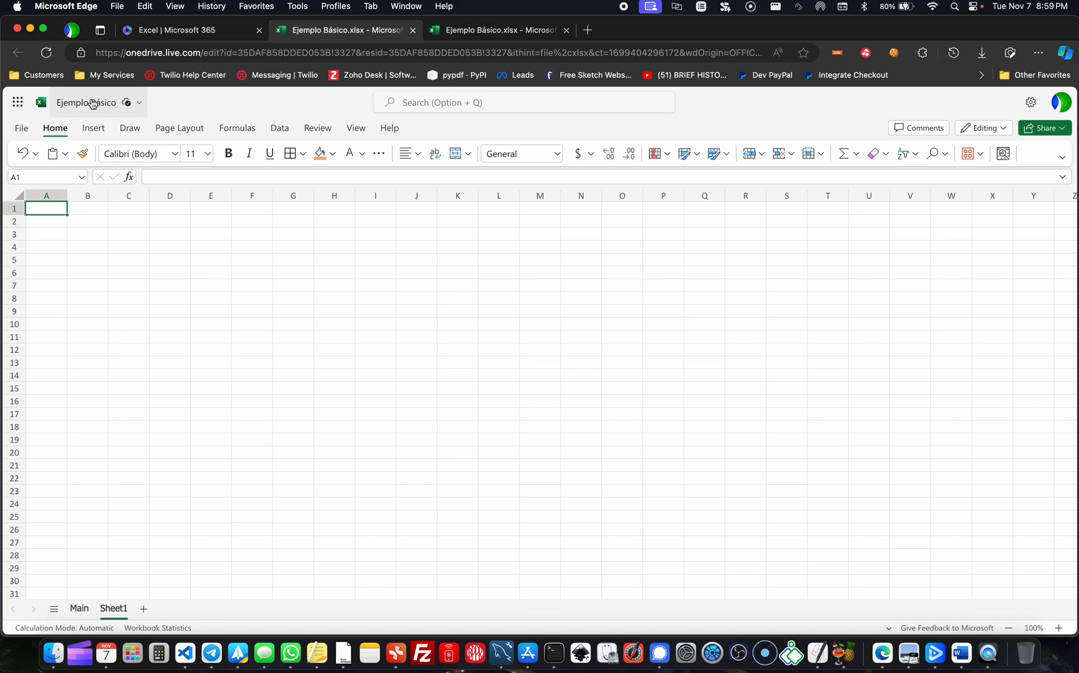
pyautogui.click(79, 609)
pyautogui.click(109, 608)
pyautogui.click(79, 608)
pyautogui.click(110, 615)
pyautogui.click(79, 608)
pyautogui.click(113, 609)
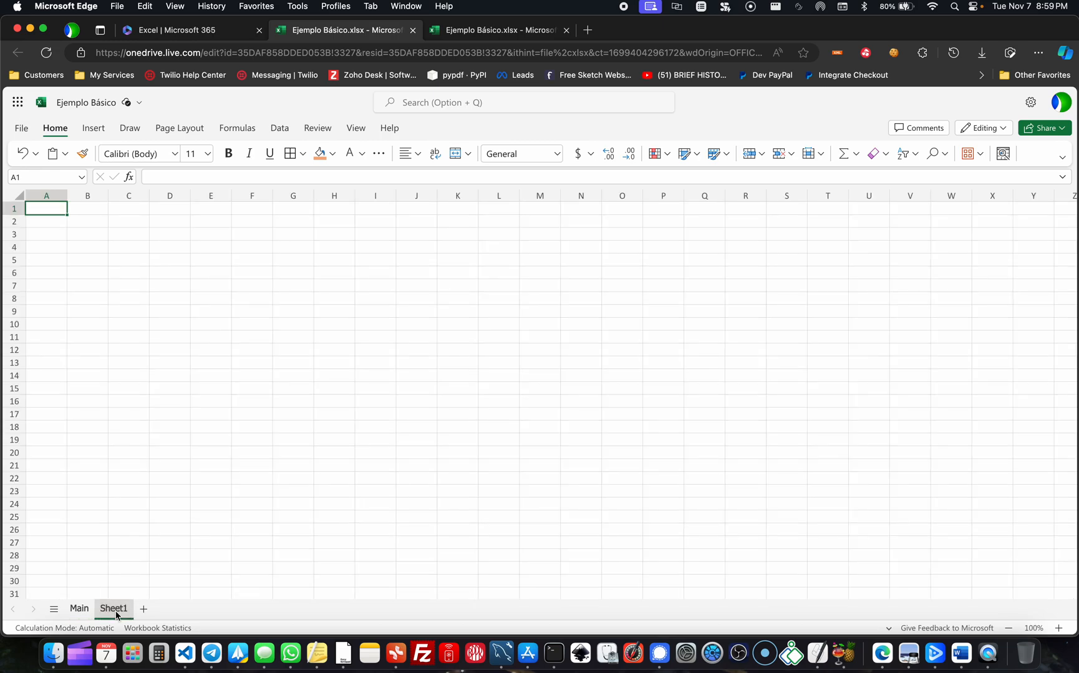
# - Enter the values 10, 20, 30, 40 and 50 in cells B2 through B6 of Sheet1
pyautogui.click(161, 396)
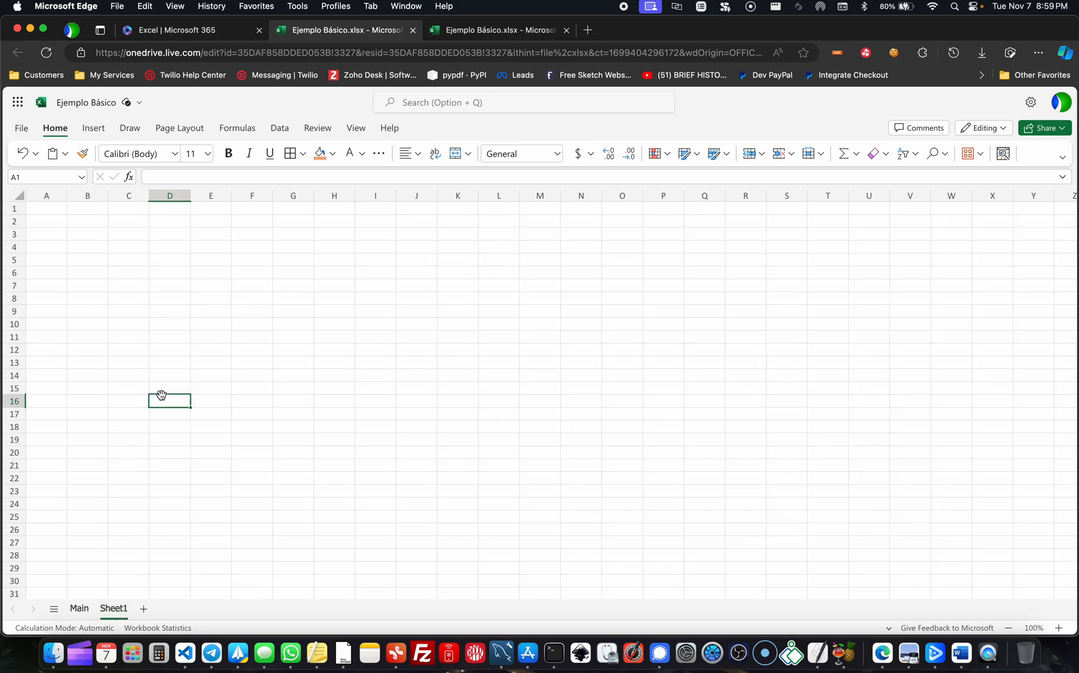
pyautogui.click(79, 227)
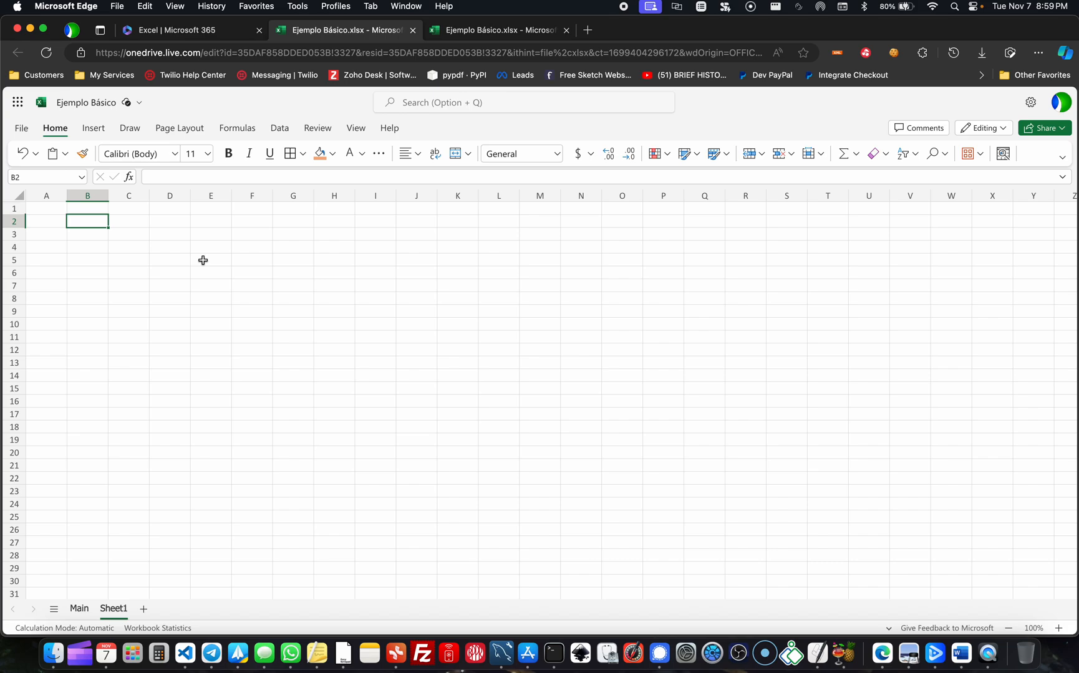
pyautogui.write('10')
pyautogui.press('Return')
pyautogui.write('20')
pyautogui.press('Return')
pyautogui.write('30')
pyautogui.press('Return')
pyautogui.write('40')
pyautogui.press('Return')
pyautogui.write('50')
pyautogui.press('Return')
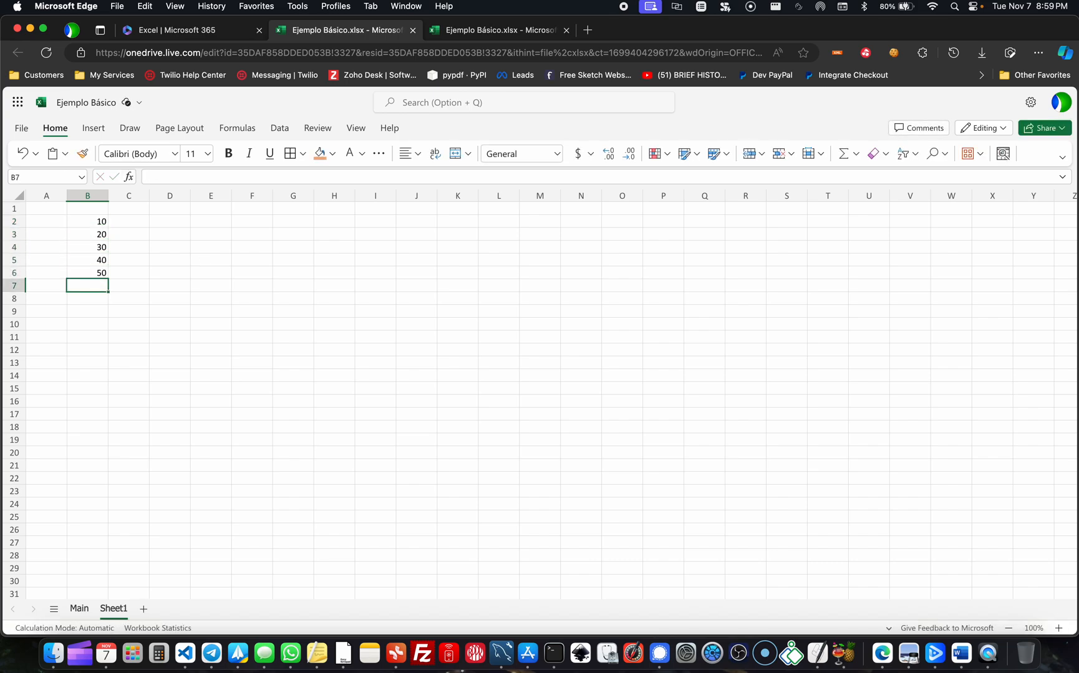
pyautogui.click(259, 299)
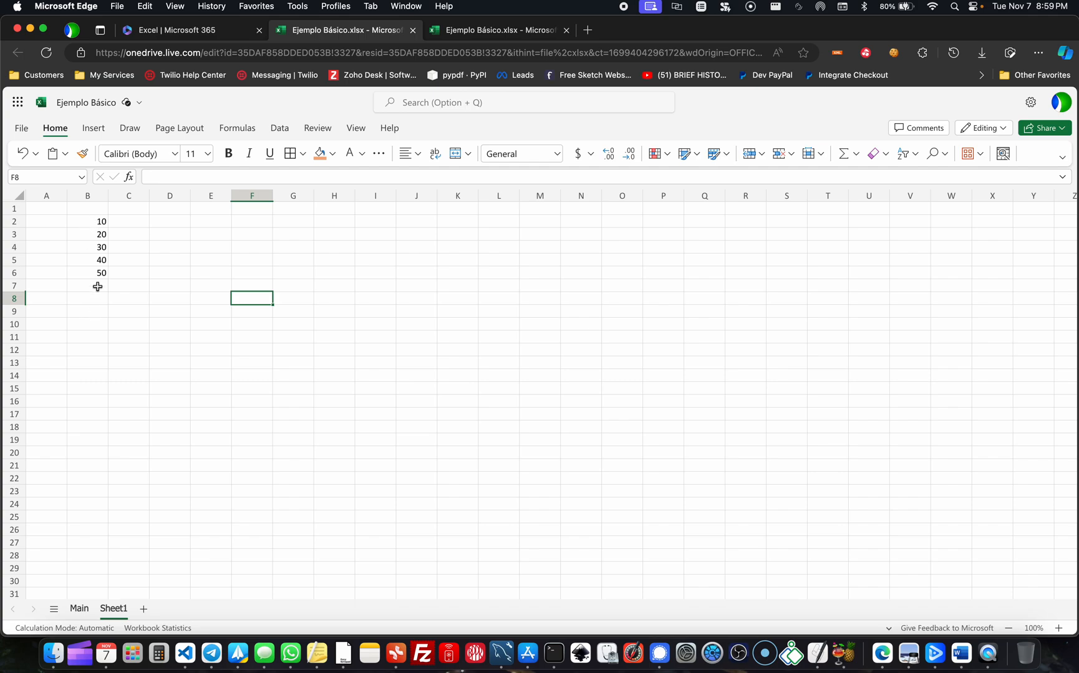
# - Fill the empty cell B7 below the numbers with an orange background
pyautogui.click(88, 221)
pyautogui.press('Down')
pyautogui.press('Down')
pyautogui.press('Down')
pyautogui.press('Down')
pyautogui.press('Down')
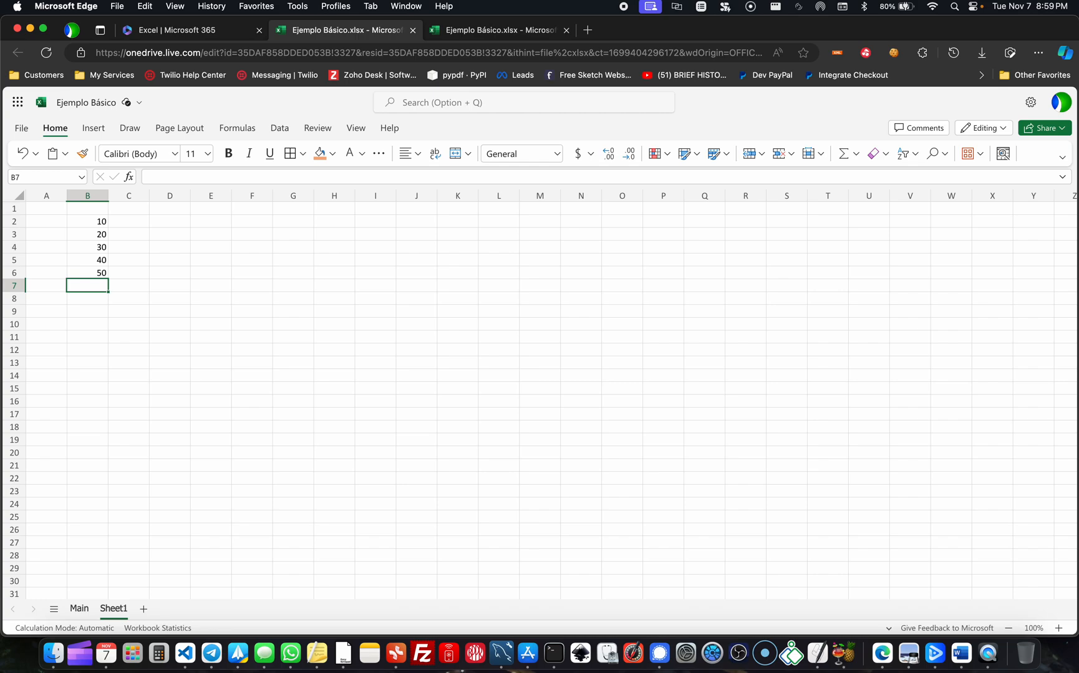
pyautogui.click(332, 154)
pyautogui.click(457, 201)
# - Enter the label "Total:" in cell A7, beside the orange cell
pyautogui.click(53, 284)
pyautogui.write('T')
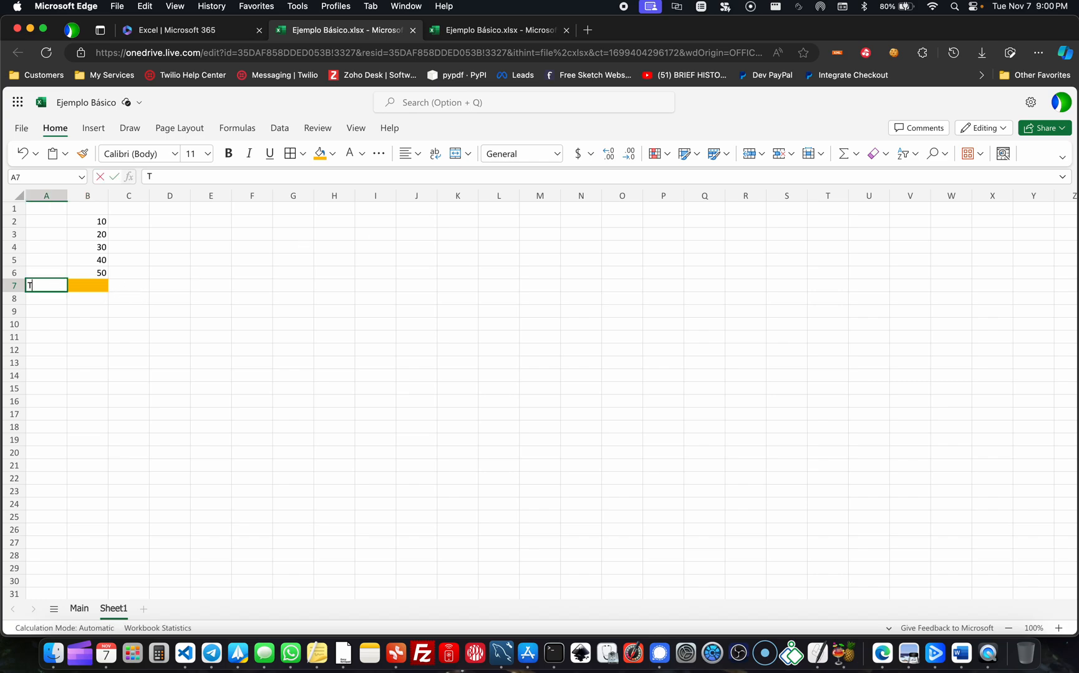
pyautogui.write('otal:')
pyautogui.press('Return')
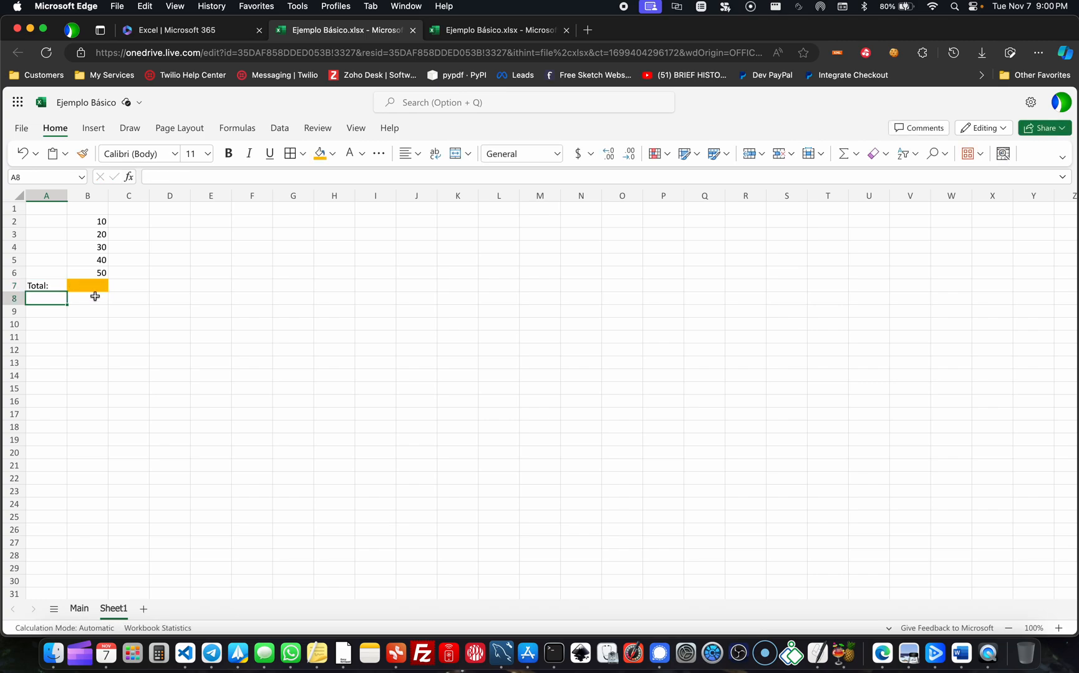
# - Add up B2:B6 in the orange cell B7 with AutoSum, producing the formula =SUM(B2:B6)
pyautogui.moveTo(98, 224); pyautogui.dragTo(102, 275)
pyautogui.click(95, 286)
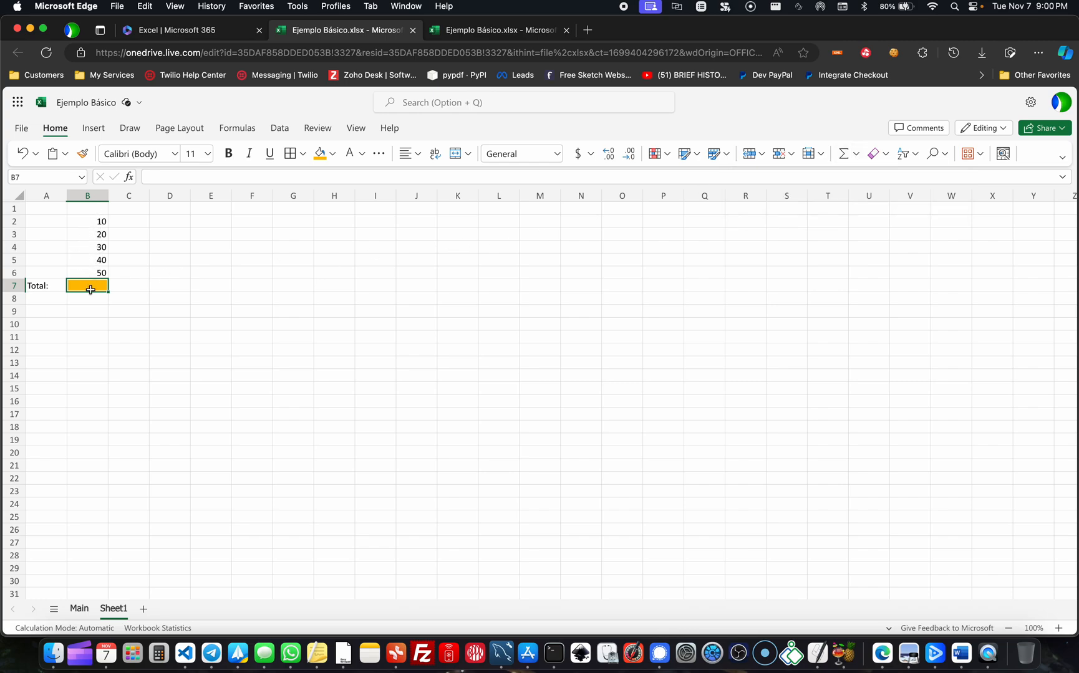
pyautogui.click(127, 262)
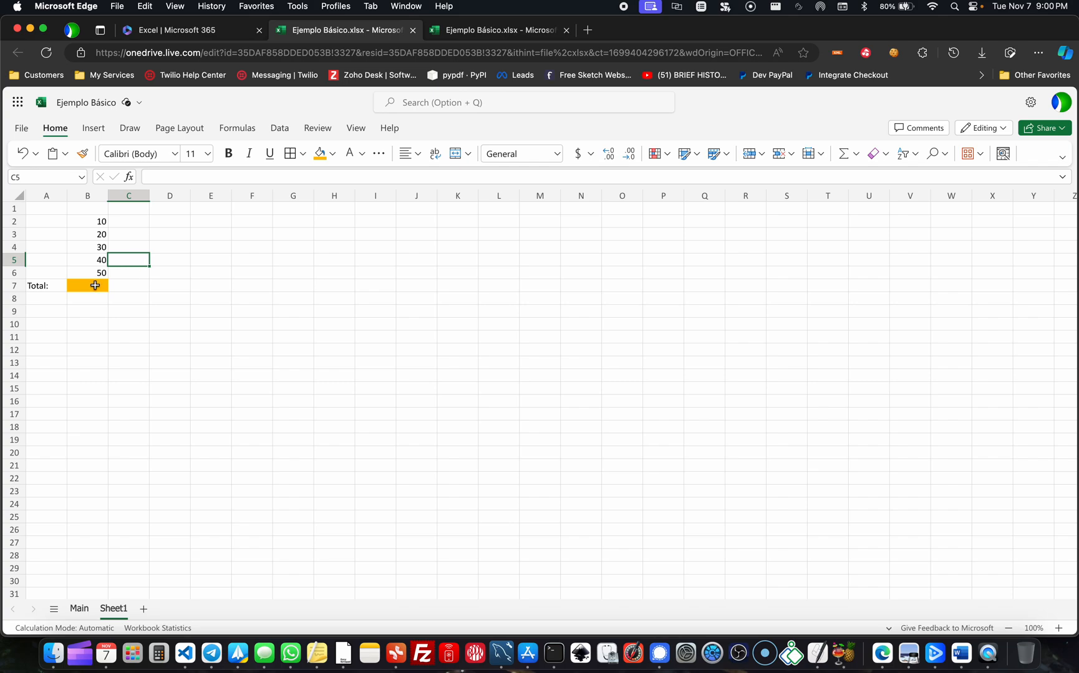
pyautogui.click(92, 284)
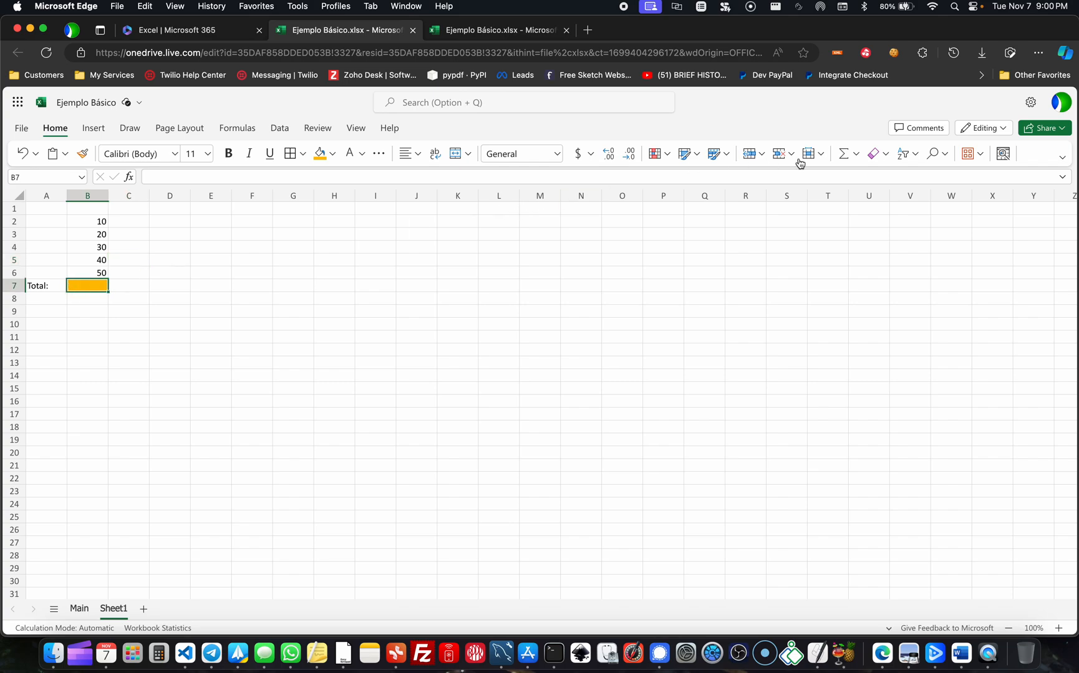
pyautogui.click(841, 154)
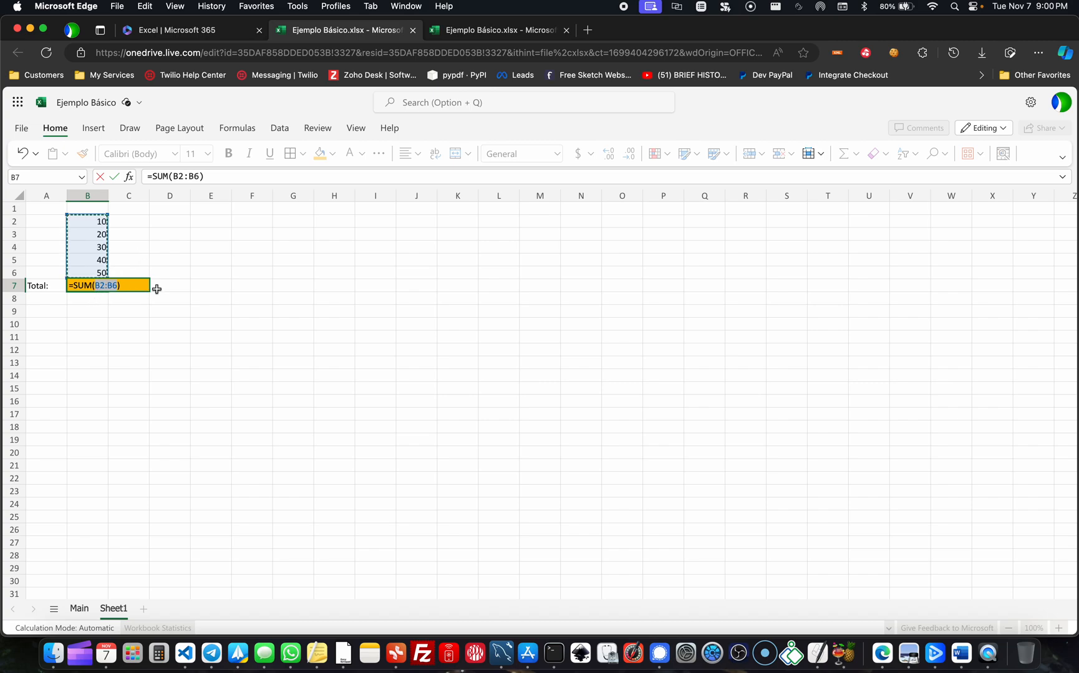
pyautogui.press('Return')
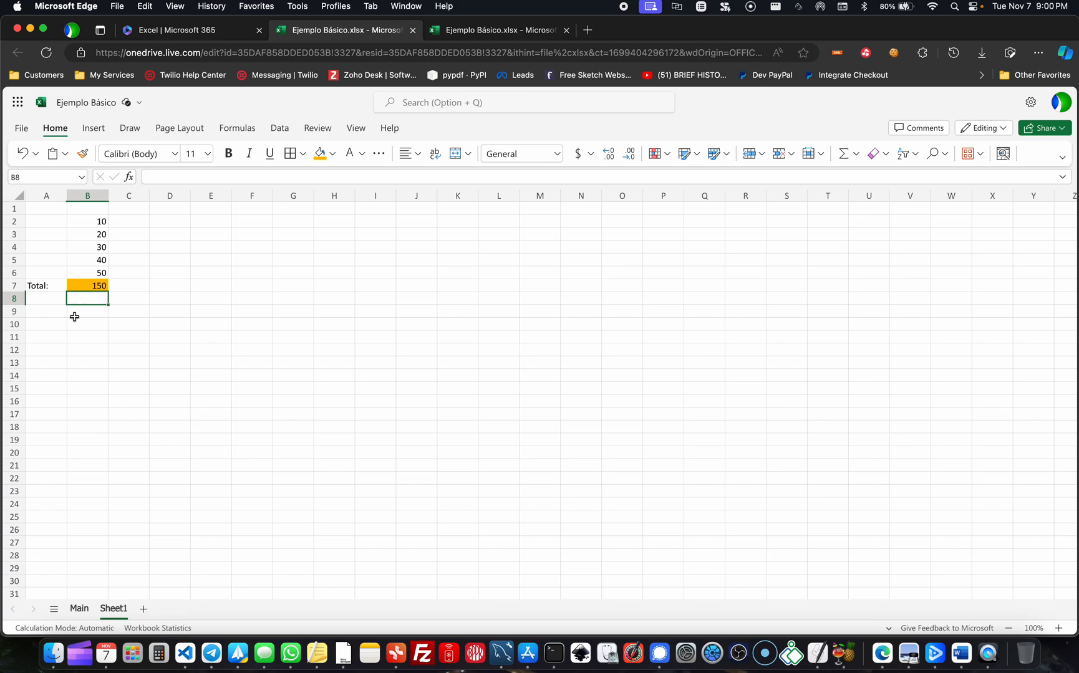
# - Examine the total in B7, the numbers it adds and its formula text in the formula bar
pyautogui.click(97, 286)
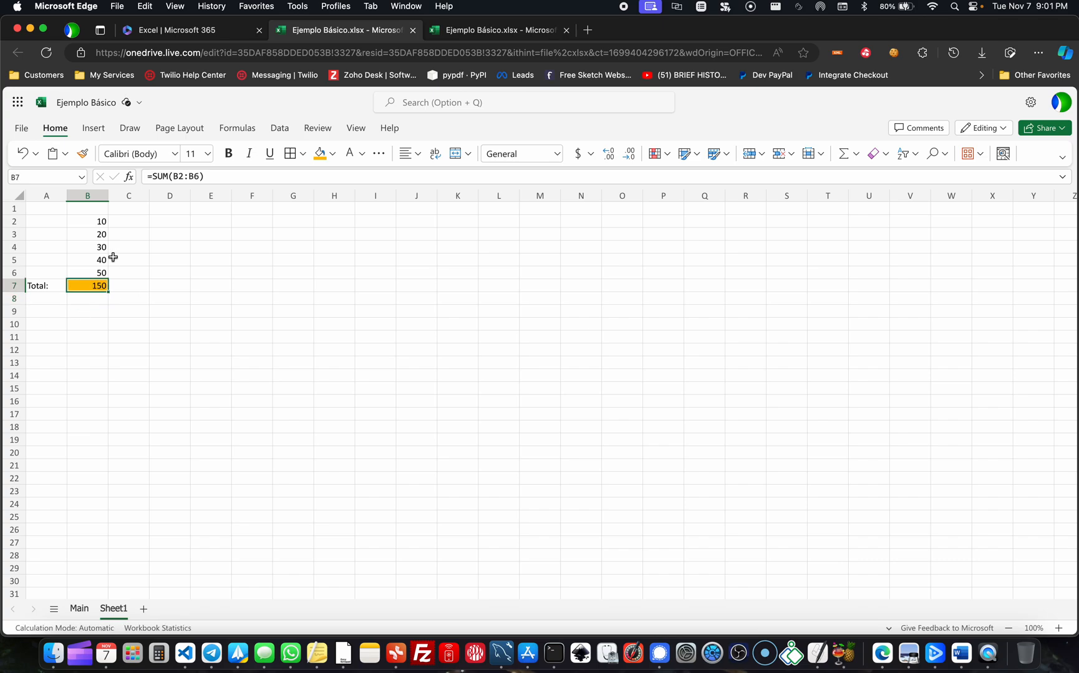
pyautogui.click(103, 220)
pyautogui.moveTo(103, 219); pyautogui.dragTo(99, 275)
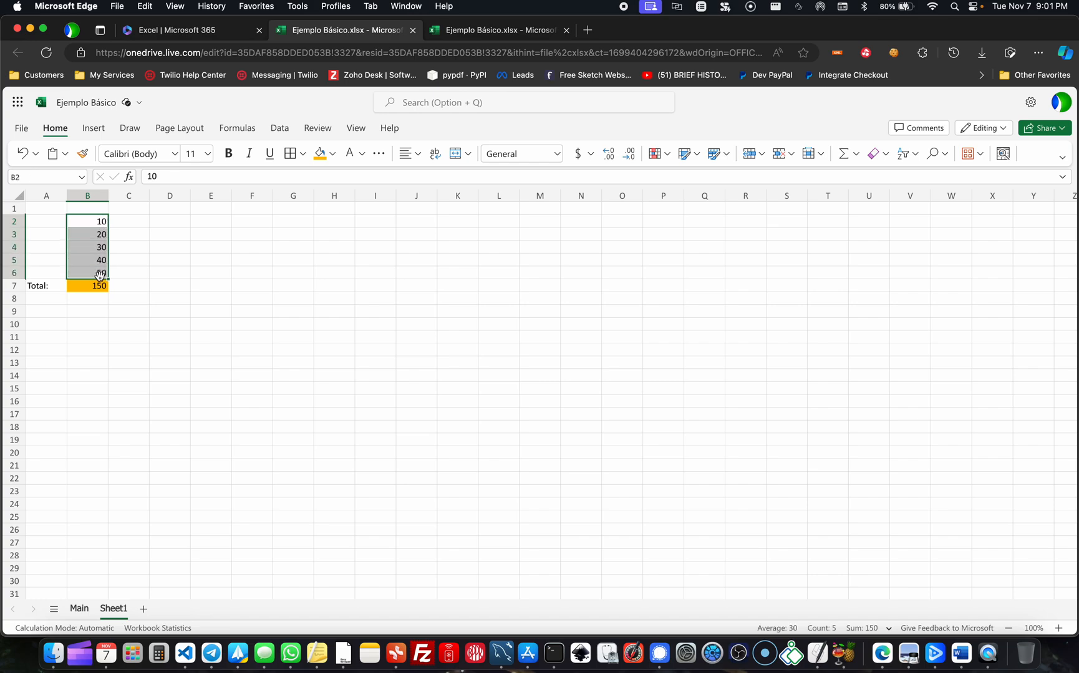
pyautogui.click(159, 260)
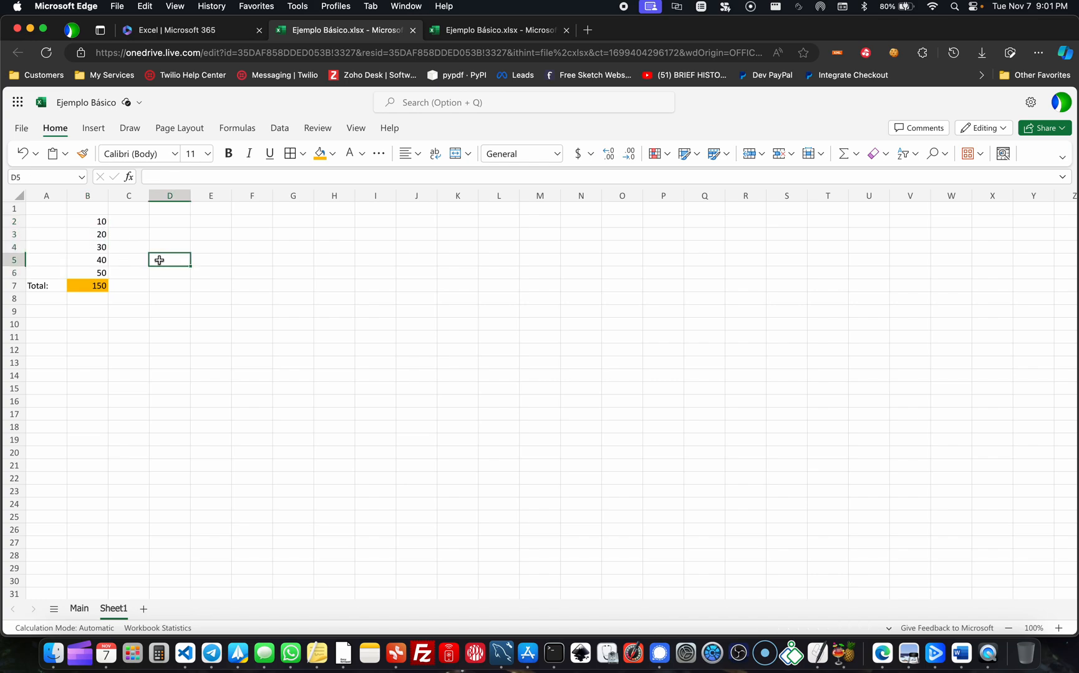
pyautogui.click(97, 291)
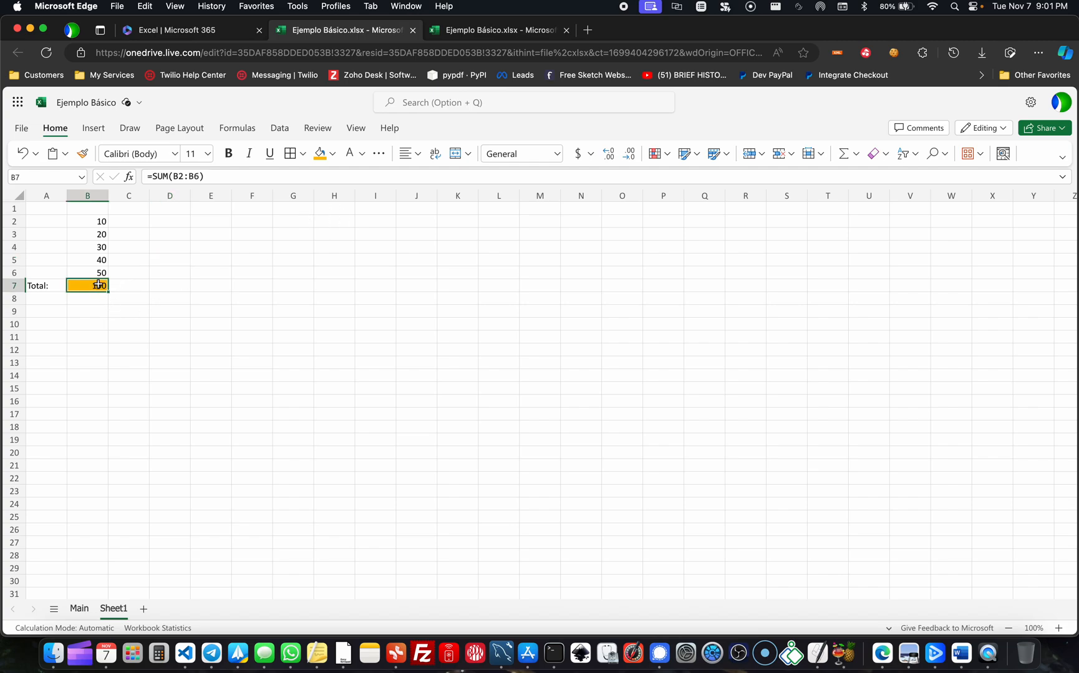
pyautogui.click(166, 285)
pyautogui.click(92, 287)
pyautogui.moveTo(219, 177); pyautogui.dragTo(138, 180)
pyautogui.click(231, 169)
pyautogui.click(226, 174)
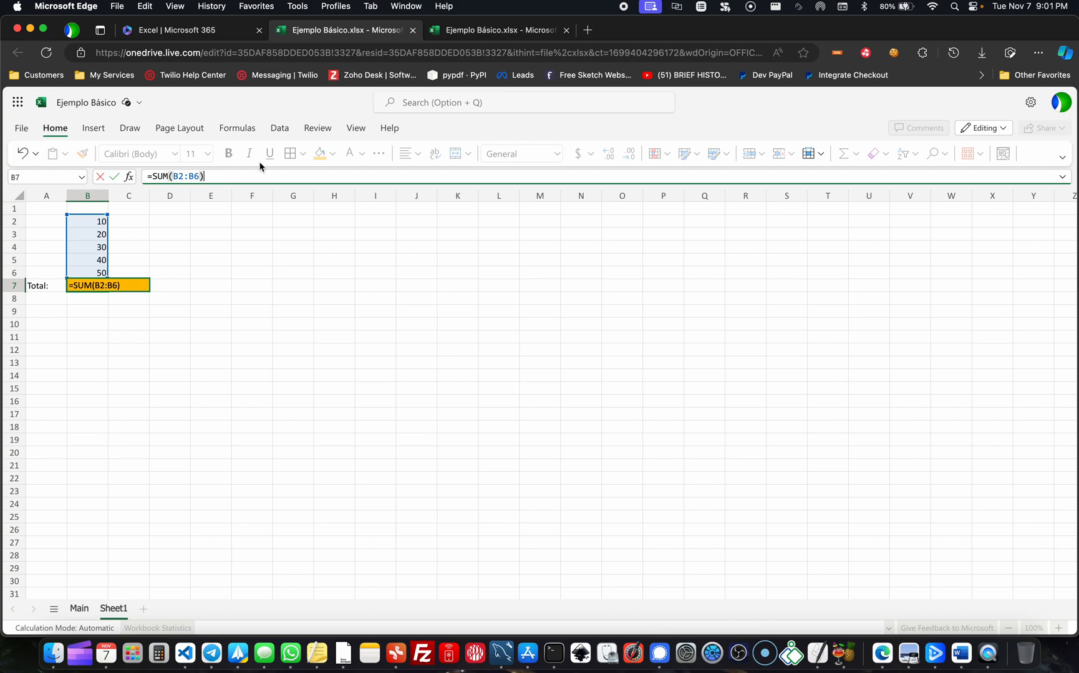
# - Enter the value 100 in cell F3 through the formula bar
pyautogui.click(248, 239)
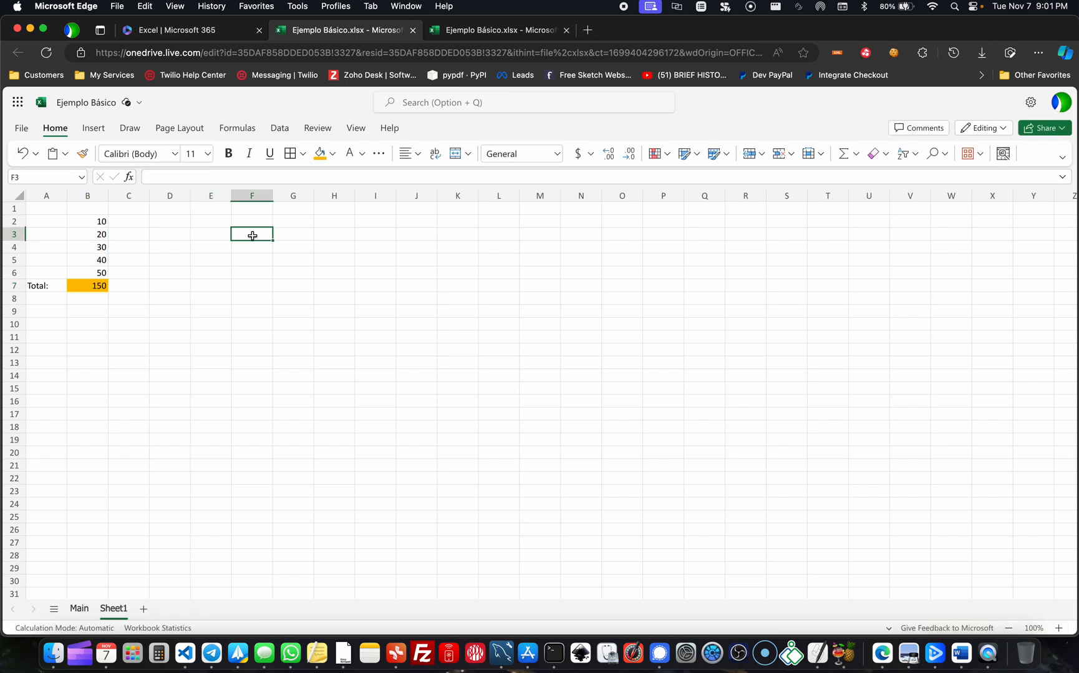
pyautogui.click(175, 177)
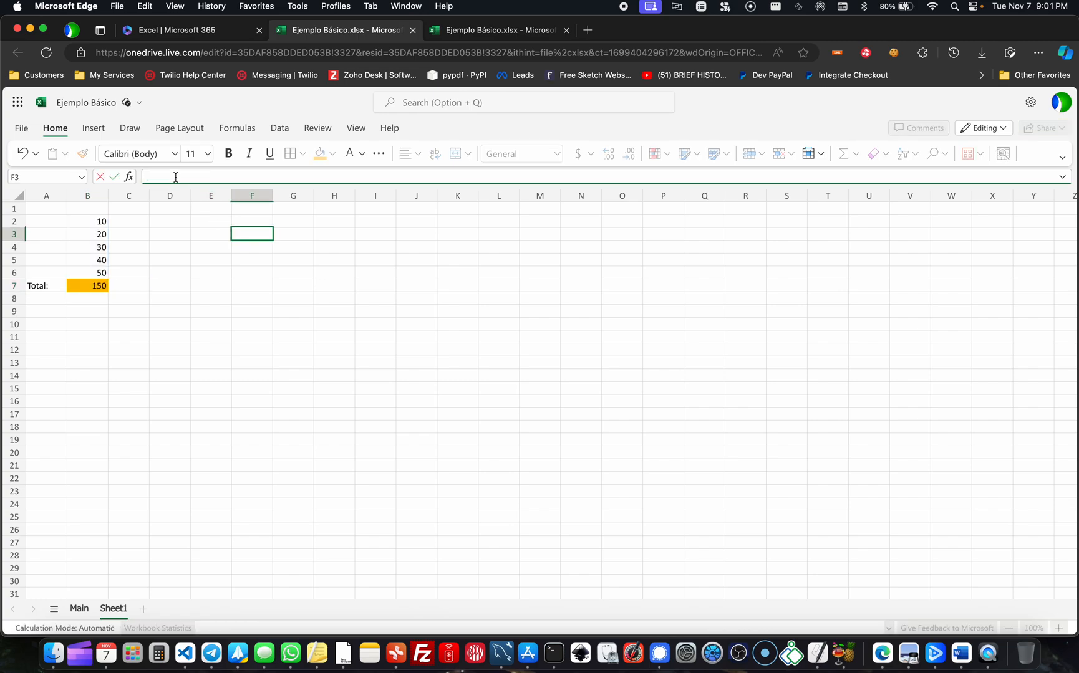
pyautogui.write('100')
pyautogui.press('Return')
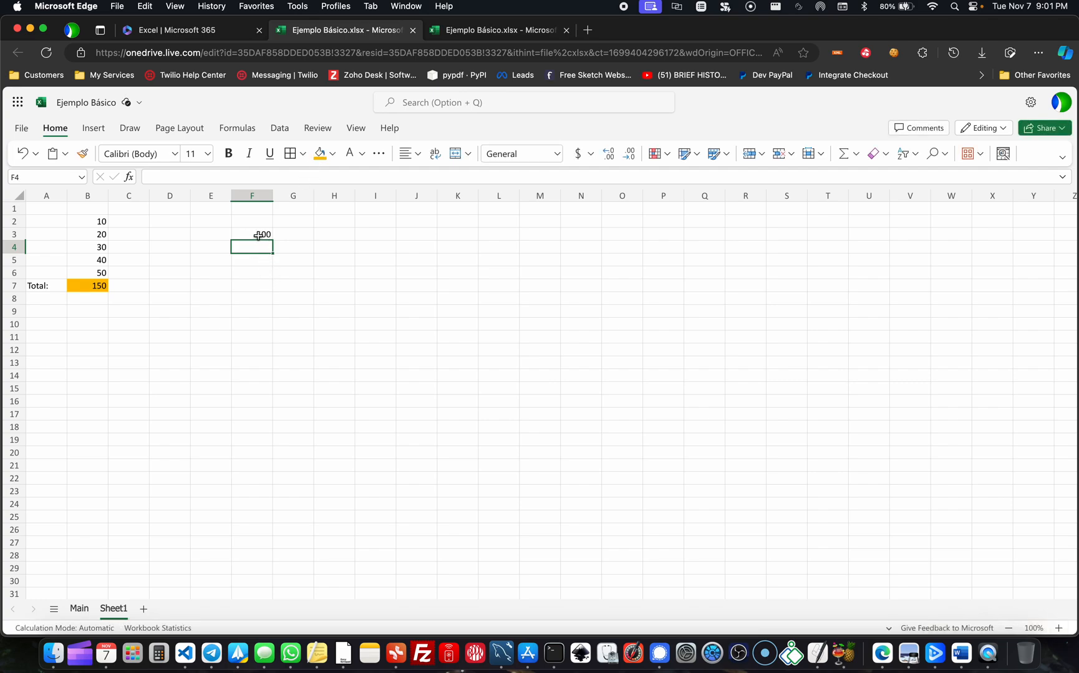
# - Set the value of cell F3 to 50 by editing it directly in the cell
pyautogui.doubleClick(258, 236)
pyautogui.press('BackSpace')
pyautogui.press('BackSpace')
pyautogui.press('BackSpace')
pyautogui.write('50')
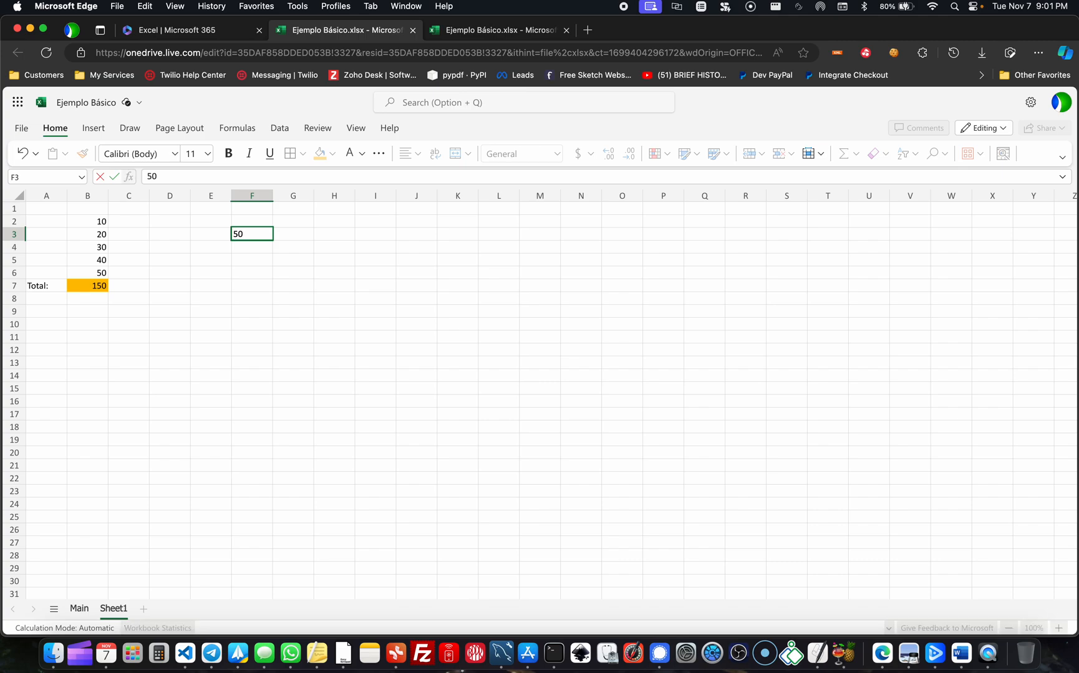
pyautogui.press('Return')
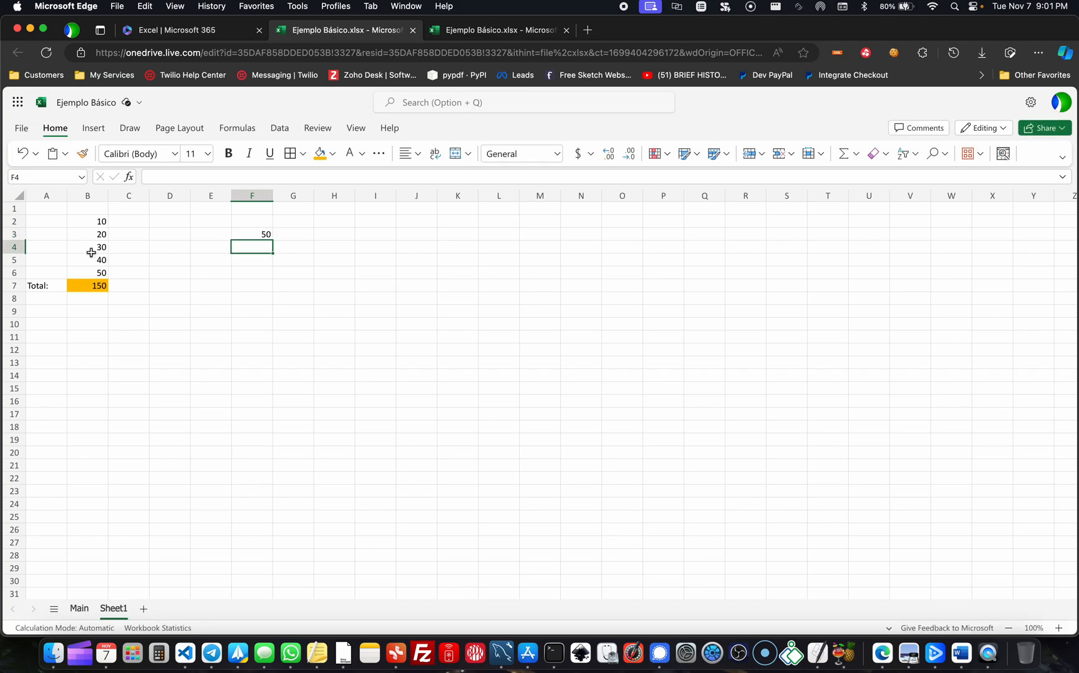
# - Examine the range references inside B7's SUM formula and compare them with cells B2:B6 and the separate value in F3
pyautogui.click(86, 283)
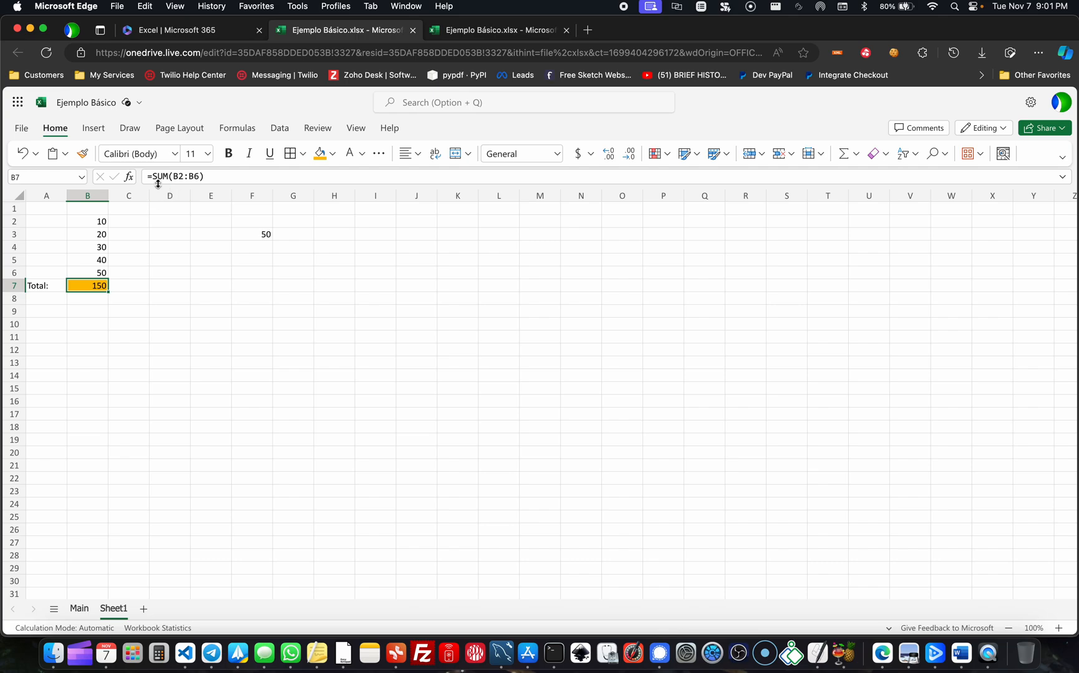
pyautogui.click(206, 173)
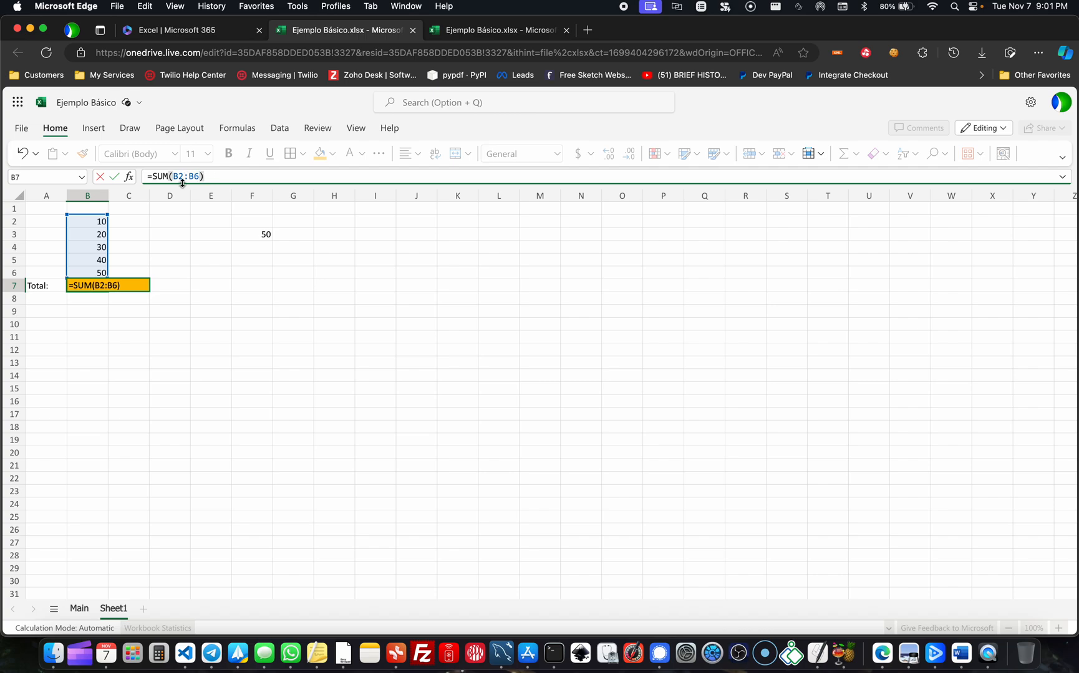
pyautogui.moveTo(173, 179)
pyautogui.mouseDown()
pyautogui.moveTo(197, 177)
pyautogui.moveTo(188, 178)
pyautogui.mouseUp()
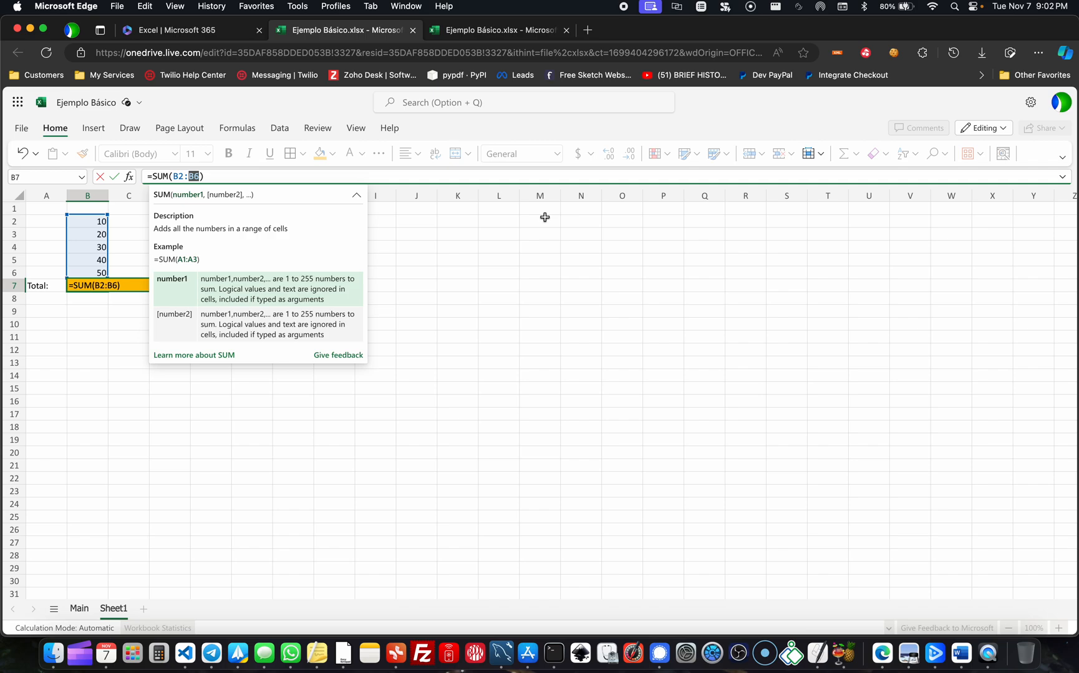
pyautogui.click(696, 221)
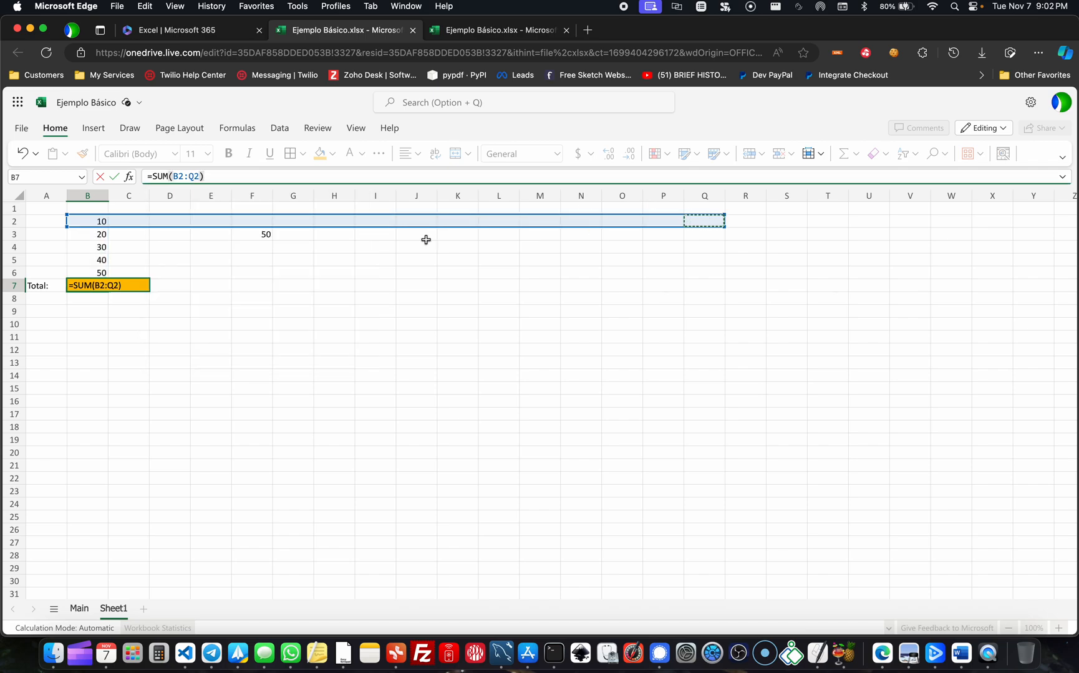
pyautogui.press('Escape')
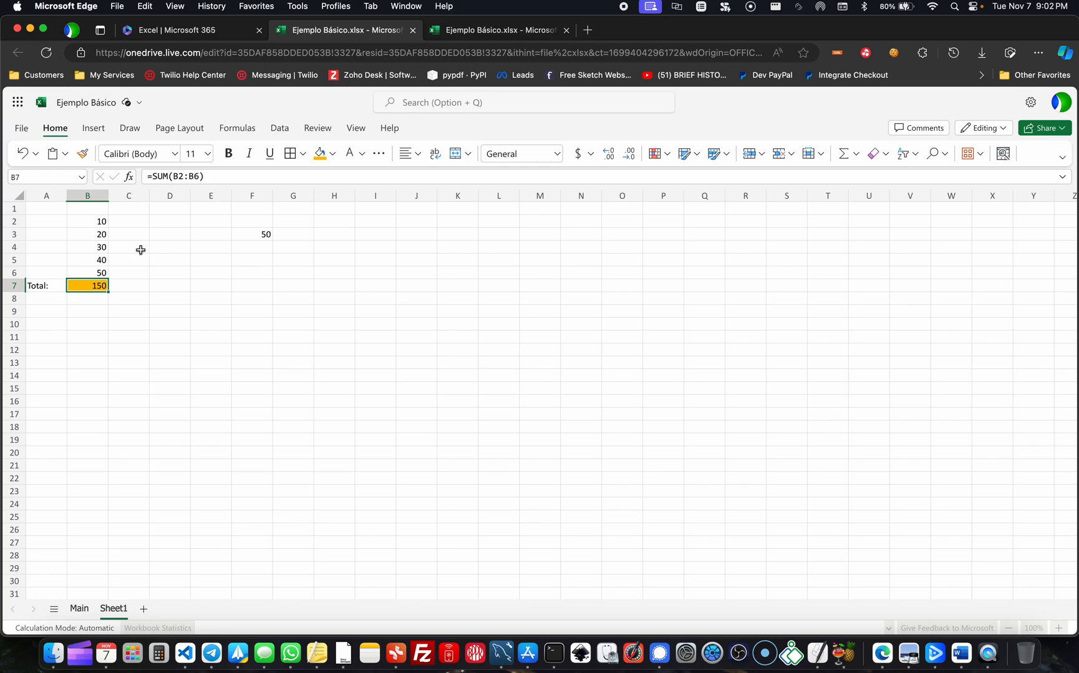
pyautogui.click(258, 234)
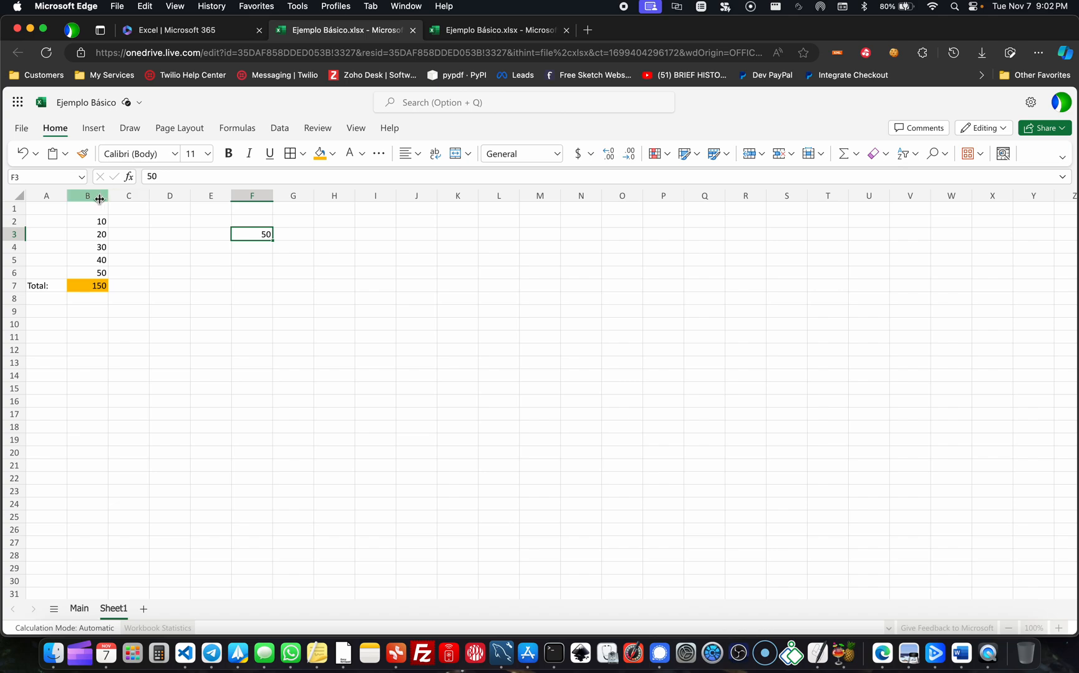
pyautogui.click(87, 290)
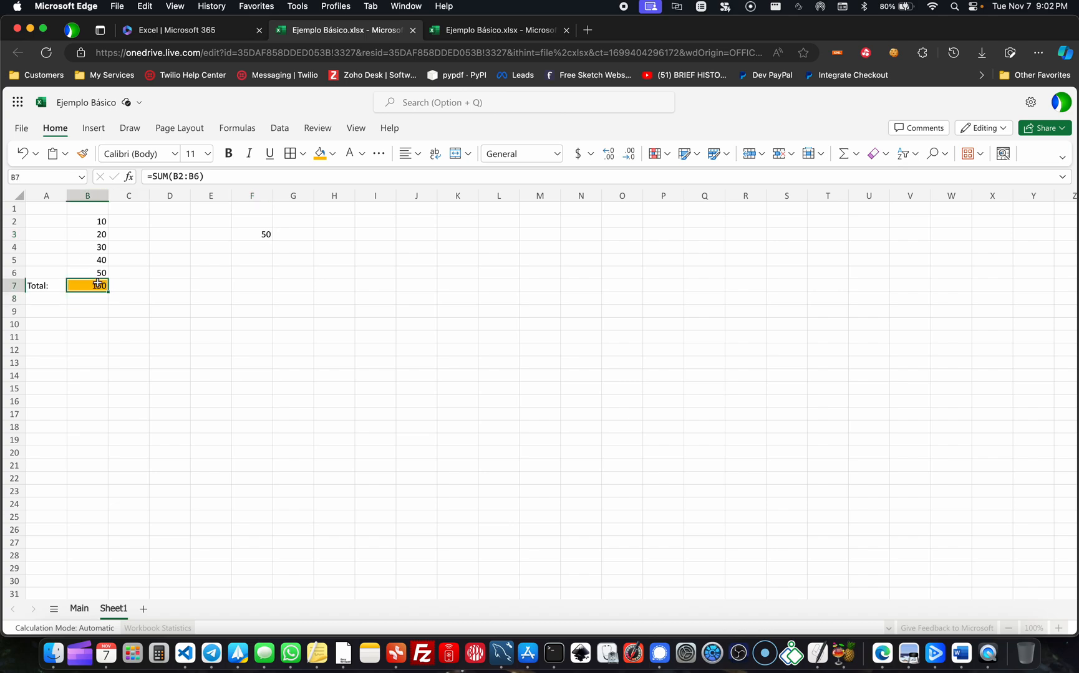
pyautogui.moveTo(101, 221); pyautogui.dragTo(100, 273)
pyautogui.click(99, 286)
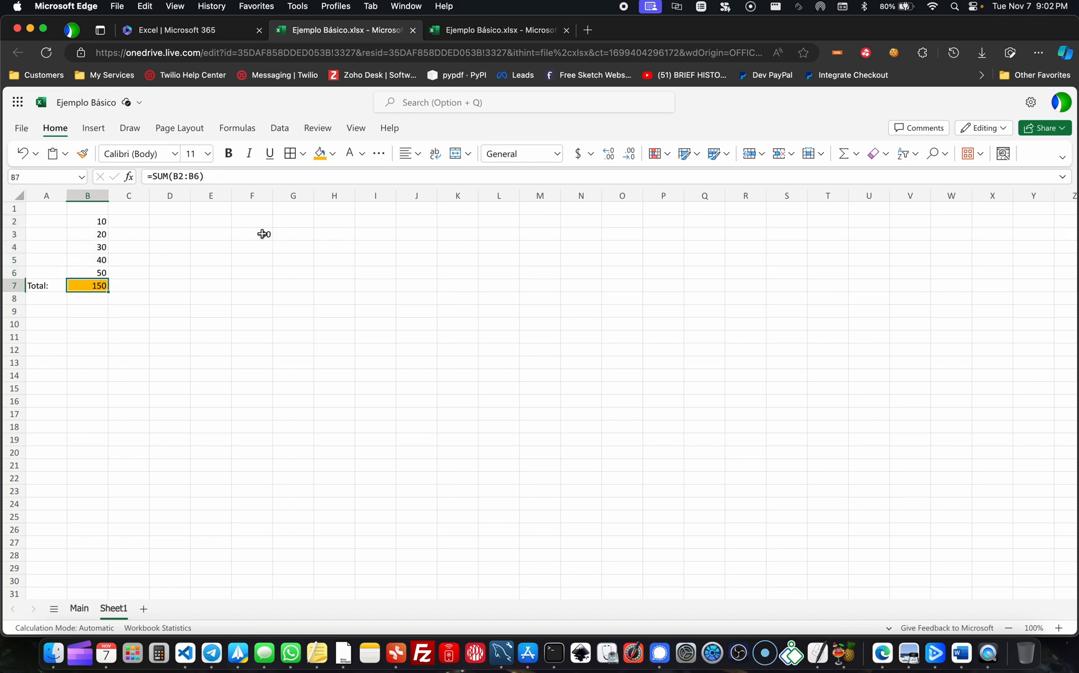
# - Enter the heading "Adicional" in cell F2, above the value 50
pyautogui.click(249, 221)
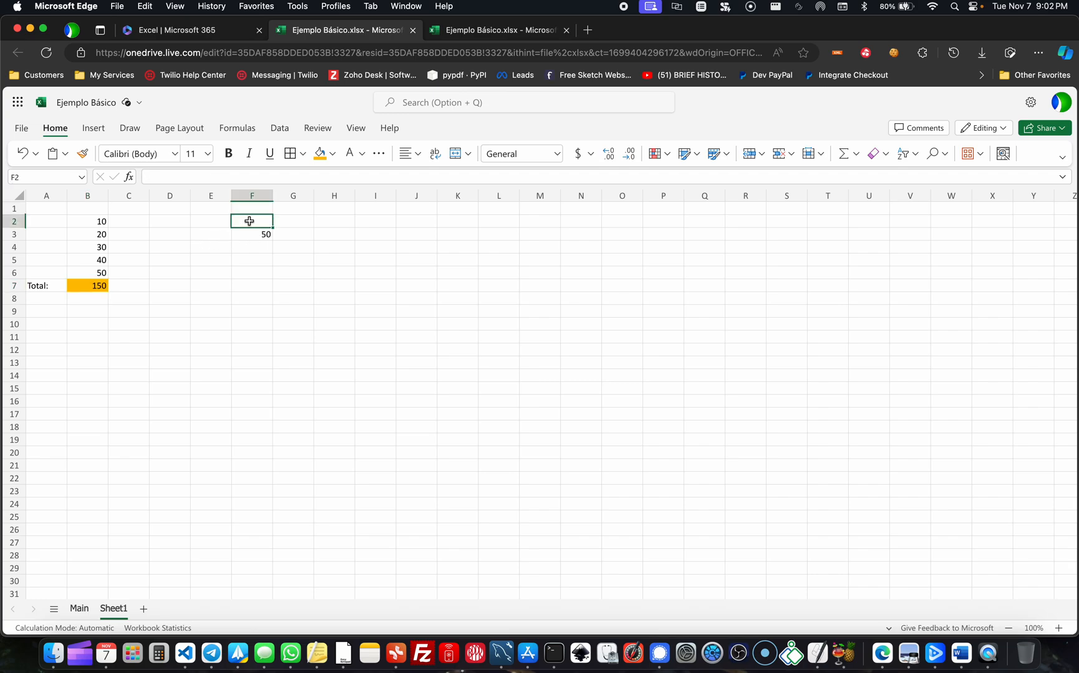
pyautogui.write('Adicional')
pyautogui.press('Return')
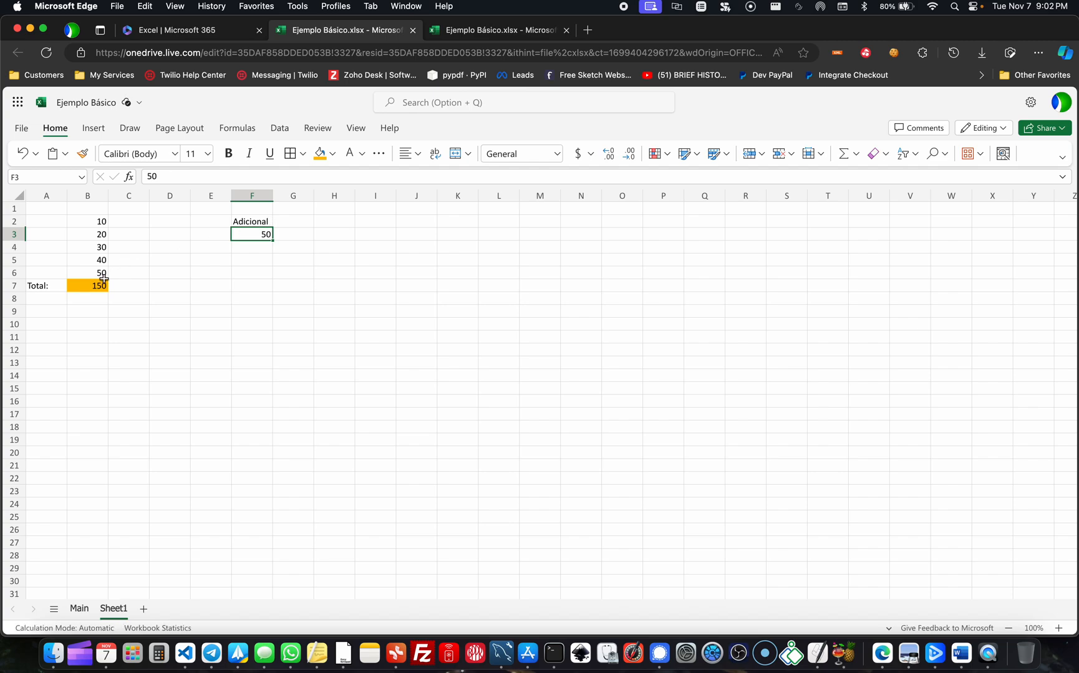
# - Enter the label "Grand Total" in cell E7
pyautogui.click(214, 283)
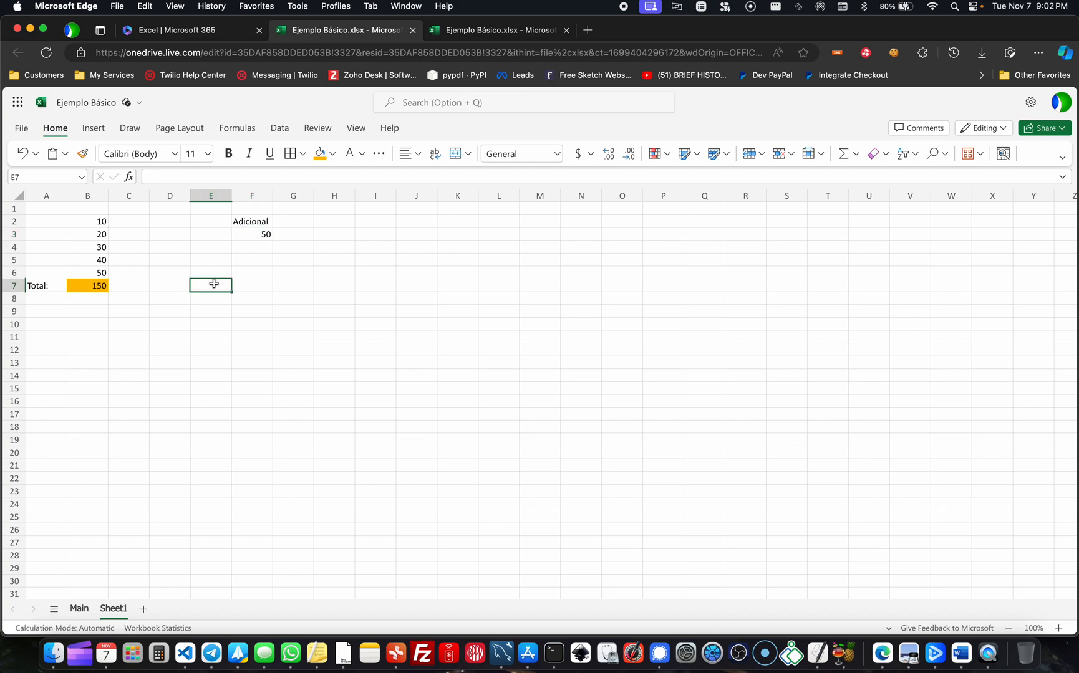
pyautogui.write('Grand Total')
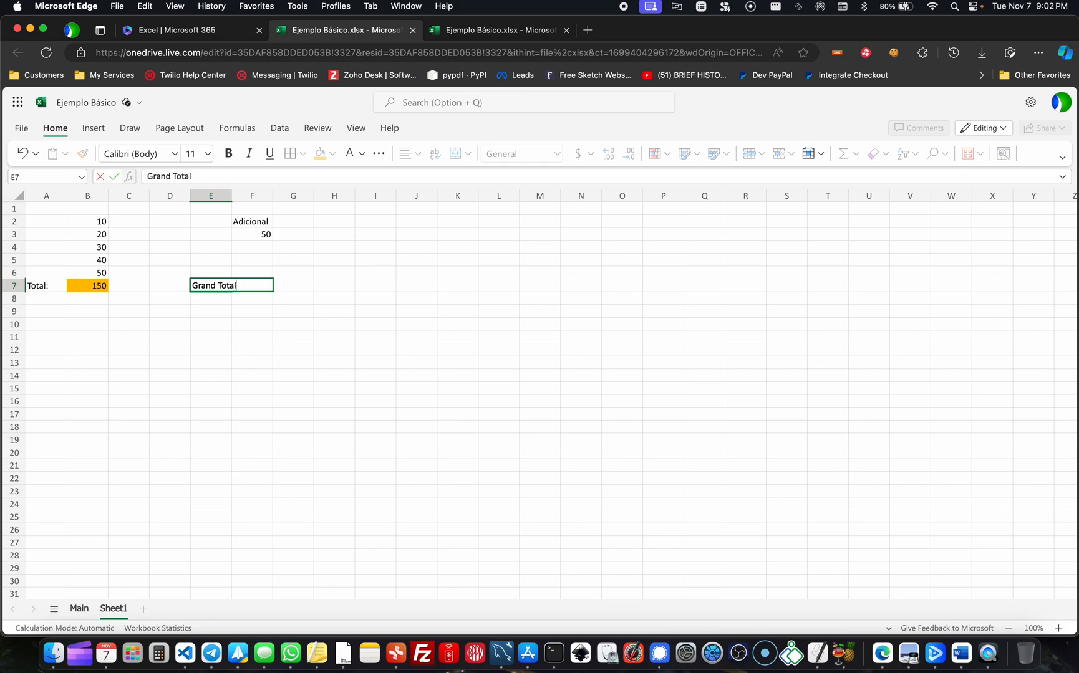
pyautogui.press('Return')
pyautogui.click(230, 191)
pyautogui.click(251, 336)
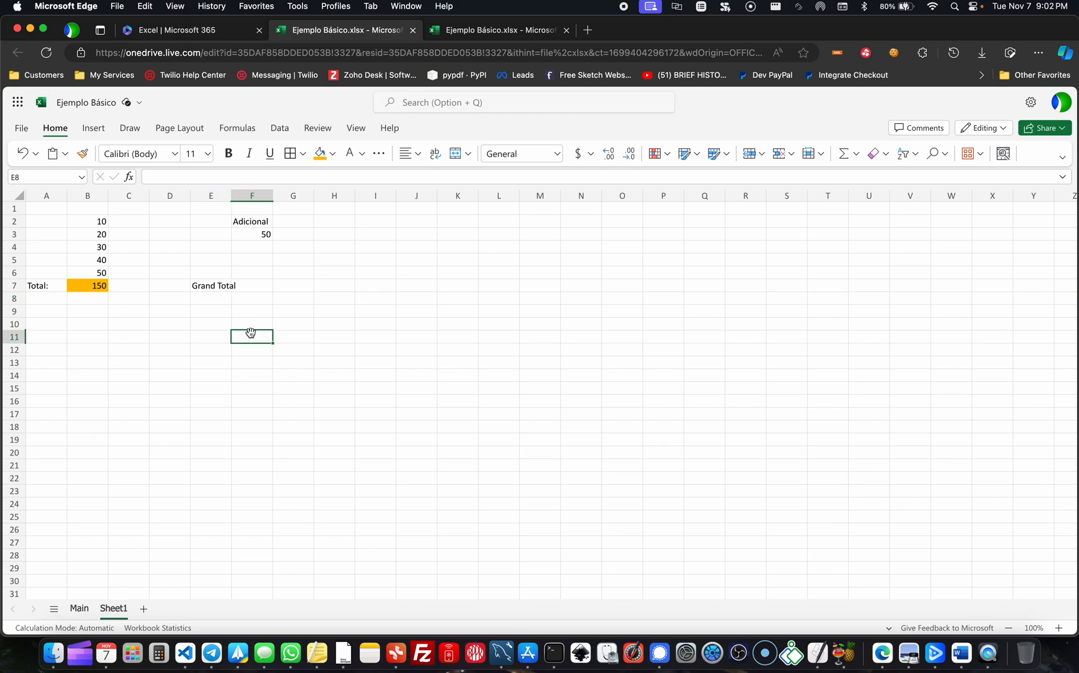
# - Widen column E slightly so the "Grand Total" label in E7 fits within its cell
pyautogui.click(255, 284)
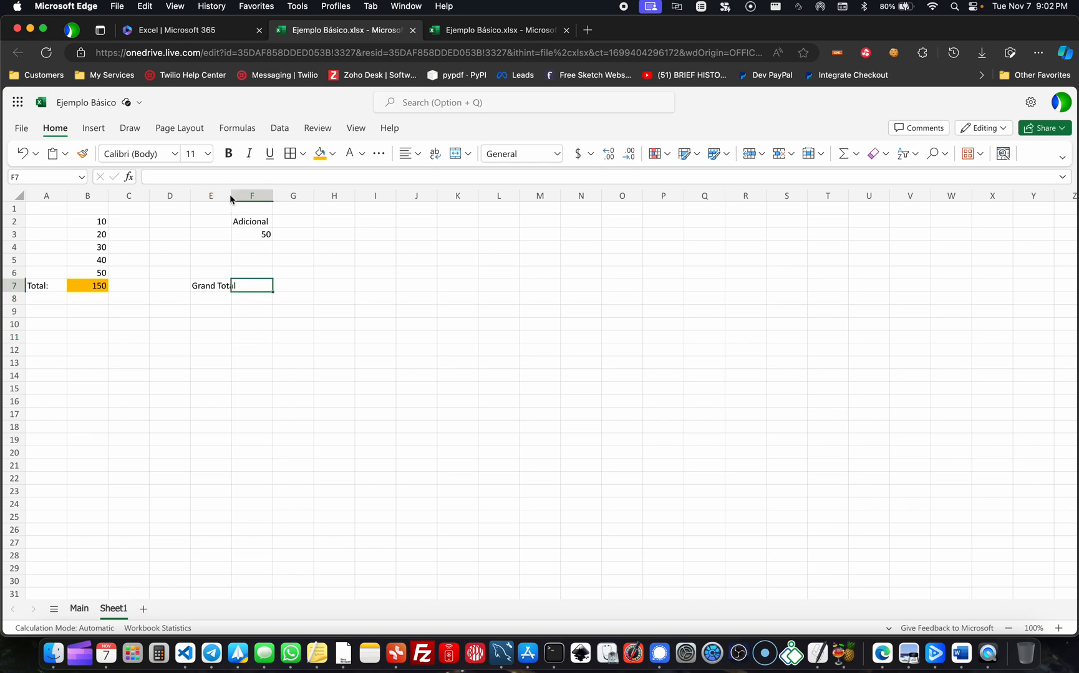
pyautogui.moveTo(230, 195); pyautogui.dragTo(238, 198)
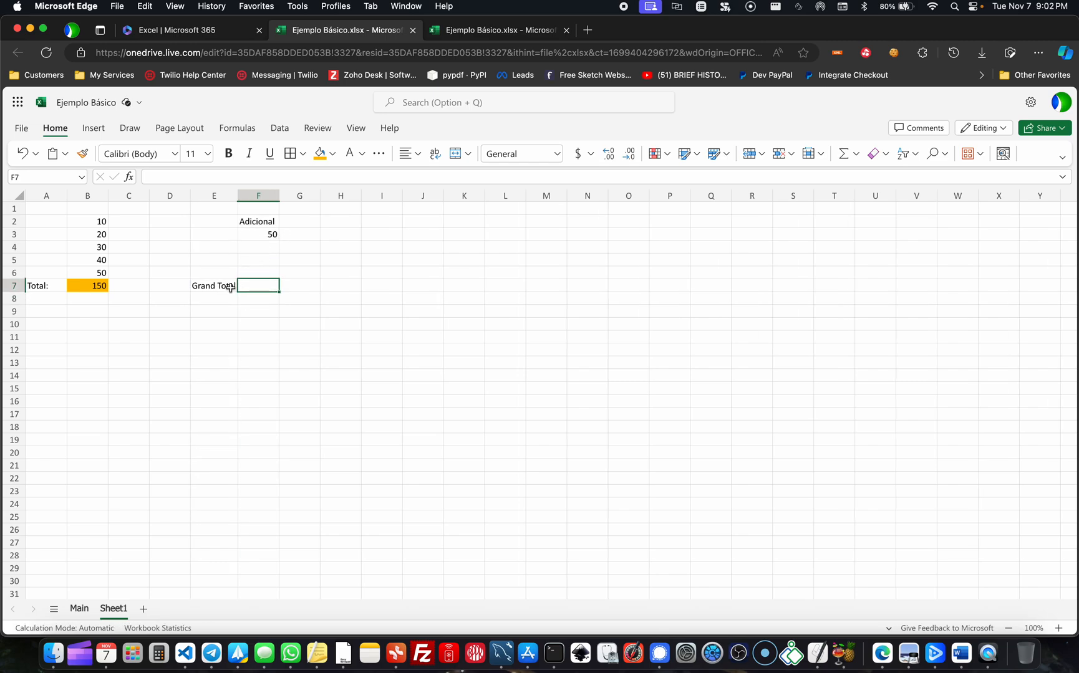
# - Examine the total in B7, the source values in B2:B6 and the additional value in F3
pyautogui.click(98, 286)
pyautogui.moveTo(94, 222); pyautogui.dragTo(95, 270)
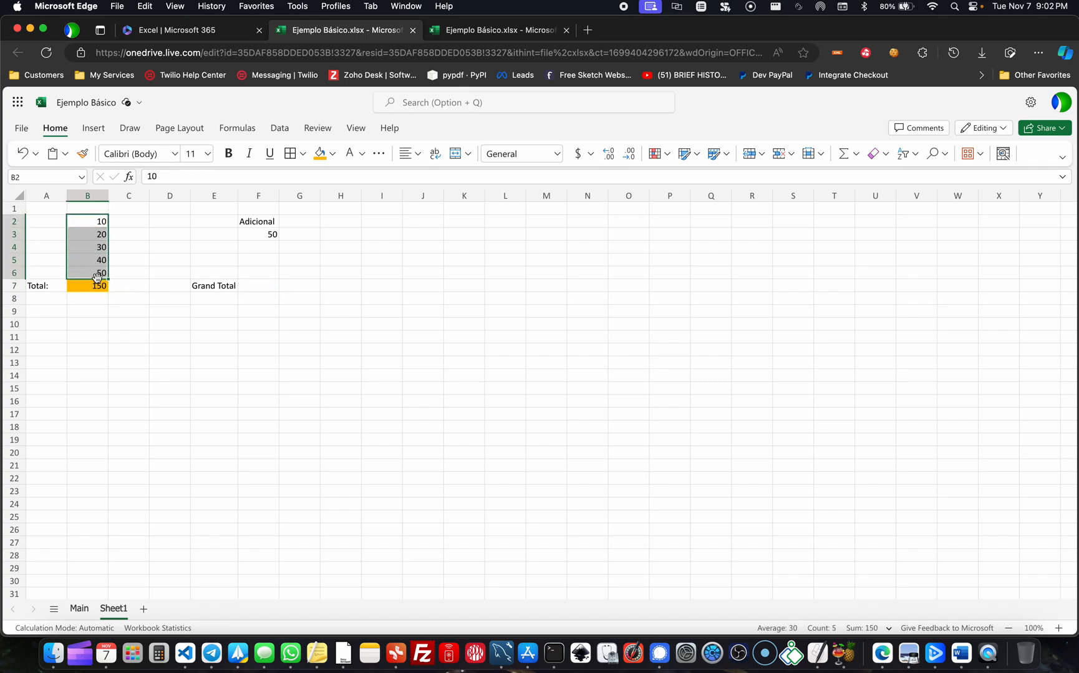
pyautogui.click(97, 284)
pyautogui.click(262, 234)
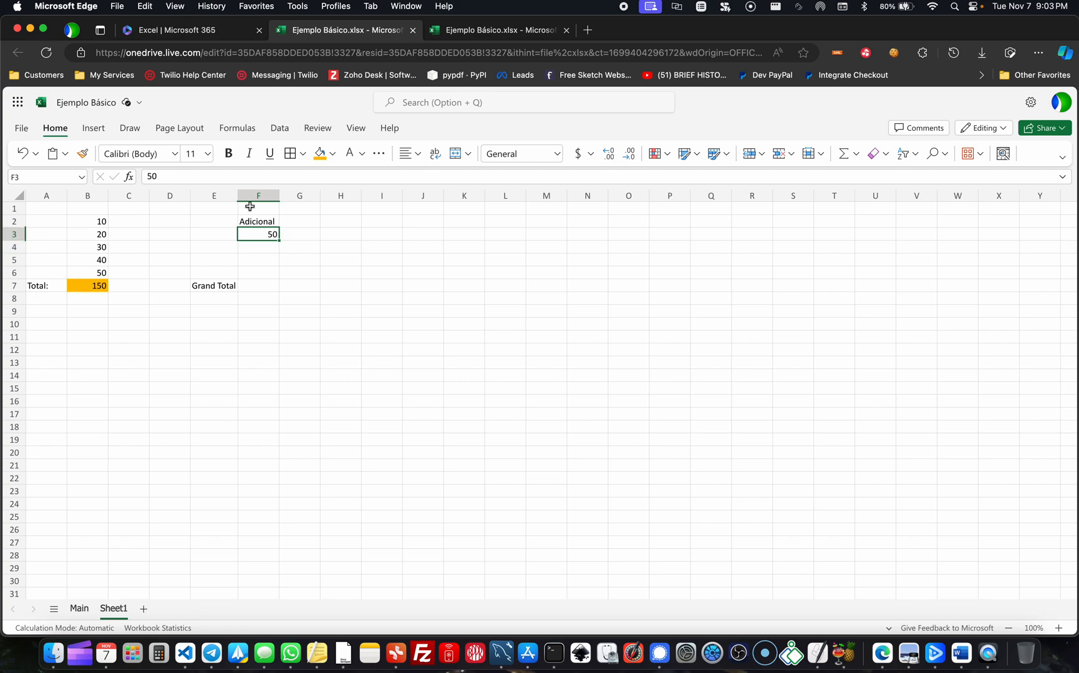
pyautogui.moveTo(274, 235); pyautogui.dragTo(311, 234)
pyautogui.click(271, 235)
pyautogui.doubleClick(259, 235)
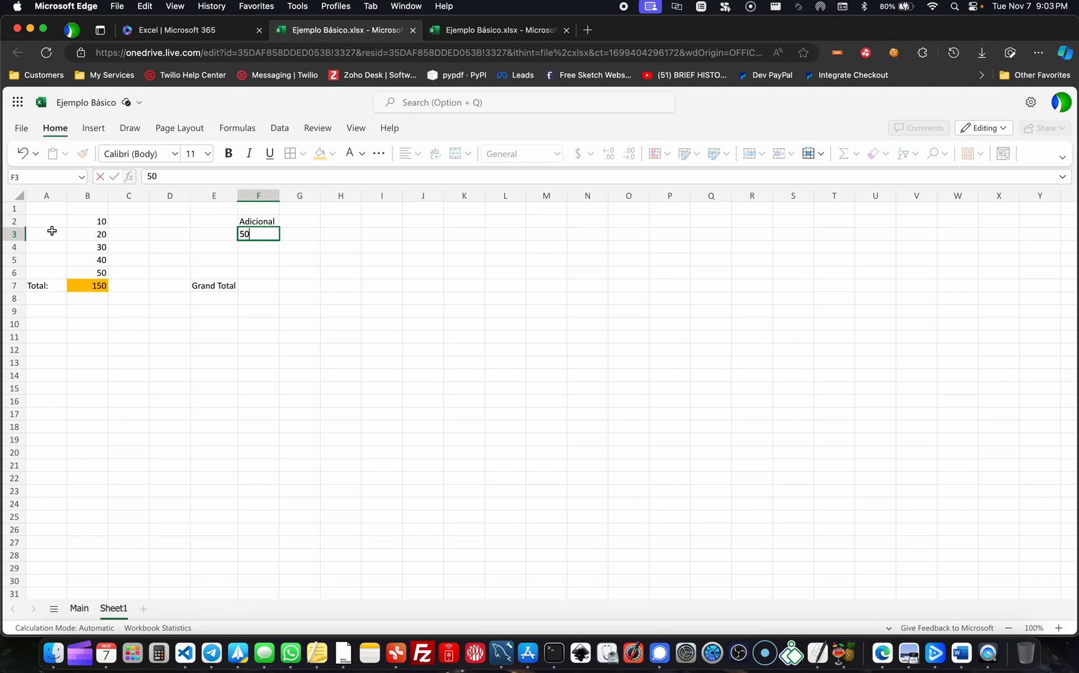
pyautogui.click(282, 298)
# - Begin the grand total formula in cell F7 with a reference to the total, =B7
pyautogui.click(261, 287)
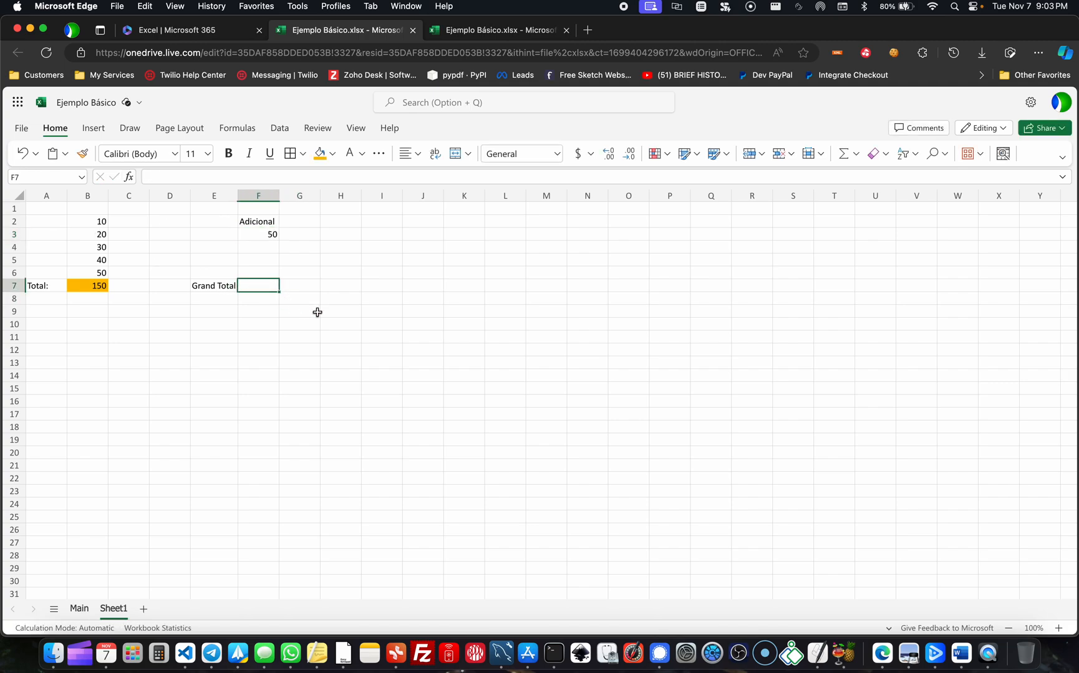
pyautogui.write('=')
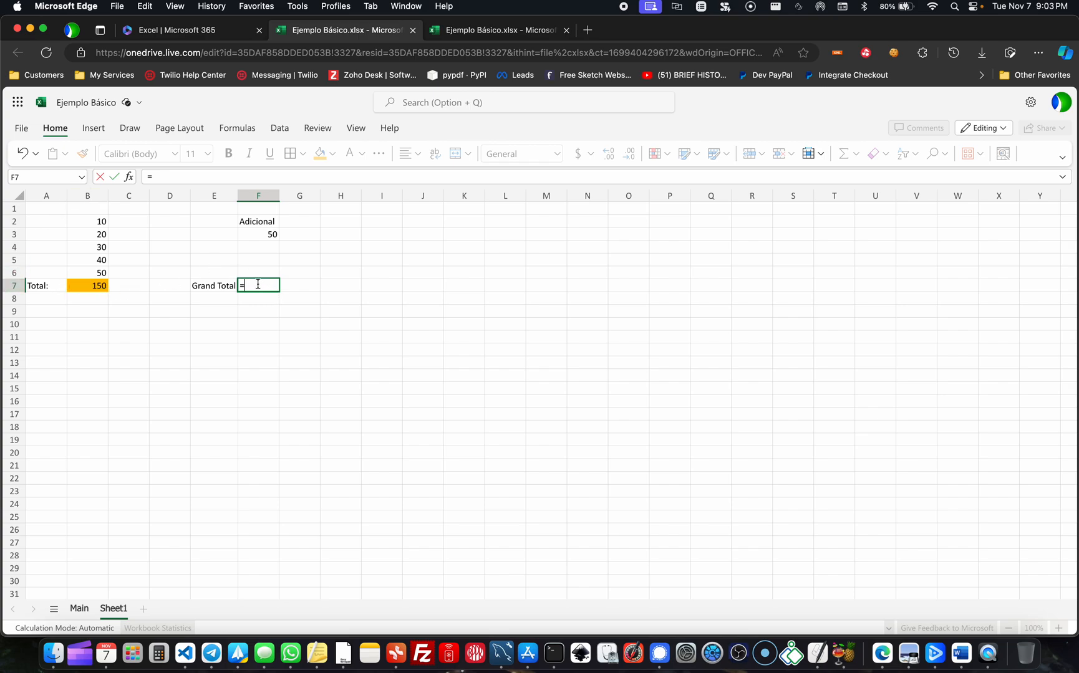
pyautogui.write('7+')
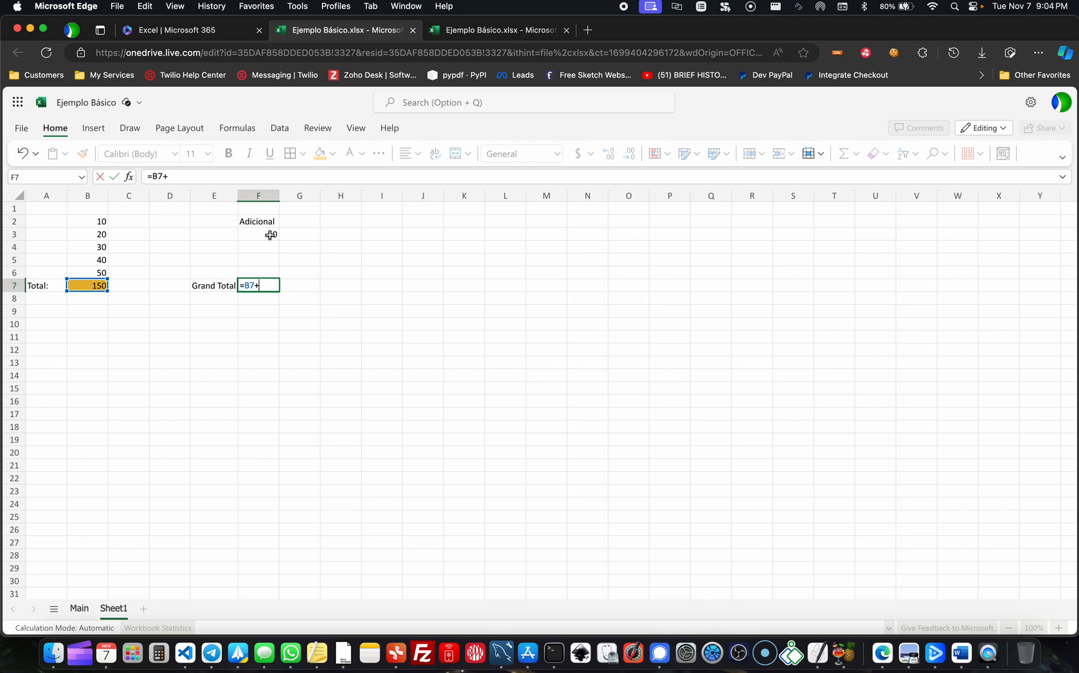
# - Complete the grand total formula in F7 as =B7+F3 and check it against its source cells
pyautogui.click(266, 234)
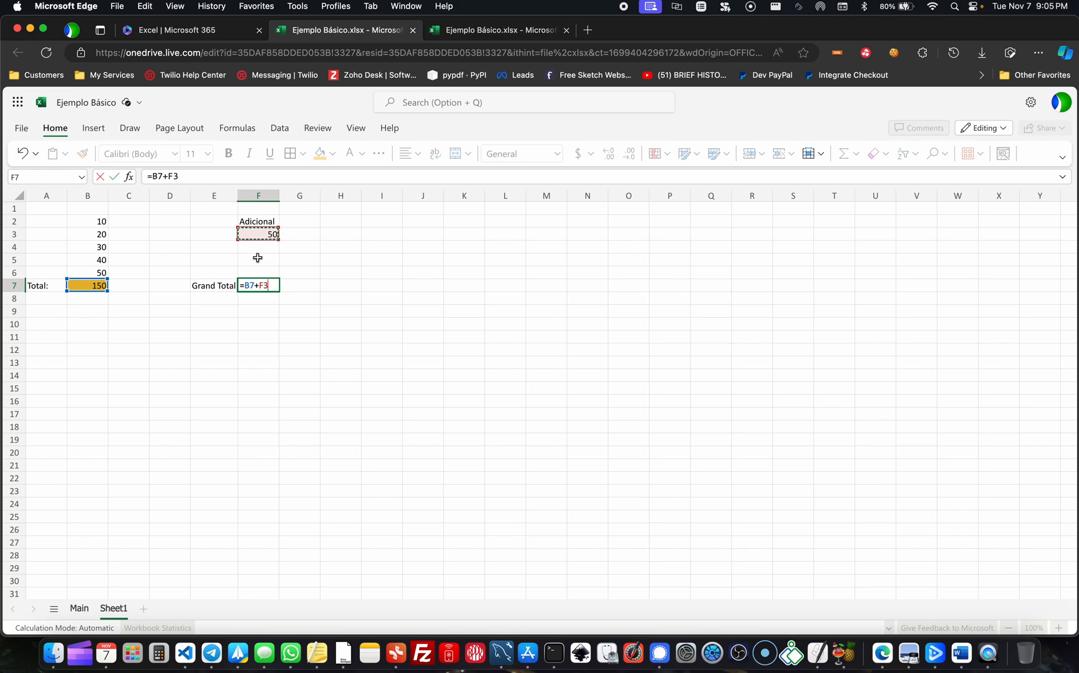
pyautogui.press('Return')
pyautogui.press('Up')
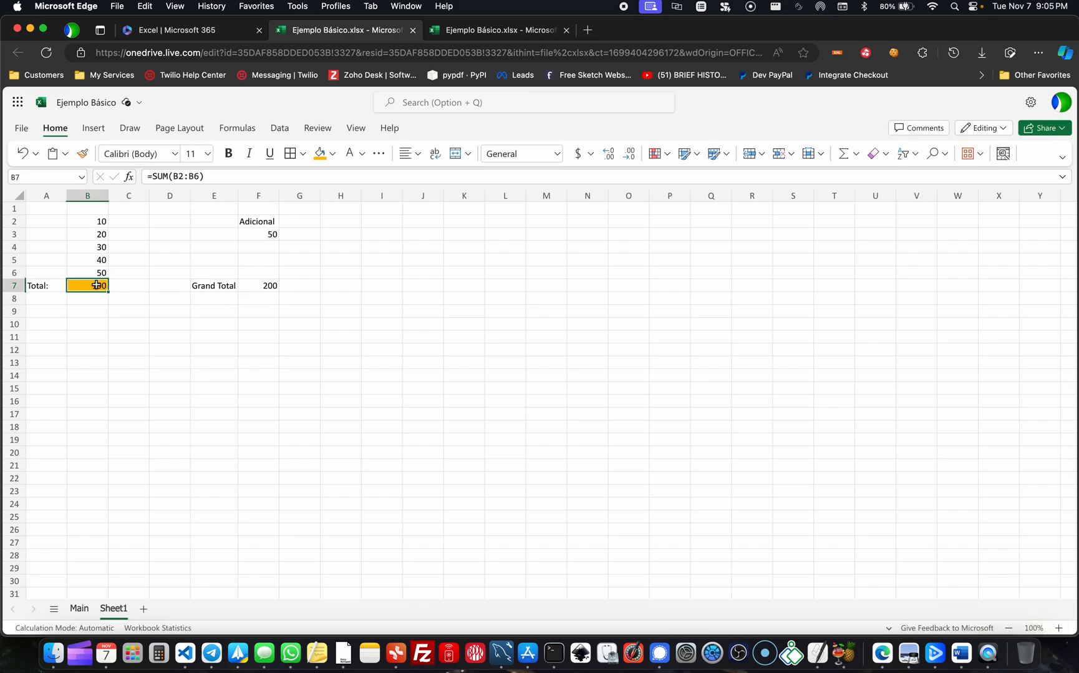
pyautogui.click(268, 234)
pyautogui.click(264, 288)
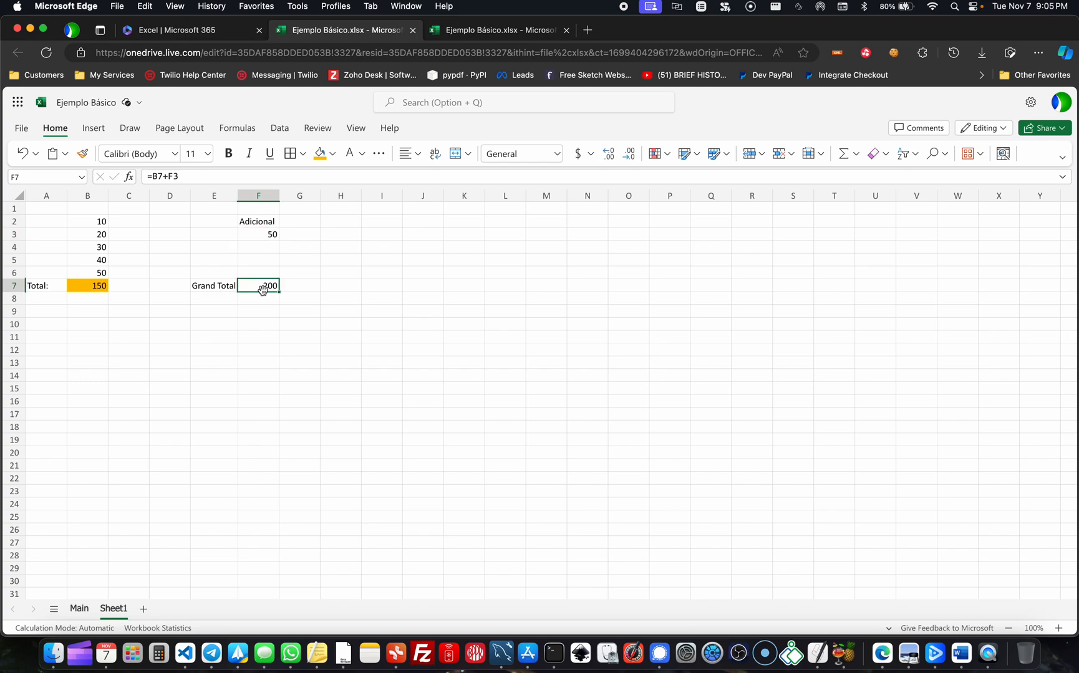
# - Make the Grand Total label and value in E7:F7 bold with a yellow fill
pyautogui.moveTo(212, 286); pyautogui.dragTo(268, 287)
pyautogui.click(225, 157)
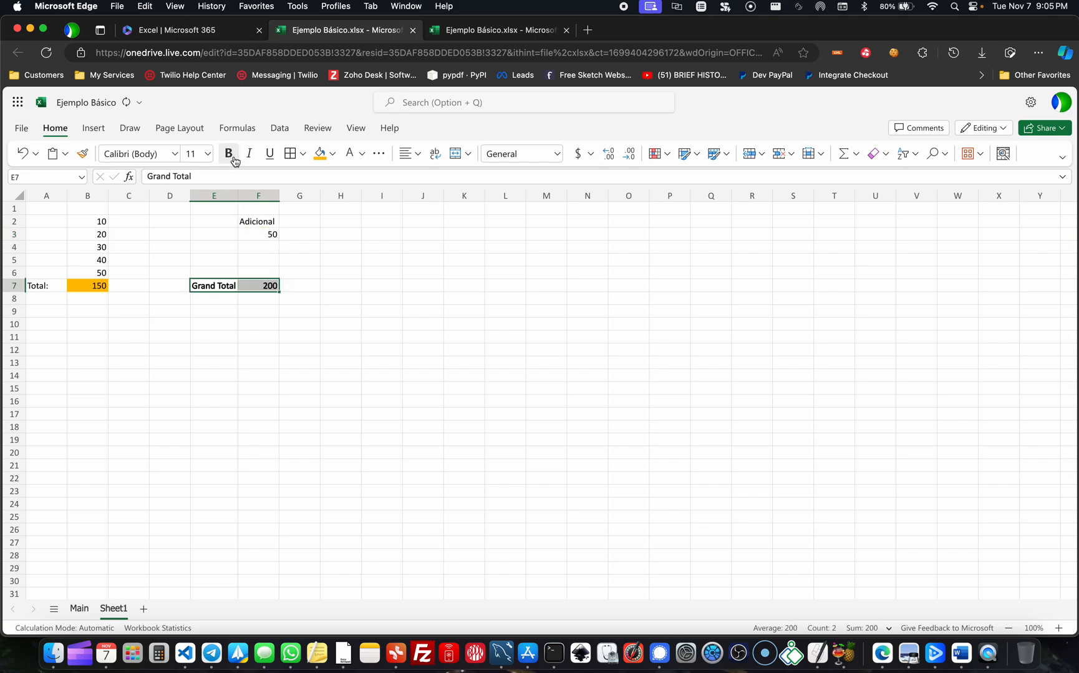
pyautogui.click(333, 156)
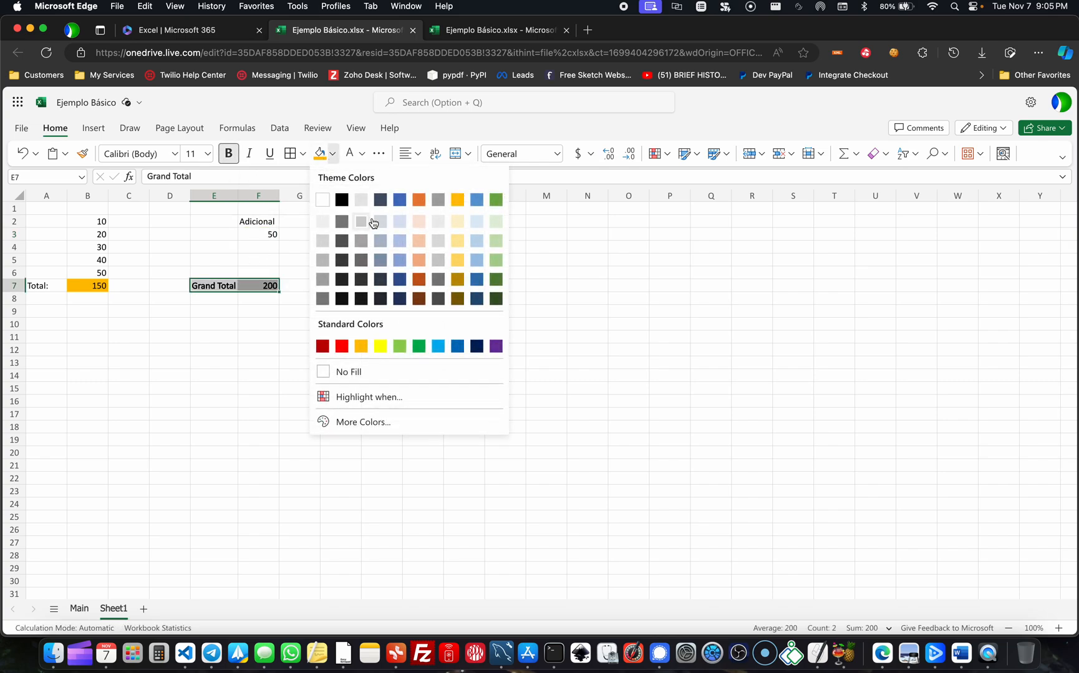
pyautogui.click(378, 345)
pyautogui.click(299, 362)
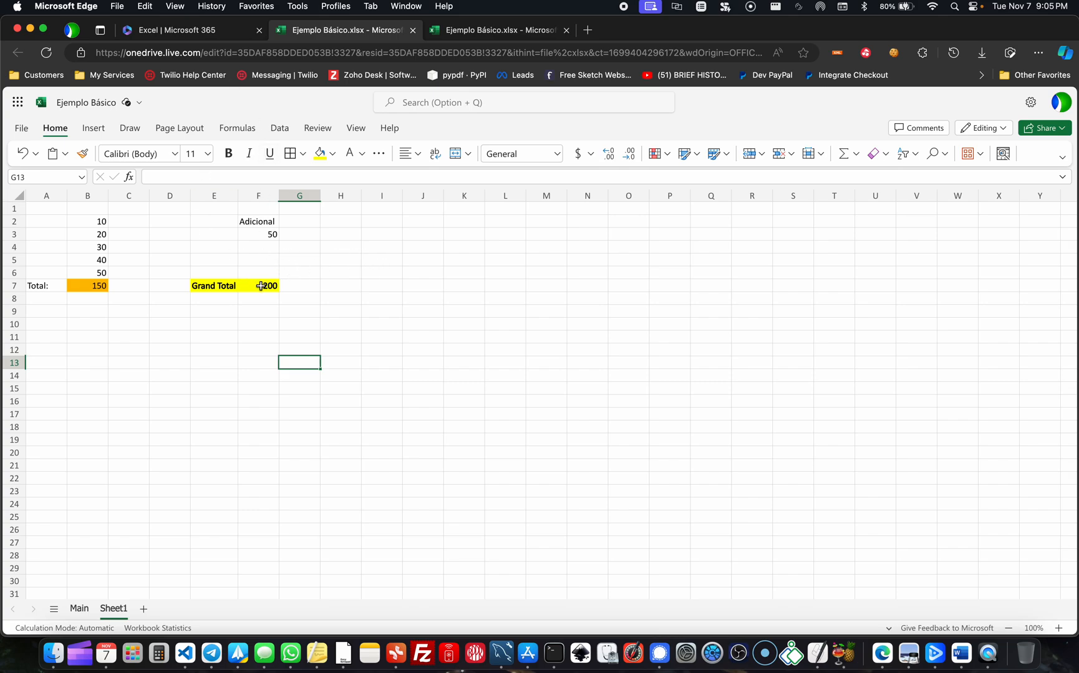
# - Try the cell-by-cell sum =B2+B3+B4+B5+B6 in C7 as an alternative to the SUM formula, and discard it
pyautogui.click(95, 284)
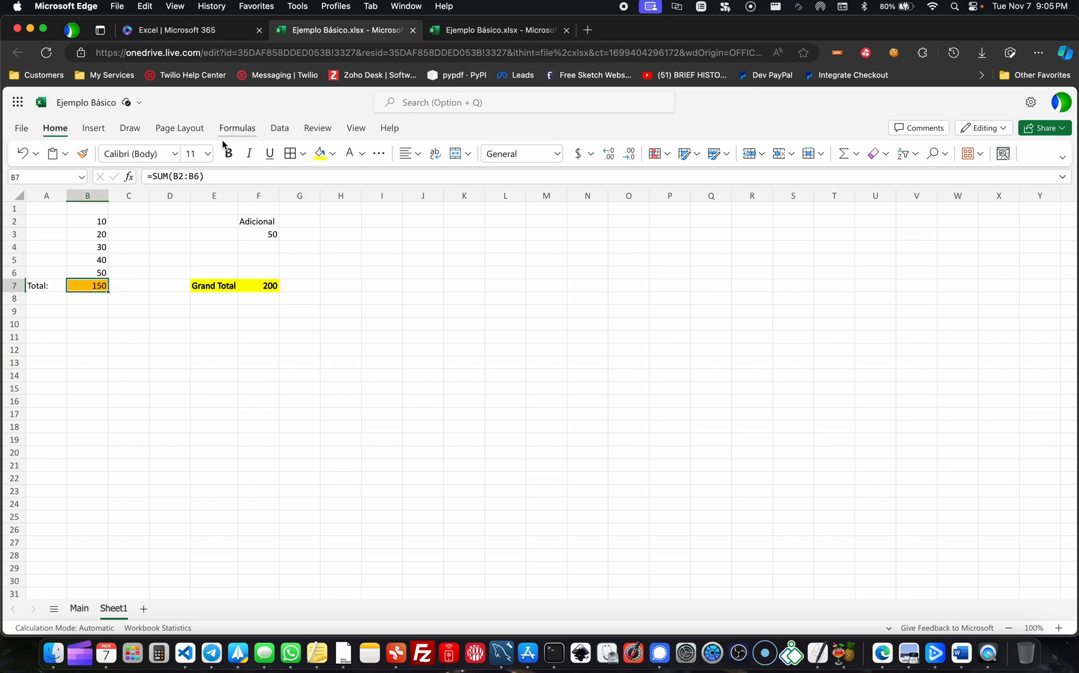
pyautogui.click(127, 293)
pyautogui.click(128, 286)
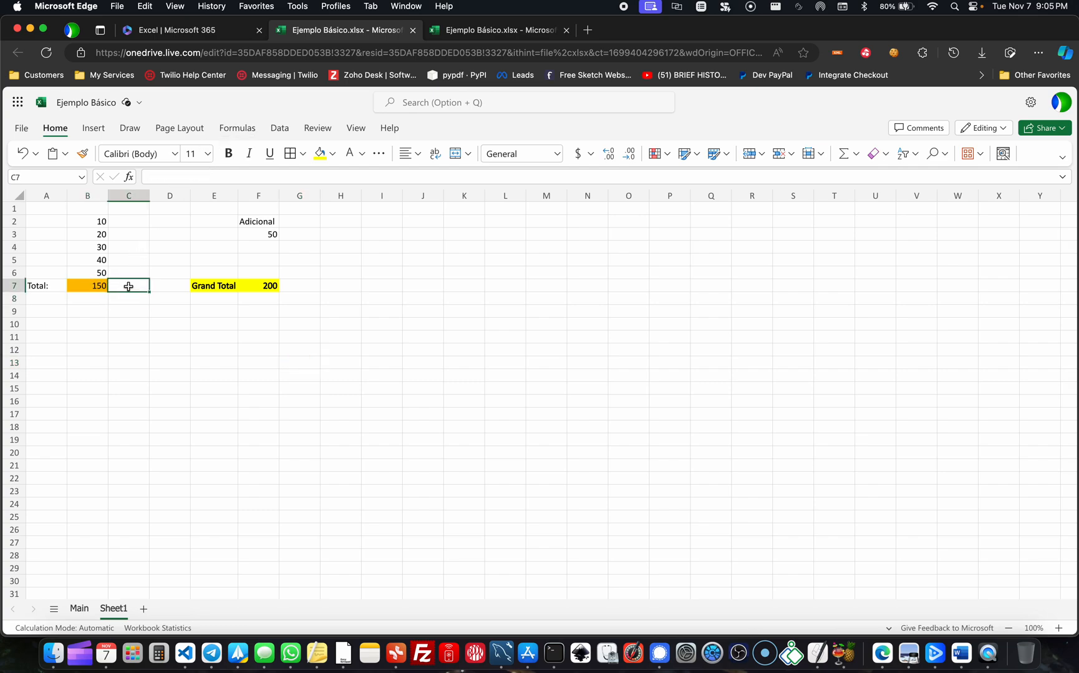
pyautogui.write('=')
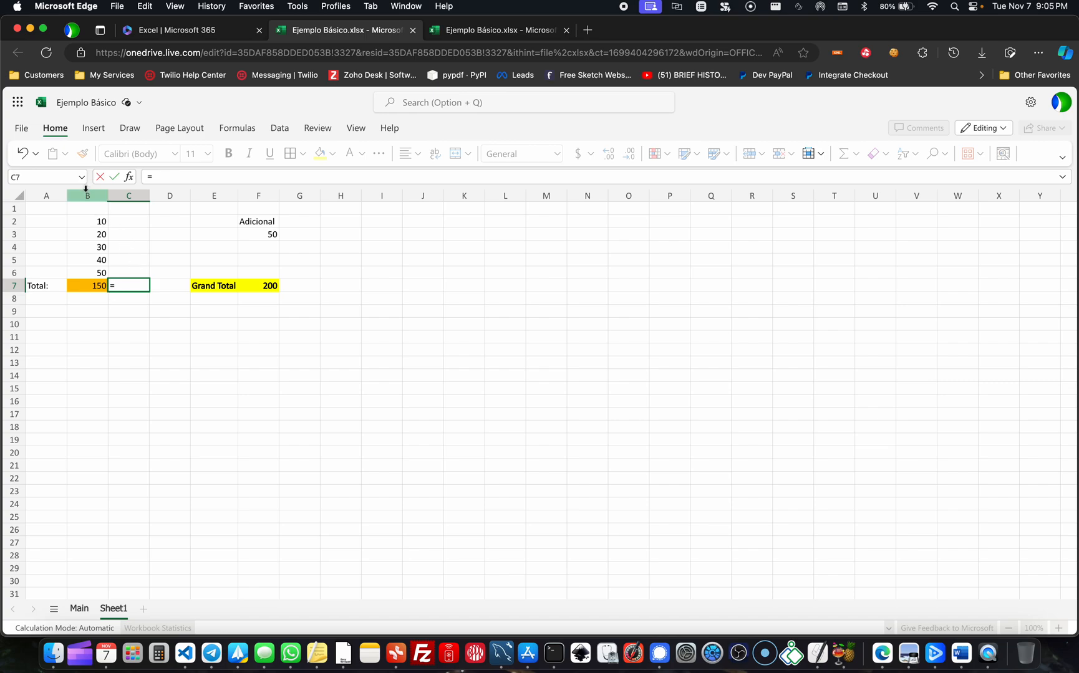
pyautogui.write('B@')
pyautogui.press('BackSpace')
pyautogui.write('2')
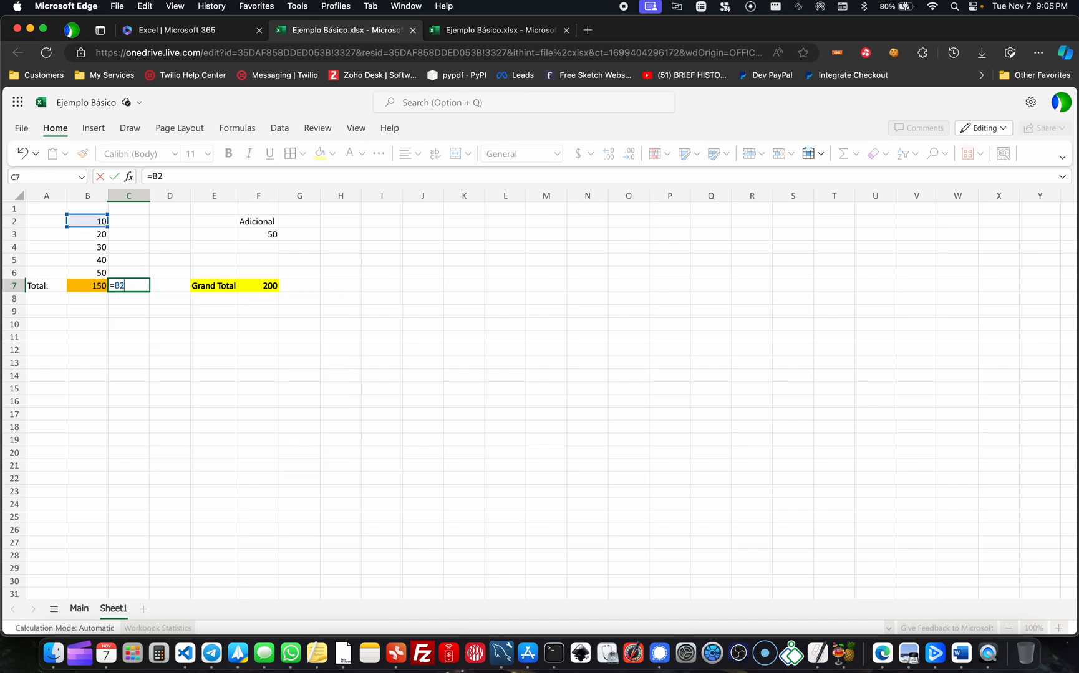
pyautogui.write('+B3')
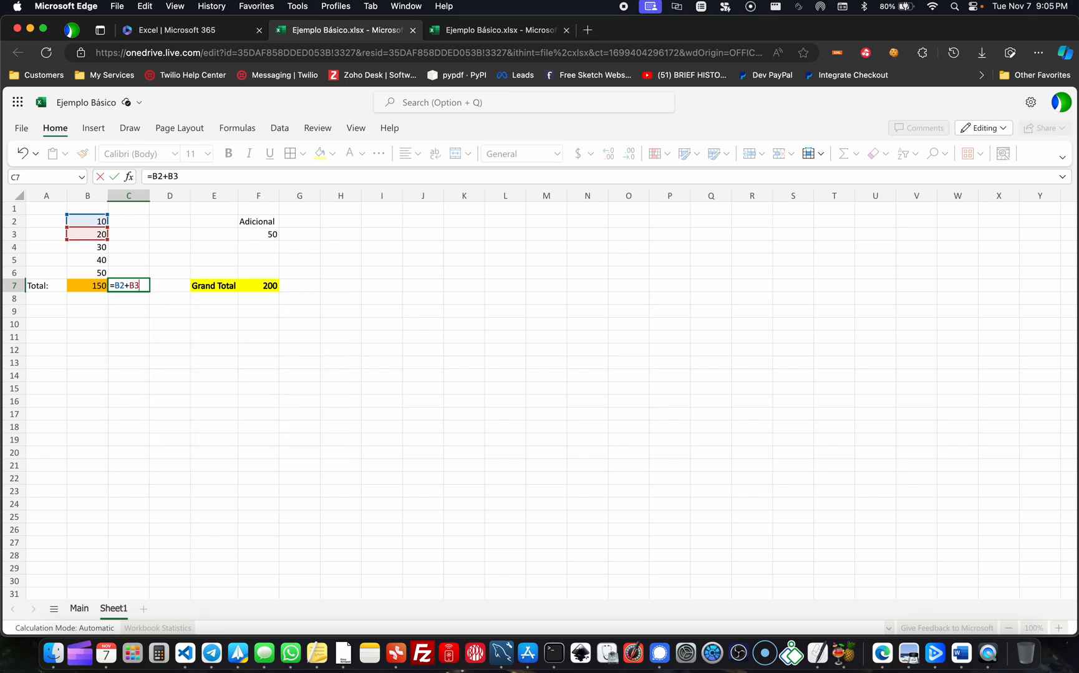
pyautogui.write('+B4')
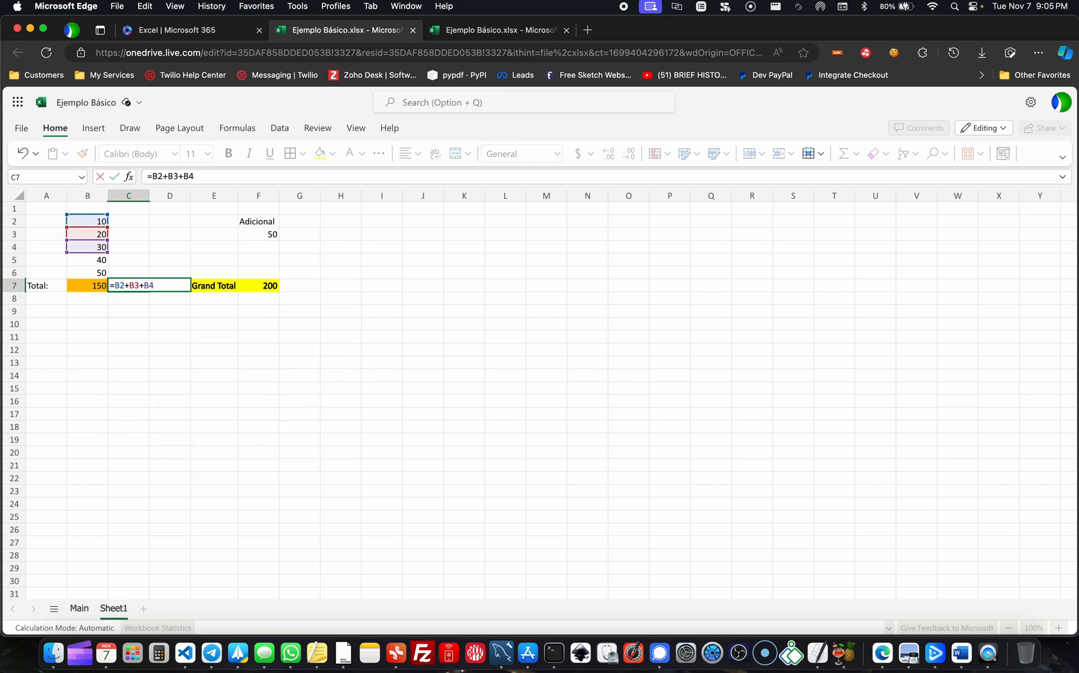
pyautogui.write('+B5')
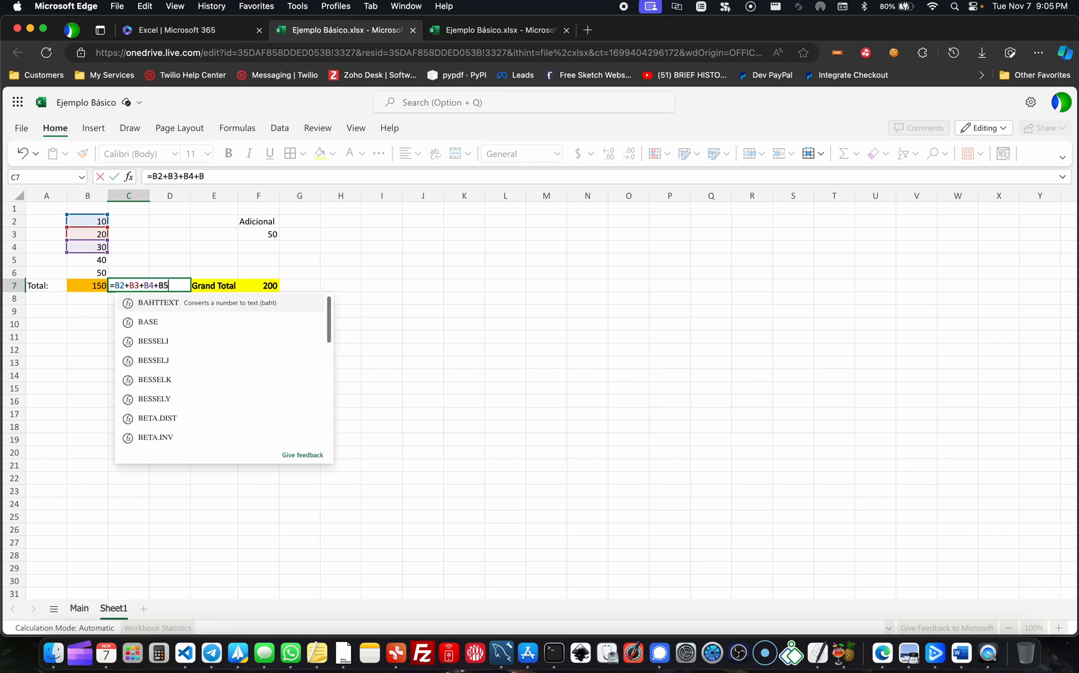
pyautogui.write('+B6')
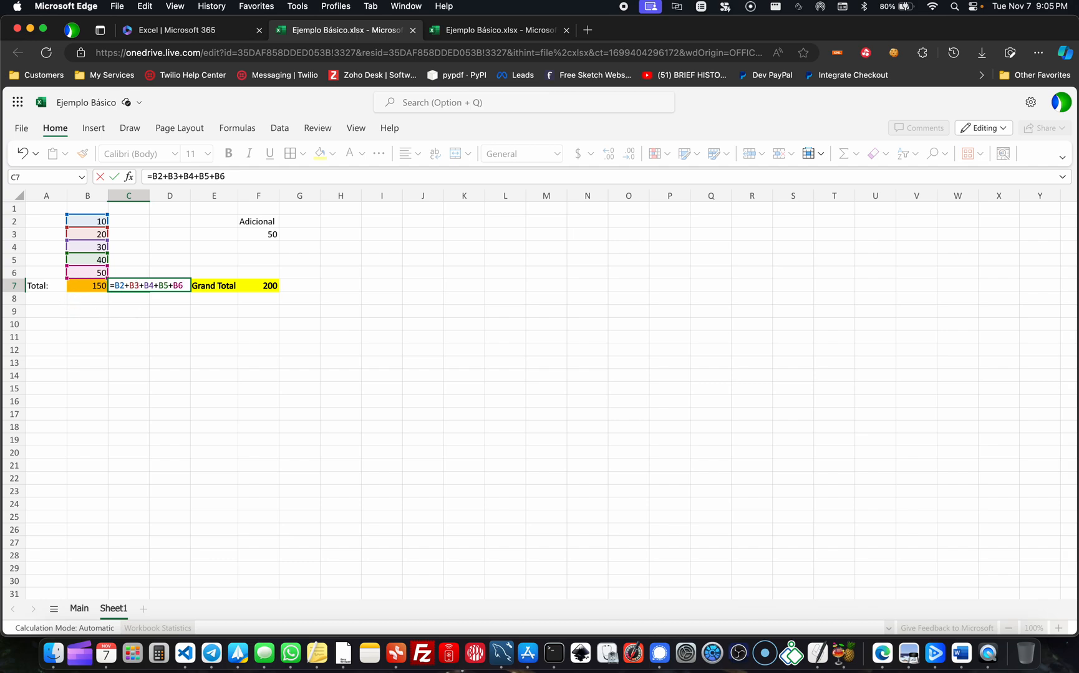
pyautogui.press('Escape')
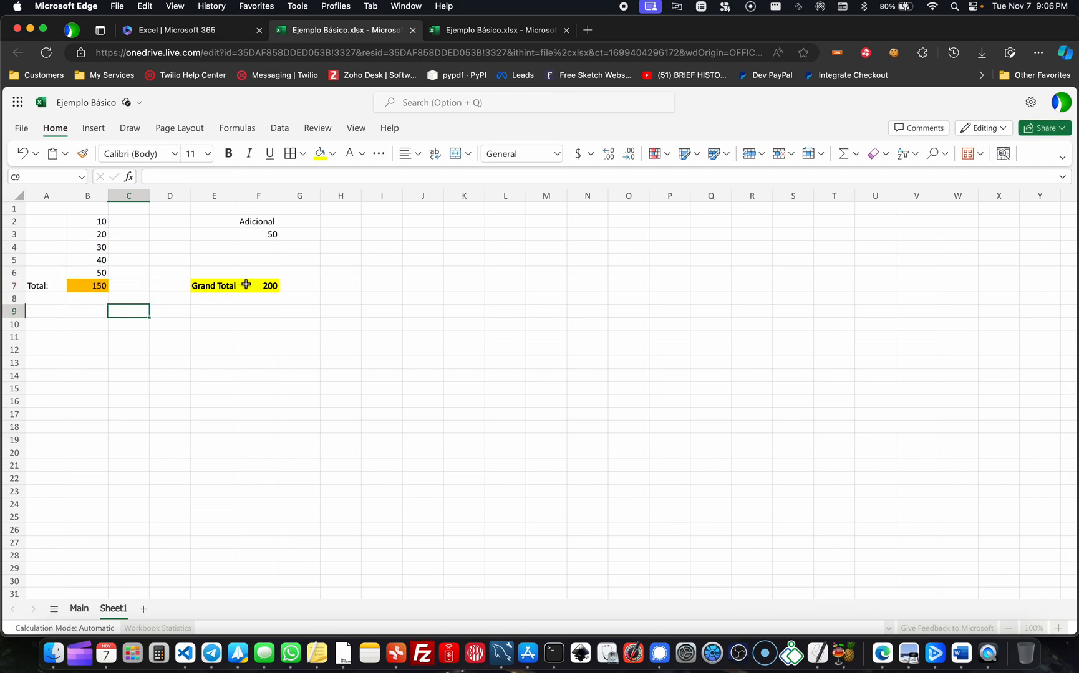
# - Review the grand total's source cells and change the formula in F7 to the subtraction =B7-F3
pyautogui.click(260, 287)
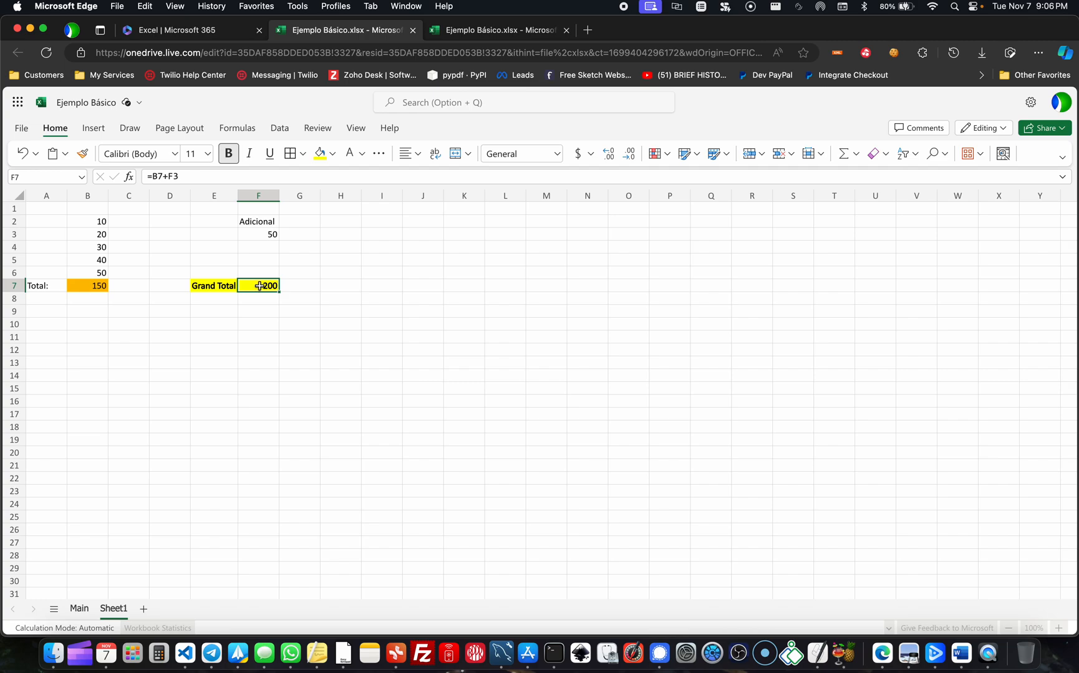
pyautogui.click(80, 286)
pyautogui.click(264, 230)
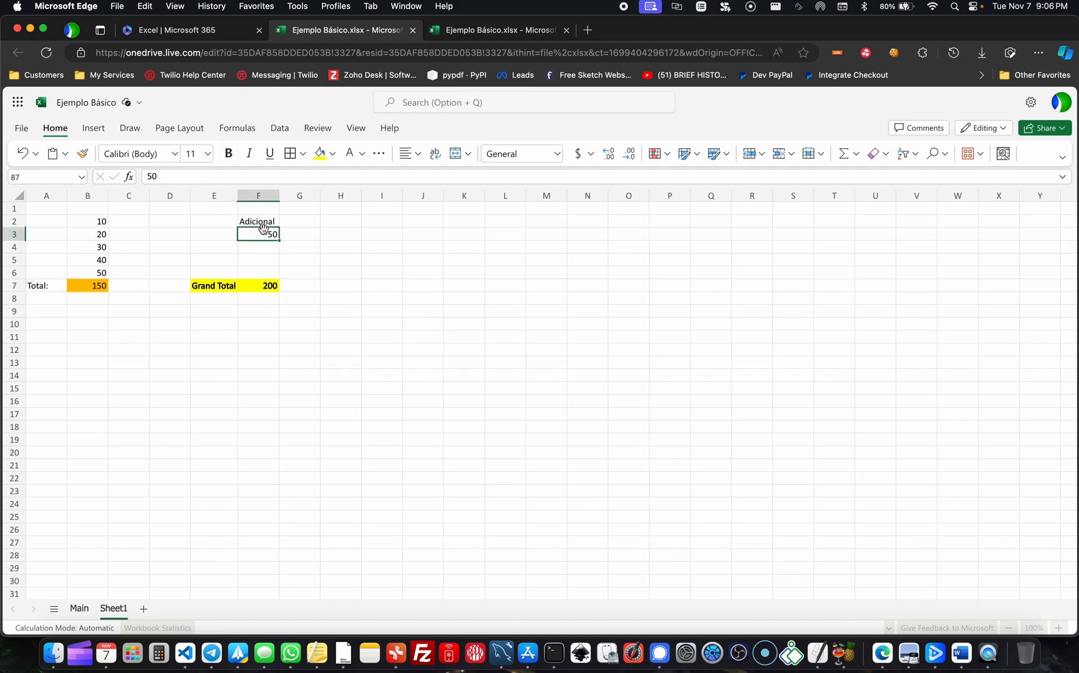
pyautogui.click(265, 287)
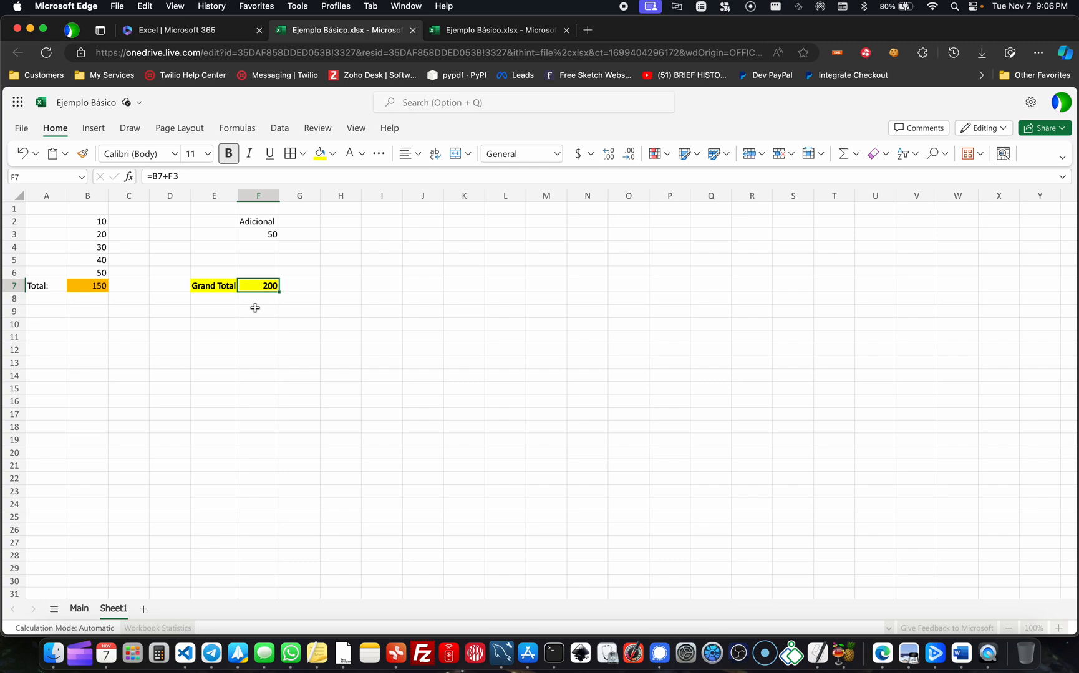
pyautogui.doubleClick(261, 283)
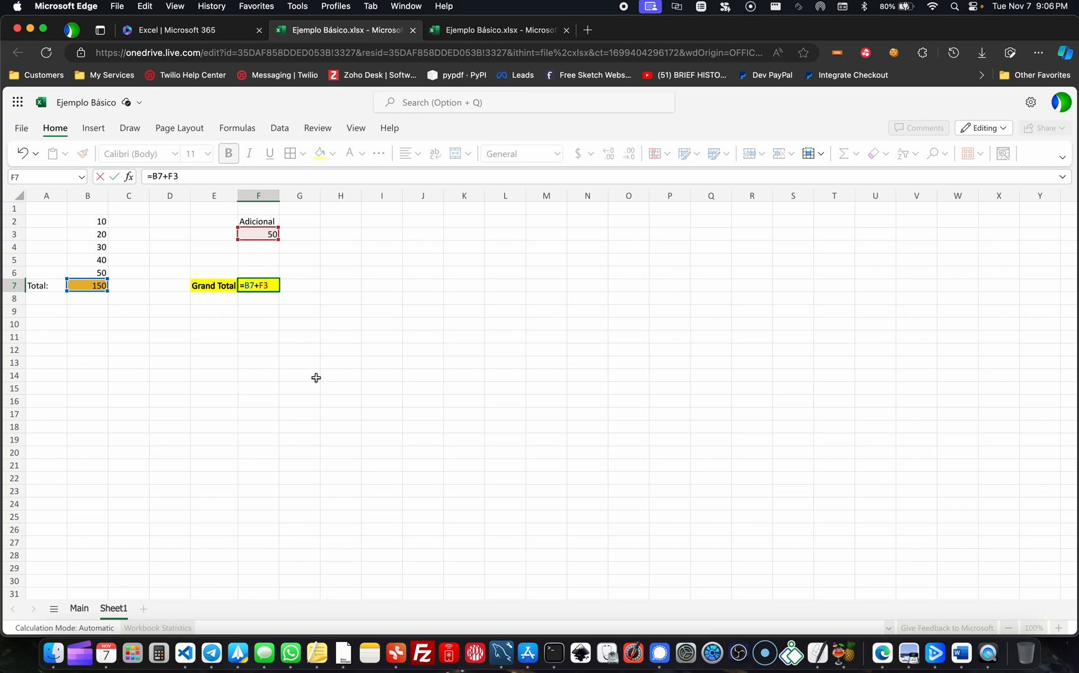
pyautogui.press('BackSpace')
pyautogui.write('-')
pyautogui.press('Return')
pyautogui.click(278, 280)
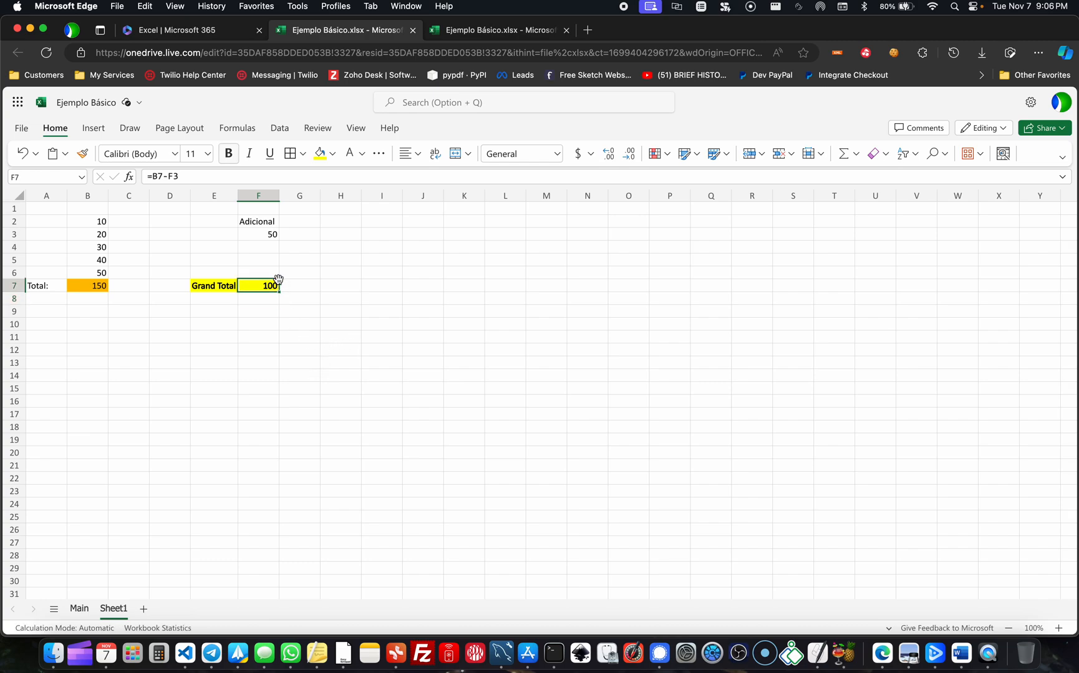
pyautogui.moveTo(151, 177); pyautogui.dragTo(212, 176)
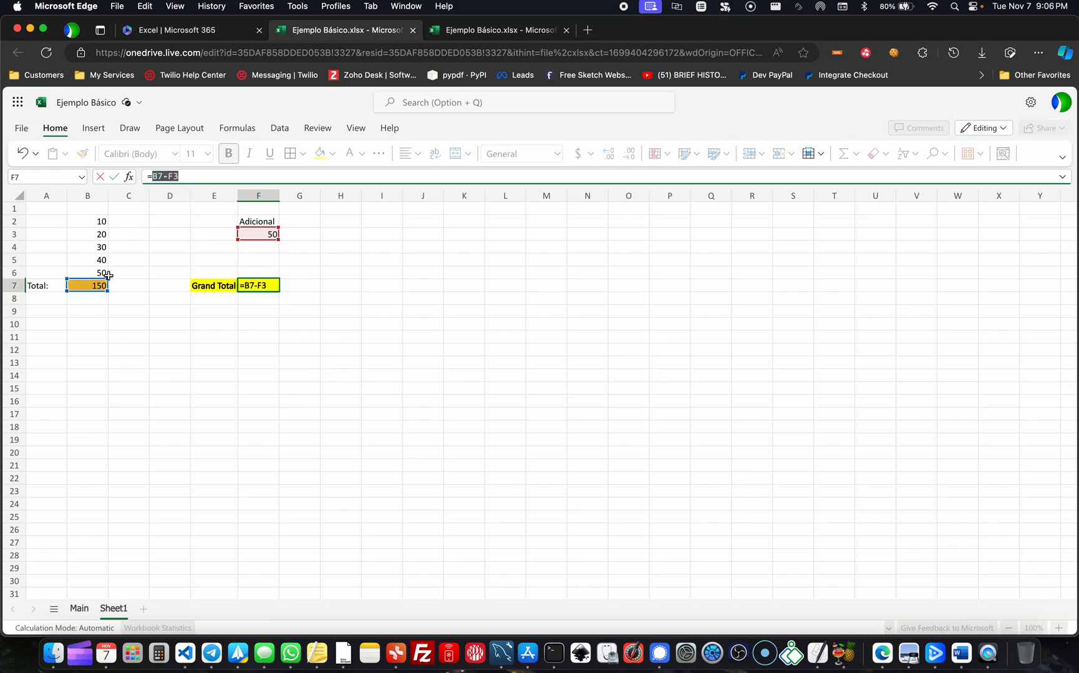
pyautogui.click(139, 336)
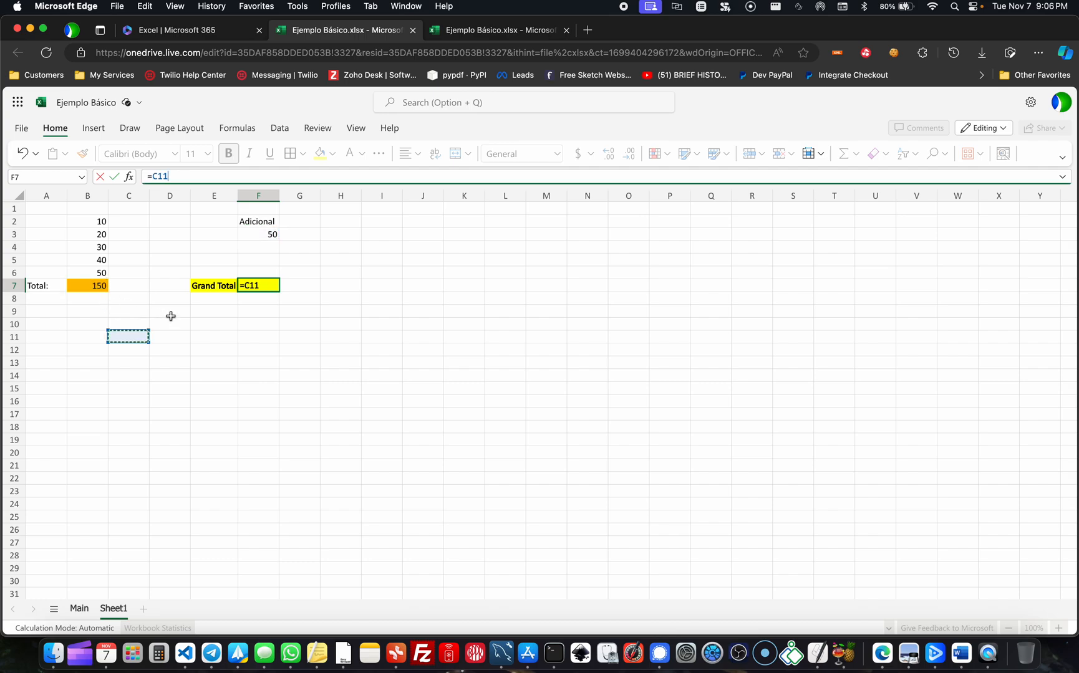
pyautogui.click(125, 296)
pyautogui.click(231, 231)
pyautogui.click(276, 231)
pyautogui.click(256, 219)
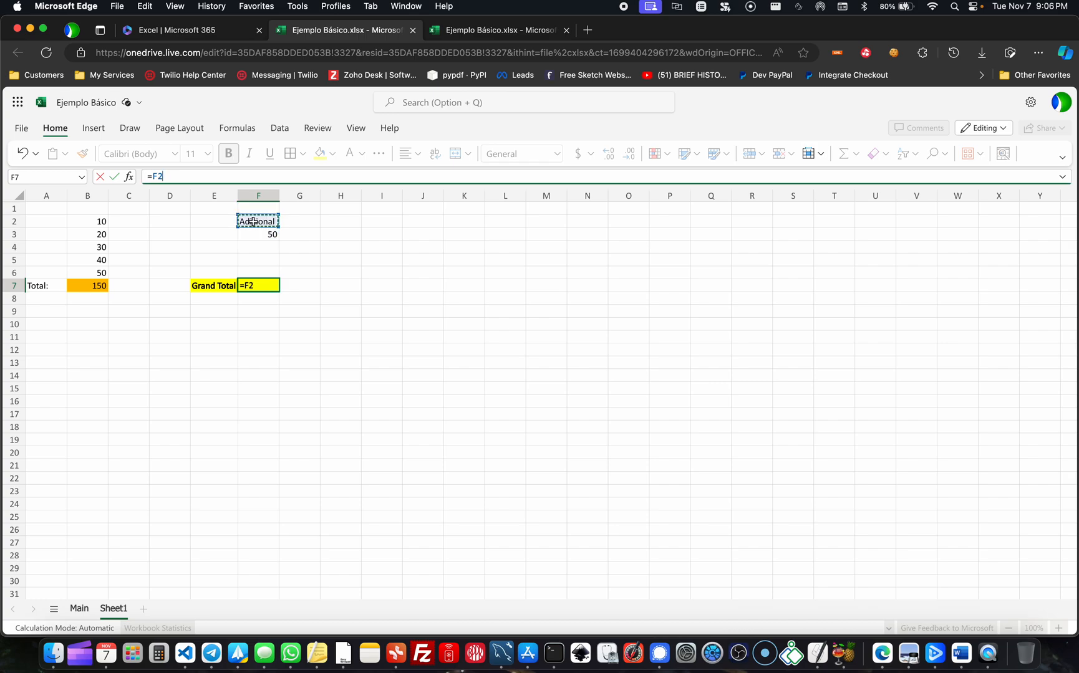
pyautogui.click(88, 260)
pyautogui.click(340, 221)
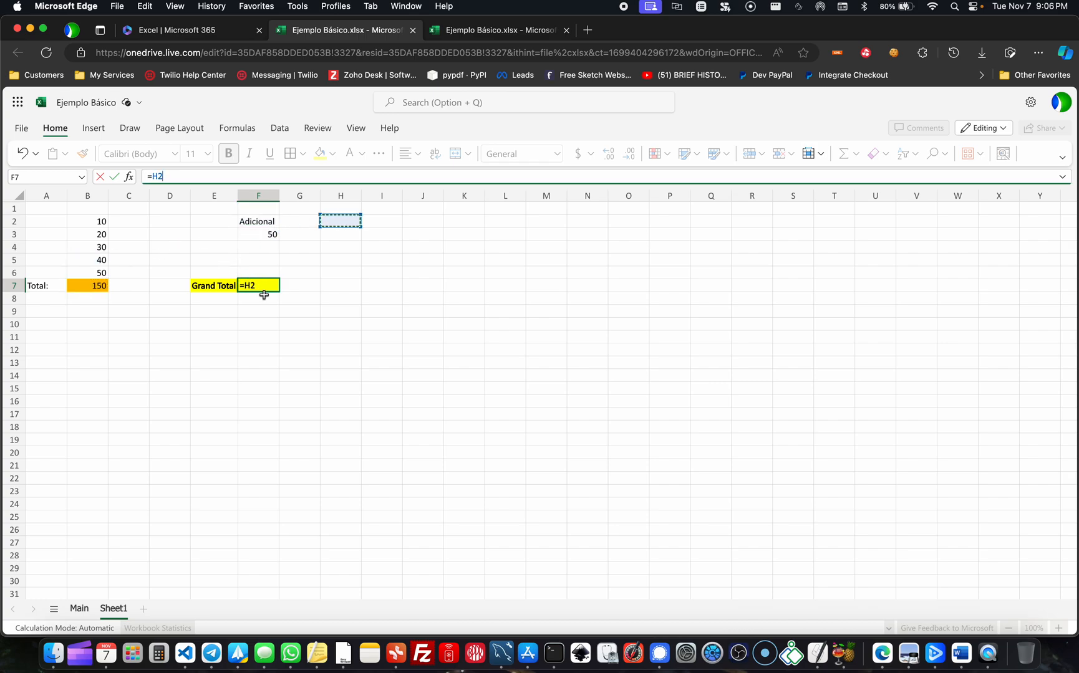
pyautogui.press('Escape')
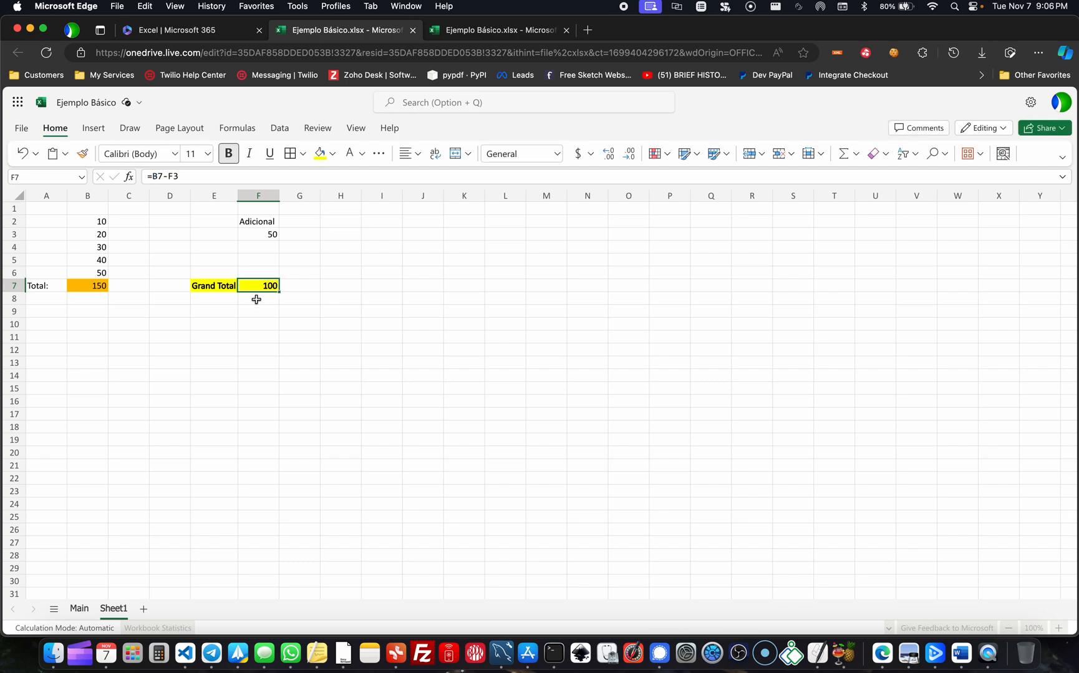
# - Enter the undo shortcut note "CTRL + Z" in cell F10
pyautogui.click(243, 360)
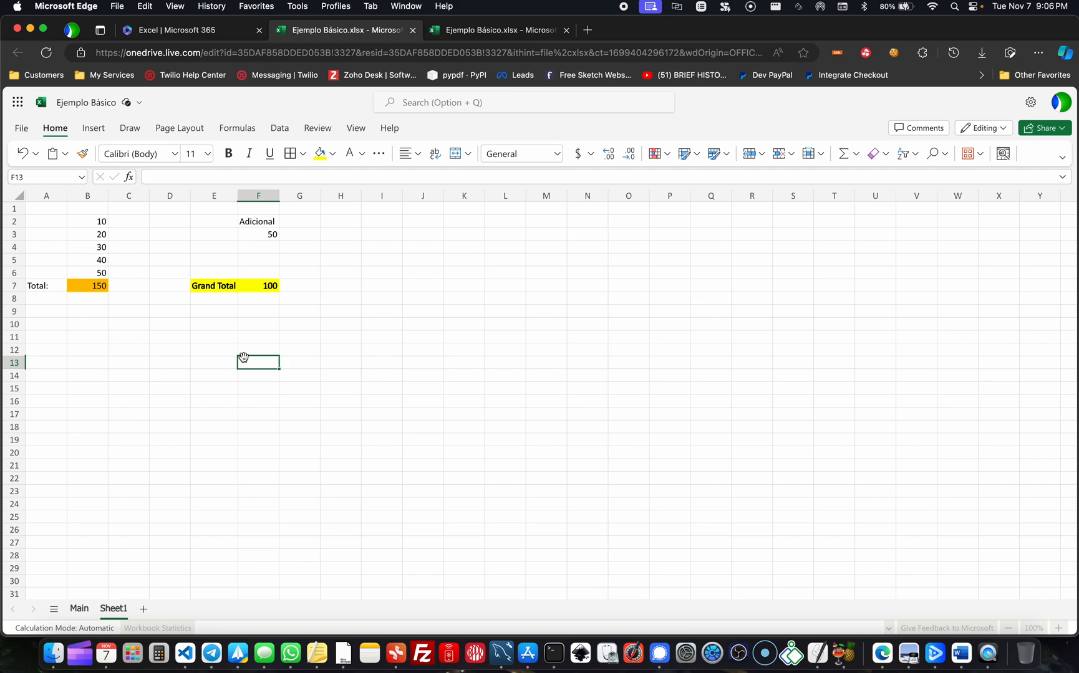
pyautogui.moveTo(243, 358); pyautogui.dragTo(239, 323)
pyautogui.write('C')
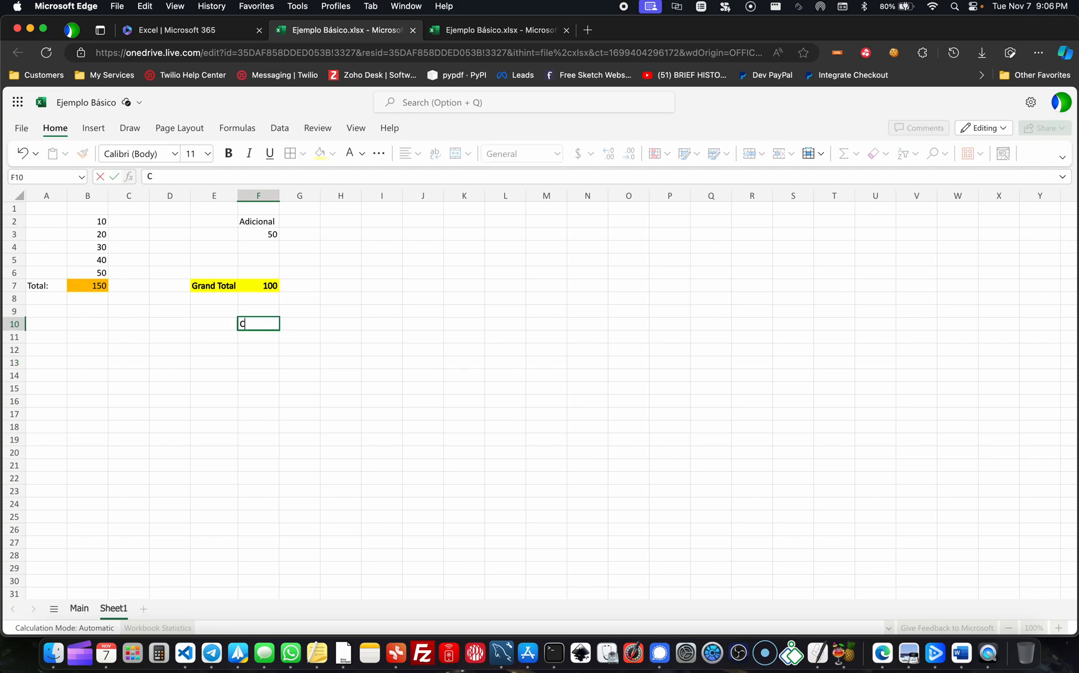
pyautogui.write('TRL + Z')
pyautogui.press('Return')
pyautogui.press('Up')
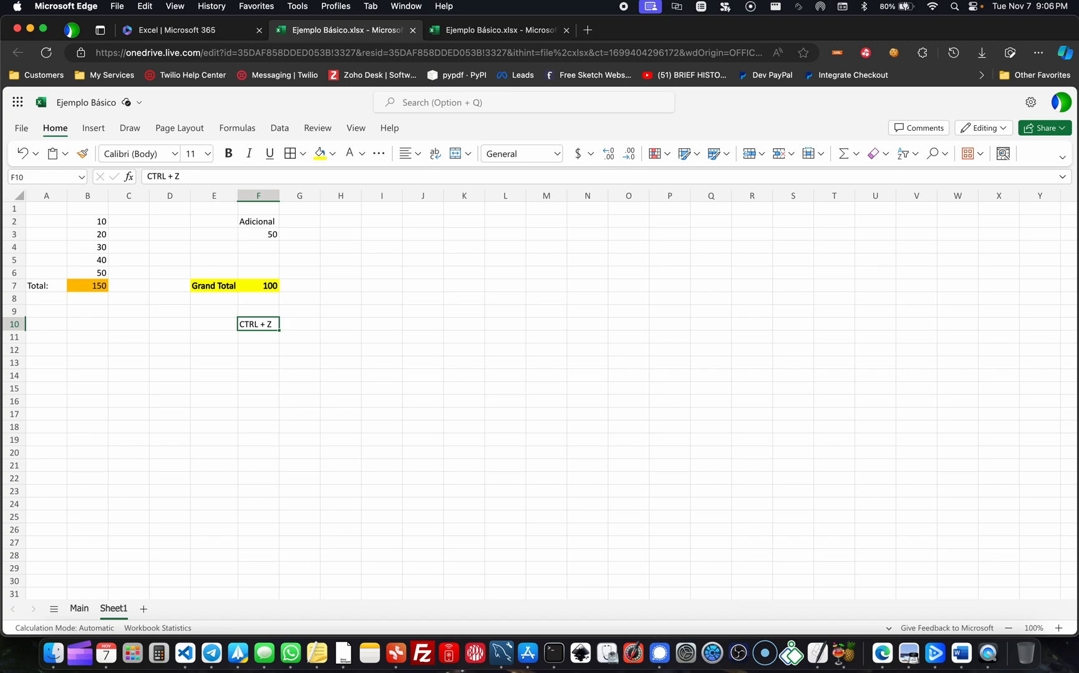
# - Undo the note in F10 and the subtraction change in F7, restoring the formula =B7+F3
pyautogui.hotkey('ctrl', 'z')
pyautogui.click(315, 307)
pyautogui.click(247, 312)
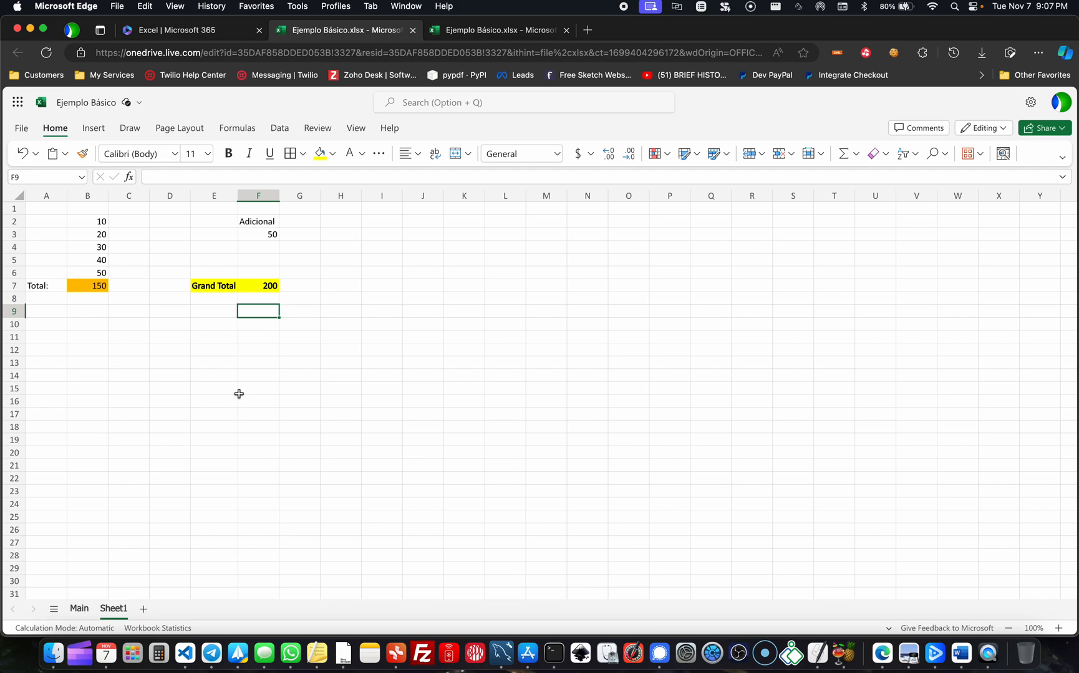
pyautogui.click(385, 283)
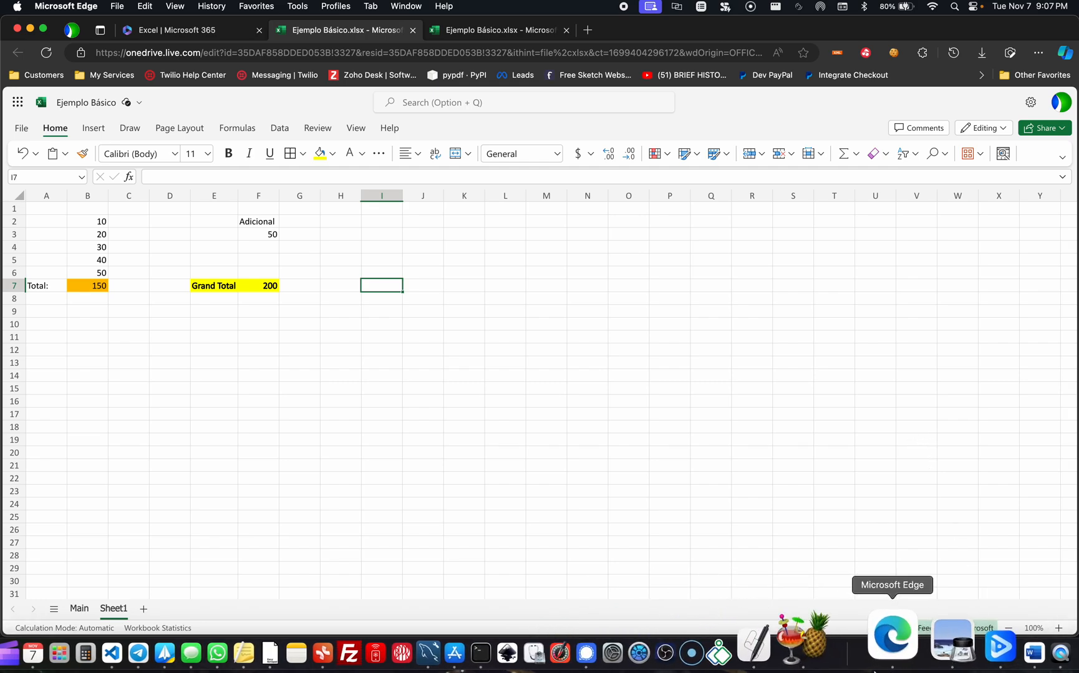
# - Review the class topics on the presentation slide and return to the Ejemplo Básico workbook
pyautogui.click(884, 657)
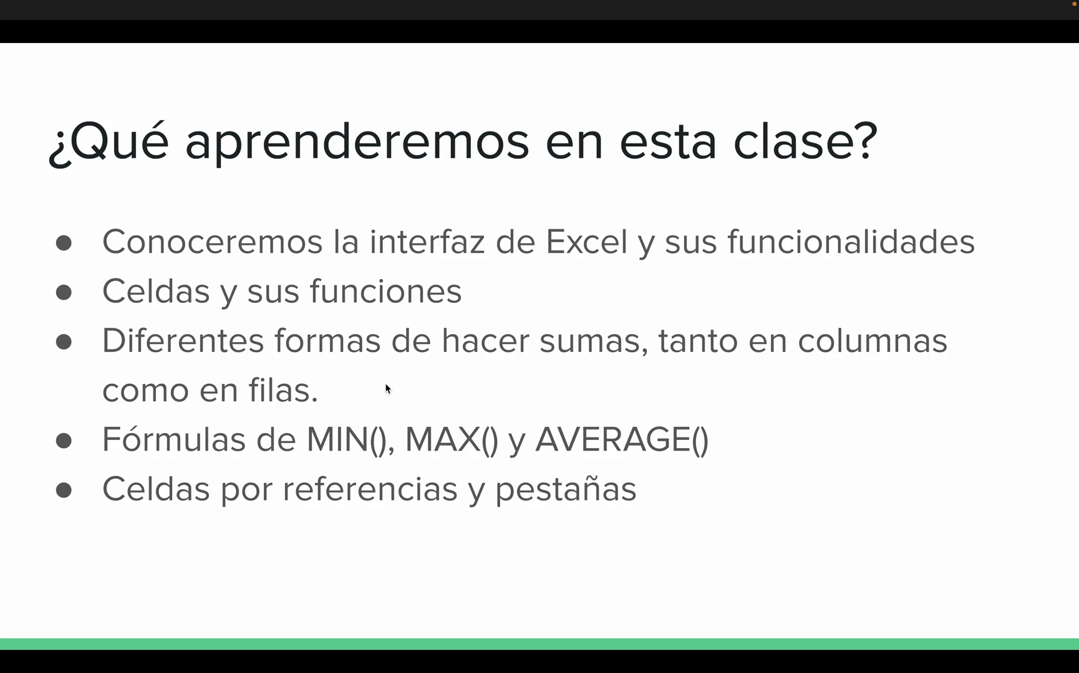
pyautogui.hotkey('ctrl', 'Up')
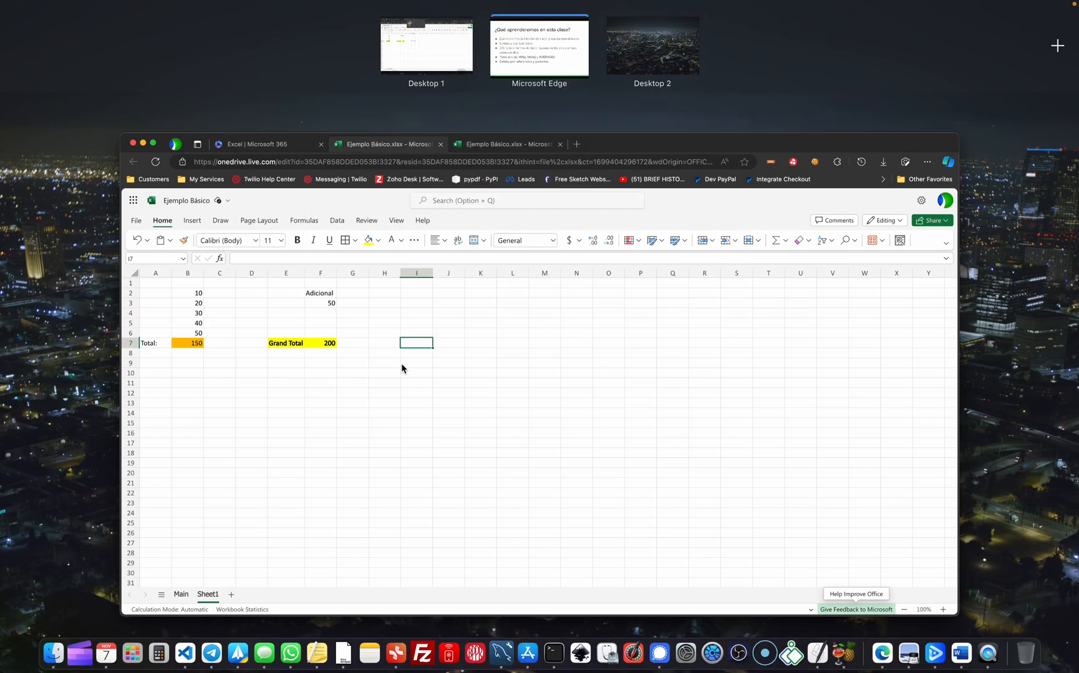
pyautogui.click(402, 365)
# - Enter the values 10, 20, 30 and 40 across row 11 in cells B11:E11
pyautogui.moveTo(92, 224); pyautogui.dragTo(94, 315)
pyautogui.click(104, 339)
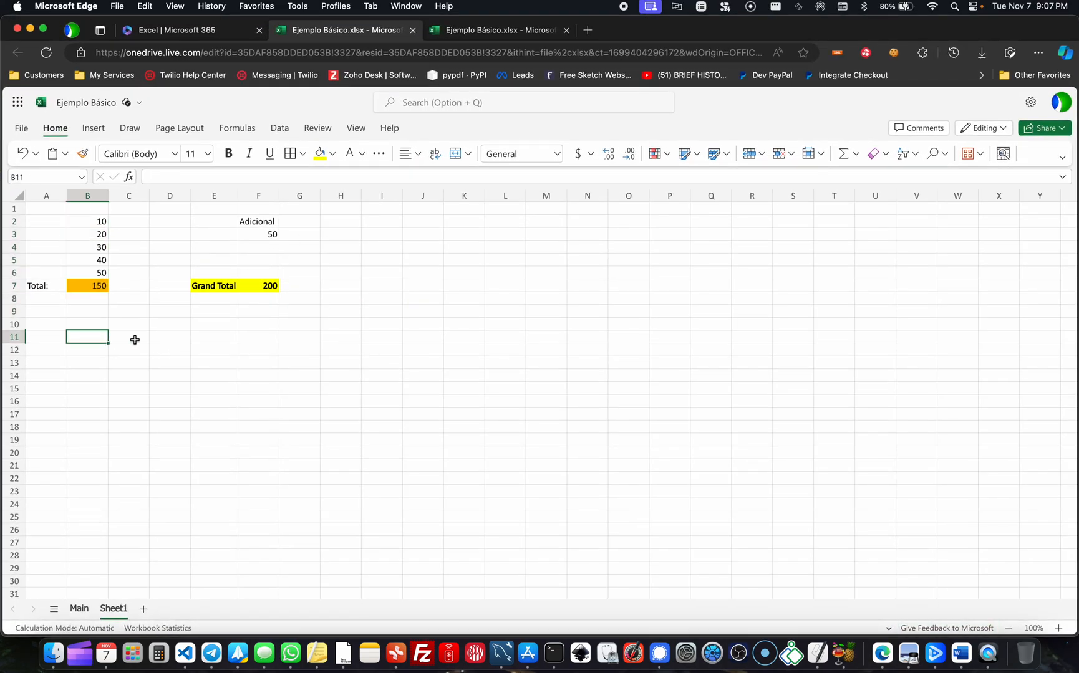
pyautogui.write('10')
pyautogui.press('Tab')
pyautogui.write('20')
pyautogui.press('Tab')
pyautogui.press('Tab')
pyautogui.write('3')
pyautogui.press('Left')
pyautogui.write('30')
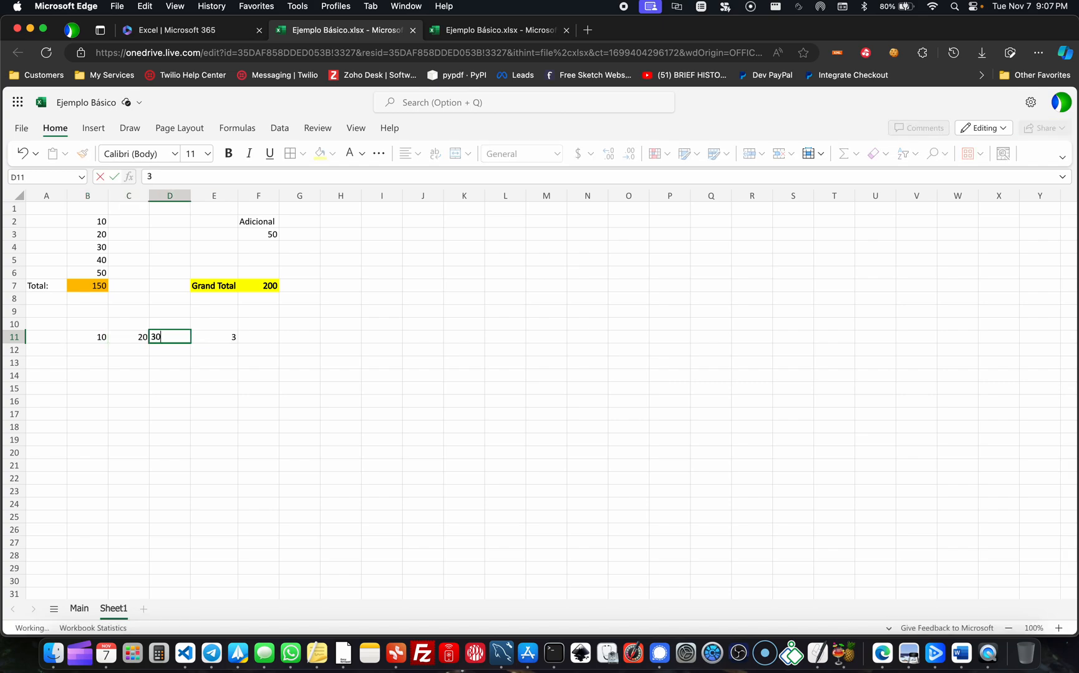
pyautogui.press('Tab')
pyautogui.write('40')
pyautogui.press('Tab')
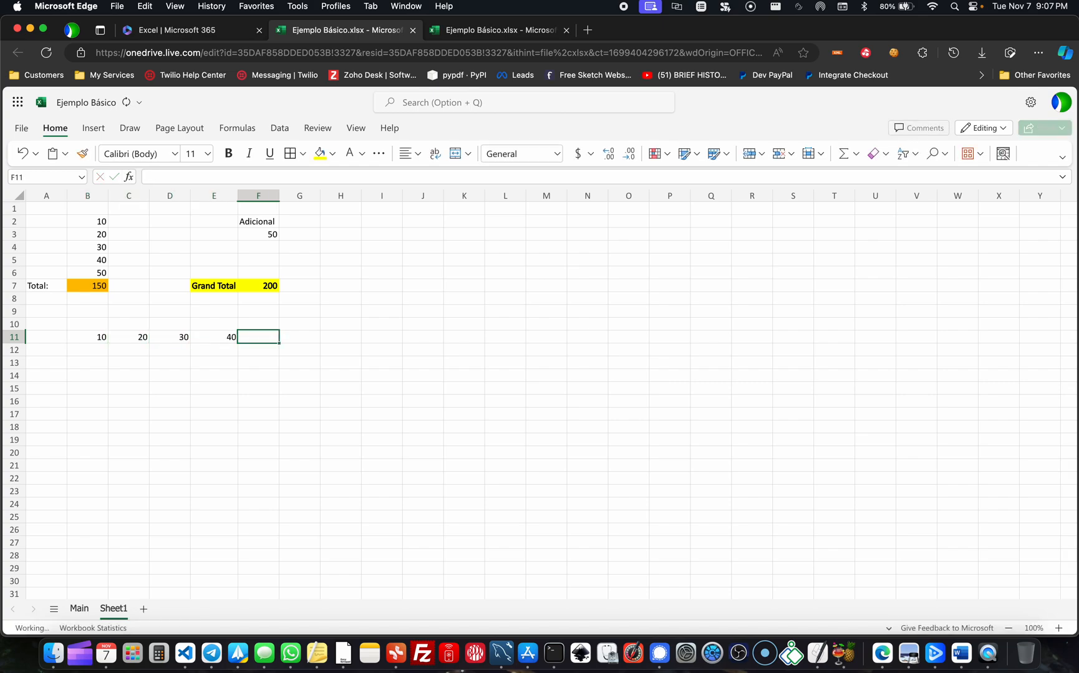
# - Enter the value 50 in cell F11 to complete the row of numbers
pyautogui.write('50')
pyautogui.press('Return')
pyautogui.press('Up')
pyautogui.press('Right')
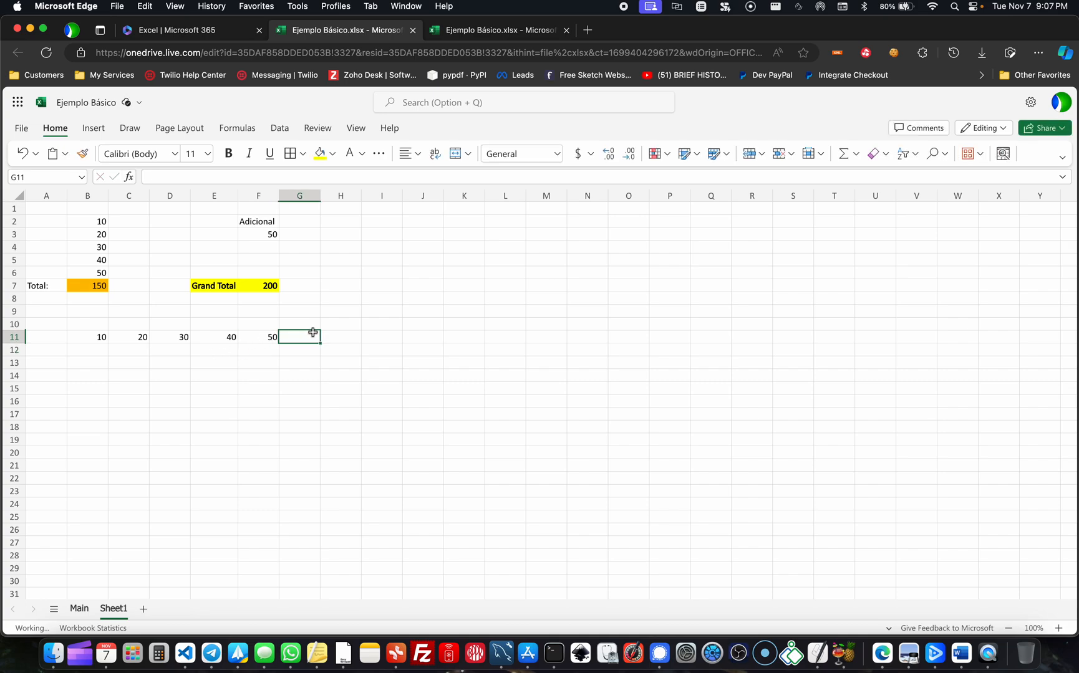
# - Enter the heading "Total" in cell G10 and make it bold
pyautogui.click(319, 373)
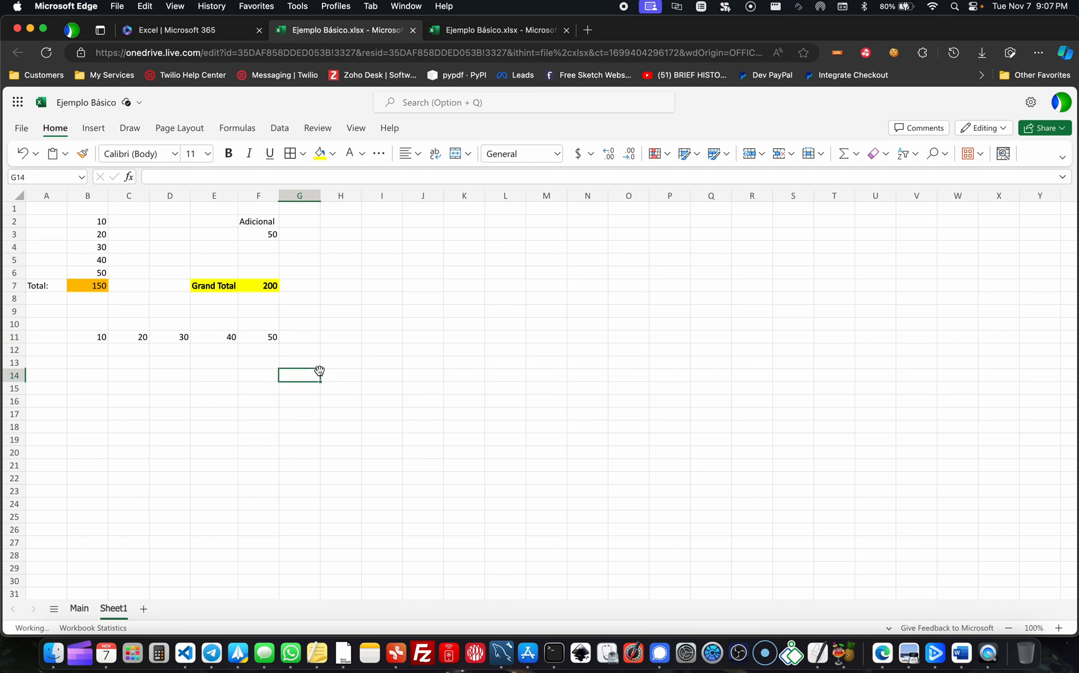
pyautogui.click(304, 338)
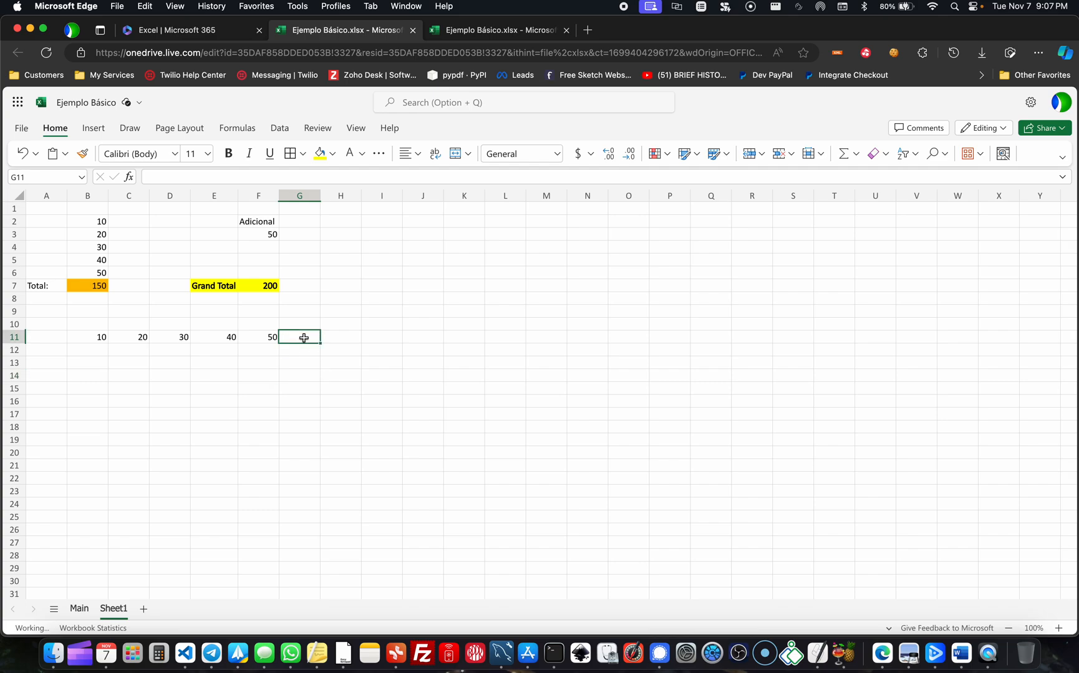
pyautogui.click(303, 319)
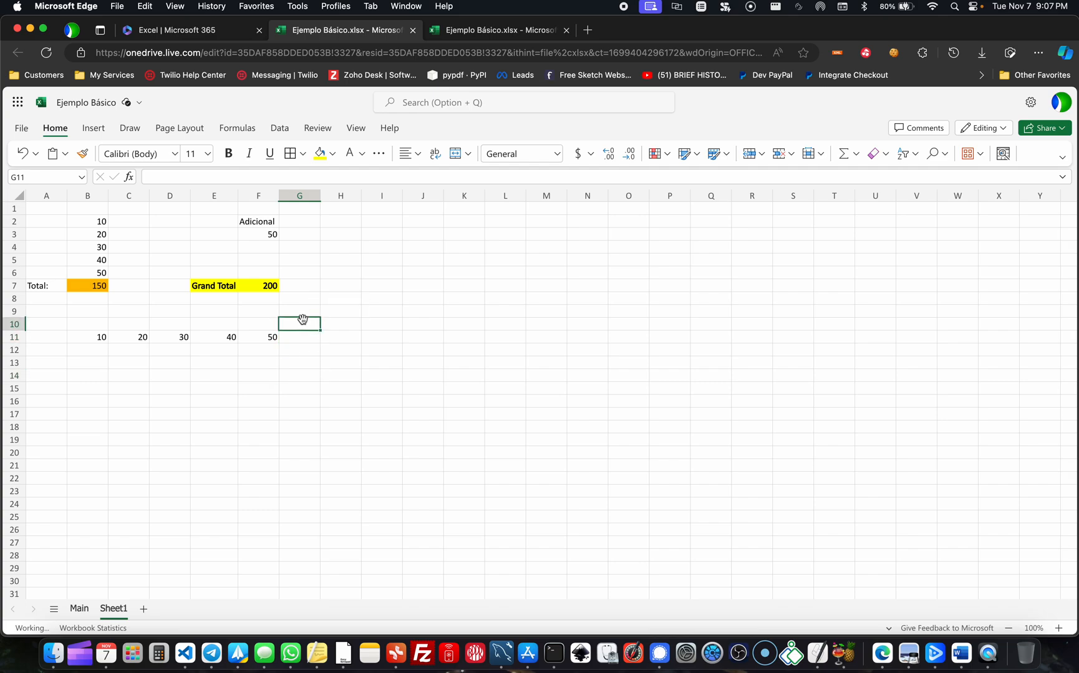
pyautogui.write('Total')
pyautogui.press('Return')
pyautogui.press('Up')
pyautogui.press('super+b')
# - Total the values B11:F11 in cell G11 with AutoSum
pyautogui.click(299, 338)
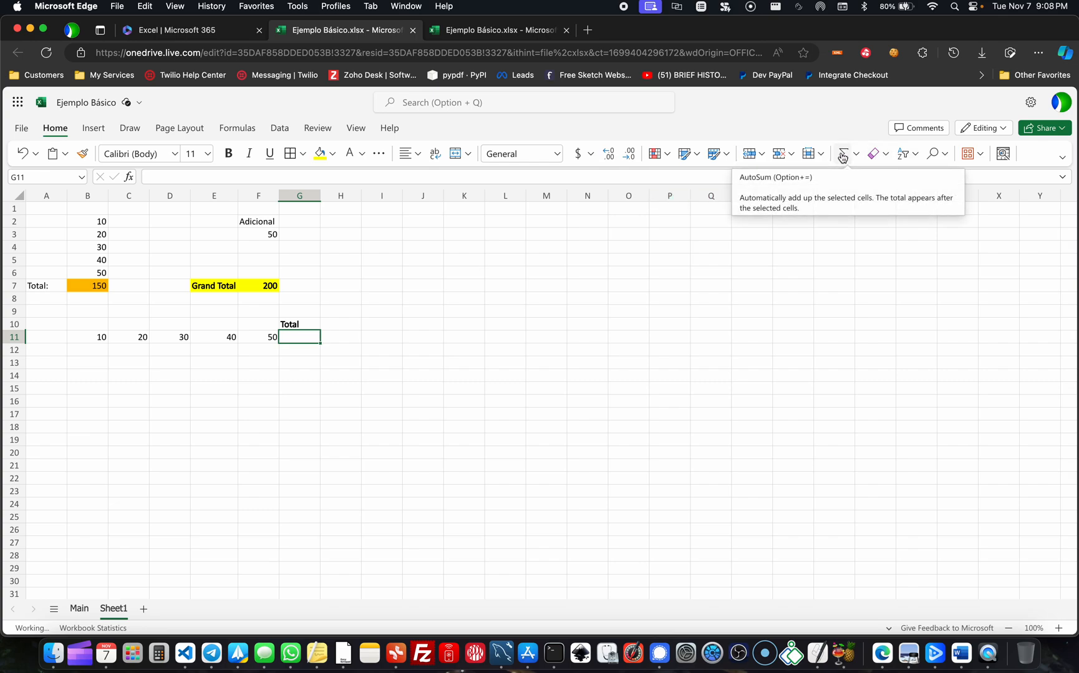
pyautogui.click(841, 154)
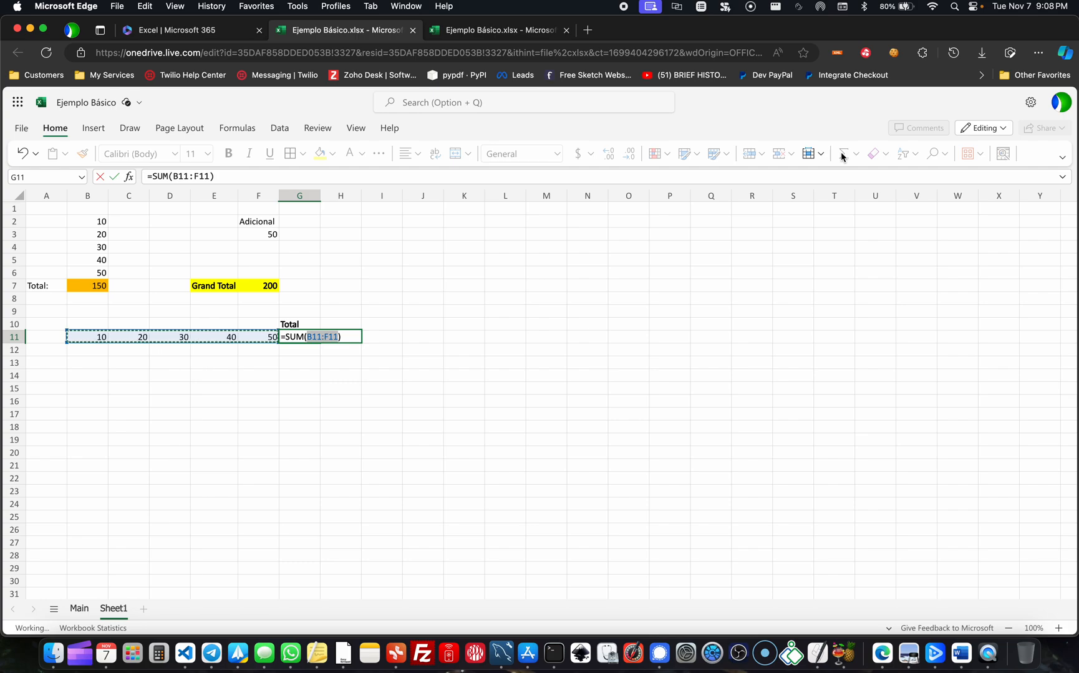
pyautogui.press('Return')
pyautogui.press('Up')
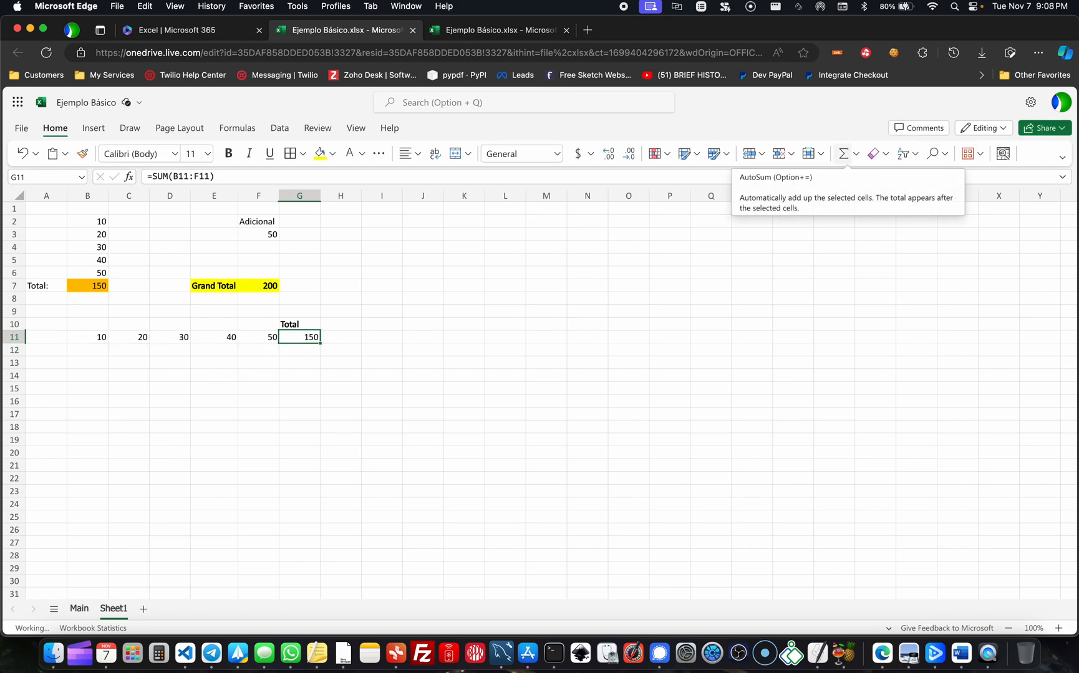
# - Clear the total in G11, start a manual =SUM formula there and browse the suggested functions
pyautogui.press('Delete')
pyautogui.write('=')
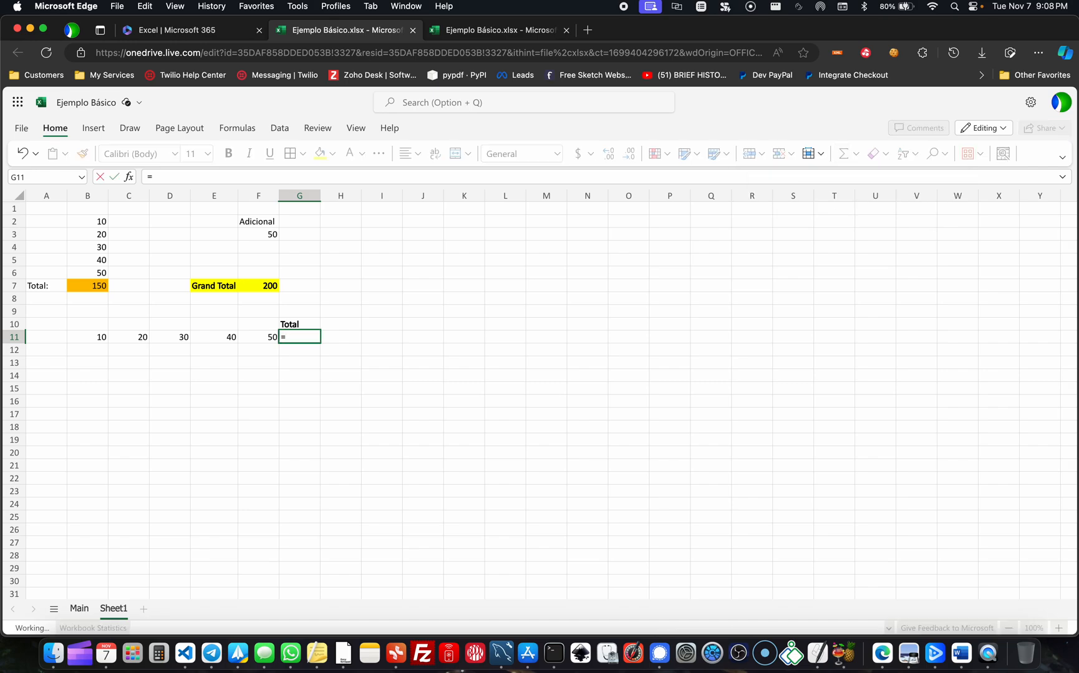
pyautogui.write('SUM(')
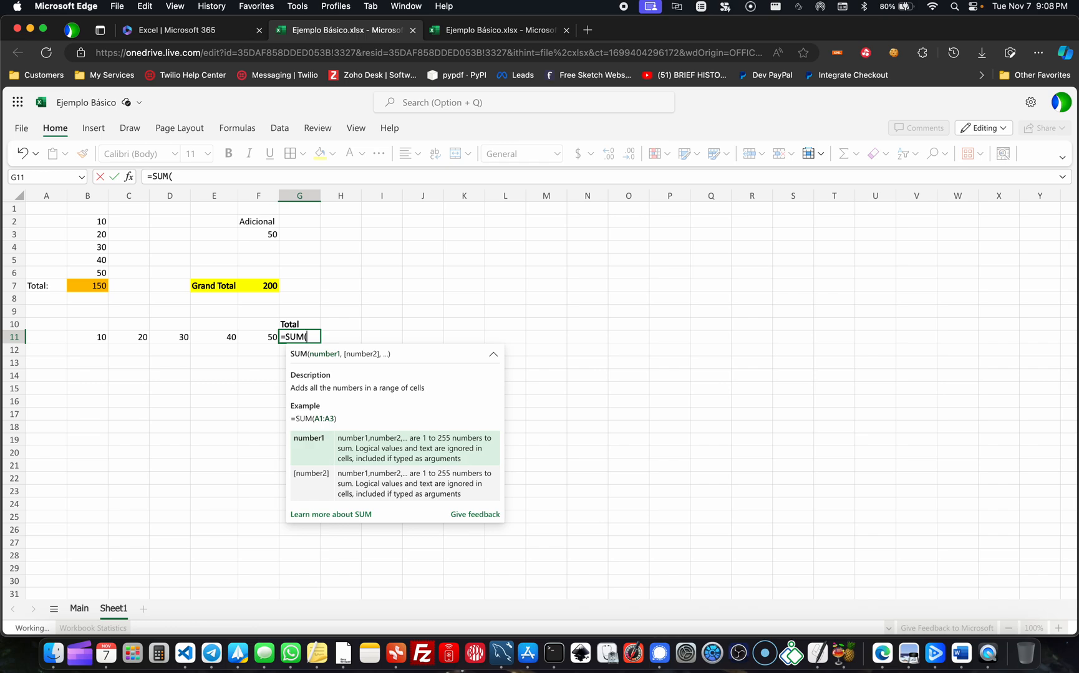
pyautogui.press('BackSpace')
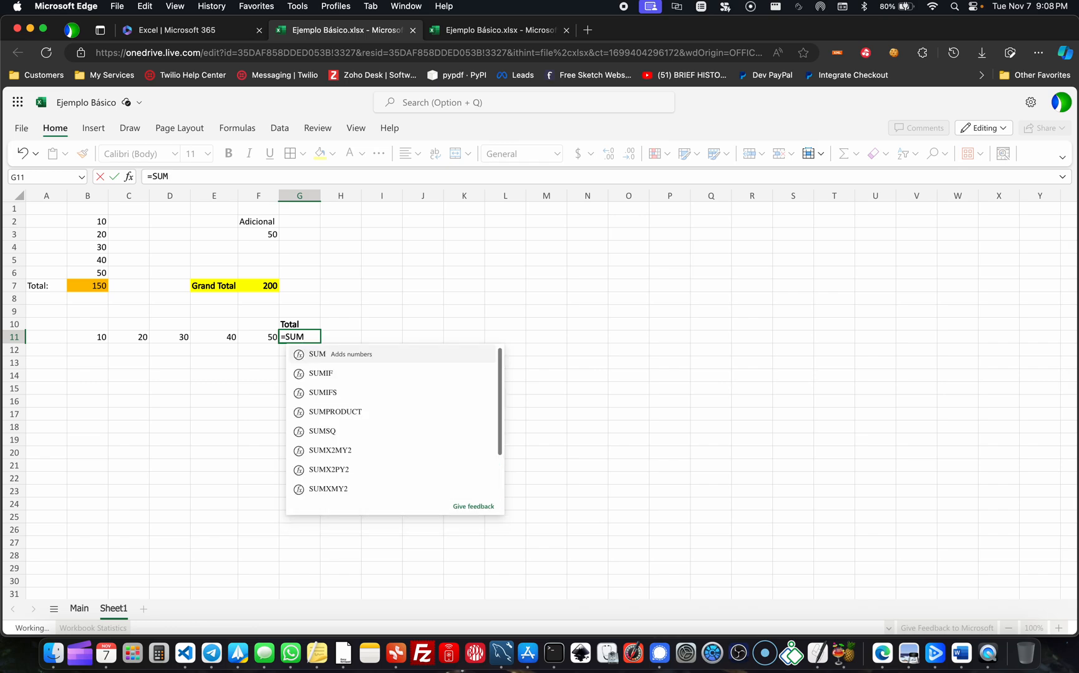
pyautogui.scroll(-3, 406, 409)
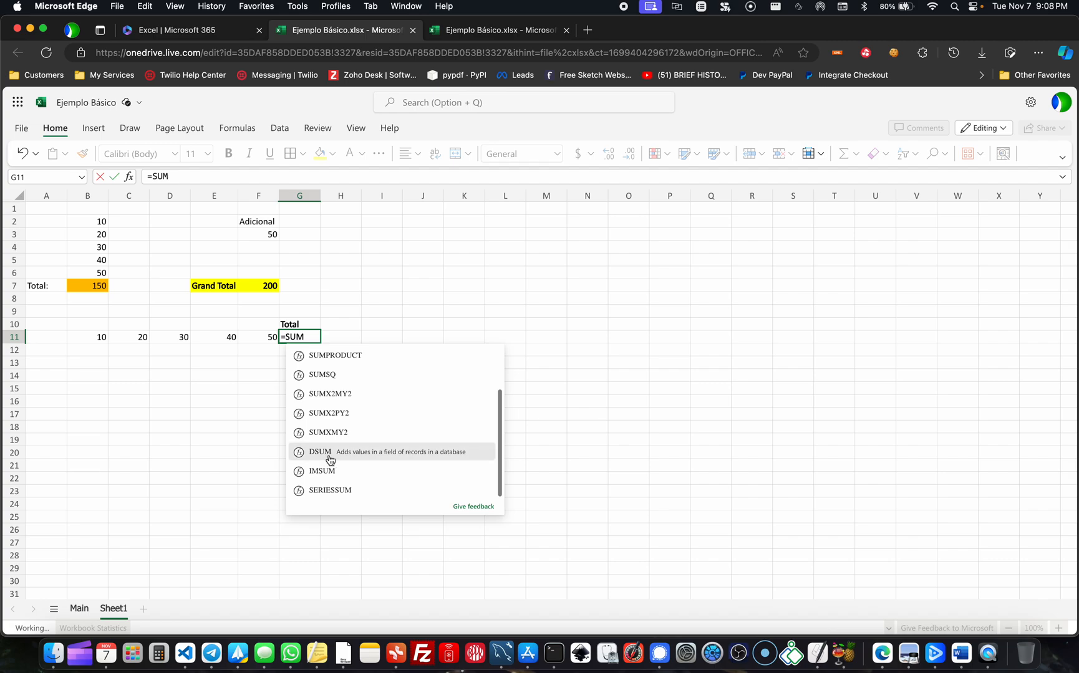
pyautogui.scroll(3, 363, 435)
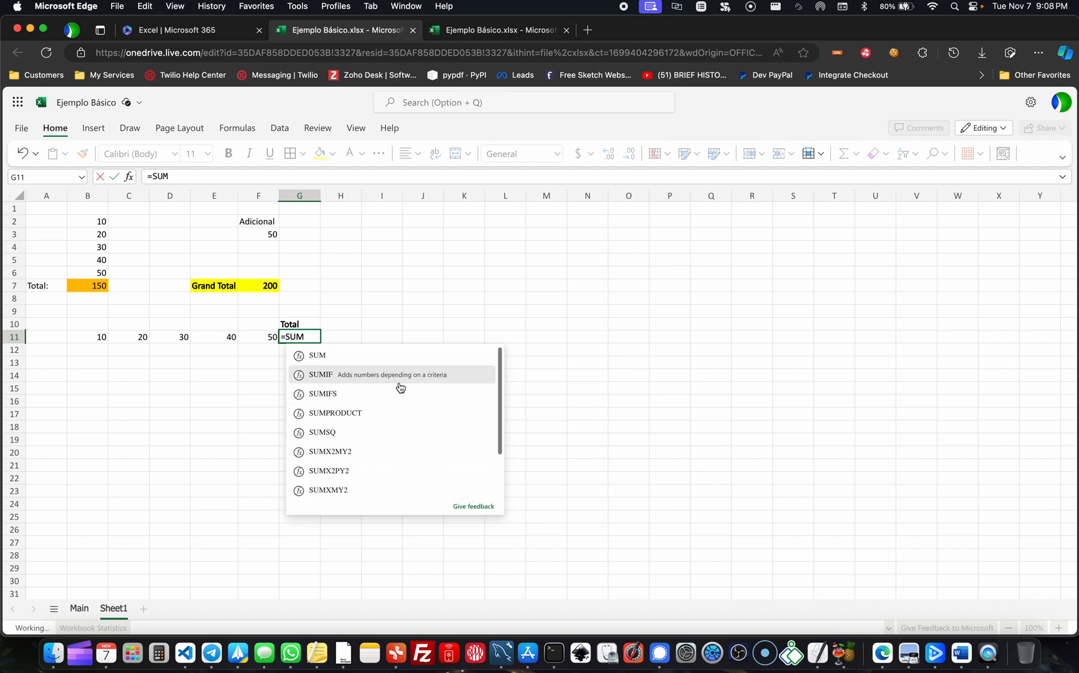
# - Try the SUMIF function in the G11 formula to see its arguments, and return the formula to =SUM
pyautogui.write('IF')
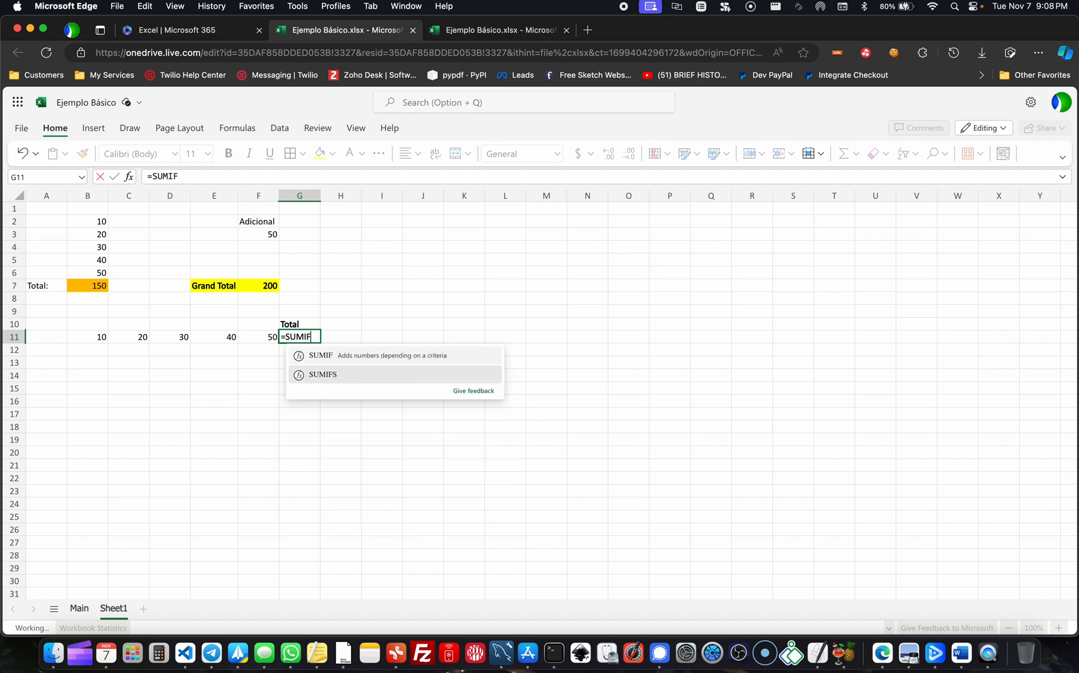
pyautogui.write('(')
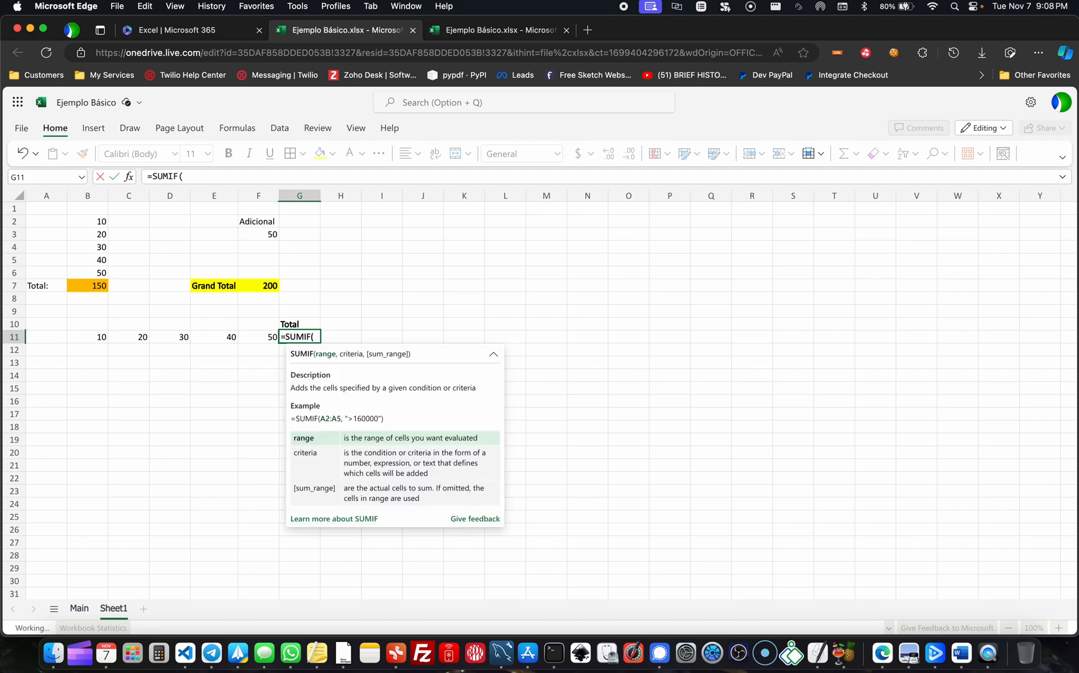
pyautogui.press('BackSpace')
pyautogui.press('BackSpace')
pyautogui.press('BackSpace')
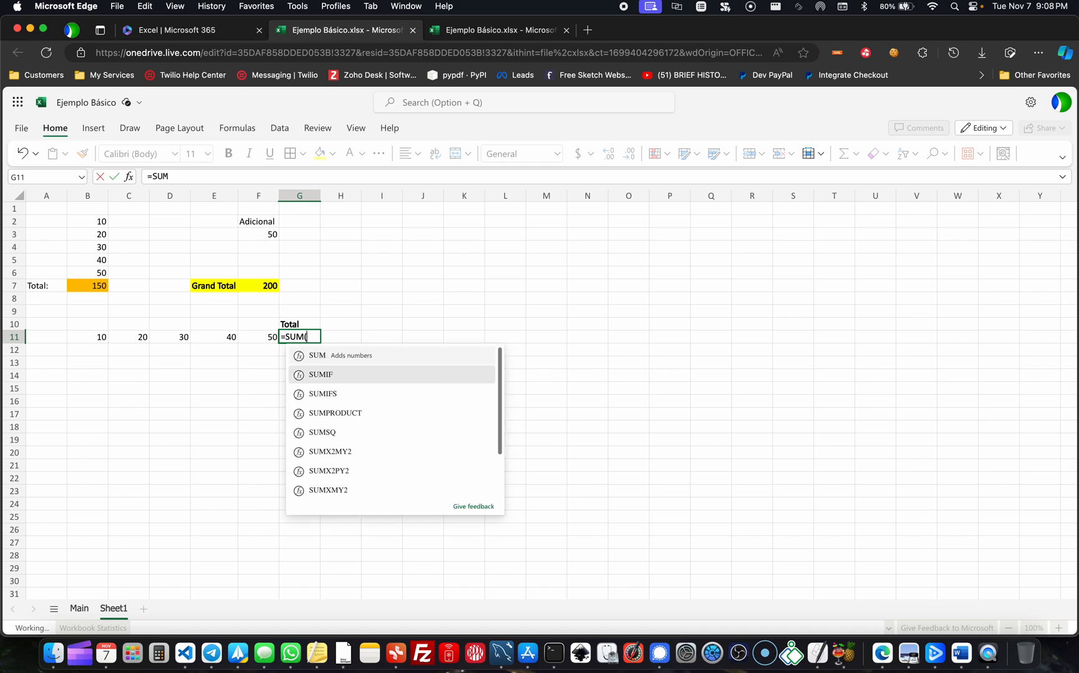
# - Complete the G11 formula with individual cell references as =SUM(B11,C11,D11,E11,F11)
pyautogui.write('(')
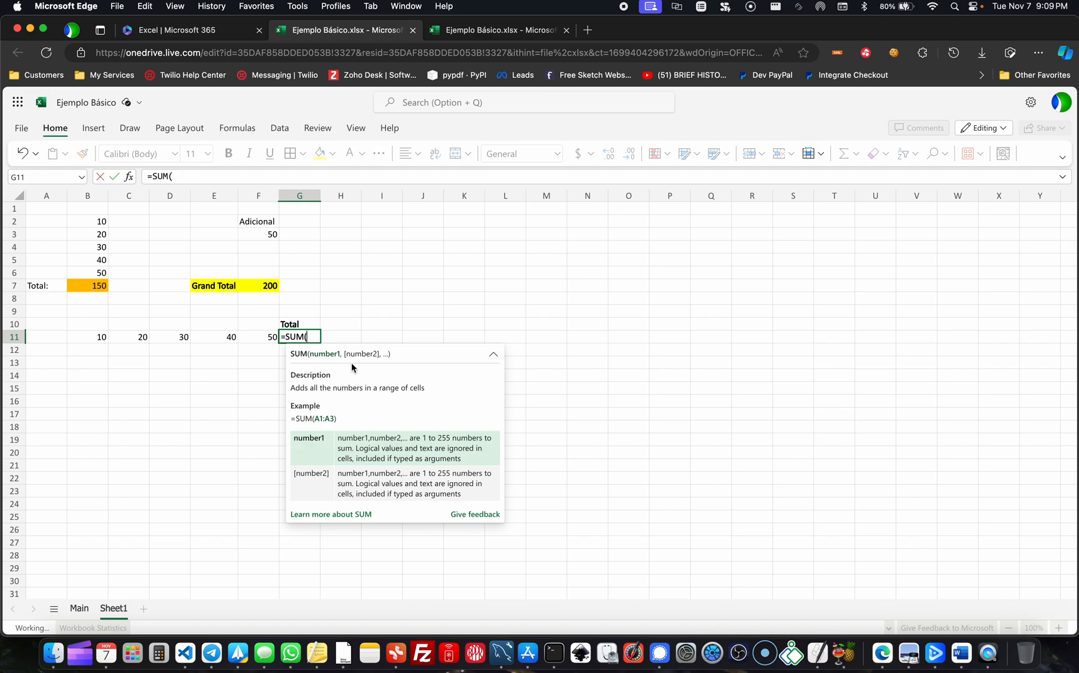
pyautogui.click(105, 337)
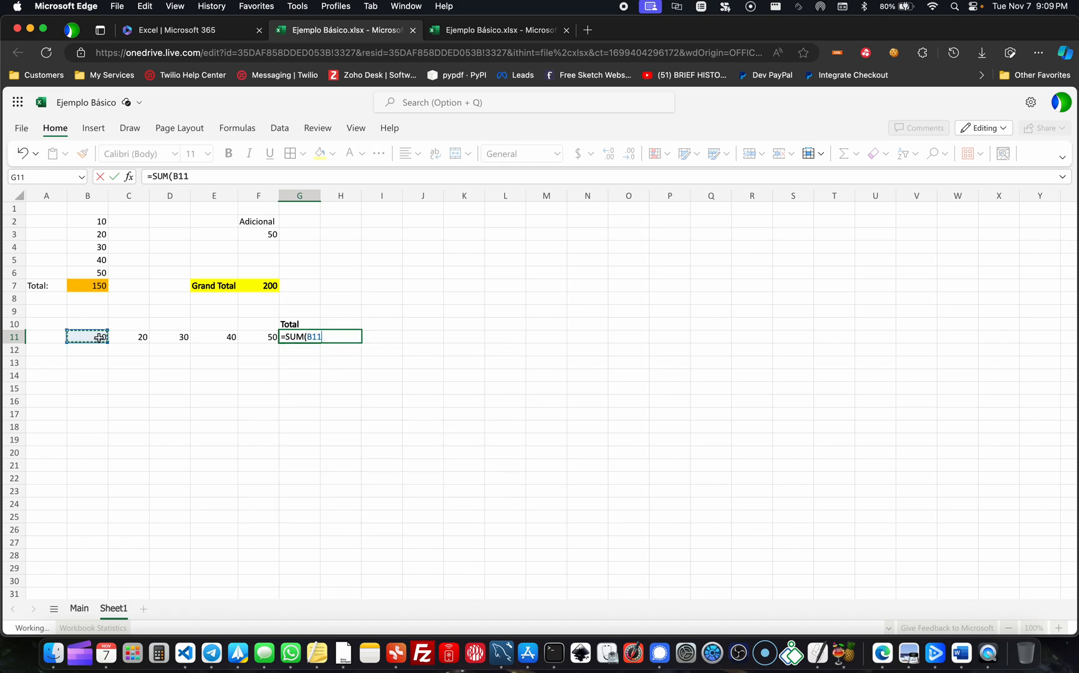
pyautogui.click(125, 338)
pyautogui.click(87, 336)
pyautogui.write(',')
pyautogui.click(135, 339)
pyautogui.write(',')
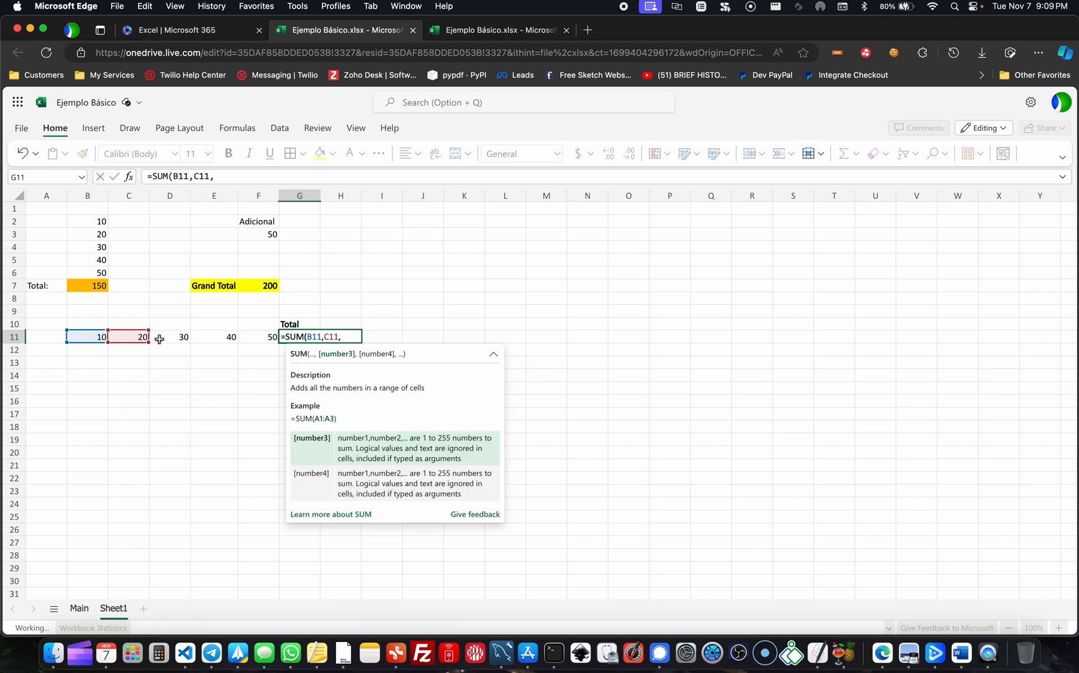
pyautogui.click(164, 338)
pyautogui.write(',')
pyautogui.click(214, 339)
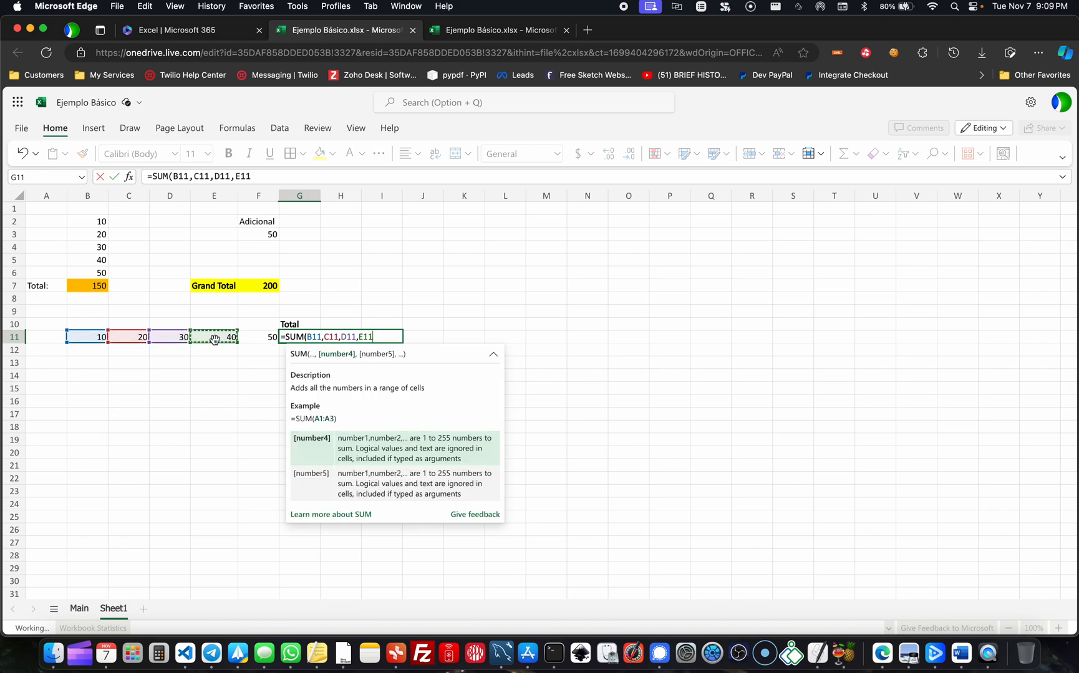
pyautogui.write(',')
pyautogui.click(270, 337)
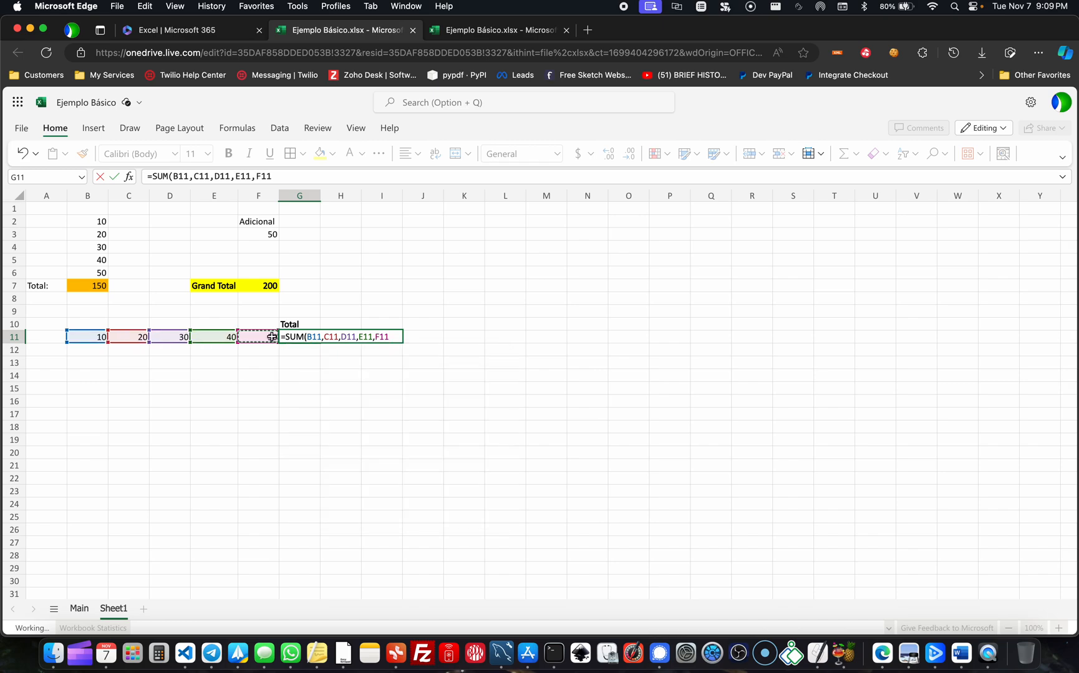
pyautogui.write(')')
pyautogui.press('Return')
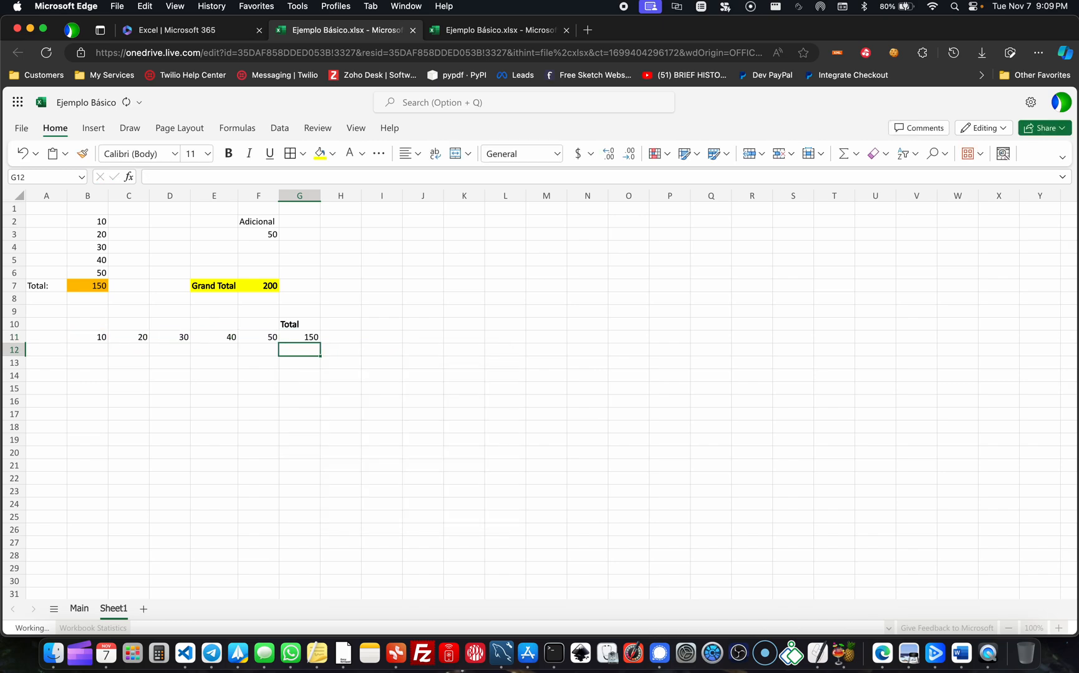
pyautogui.press('Up')
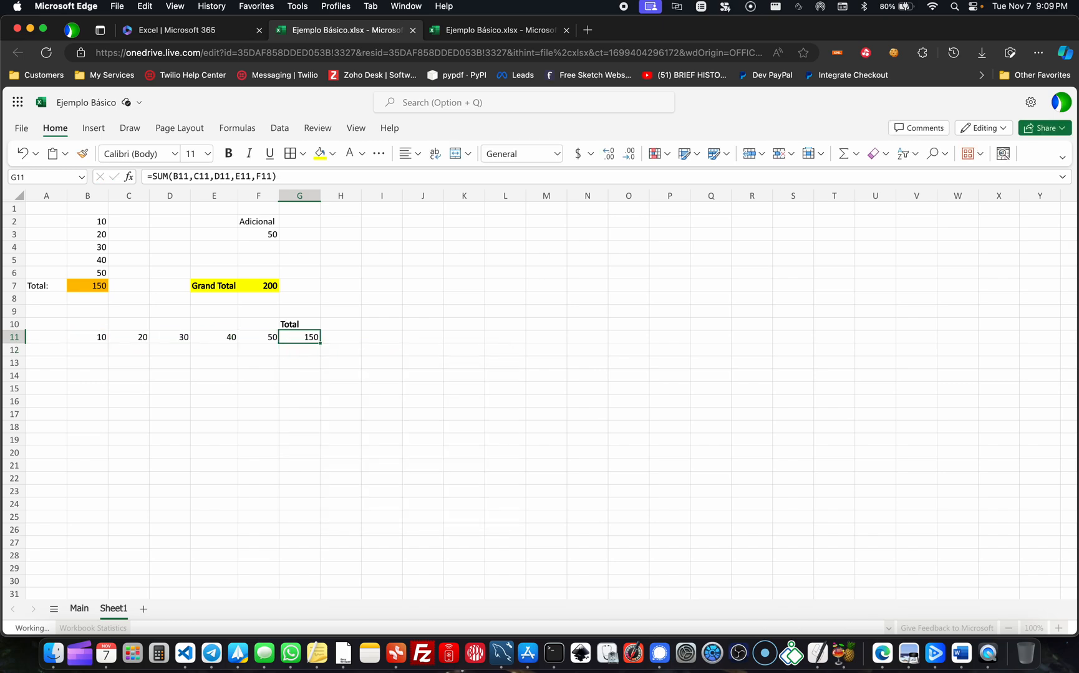
# - Replace the formula in G11 with the range version =SUM(B11:F11)
pyautogui.write('=SUM')
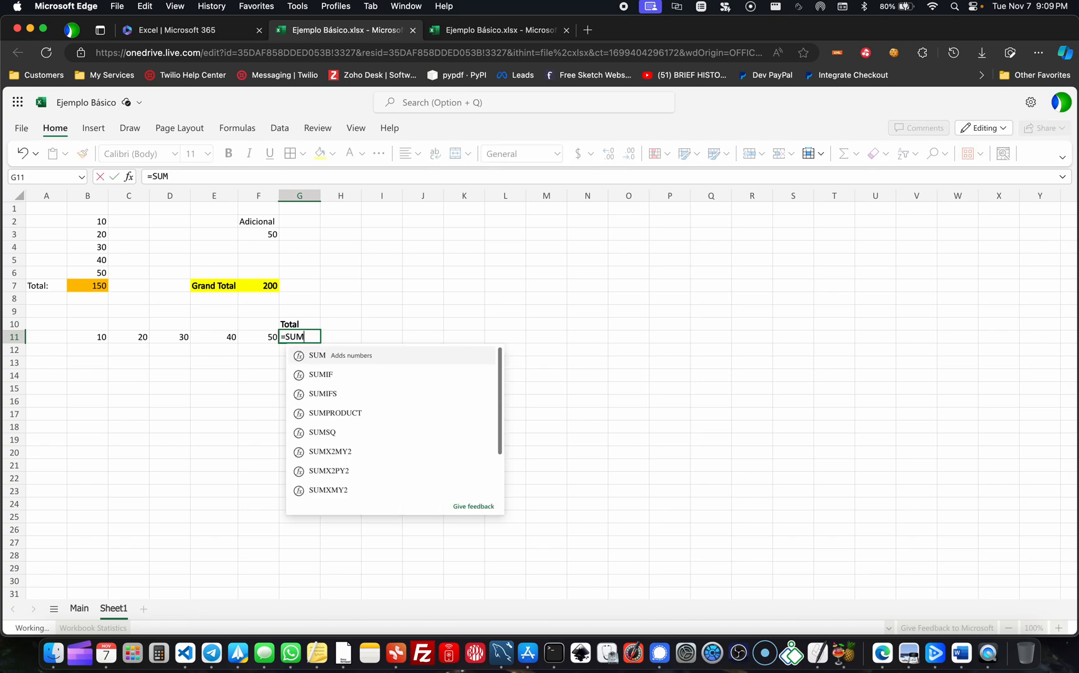
pyautogui.write('(')
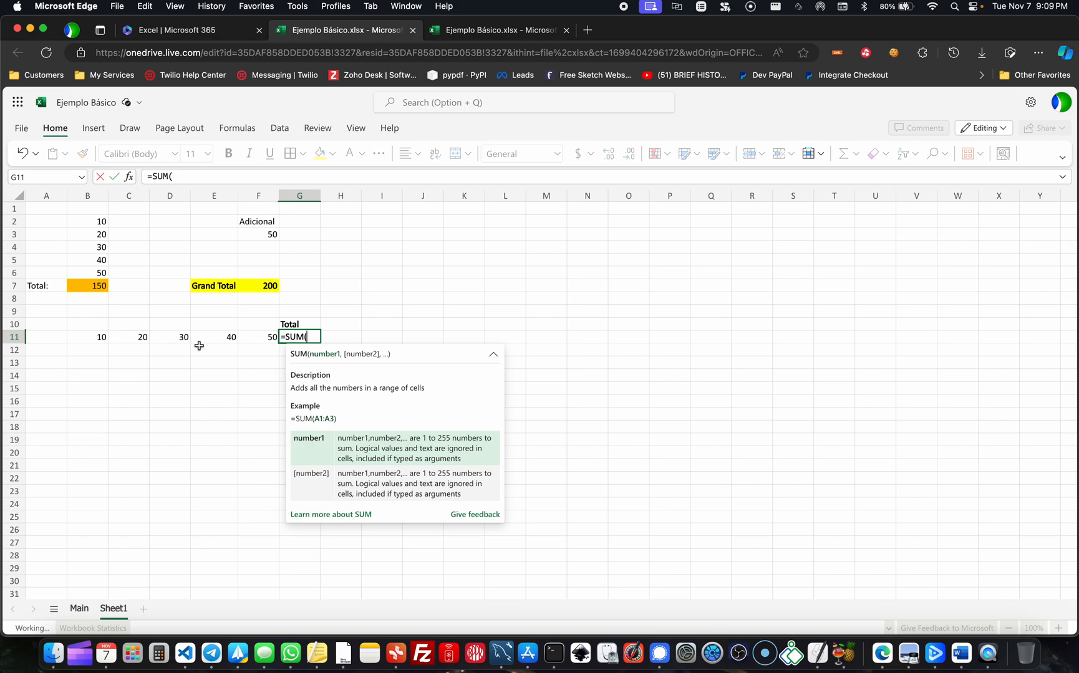
pyautogui.click(96, 340)
pyautogui.write(':')
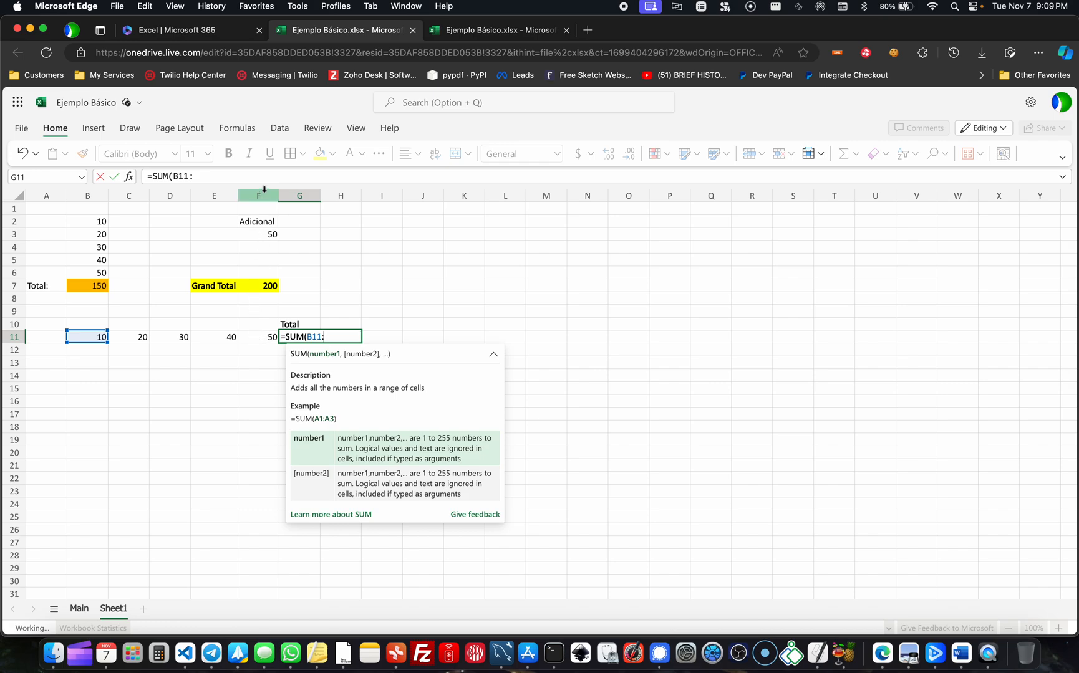
pyautogui.click(263, 338)
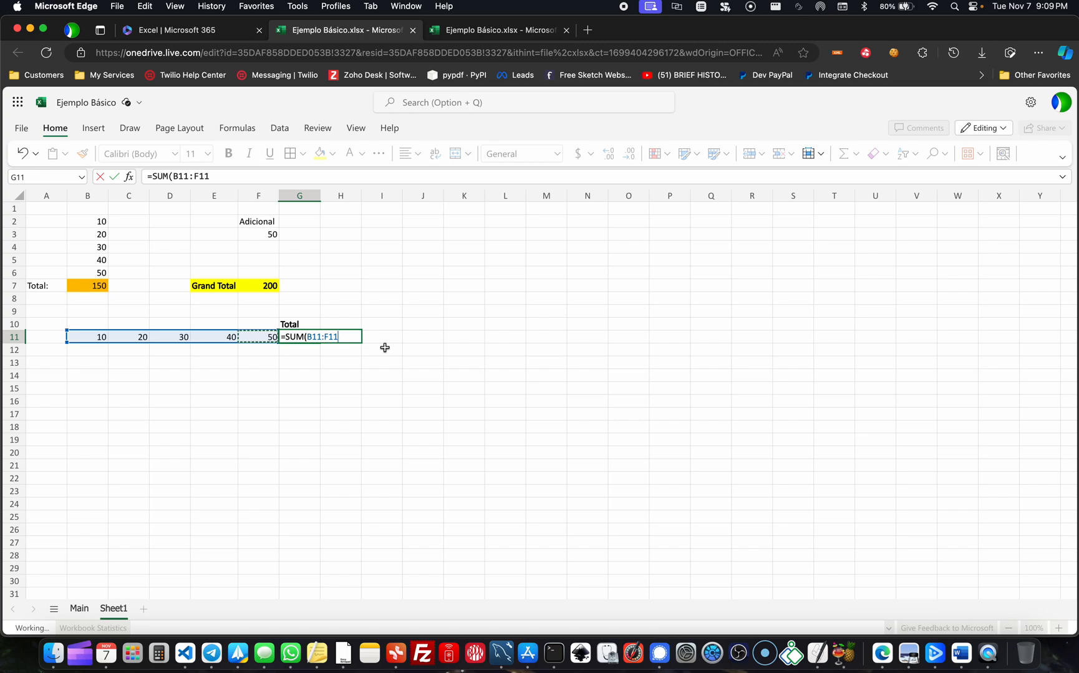
pyautogui.write(')')
pyautogui.press('Return')
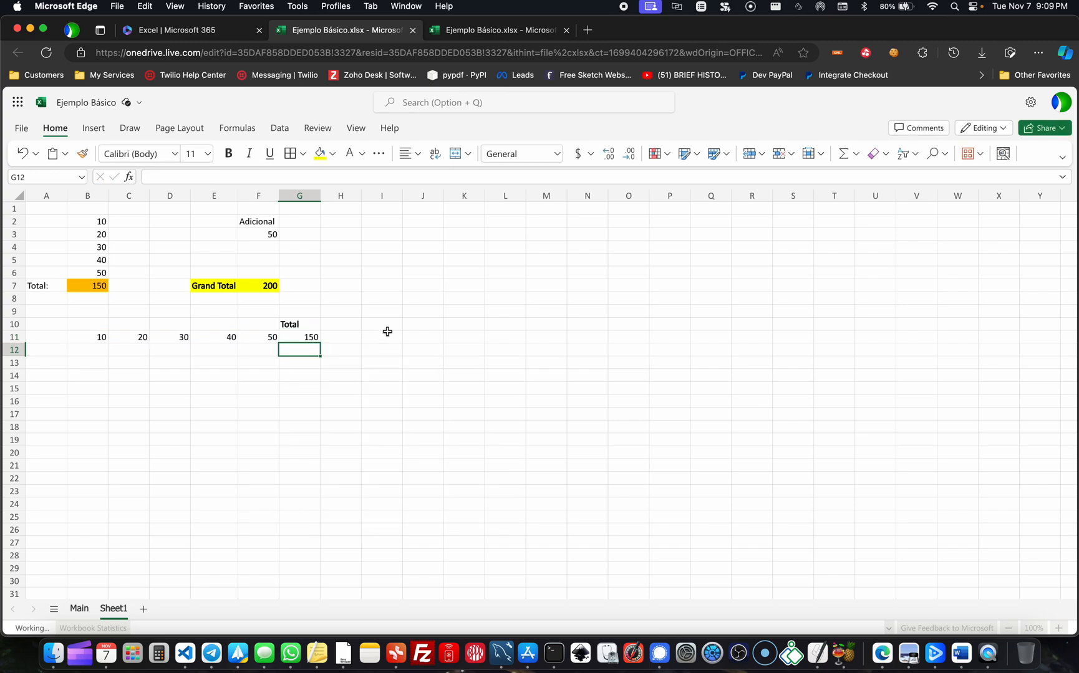
# - Inspect the G11 formula and replace its closing parenthesis with an underscore to demonstrate an invalid formula
pyautogui.click(294, 329)
pyautogui.click(299, 337)
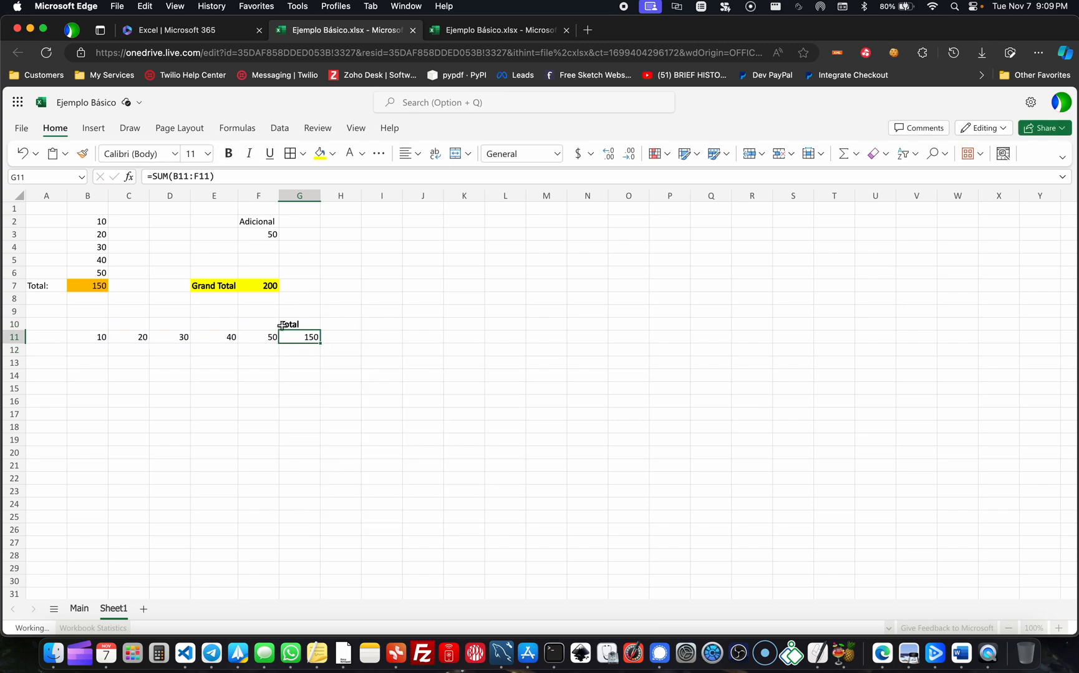
pyautogui.press('F2')
pyautogui.press('Return')
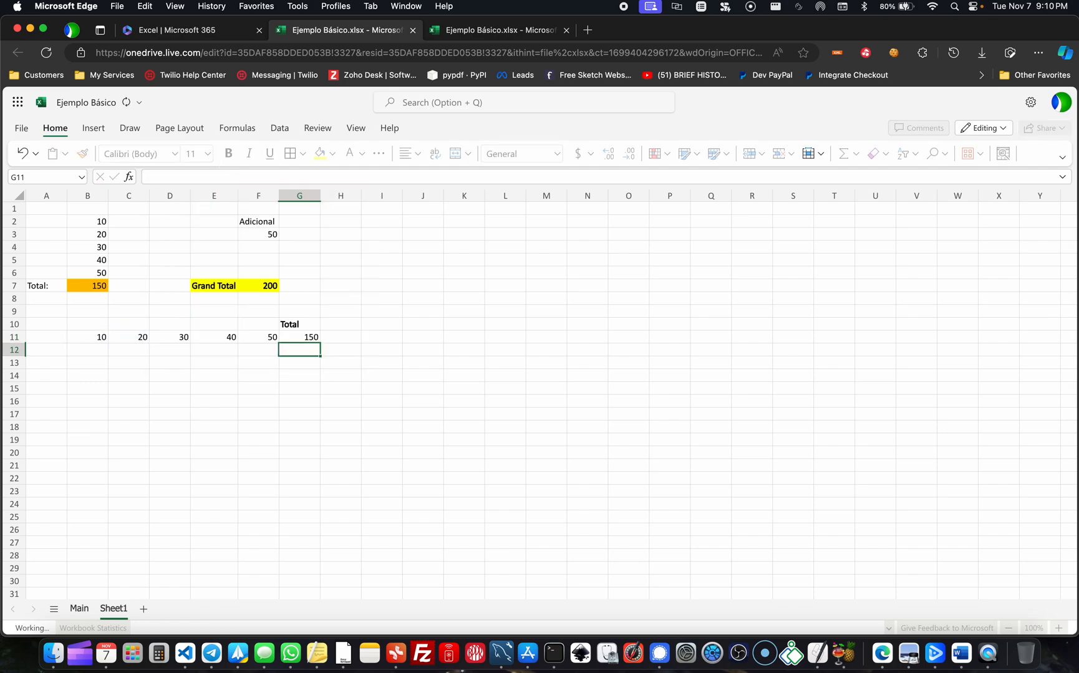
pyautogui.click(290, 340)
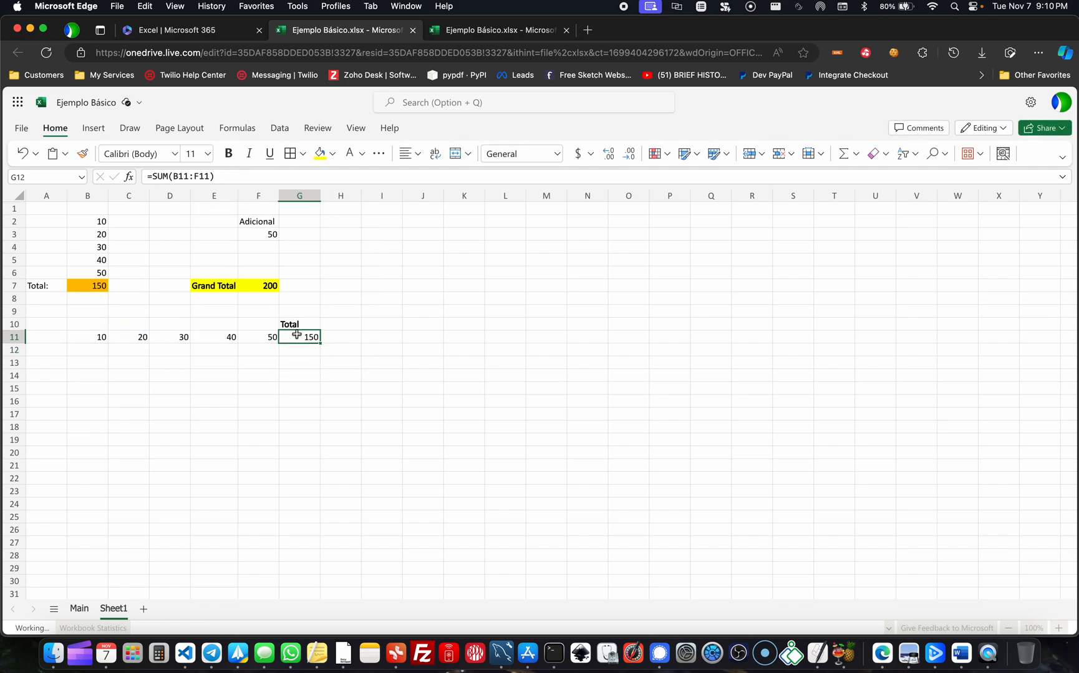
pyautogui.click(235, 174)
pyautogui.press('BackSpace')
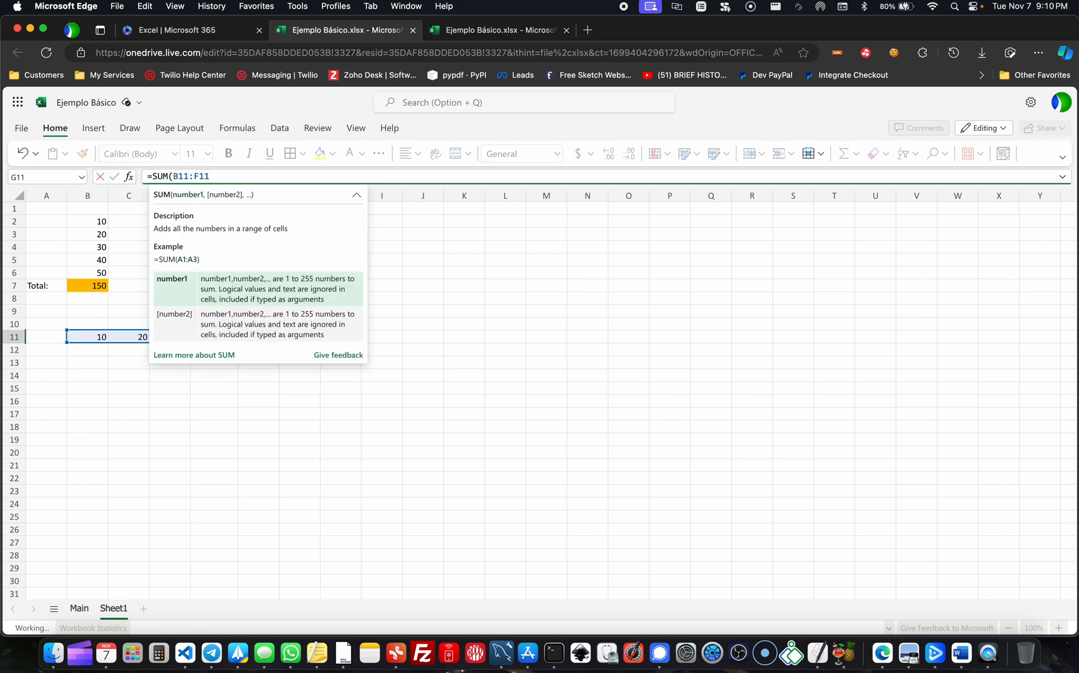
pyautogui.write('_')
pyautogui.press('Return')
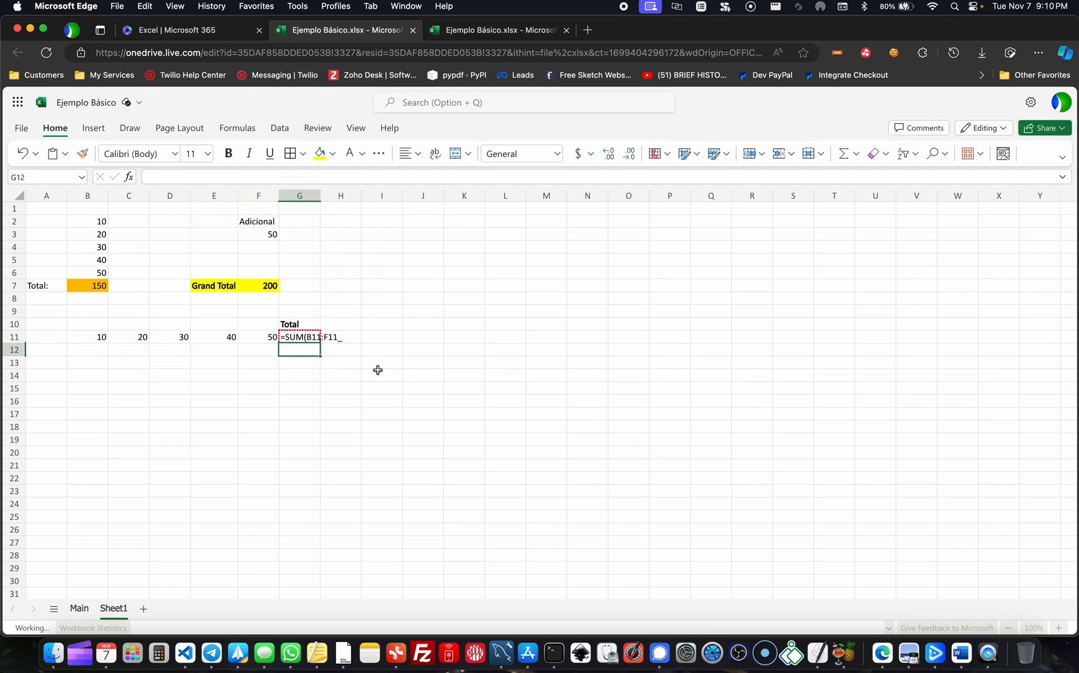
# - Widen column G and correct the formula in G11 to =SUM(B11:F11)
pyautogui.moveTo(319, 197); pyautogui.dragTo(361, 197)
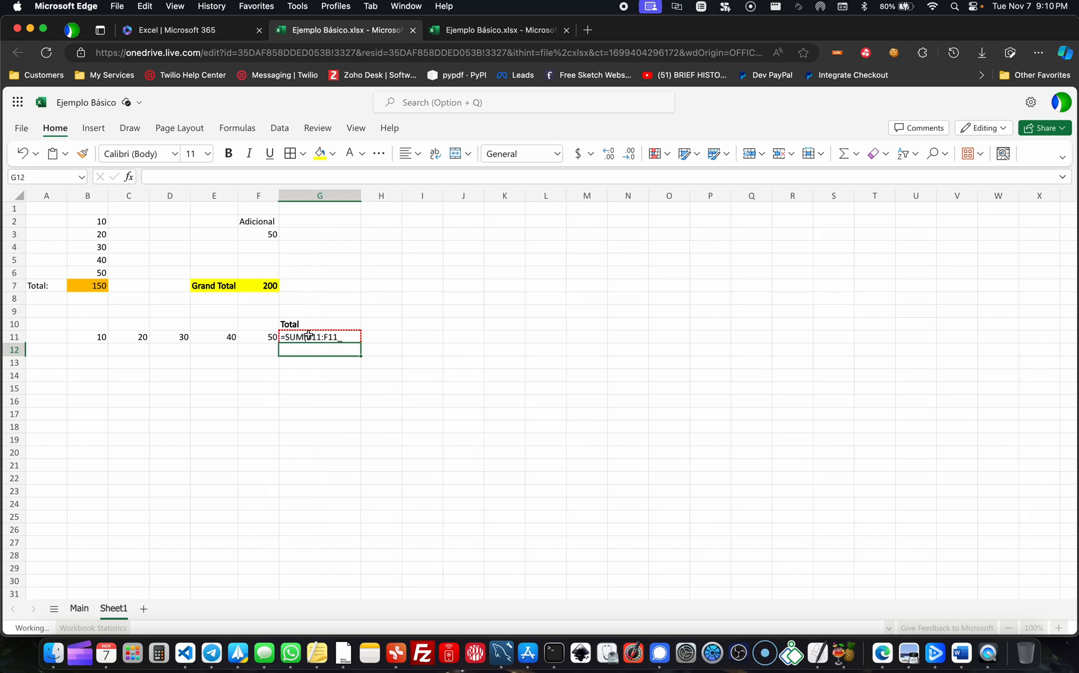
pyautogui.click(349, 337)
pyautogui.doubleClick(346, 338)
pyautogui.press('BackSpace')
pyautogui.write(')')
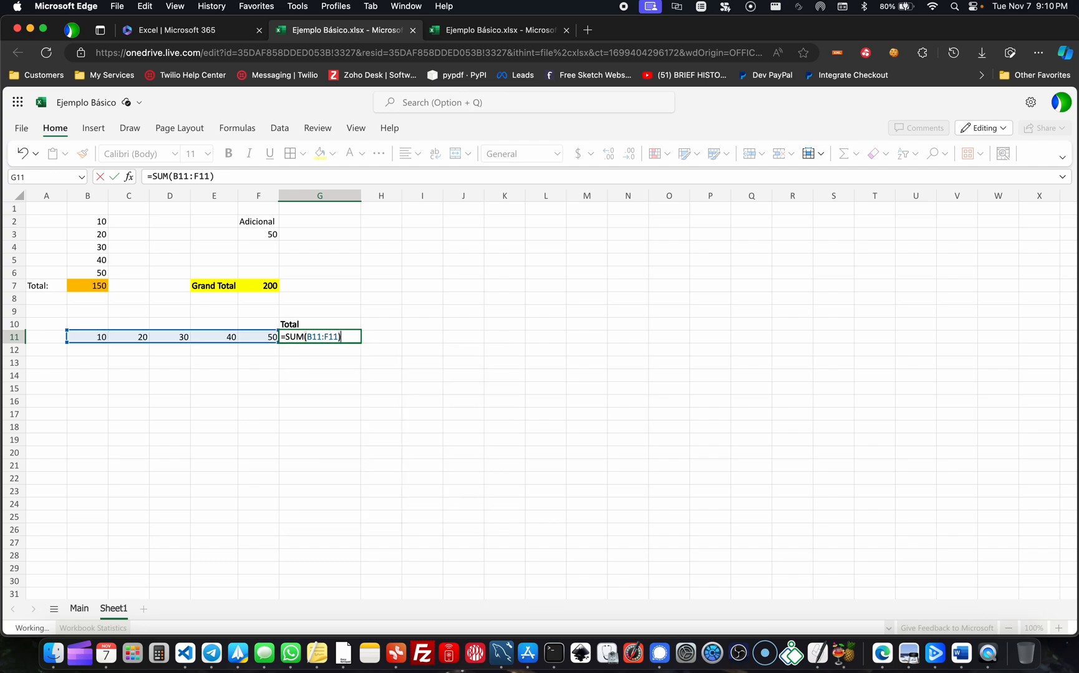
pyautogui.press('Return')
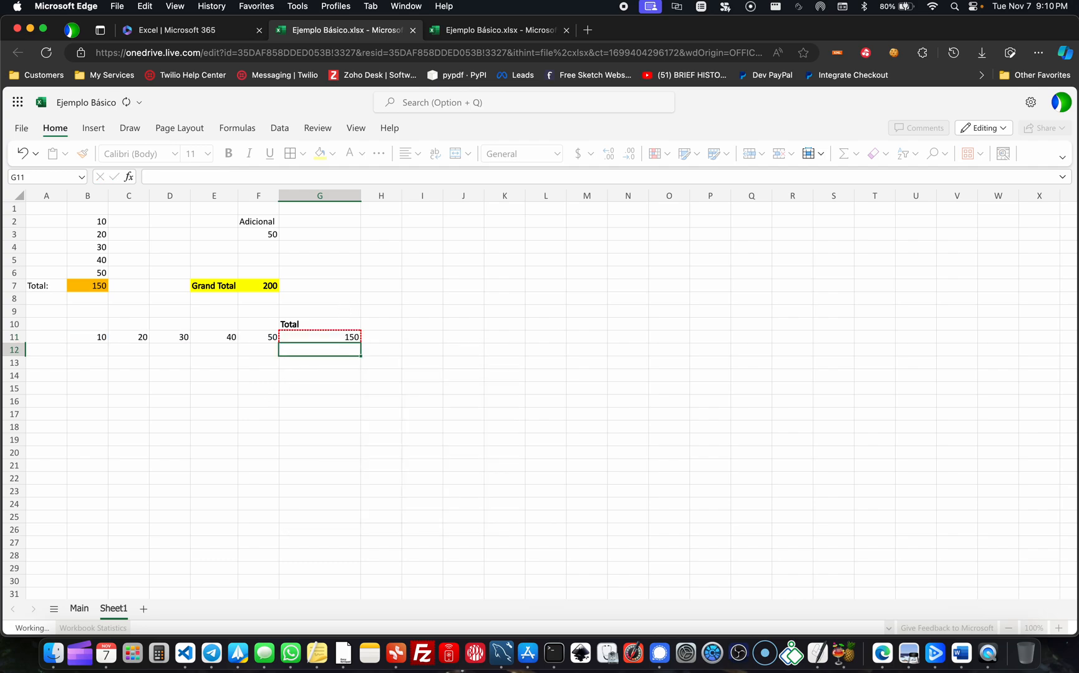
# - Auto-fit the width of column G to its contents and widen it slightly by hand
pyautogui.click(310, 407)
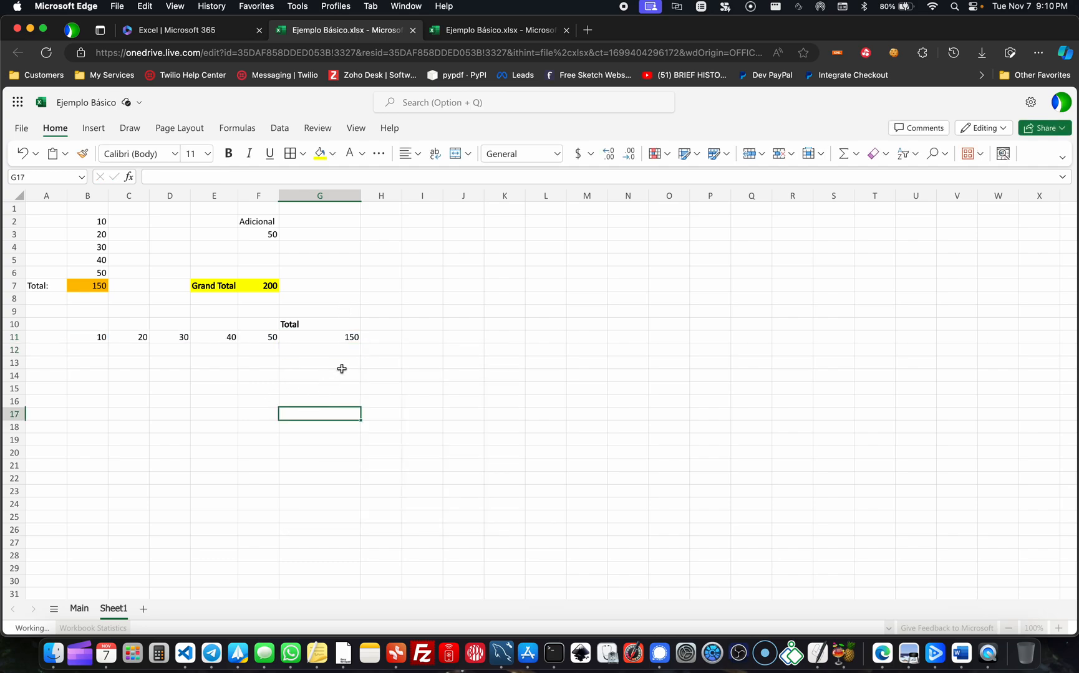
pyautogui.doubleClick(360, 195)
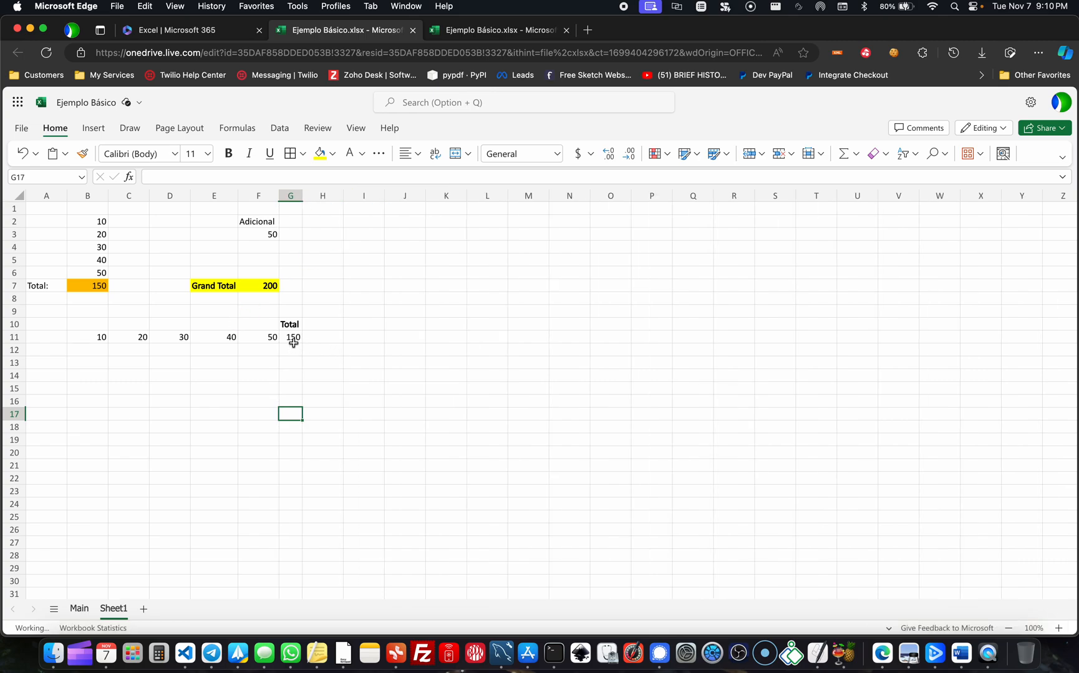
pyautogui.moveTo(303, 195); pyautogui.dragTo(338, 195)
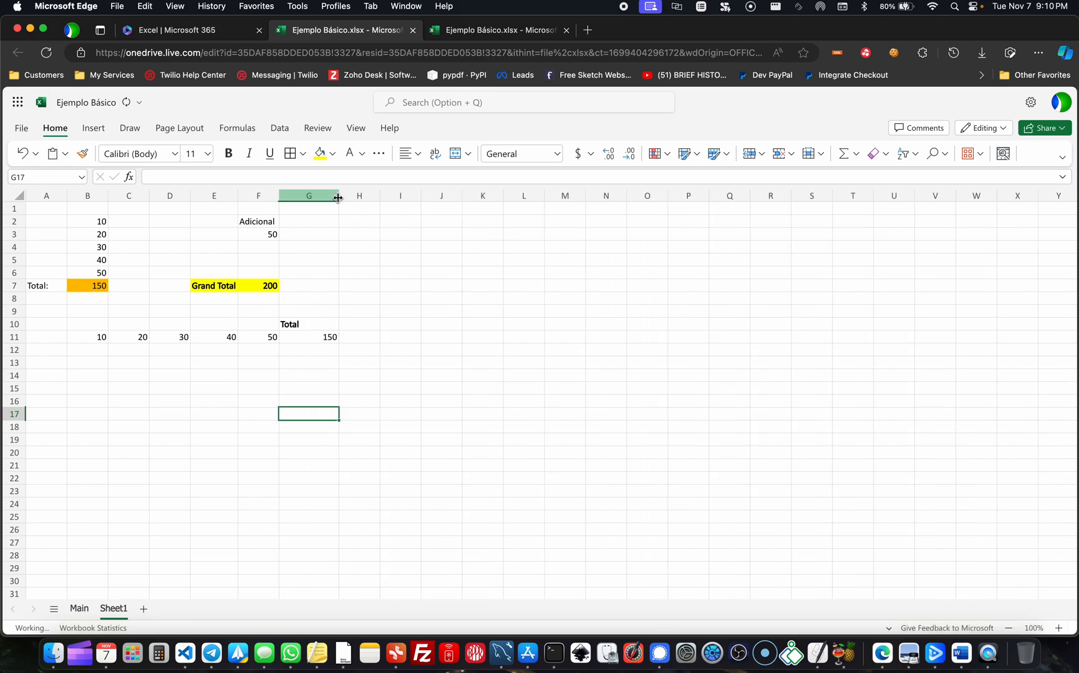
# - Move the row total formula from G11 to F13 and check which cells its SUM range references
pyautogui.moveTo(101, 338); pyautogui.dragTo(254, 368)
pyautogui.click(306, 337)
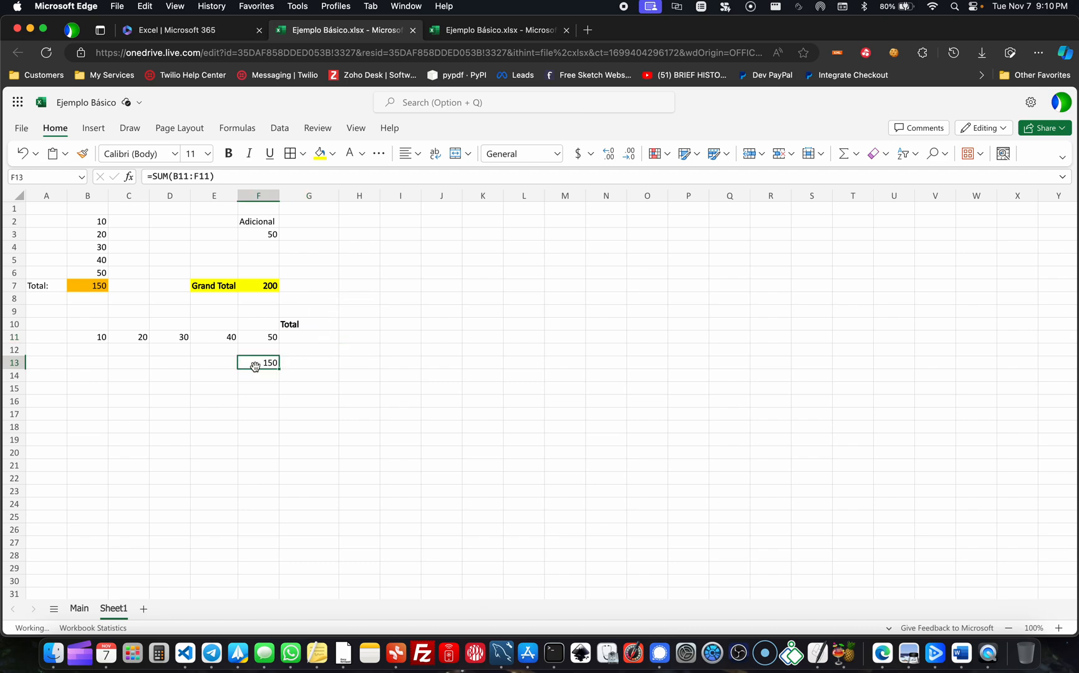
pyautogui.doubleClick(270, 363)
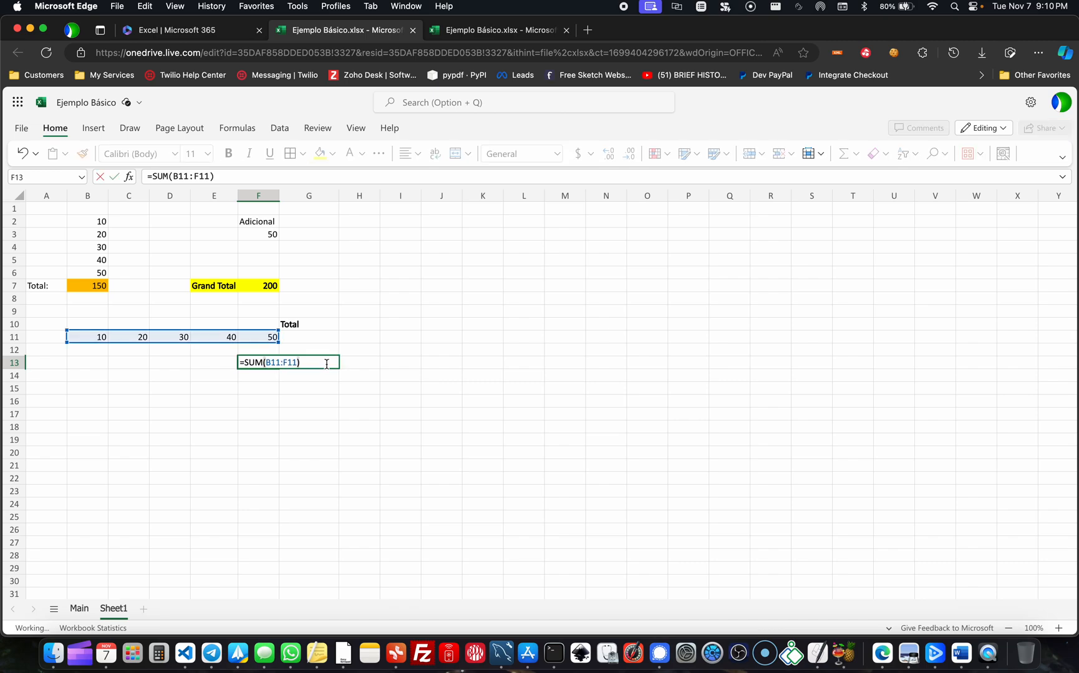
pyautogui.press('Escape')
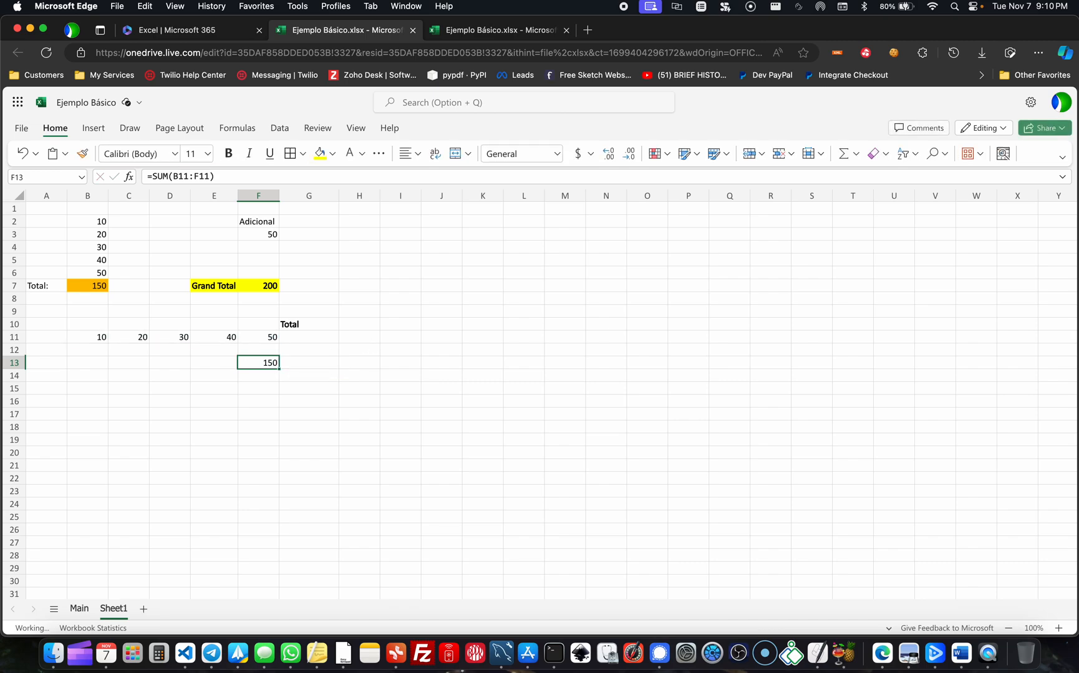
# - Move the bold Total label from G10 to E13, beside the relocated sum
pyautogui.click(304, 325)
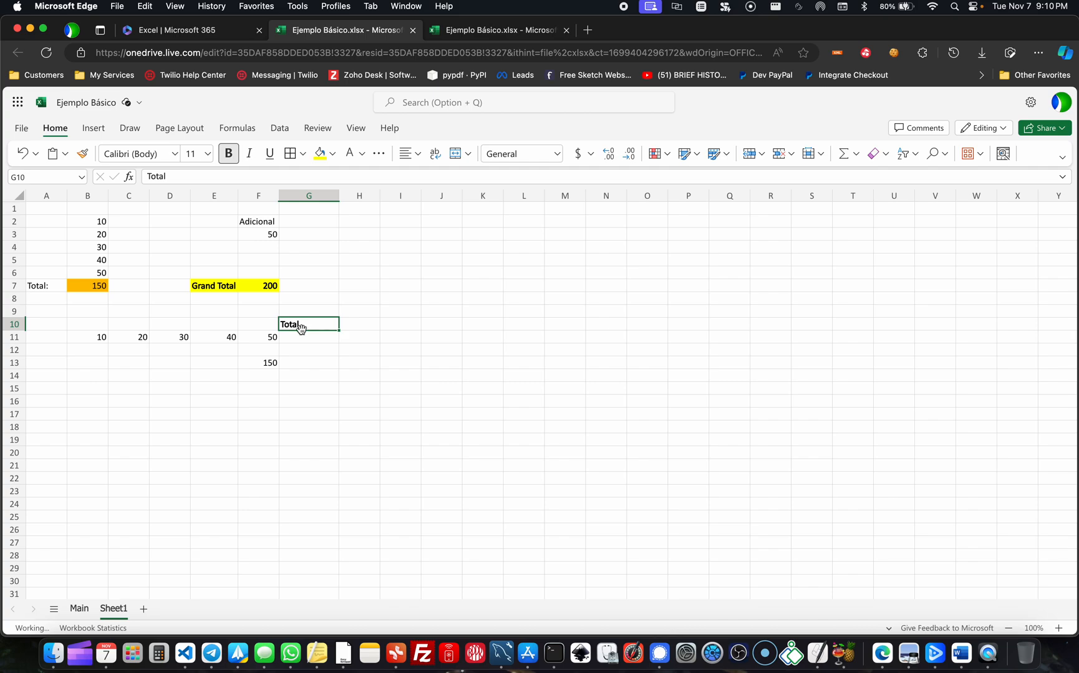
pyautogui.click(213, 363)
pyautogui.write('Total')
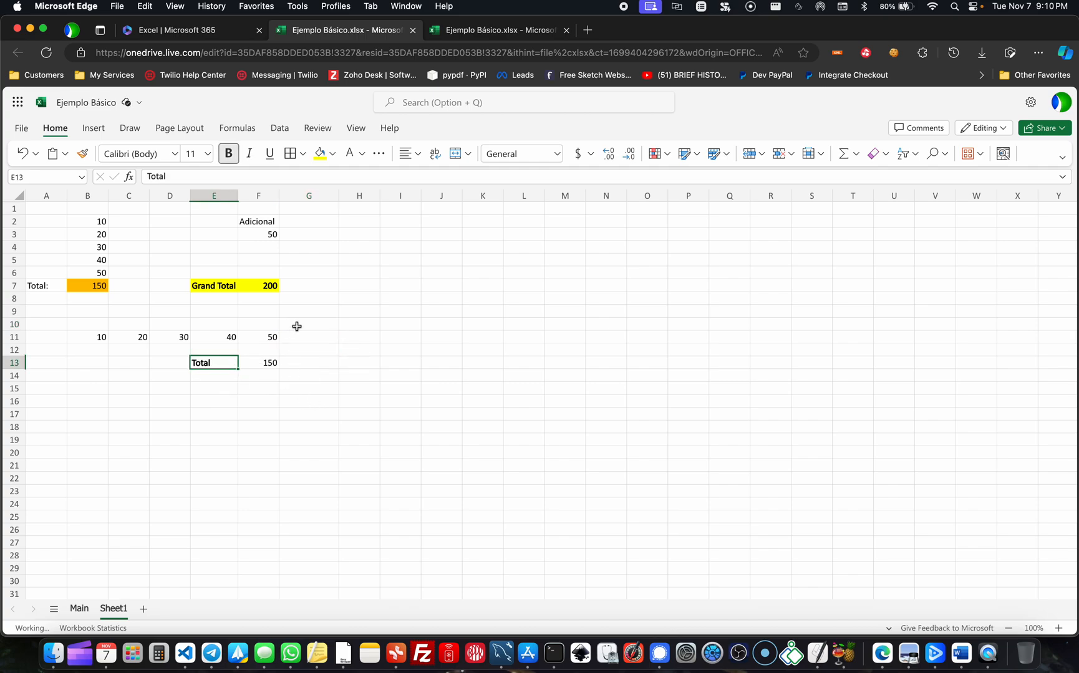
pyautogui.click(284, 399)
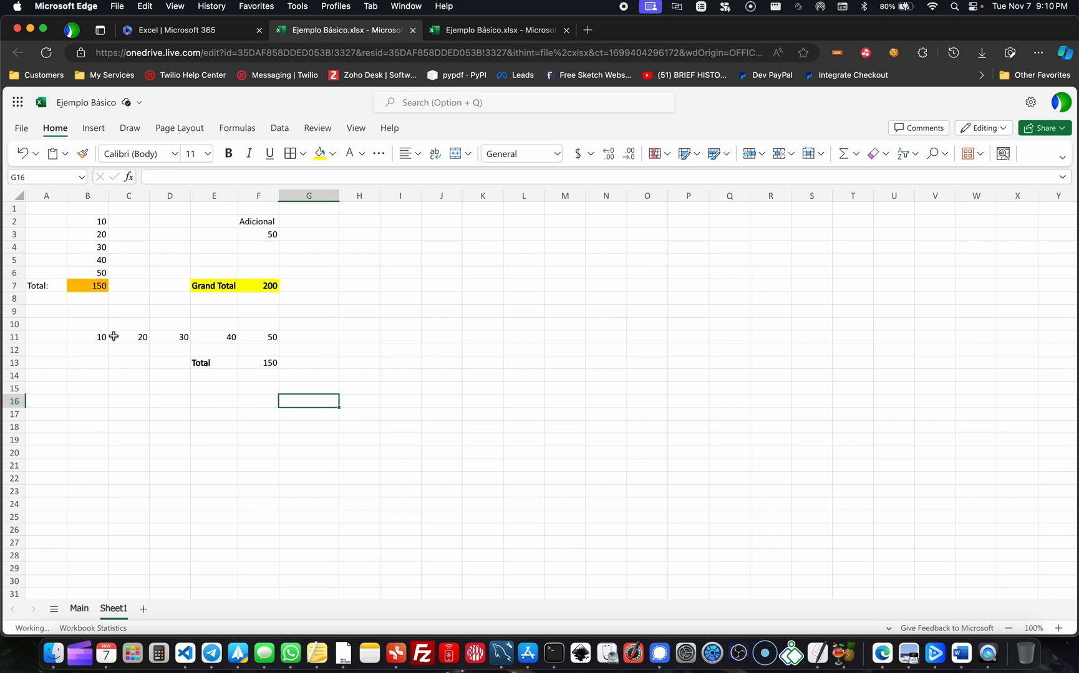
# - Stagger the first row values by moving the 10 from B11 to B9 and the 20 from C11 to C10
pyautogui.moveTo(99, 210); pyautogui.dragTo(99, 284)
pyautogui.click(95, 335)
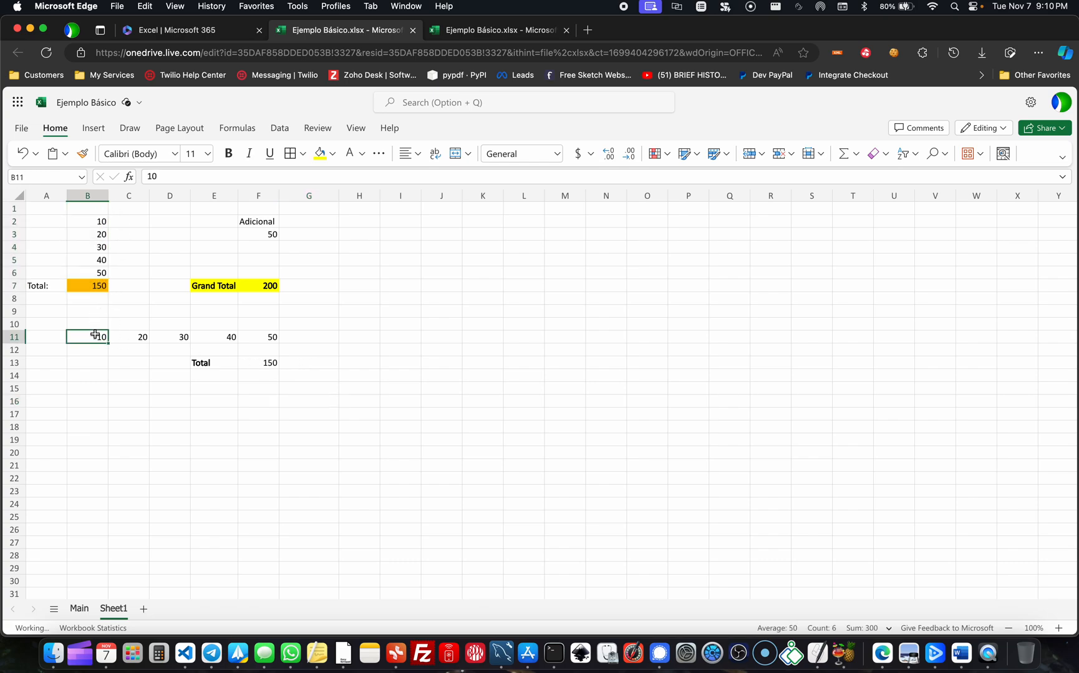
pyautogui.moveTo(95, 334); pyautogui.dragTo(269, 335)
pyautogui.click(93, 335)
pyautogui.moveTo(93, 335); pyautogui.dragTo(93, 312)
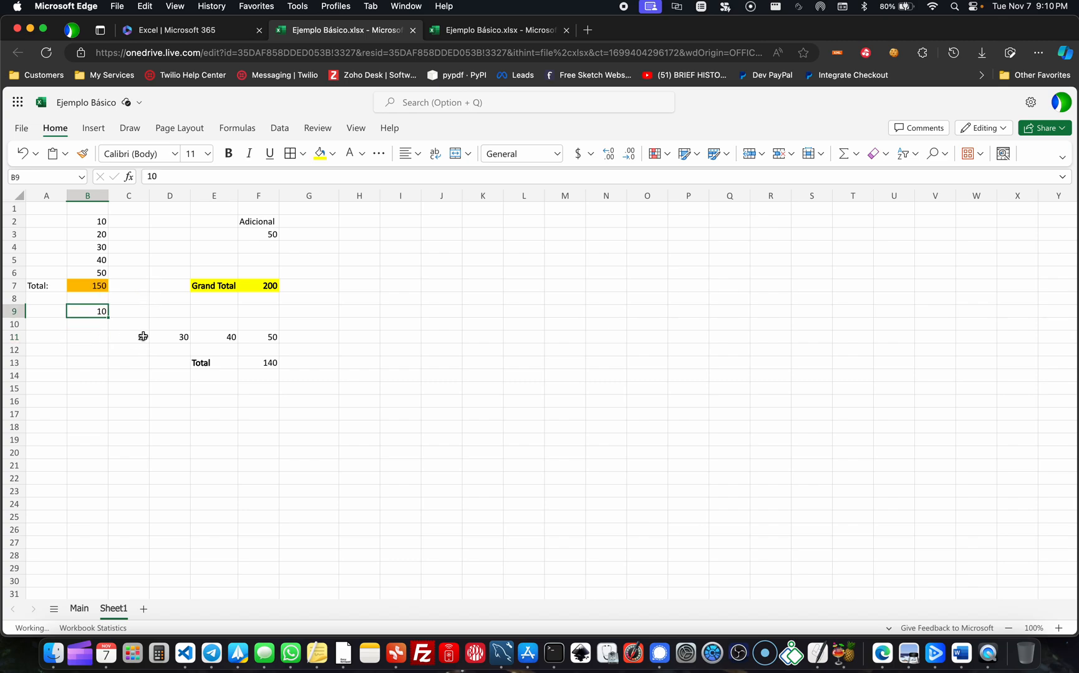
pyautogui.click(143, 336)
pyautogui.moveTo(147, 337); pyautogui.dragTo(147, 324)
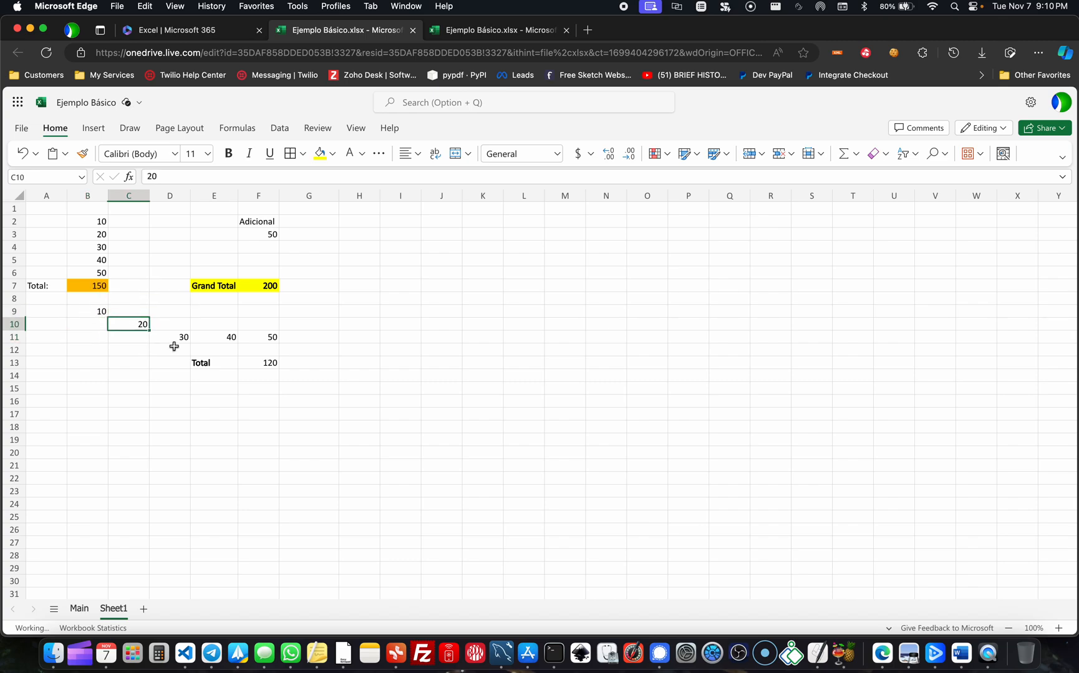
# - Complete the diagonal by moving the 40 to E12, the Total label and formula to E15:F15, and the 50 to F13
pyautogui.click(231, 337)
pyautogui.moveTo(228, 341); pyautogui.dragTo(242, 392)
pyautogui.click(233, 364)
pyautogui.click(258, 371)
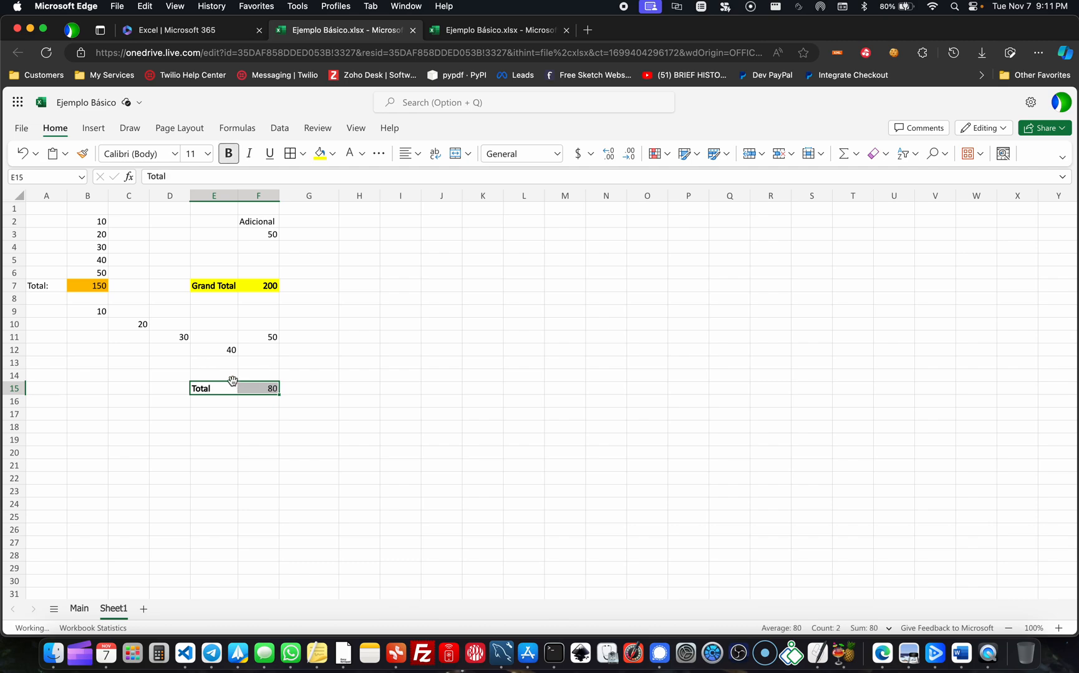
pyautogui.click(266, 341)
pyautogui.moveTo(265, 339); pyautogui.dragTo(264, 364)
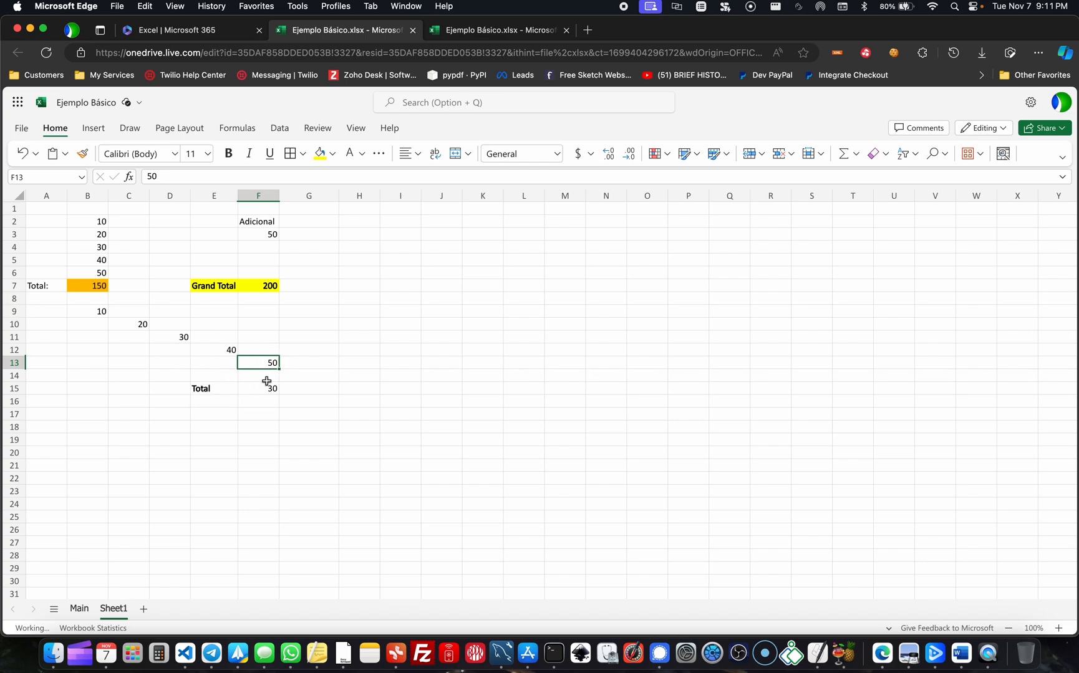
# - Open the total formula in F15 and remove its B11:F11 range, leaving =SUM() without arguments
pyautogui.click(265, 388)
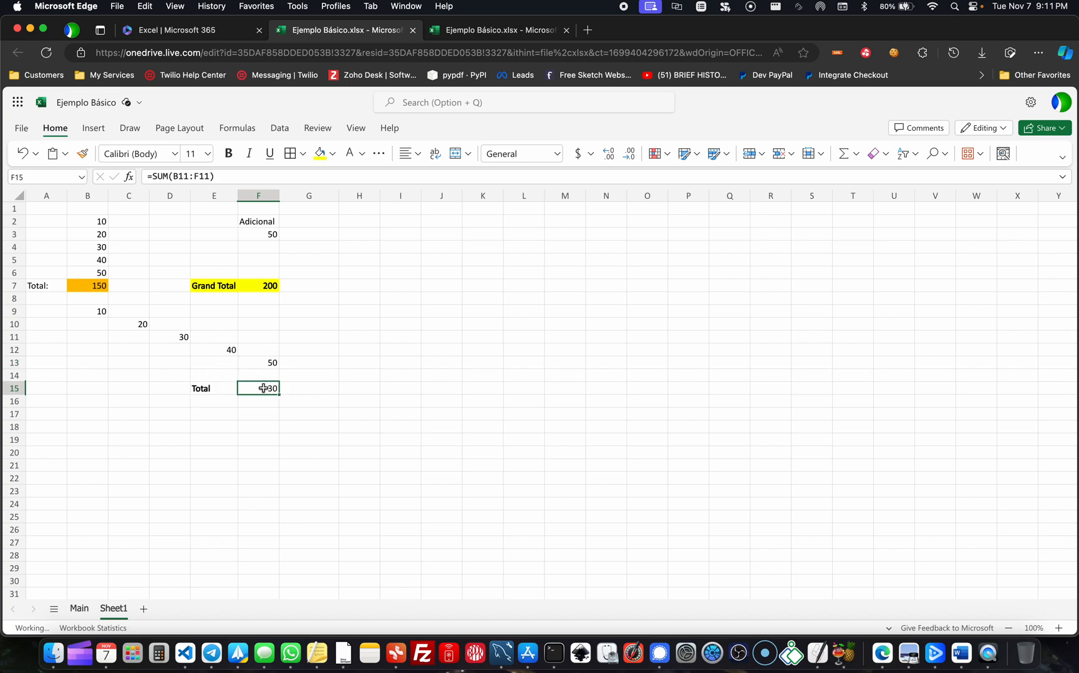
pyautogui.doubleClick(263, 388)
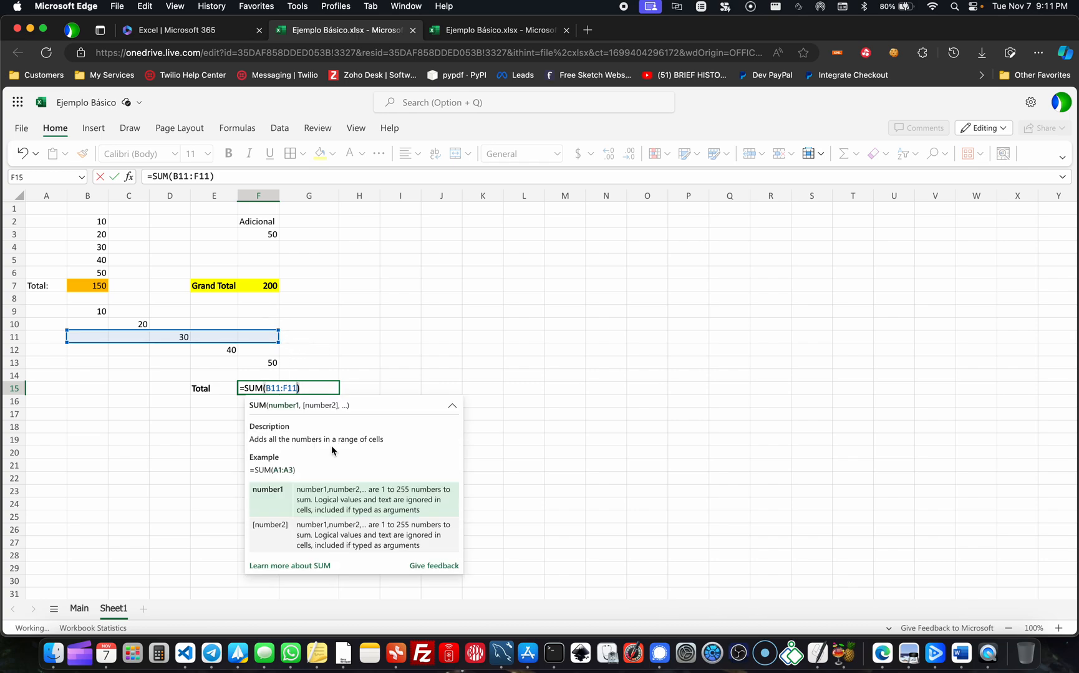
pyautogui.press('BackSpace')
pyautogui.press('BackSpace')
pyautogui.press('BackSpace')
pyautogui.press('BackSpace')
pyautogui.press('BackSpace')
pyautogui.press('BackSpace')
pyautogui.press('BackSpace')
pyautogui.press('BackSpace')
pyautogui.write('(')
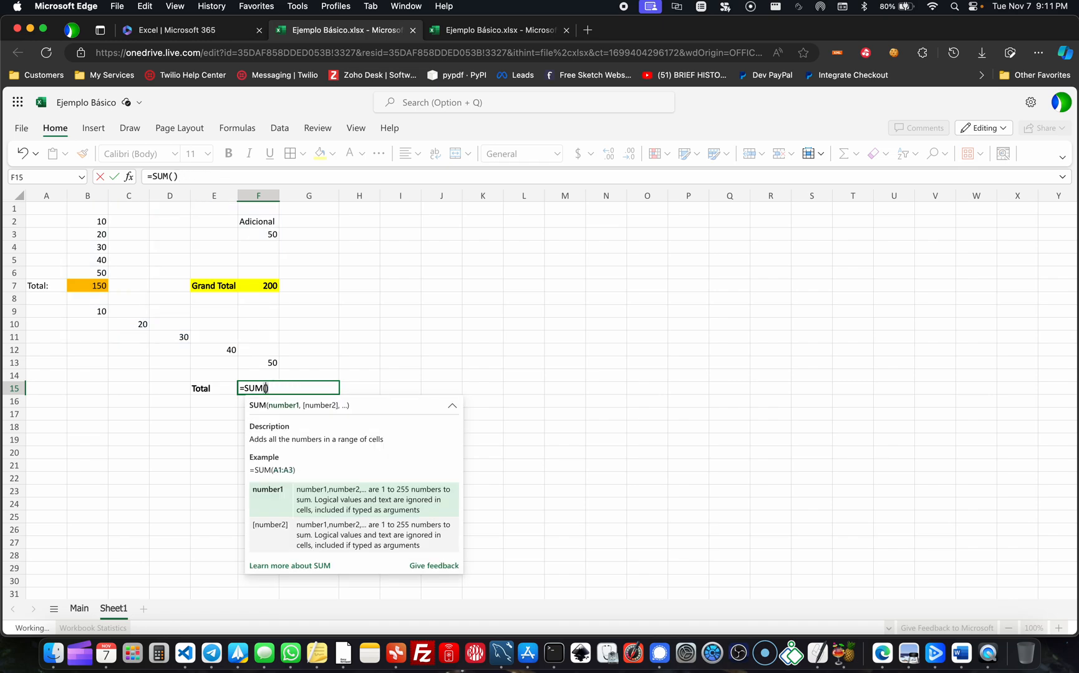
# - Complete the F15 formula with the individual diagonal cells as =SUM(B9,C10,D11,E12,F13)
pyautogui.click(99, 312)
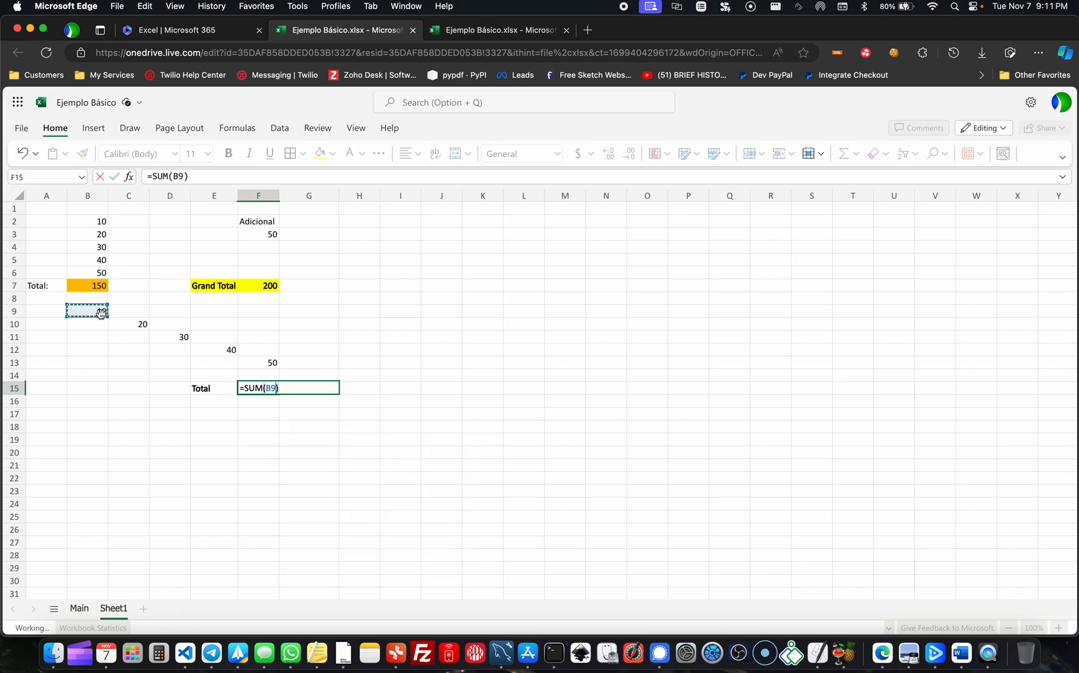
pyautogui.write(',')
pyautogui.click(141, 323)
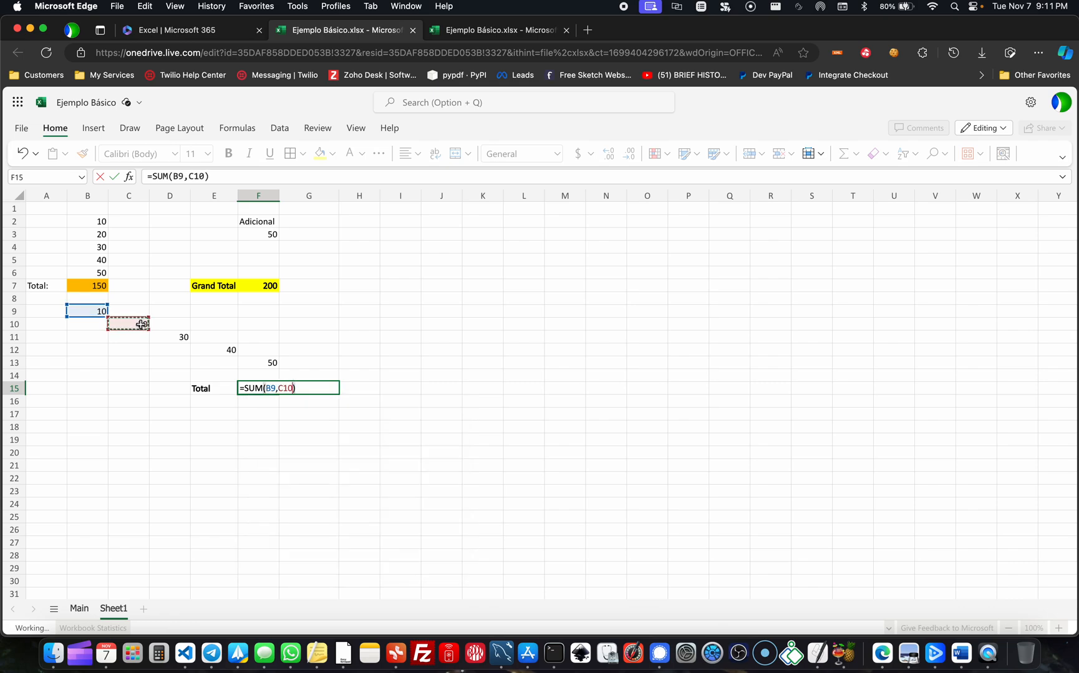
pyautogui.write(',')
pyautogui.click(177, 338)
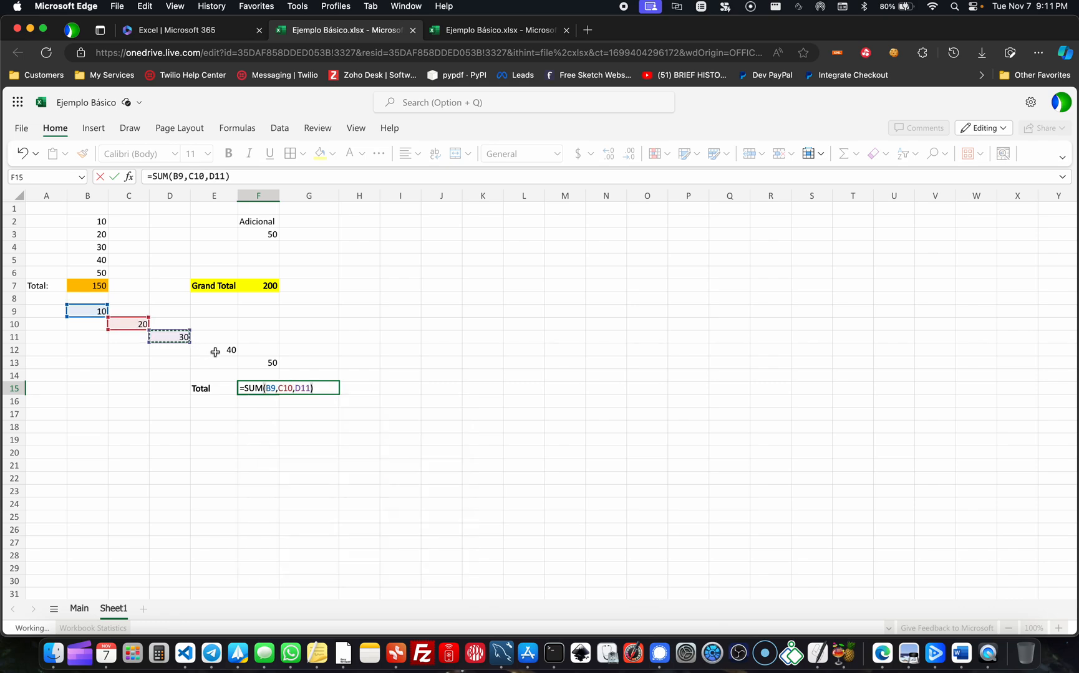
pyautogui.write(',')
pyautogui.click(216, 351)
pyautogui.write(',')
pyautogui.click(272, 362)
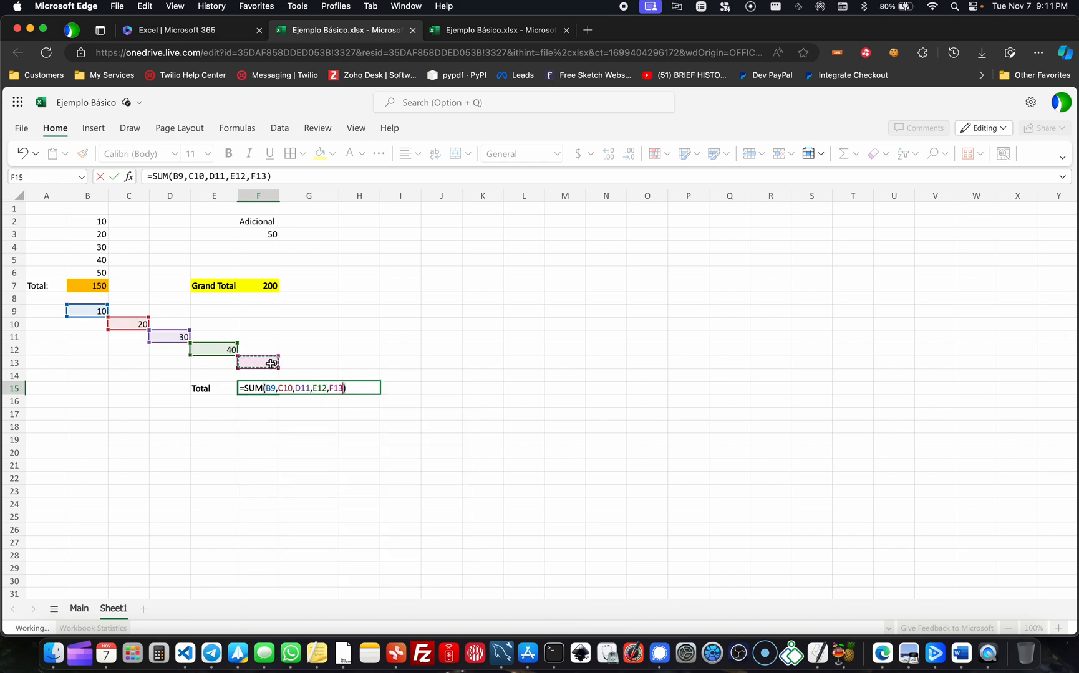
pyautogui.moveTo(271, 363); pyautogui.dragTo(331, 363)
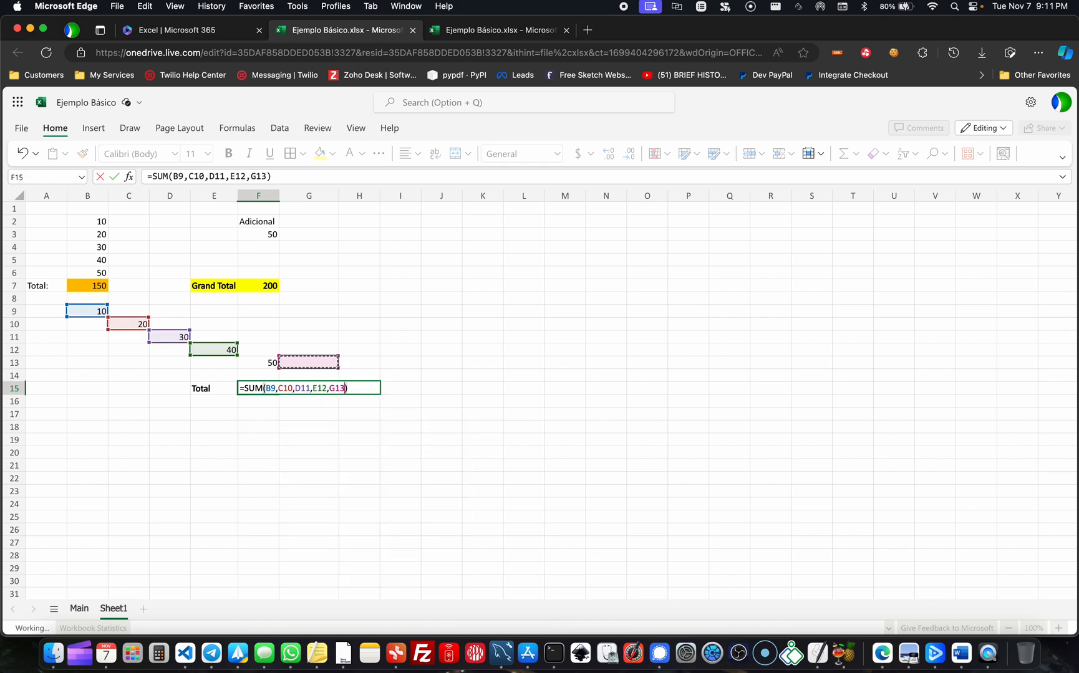
pyautogui.press('Return')
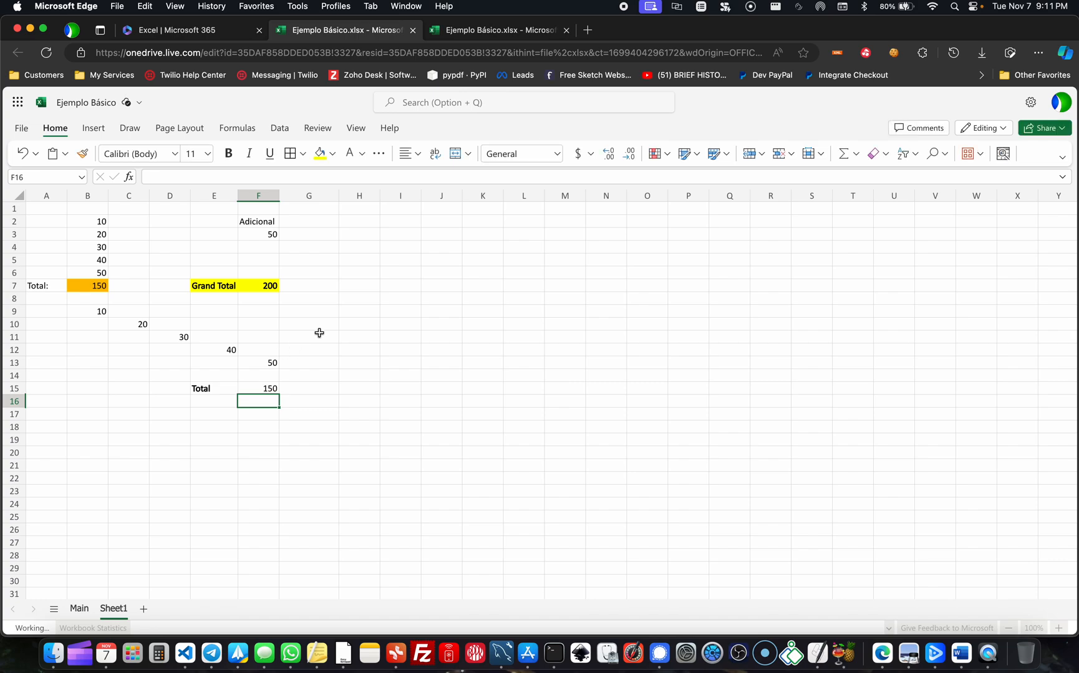
# - Remove the D11 reference from the F15 formula so it reads =SUM(B9,C10,E12,F13), and check the excluded cell D11
pyautogui.doubleClick(256, 389)
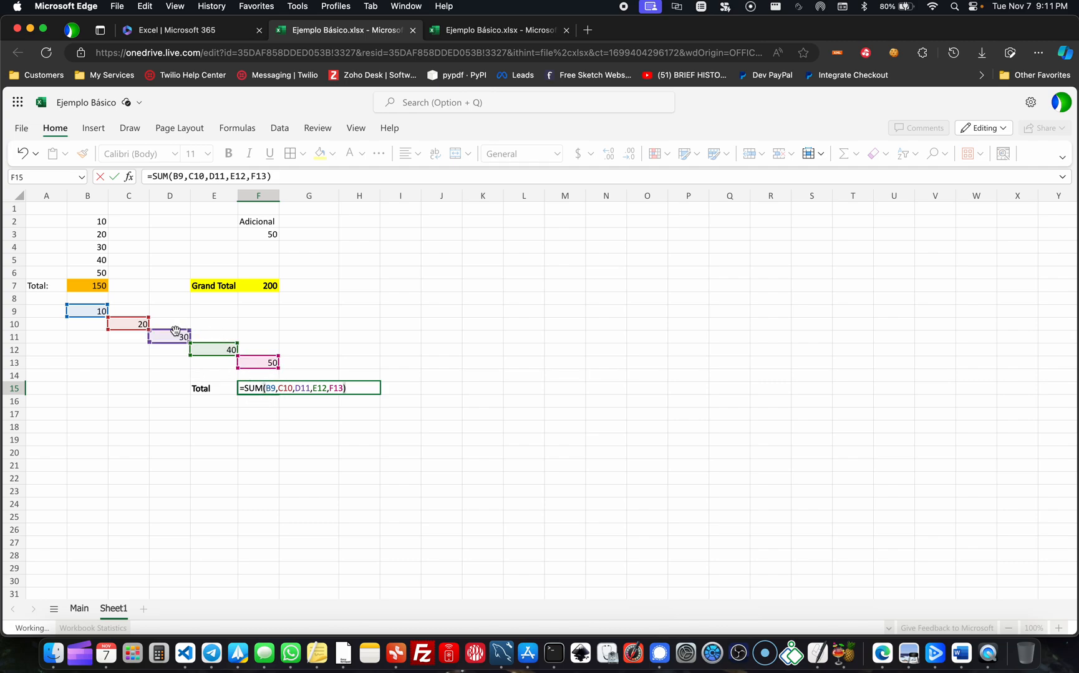
pyautogui.click(310, 389)
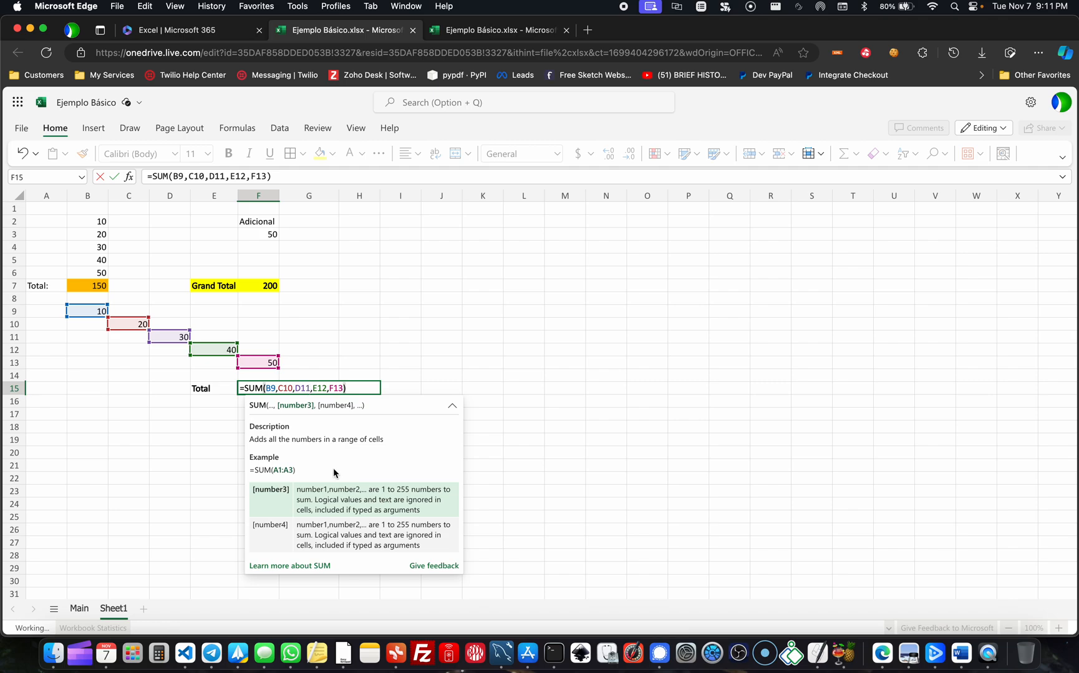
pyautogui.press('BackSpace')
pyautogui.press('BackSpace')
pyautogui.press('BackSpace')
pyautogui.press('BackSpace')
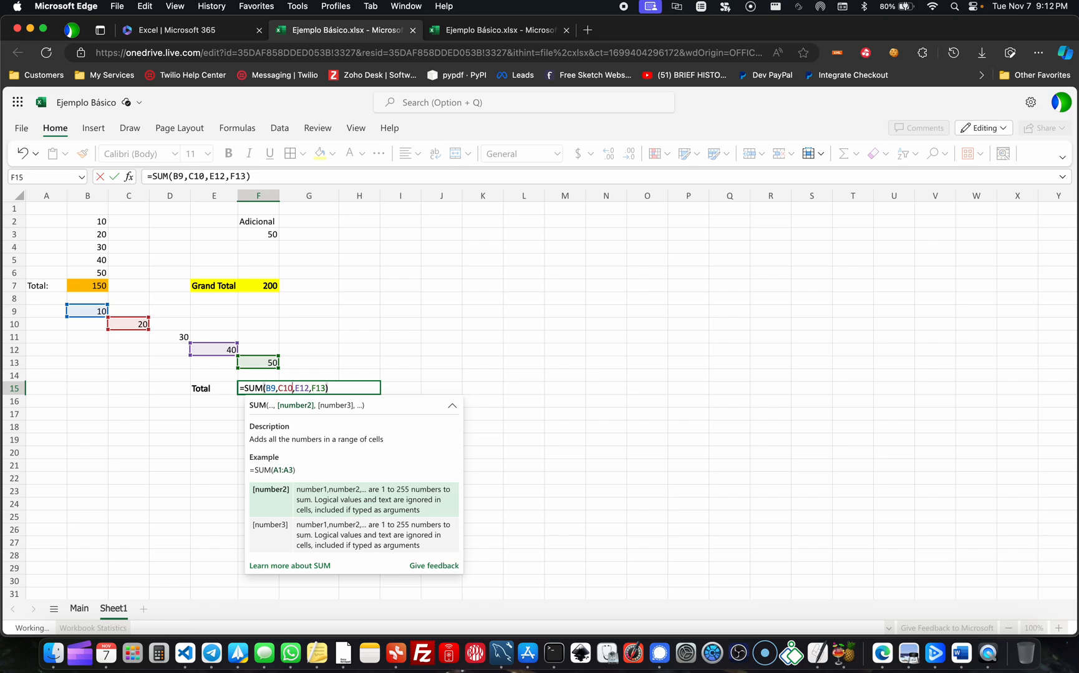
pyautogui.press('Return')
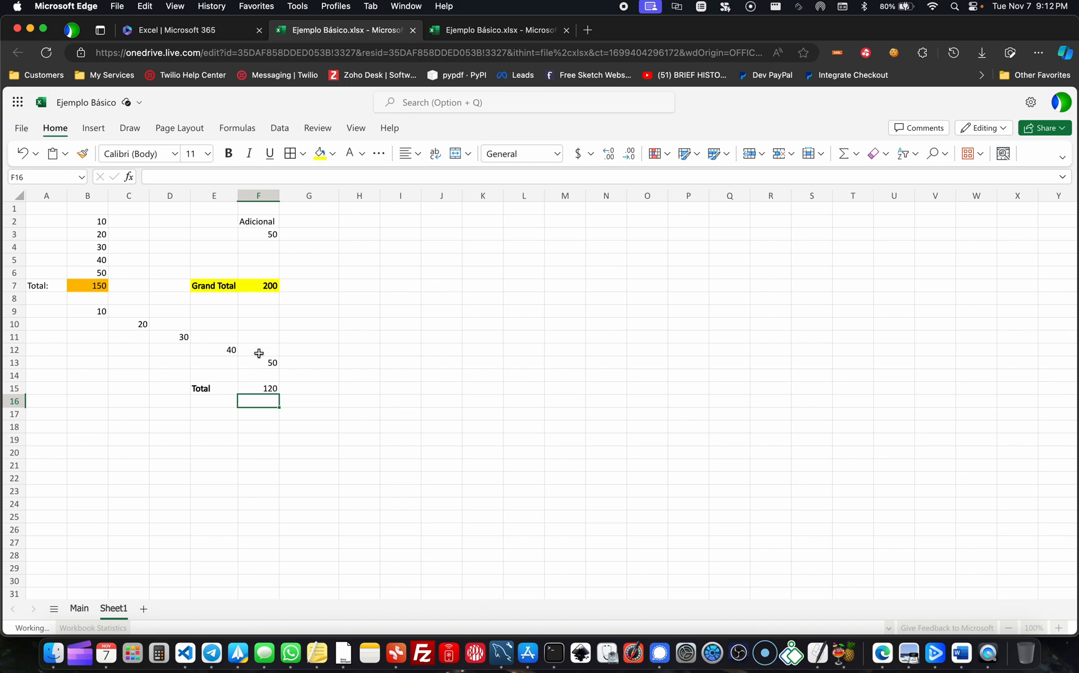
pyautogui.click(178, 337)
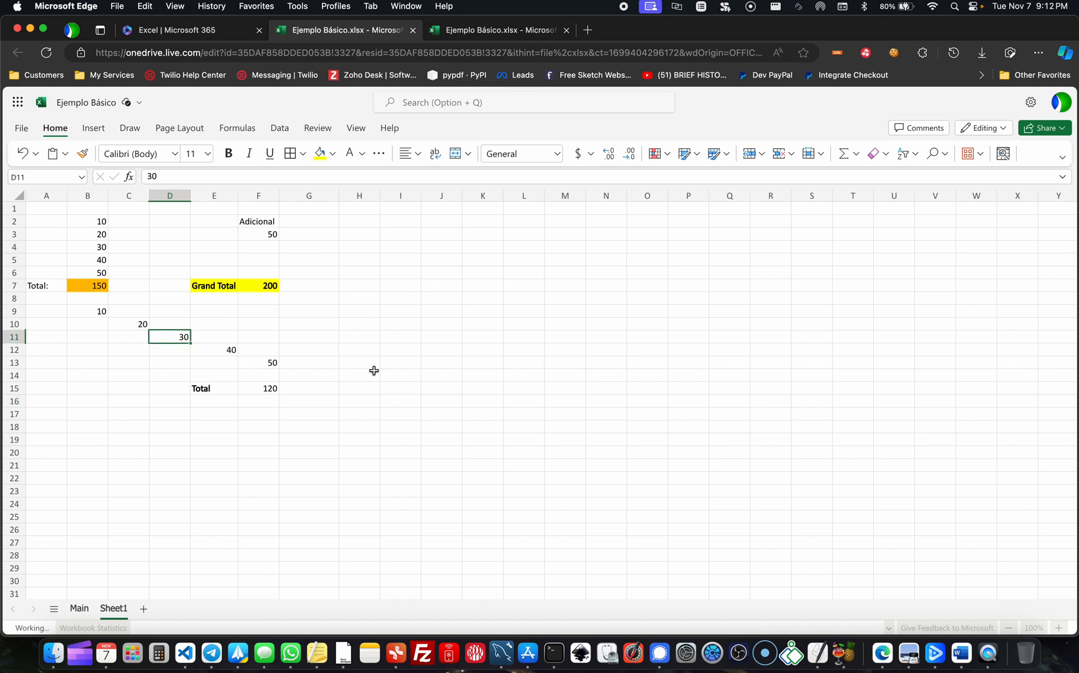
pyautogui.click(362, 297)
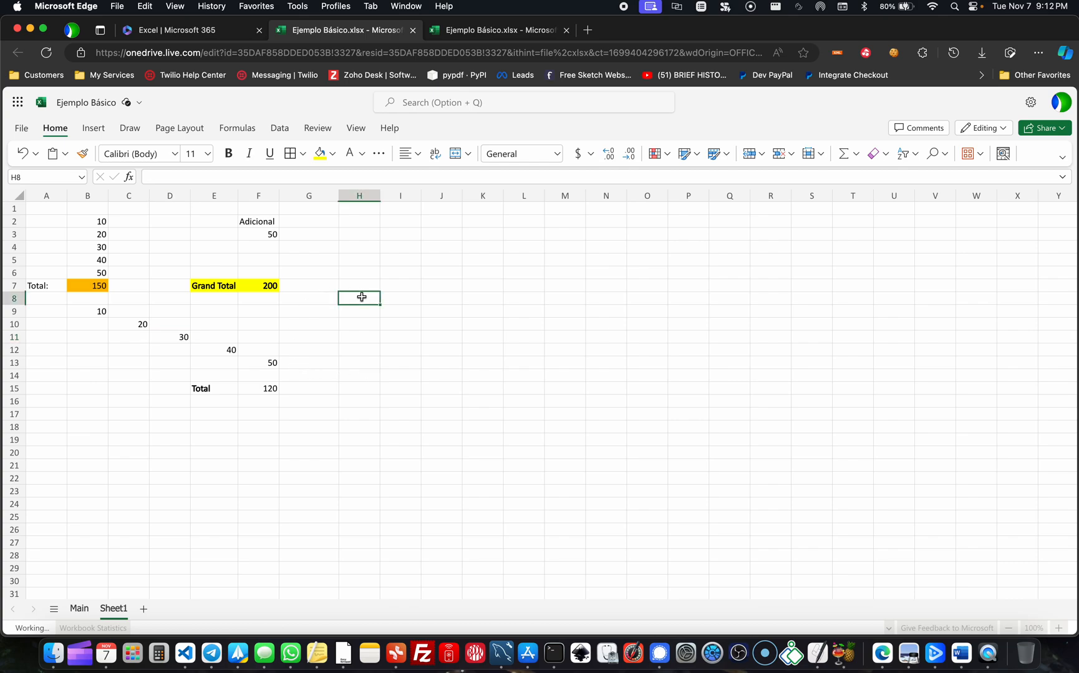
# - Switch to the "¿Qué aprenderemos en esta clase?" slide to review the class topics and return to the Excel workbook
pyautogui.hotkey('ctrl', 'Up')
pyautogui.click(431, 349)
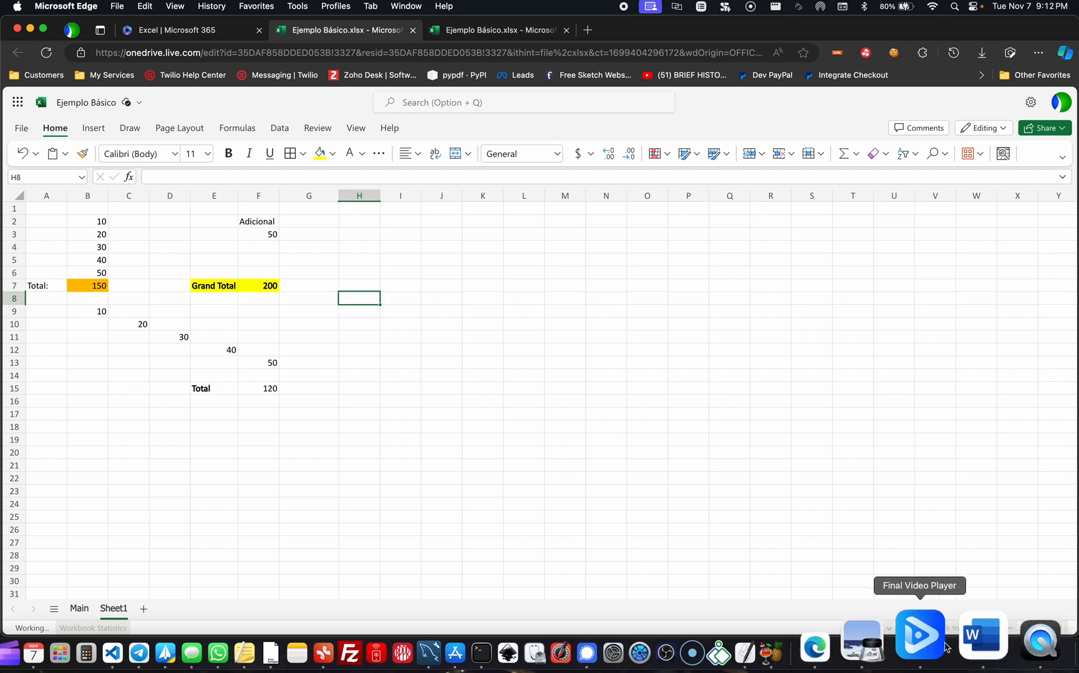
pyautogui.click(882, 653)
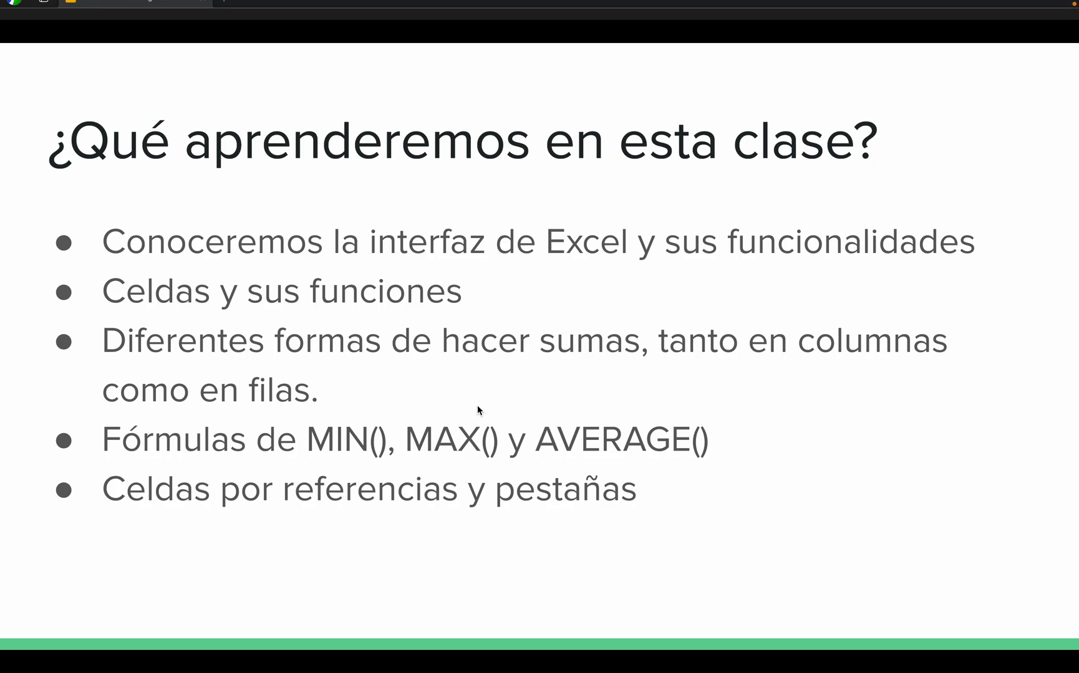
pyautogui.hotkey('ctrl', 'Up')
pyautogui.click(527, 262)
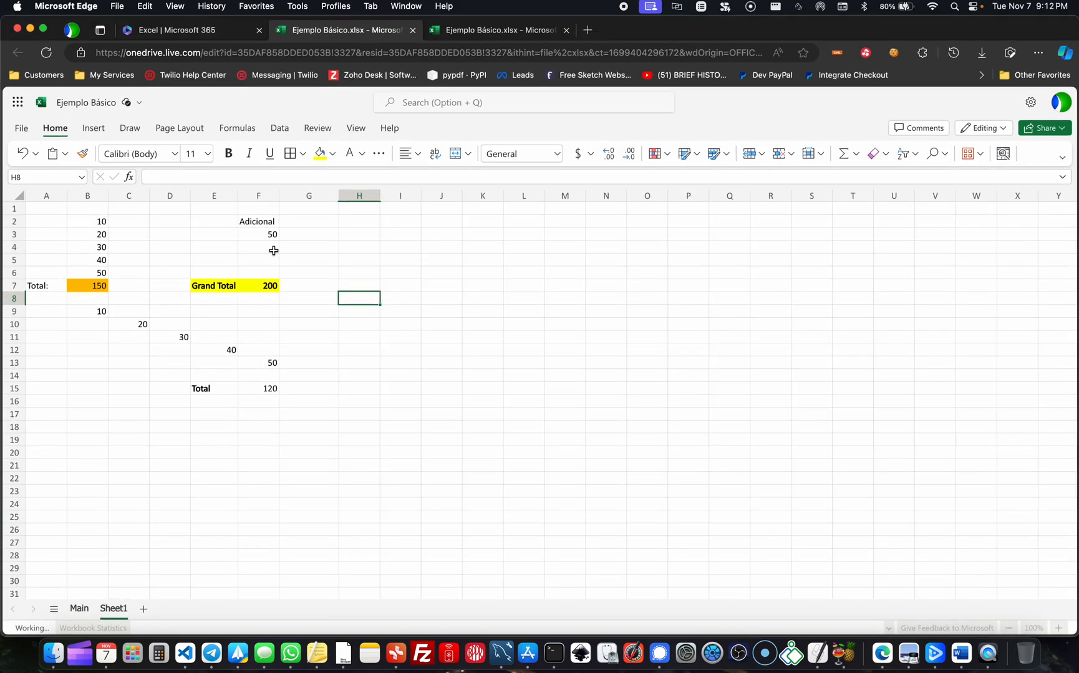
# - Enter 1, 2 and 3 across cells I2:K2 and select the empty cell H2 before them
pyautogui.click(416, 236)
pyautogui.click(417, 218)
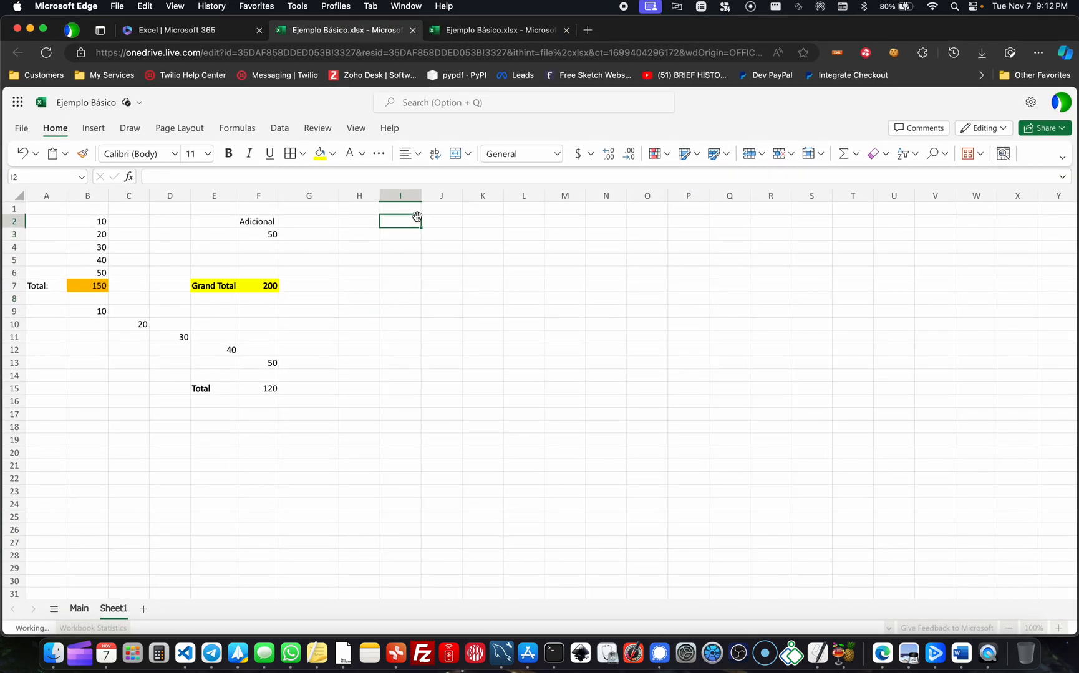
pyautogui.write('1')
pyautogui.press('Tab')
pyautogui.write('2')
pyautogui.press('Tab')
pyautogui.write('3')
pyautogui.press('Tab')
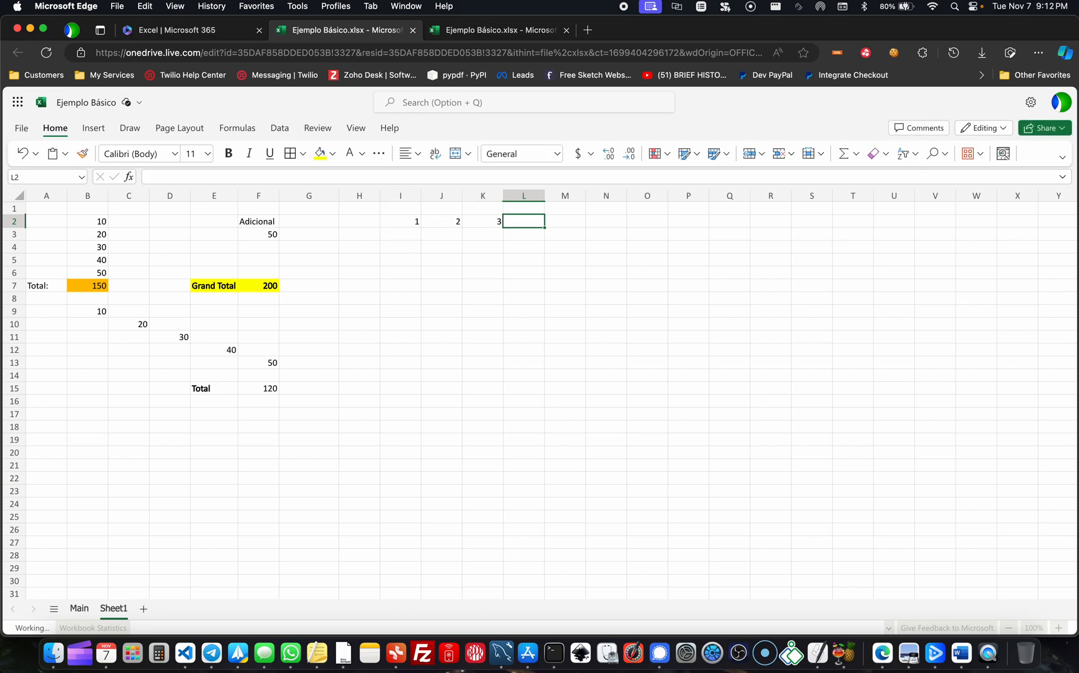
pyautogui.press('Left')
pyautogui.press('Left')
pyautogui.press('Left')
pyautogui.press('Left')
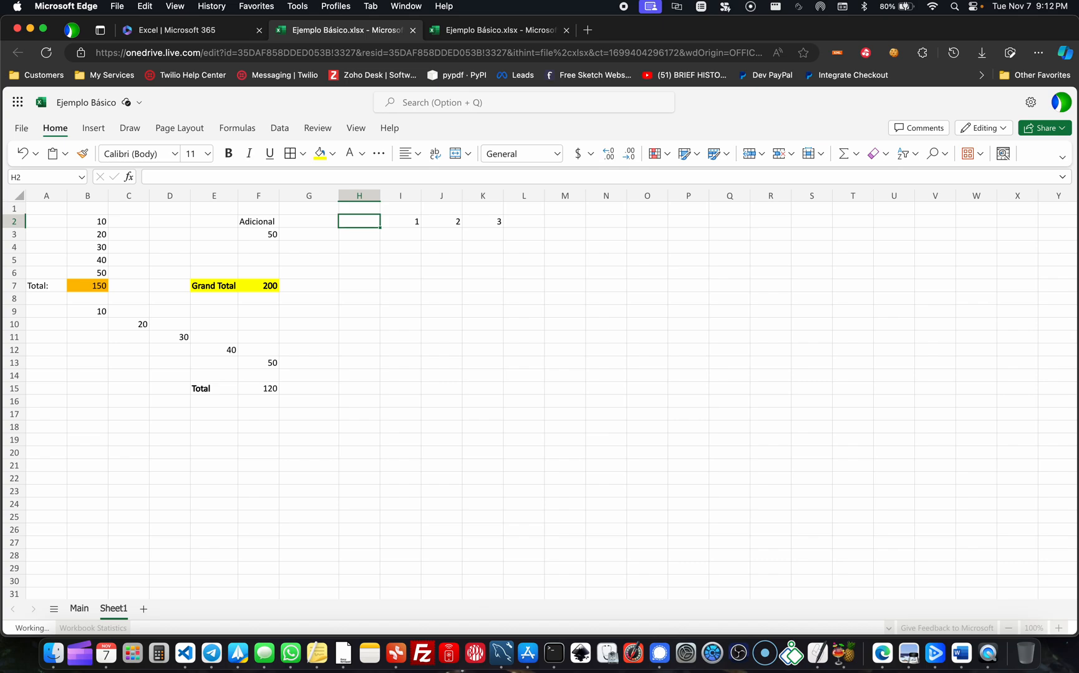
# - Enter the label Promedio in cell I4, below the 1, 2, 3 row
pyautogui.press('Down')
pyautogui.press('Right')
pyautogui.press('Down')
pyautogui.press('Right')
pyautogui.press('Left')
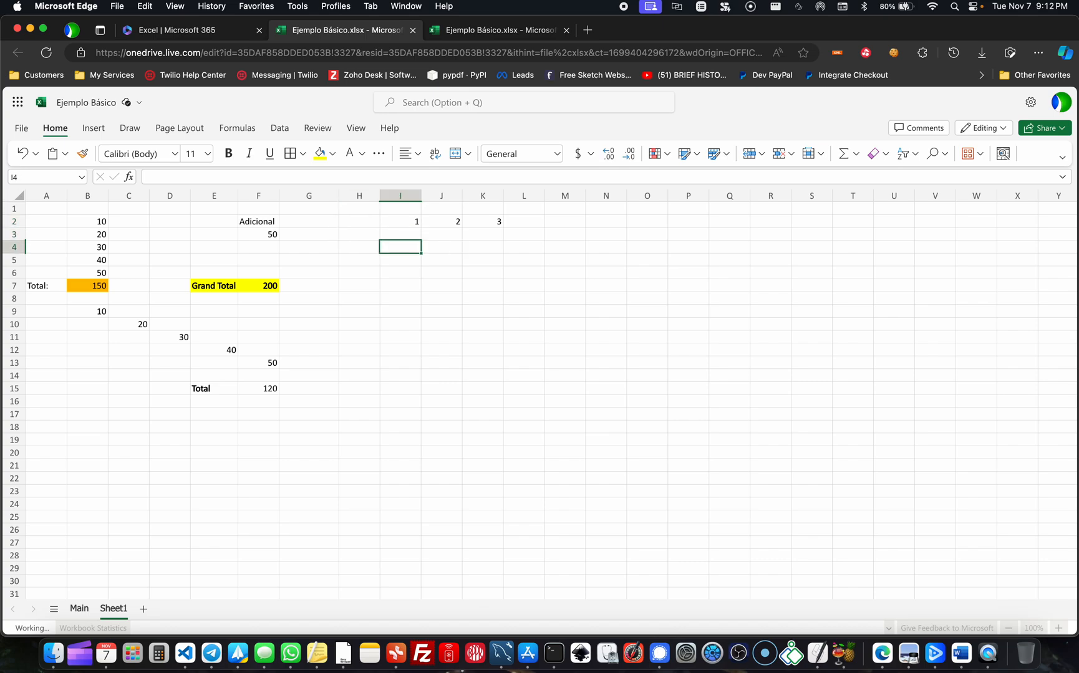
pyautogui.write('Promedio')
pyautogui.press('Tab')
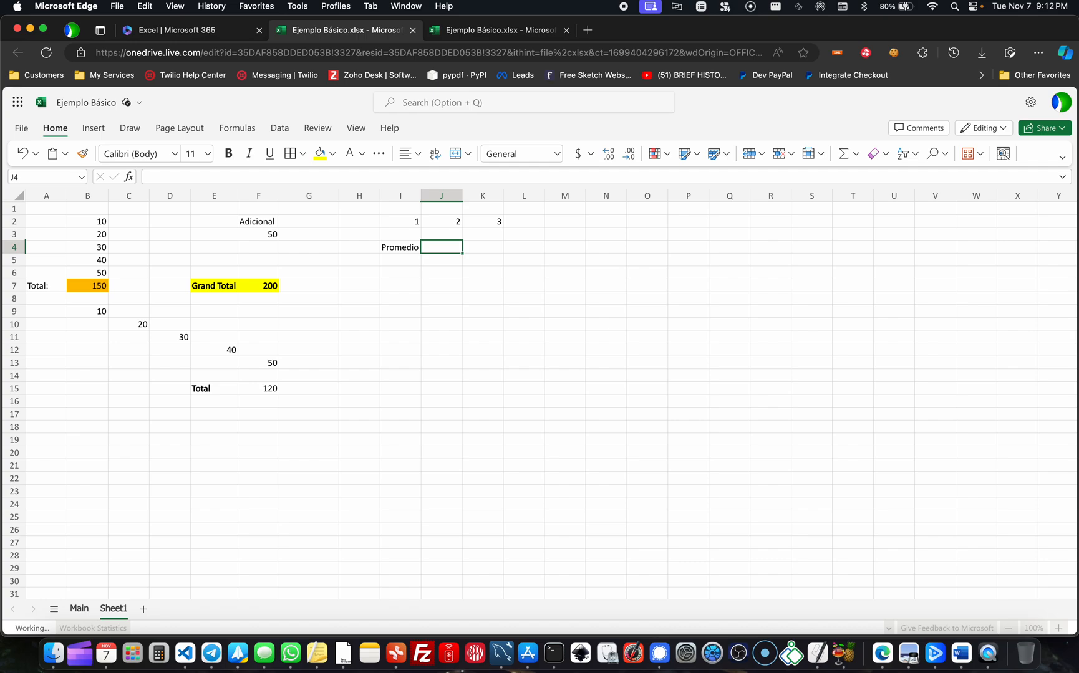
# - Calculate the average of the three values with =AVERAGE(I2:K2) in cell J4
pyautogui.write('=')
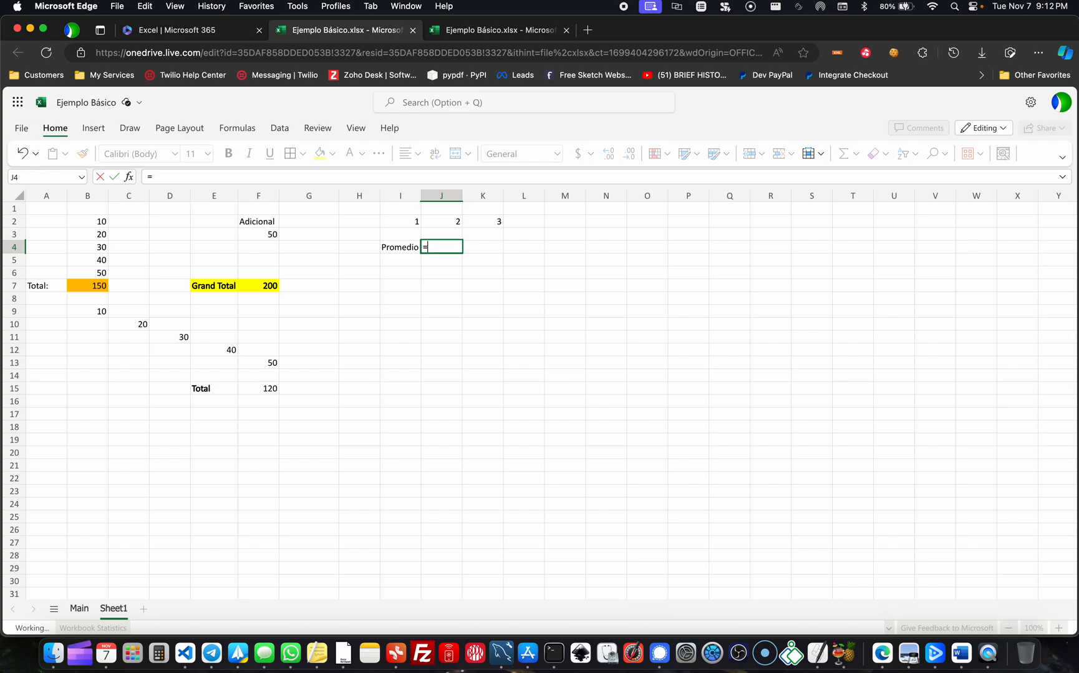
pyautogui.write('A')
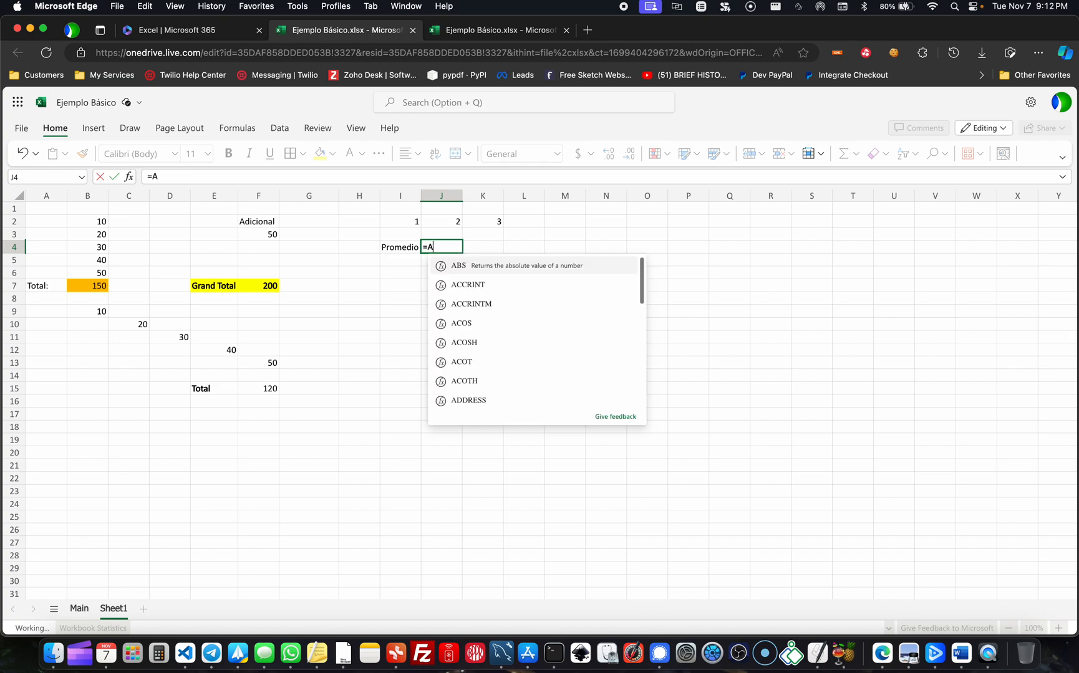
pyautogui.write('VERAGE')
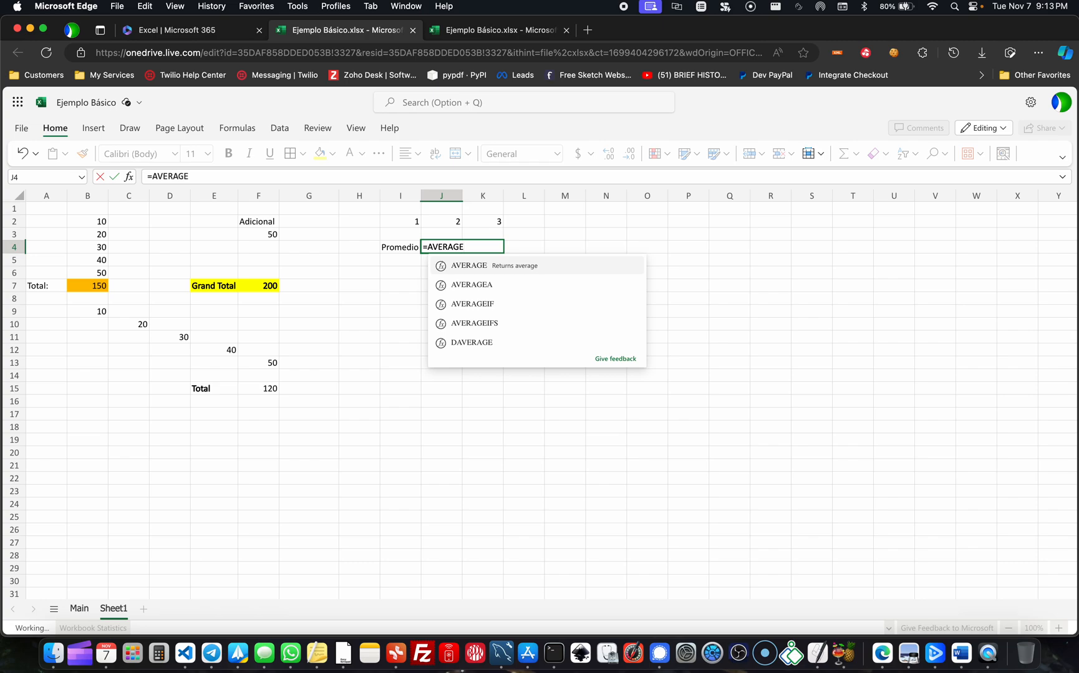
pyautogui.write('(')
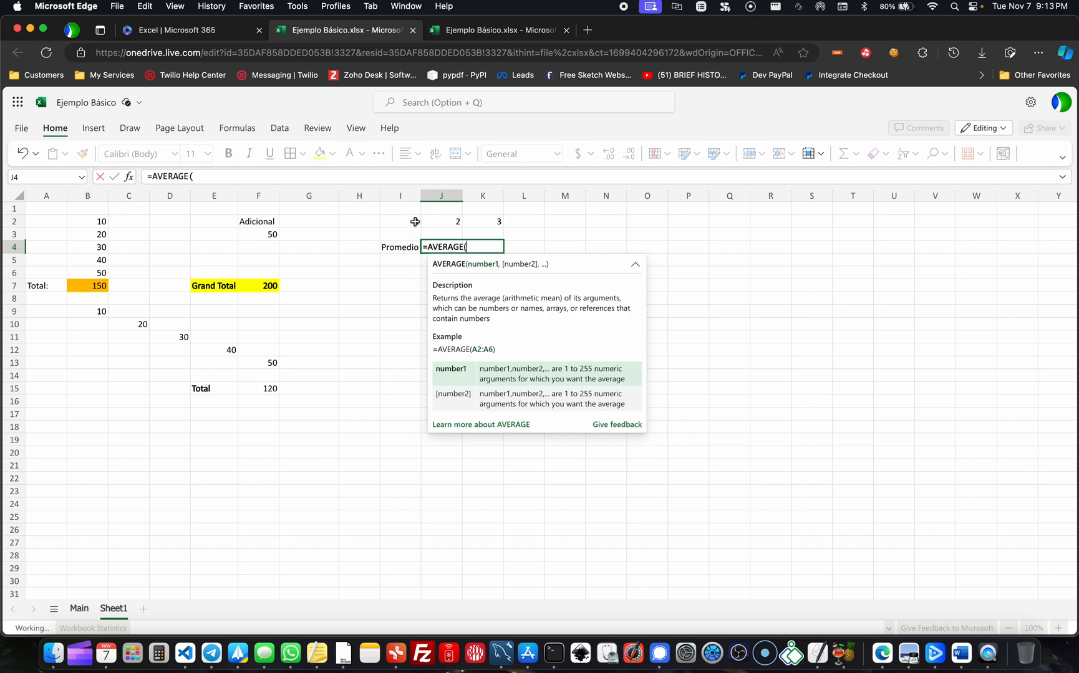
pyautogui.moveTo(415, 222); pyautogui.dragTo(488, 223)
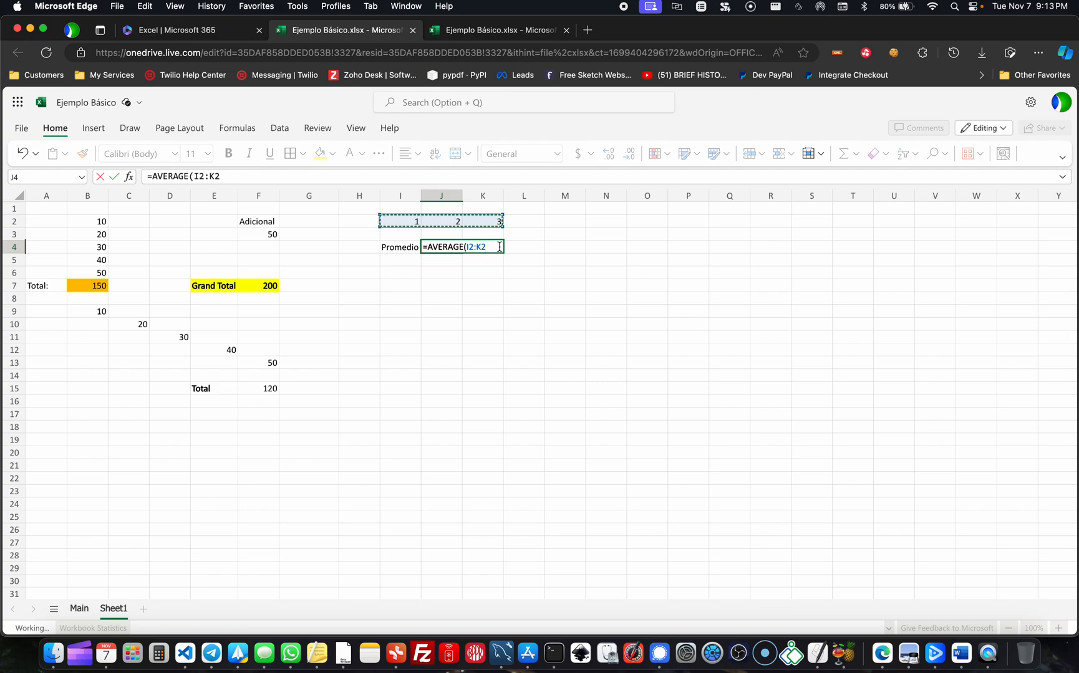
pyautogui.write(')')
pyautogui.press('Return')
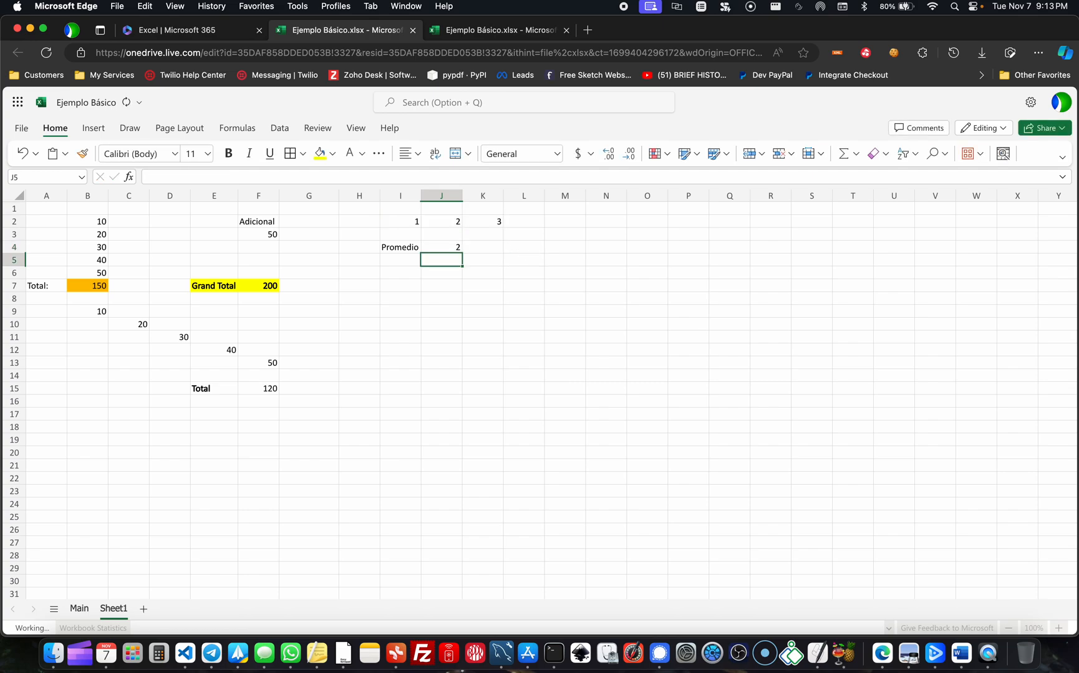
# - Add the labels Máximo in I5 and Mínimo in I6 under Promedio
pyautogui.press('Left')
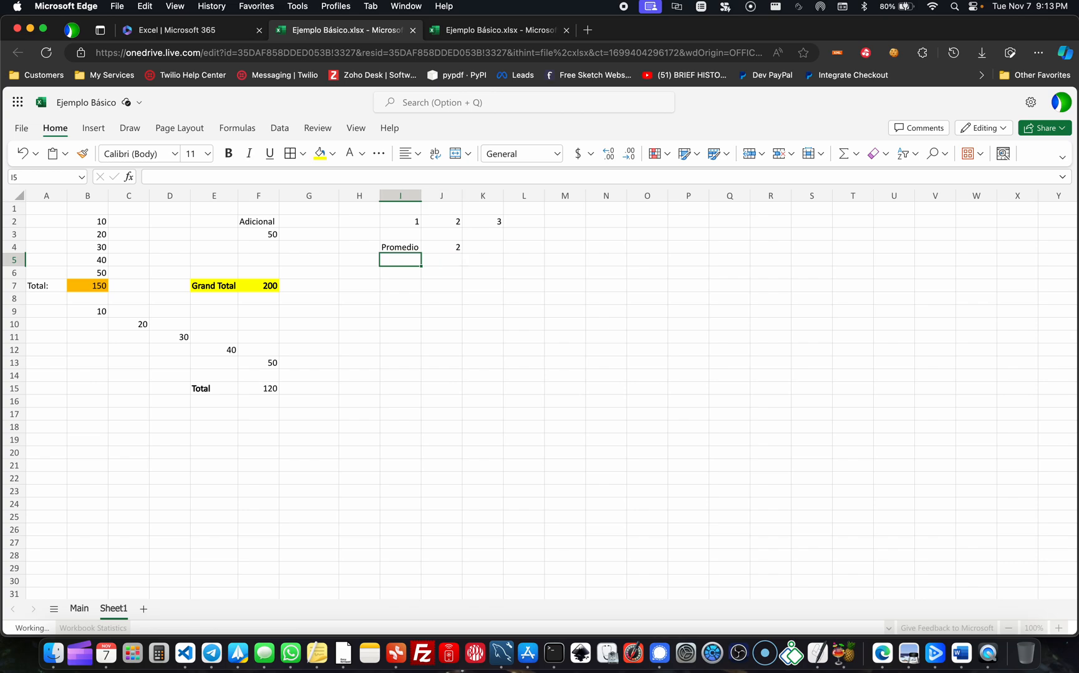
pyautogui.write('M')
pyautogui.press('Return')
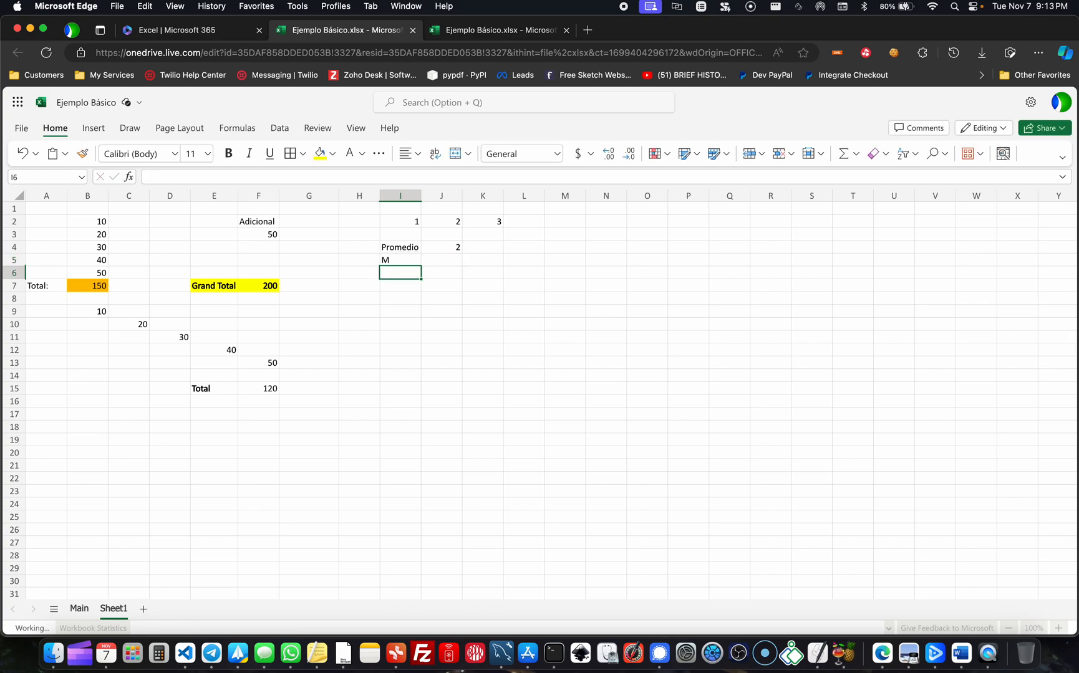
pyautogui.press('Up')
pyautogui.write('á')
pyautogui.press('BackSpace')
pyautogui.write('Máimo')
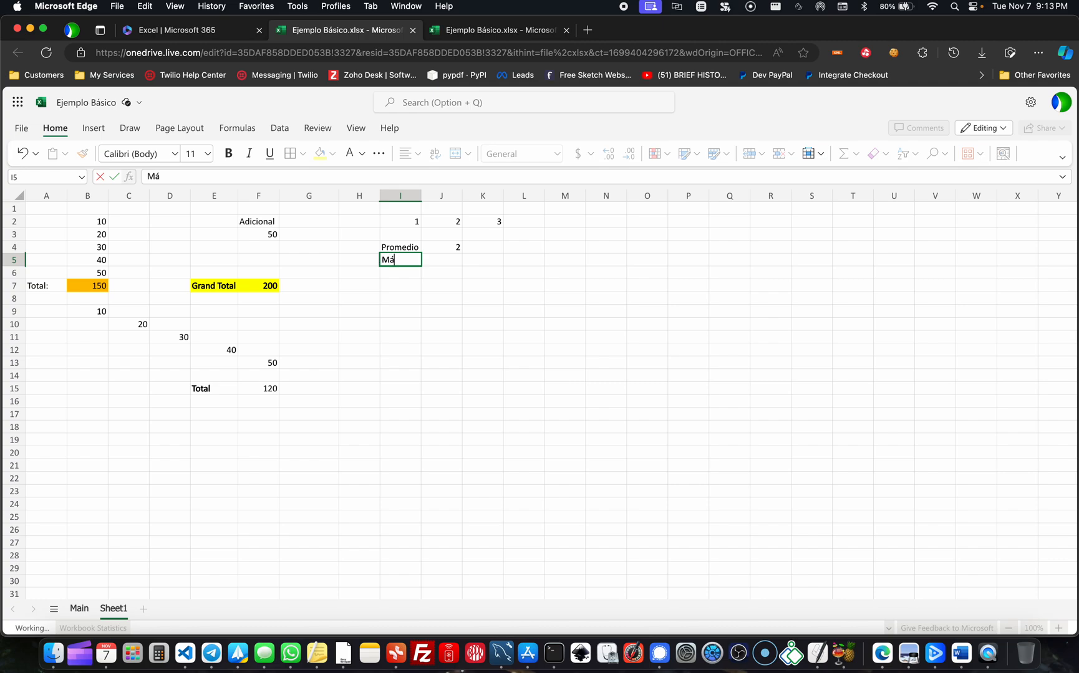
pyautogui.press('BackSpace')
pyautogui.press('BackSpace')
pyautogui.press('BackSpace')
pyautogui.write('ximo')
pyautogui.press('Return')
pyautogui.write('Mínimo')
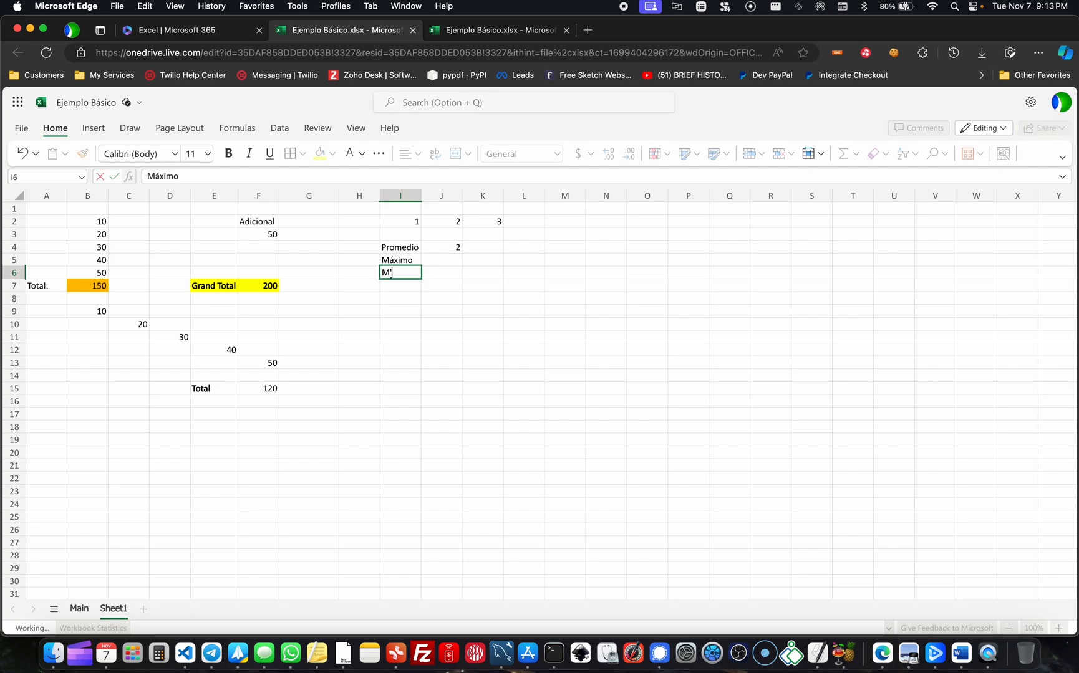
# - Enter a MAX formula over I2:K2 in cell J5, beside the Máximo label
pyautogui.press('Up')
pyautogui.press('Right')
pyautogui.write('=')
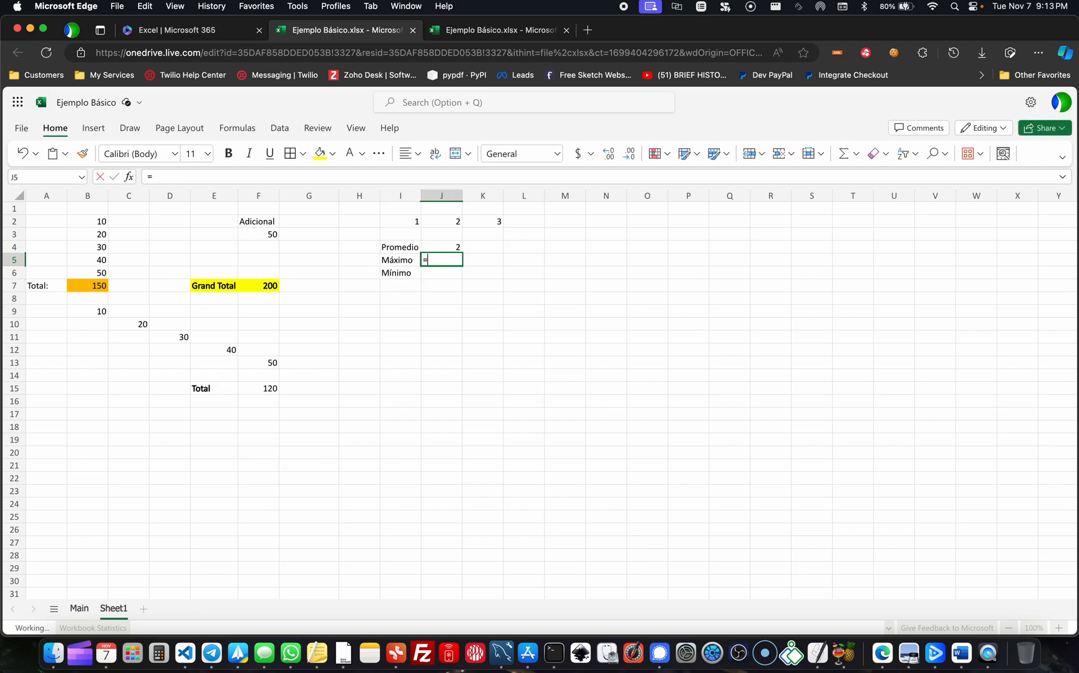
pyautogui.write('MAX')
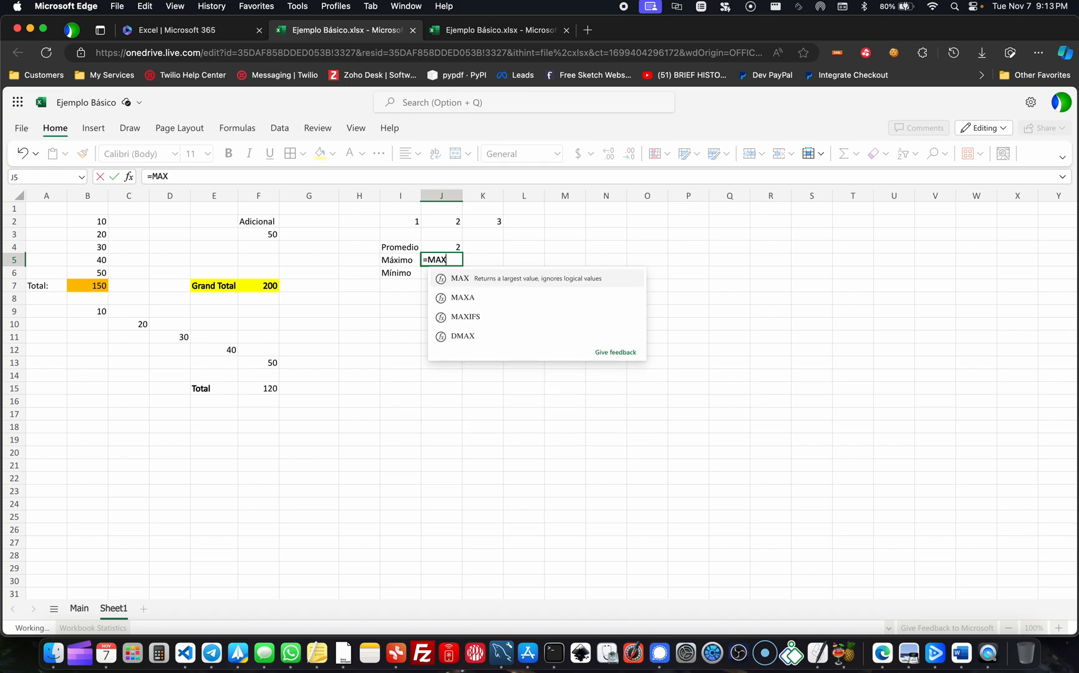
pyautogui.write('(')
pyautogui.moveTo(413, 219); pyautogui.dragTo(502, 219)
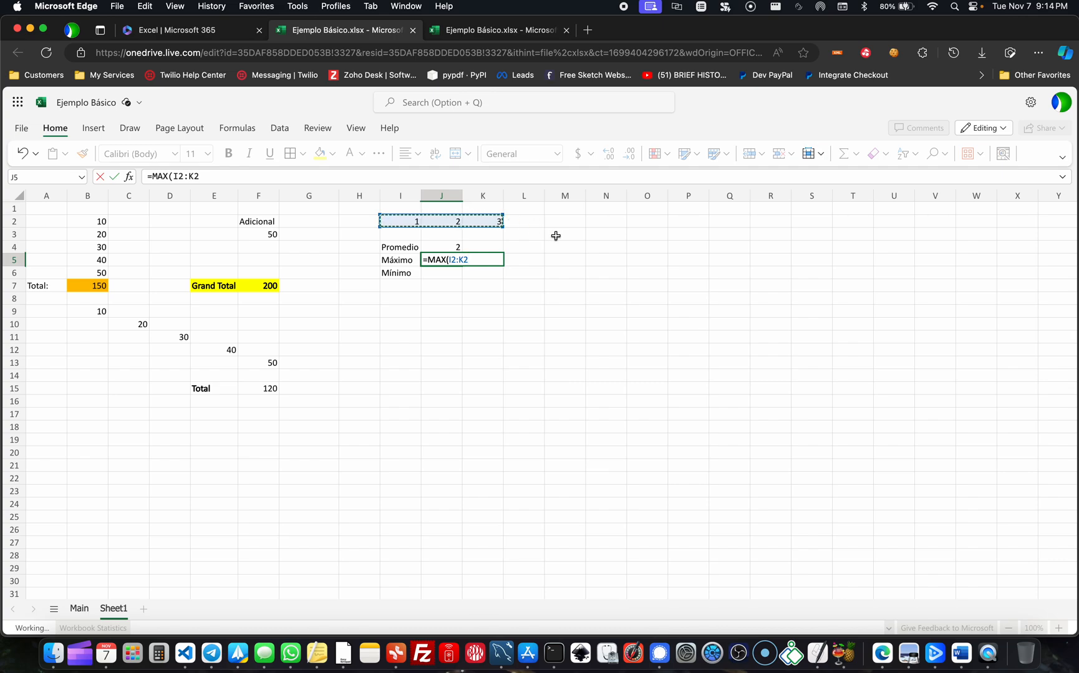
pyautogui.press('Return')
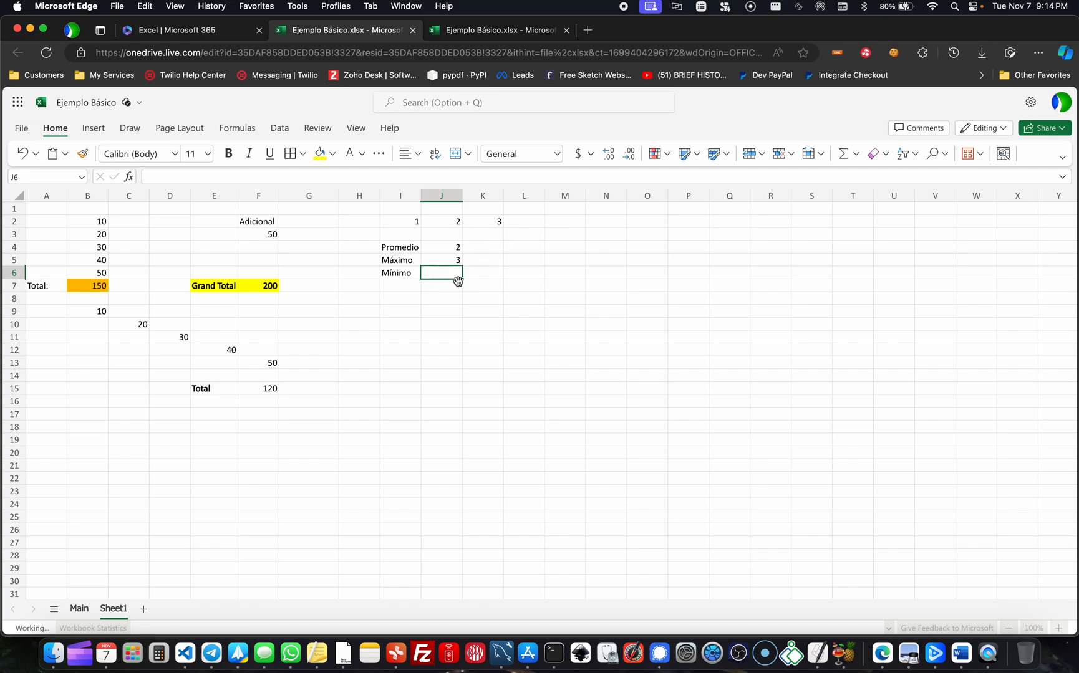
# - Enter =MIN(I2:K2) in cell J6, beside the Mínimo label
pyautogui.write('=')
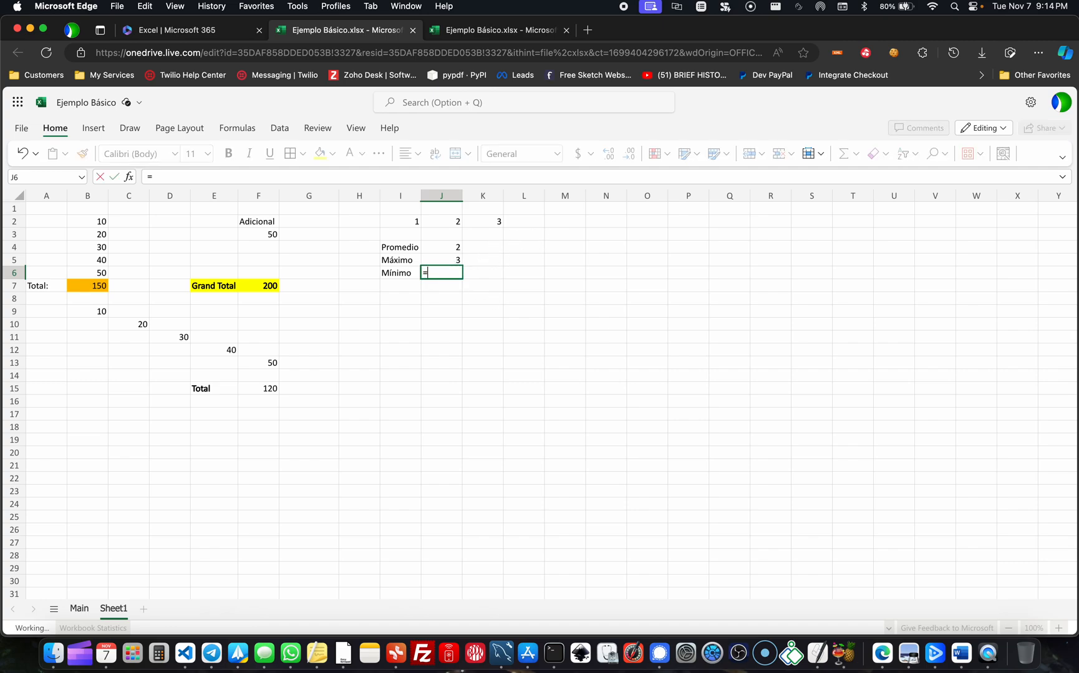
pyautogui.write('MIN')
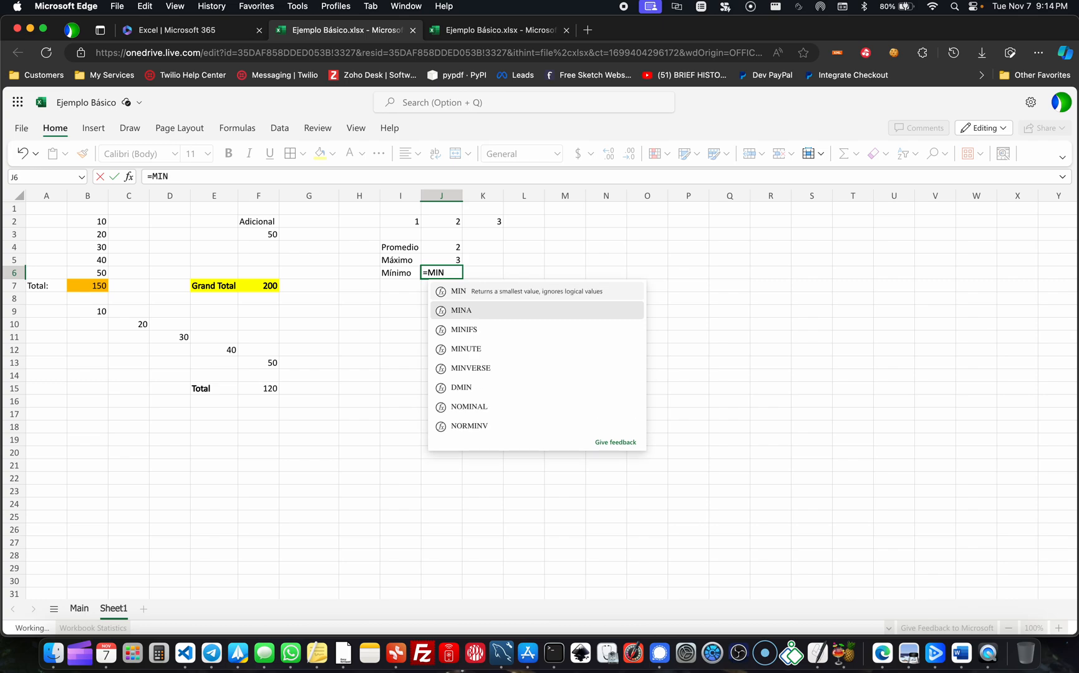
pyautogui.write('(')
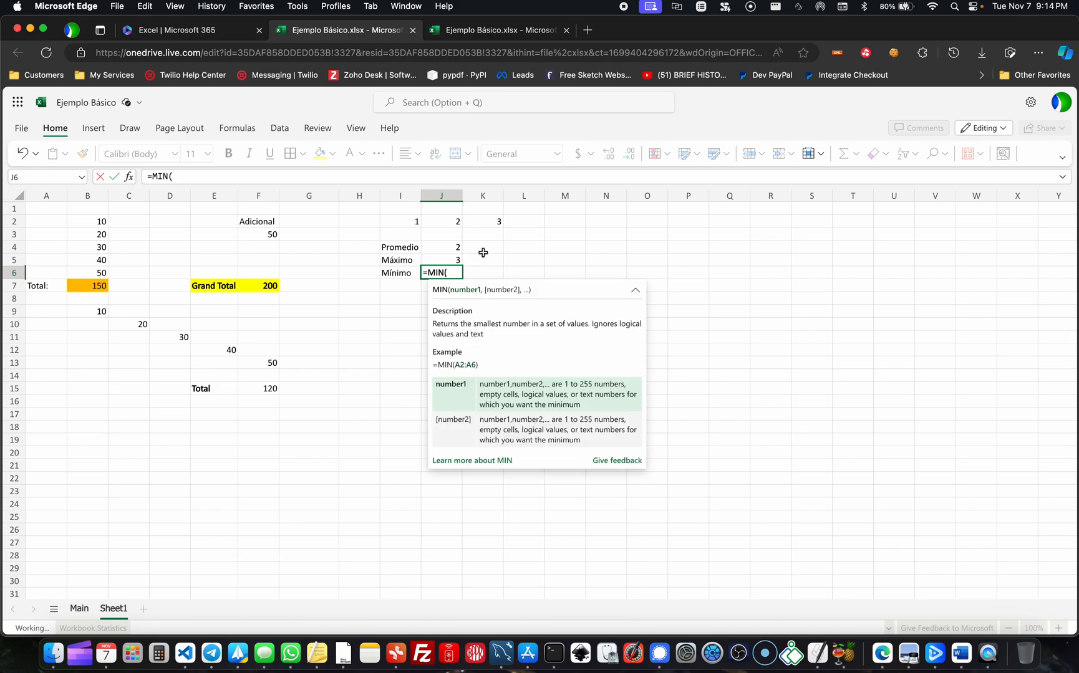
pyautogui.click(409, 221)
pyautogui.moveTo(408, 220); pyautogui.dragTo(492, 222)
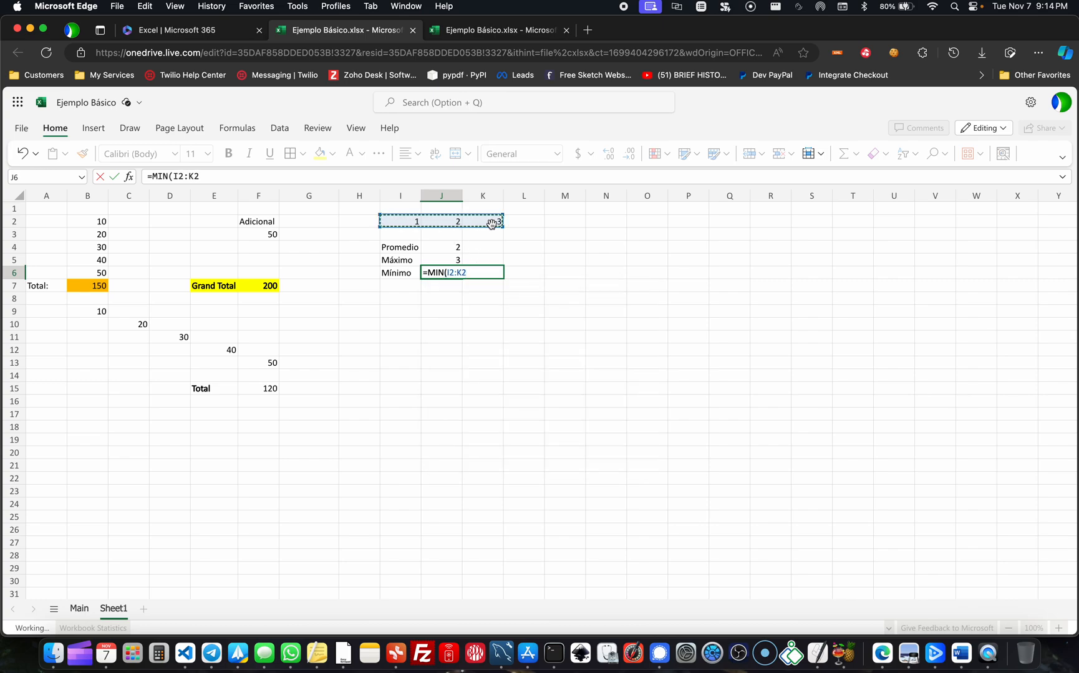
pyautogui.write(')')
pyautogui.press('Return')
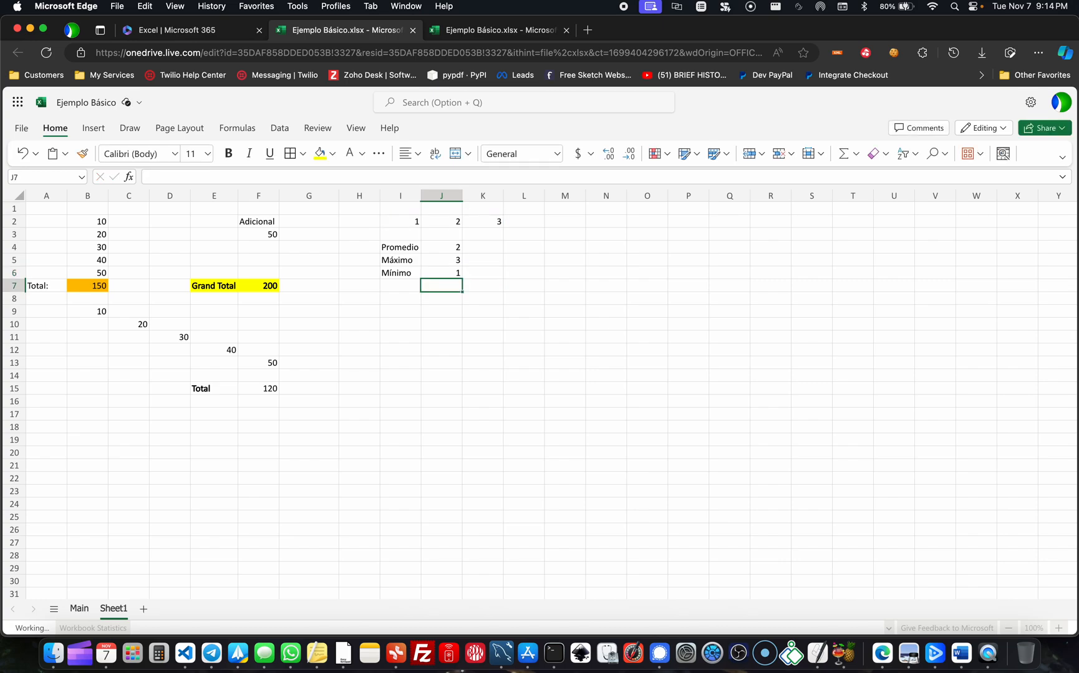
# - Review the MAX, MIN and AVERAGE formulas in cells J5, J6 and J4
pyautogui.click(442, 260)
pyautogui.press('Down')
pyautogui.press('Up')
pyautogui.press('Up')
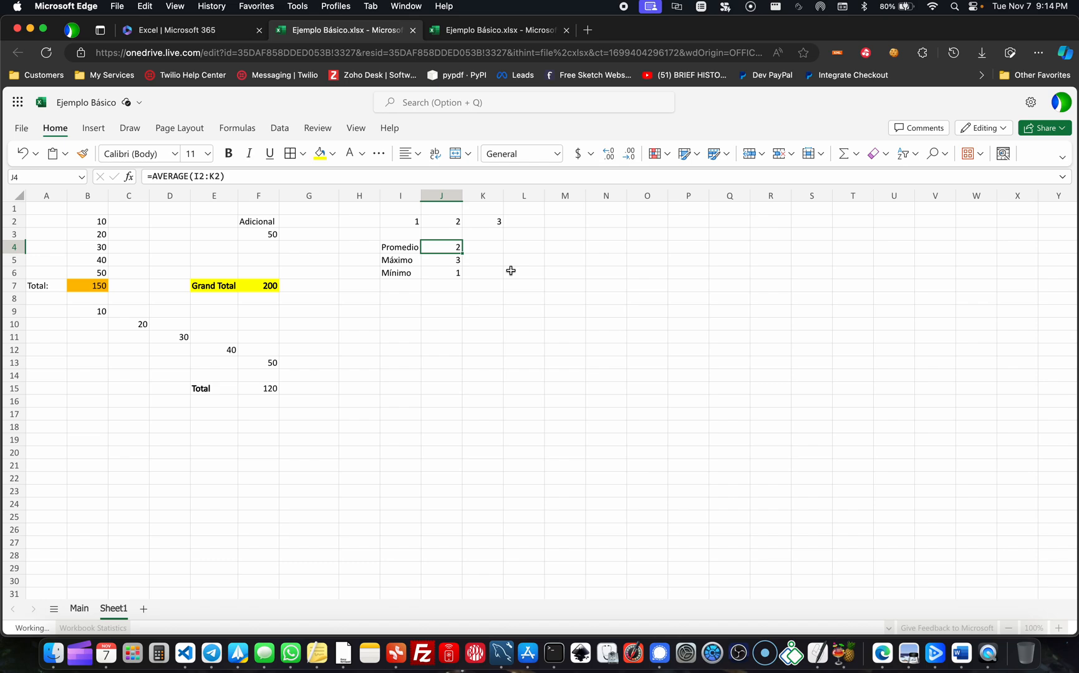
# - Look back over the sheet's earlier totals and check the scattered-cell SUM formula in F15
pyautogui.click(447, 334)
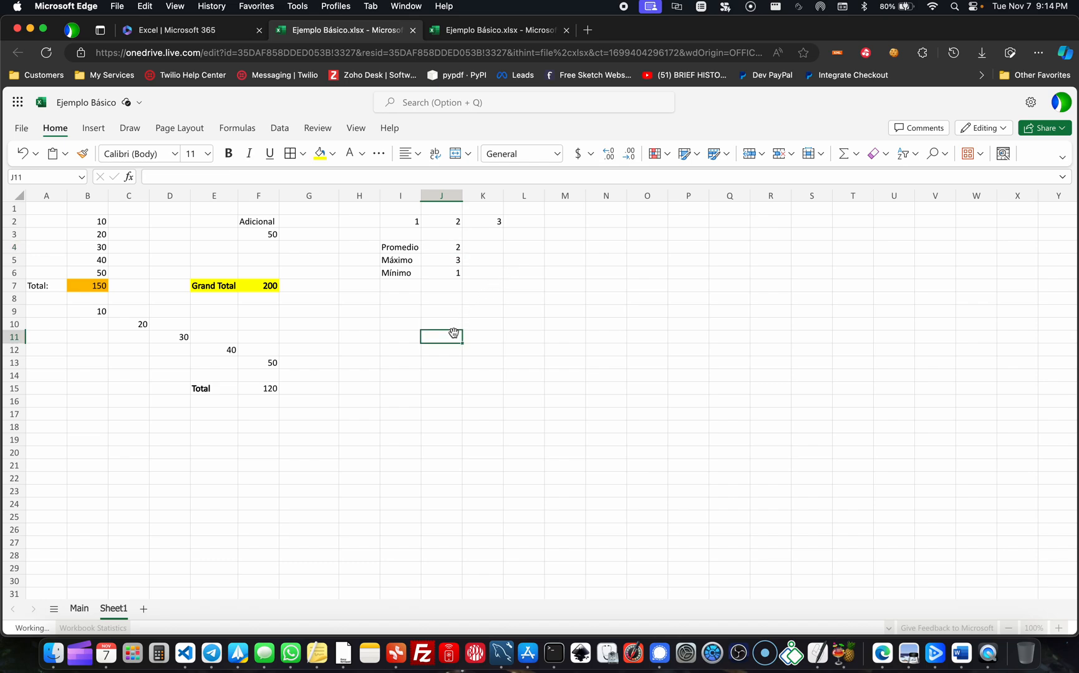
pyautogui.hotkey('ctrl', 'Up')
pyautogui.click(454, 337)
pyautogui.click(258, 298)
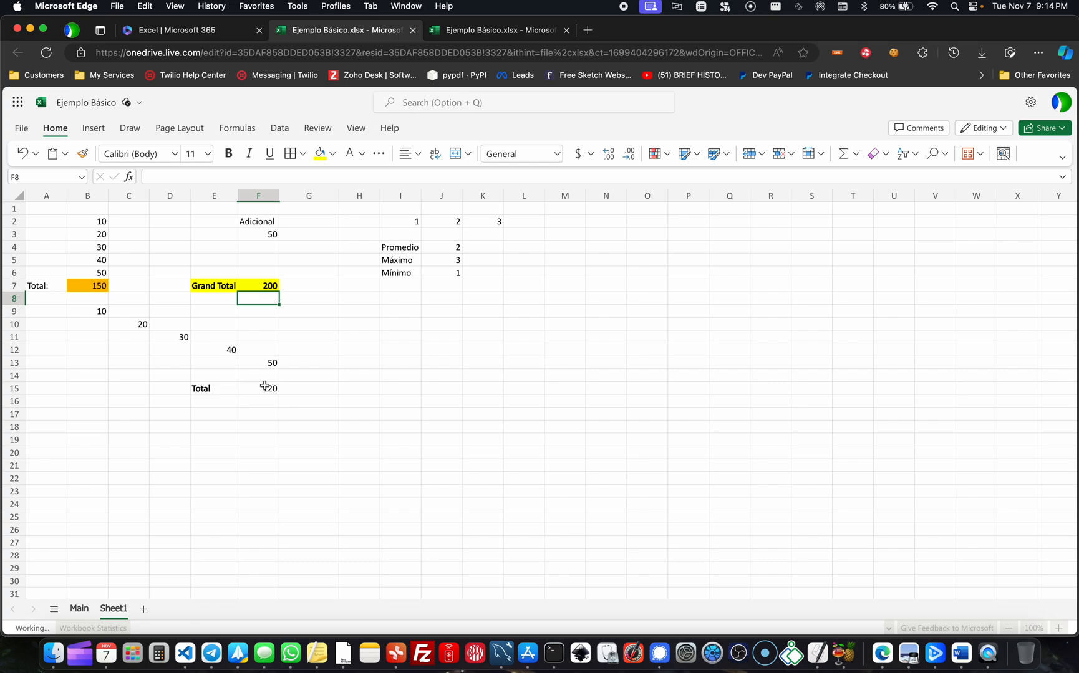
pyautogui.click(442, 400)
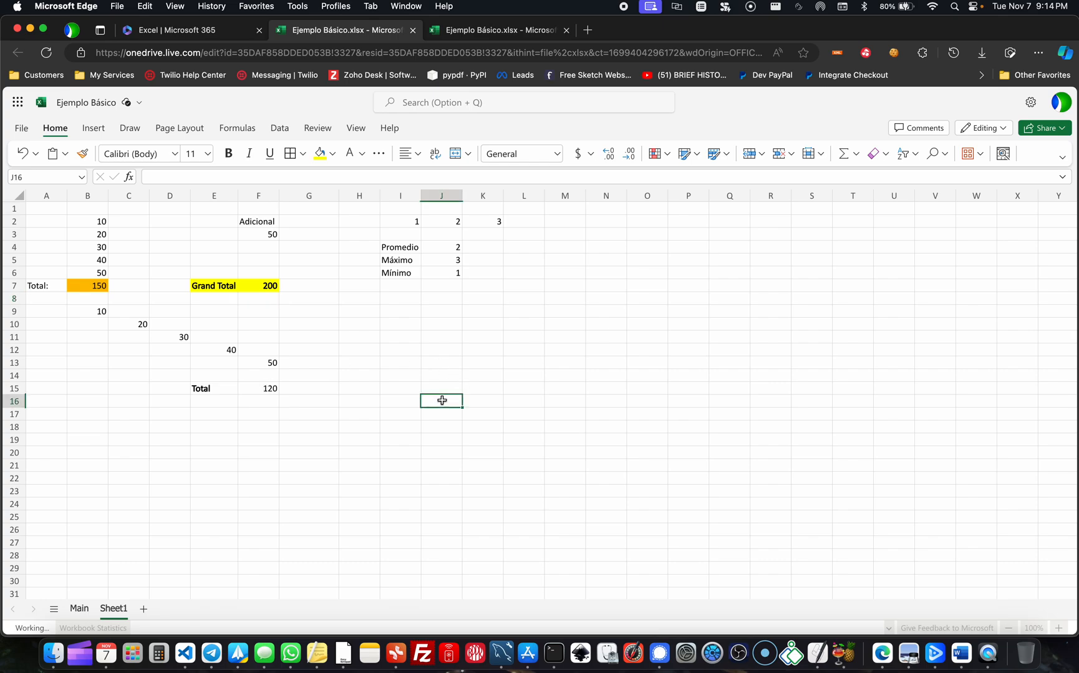
pyautogui.click(393, 376)
pyautogui.click(305, 383)
pyautogui.click(272, 386)
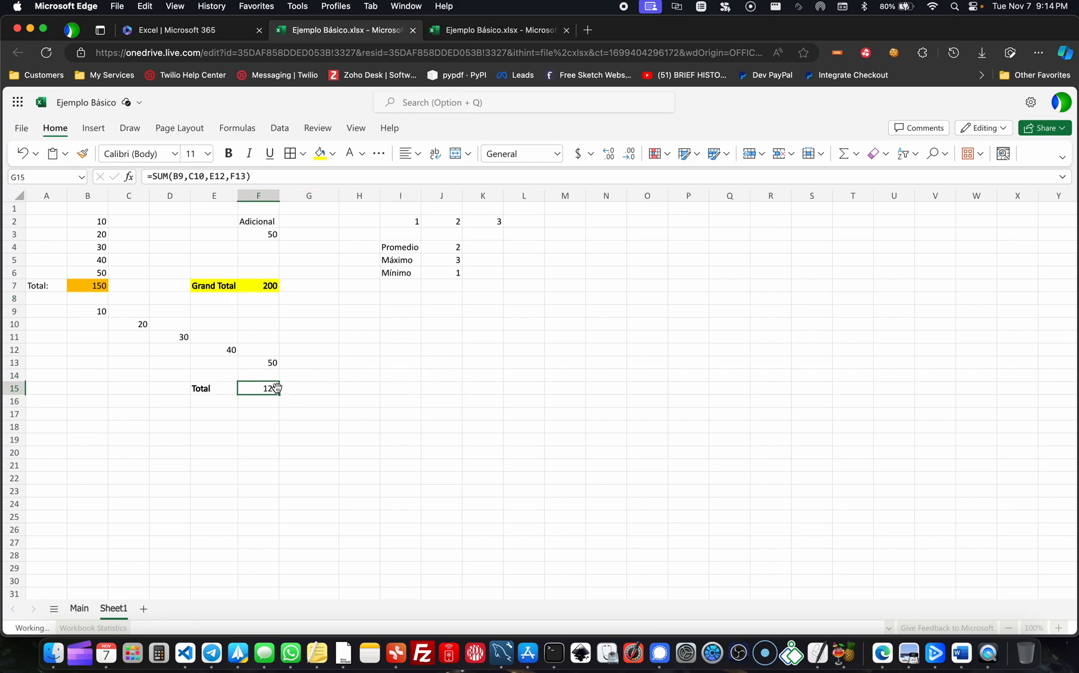
pyautogui.click(470, 376)
# - Switch to the slides, review the class topics on "¿Qué aprenderemos en esta clase?", and return to the Excel workbook
pyautogui.hotkey('ctrl', 'Up')
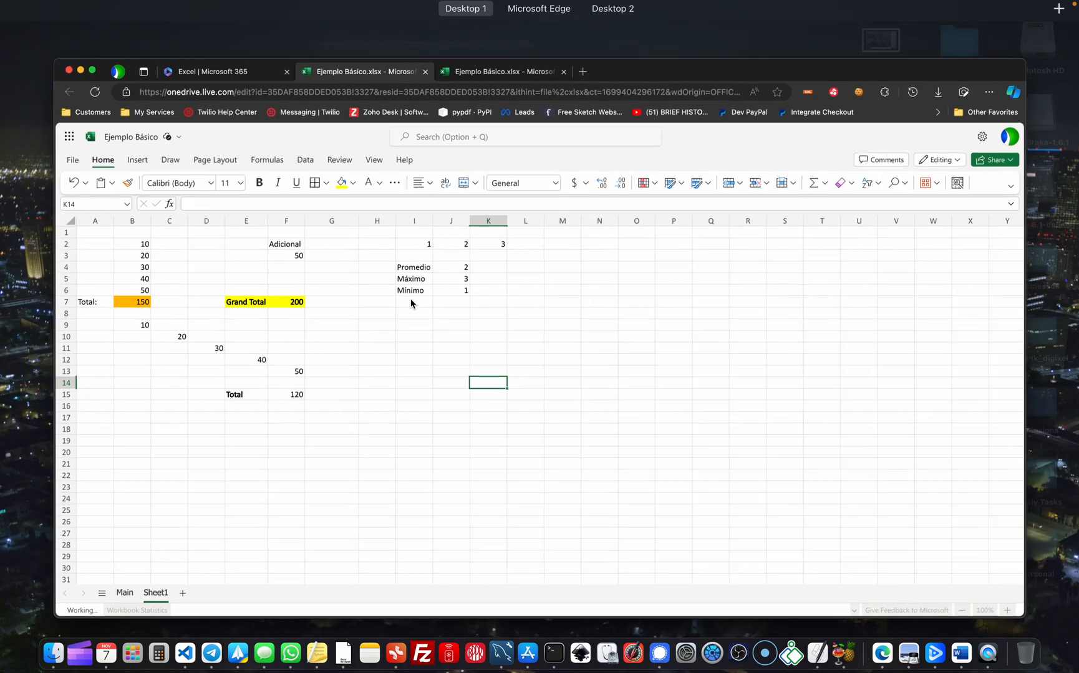
pyautogui.hotkey('ctrl', 'Up')
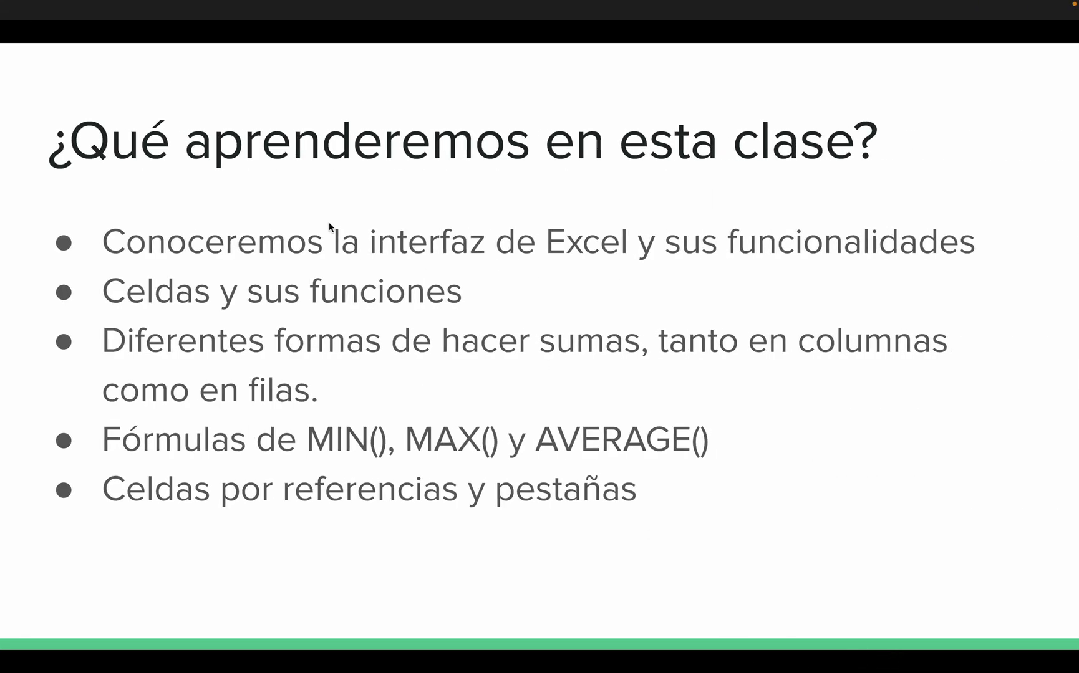
pyautogui.press('Right')
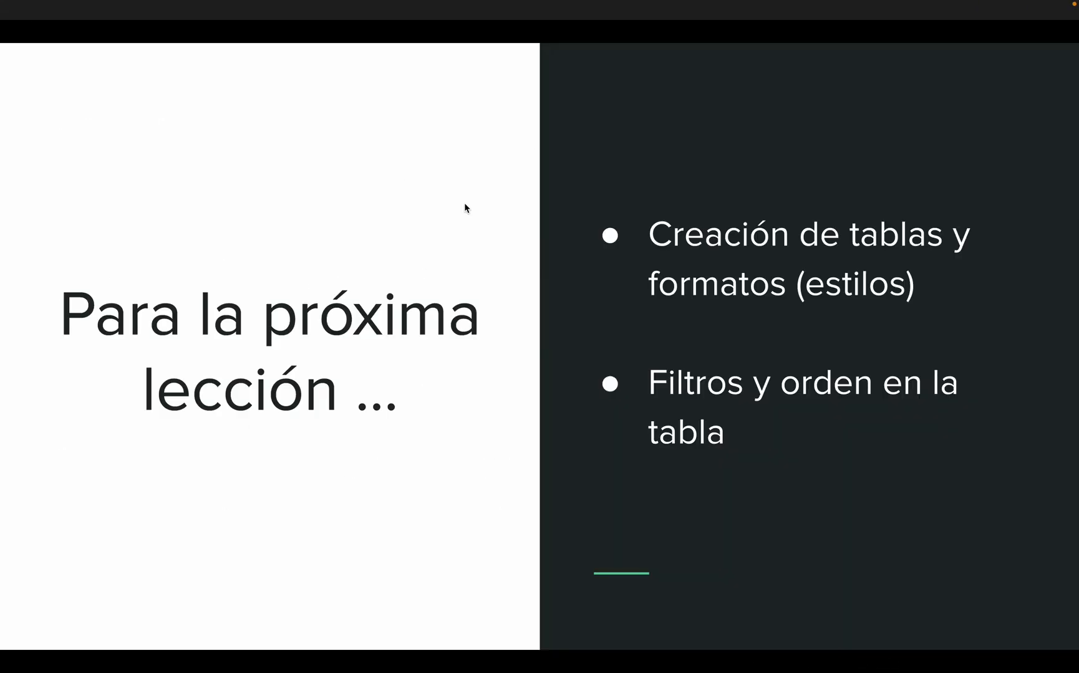
pyautogui.press('Left')
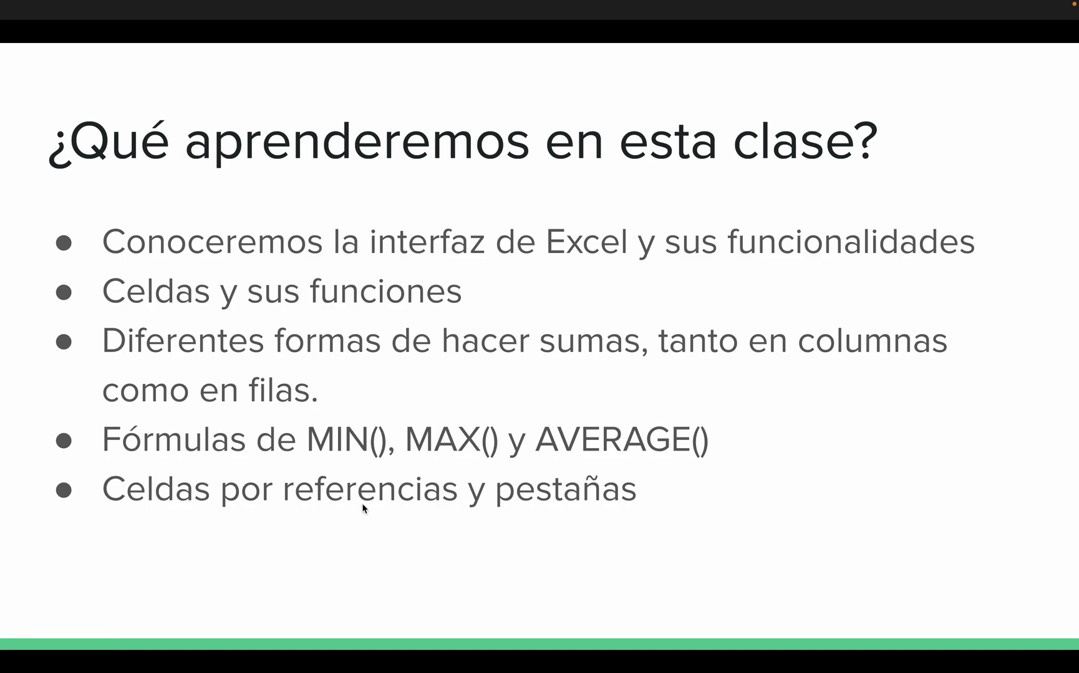
pyautogui.hotkey('ctrl', 'Up')
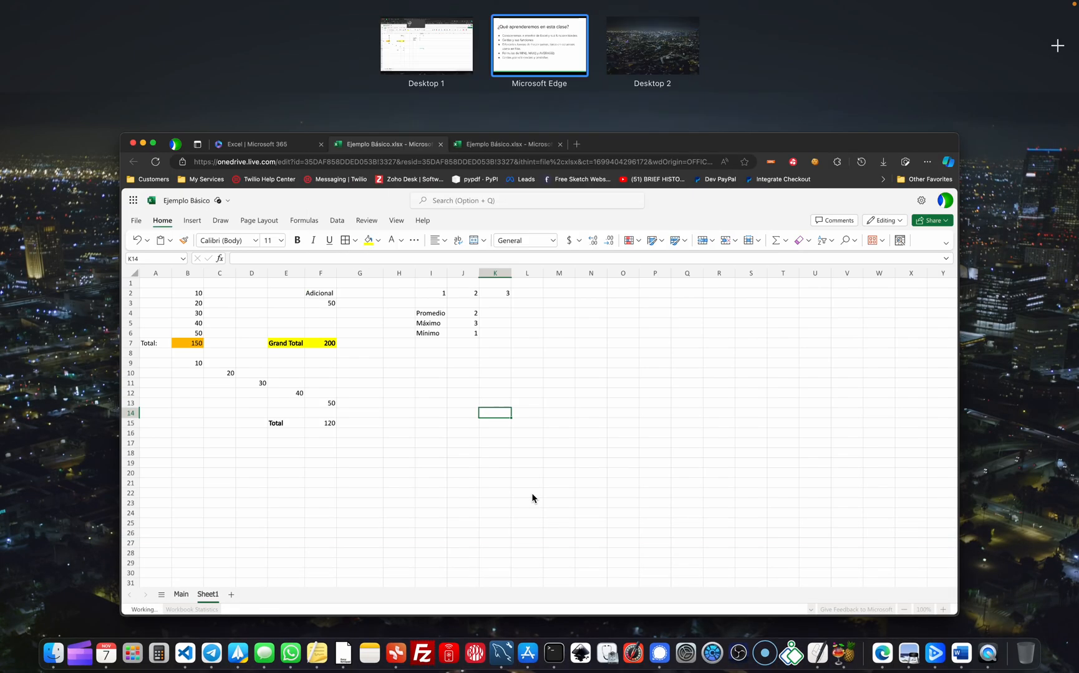
pyautogui.click(553, 340)
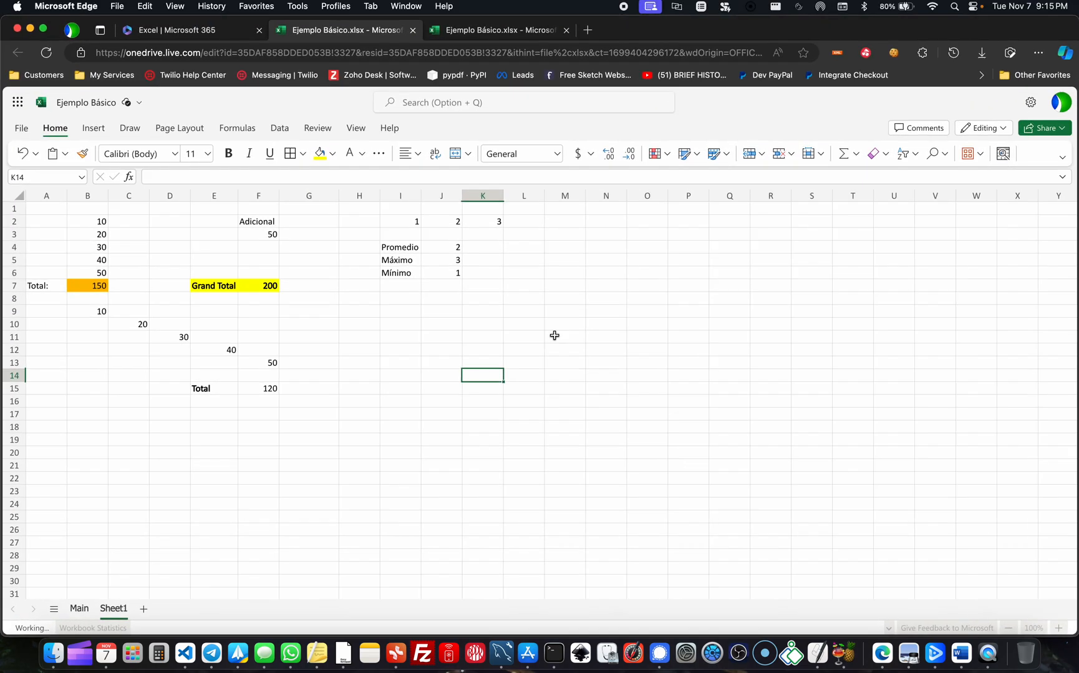
# - View the Main sheet, return to Sheet1 and select the empty cell G18
pyautogui.click(331, 322)
pyautogui.click(221, 410)
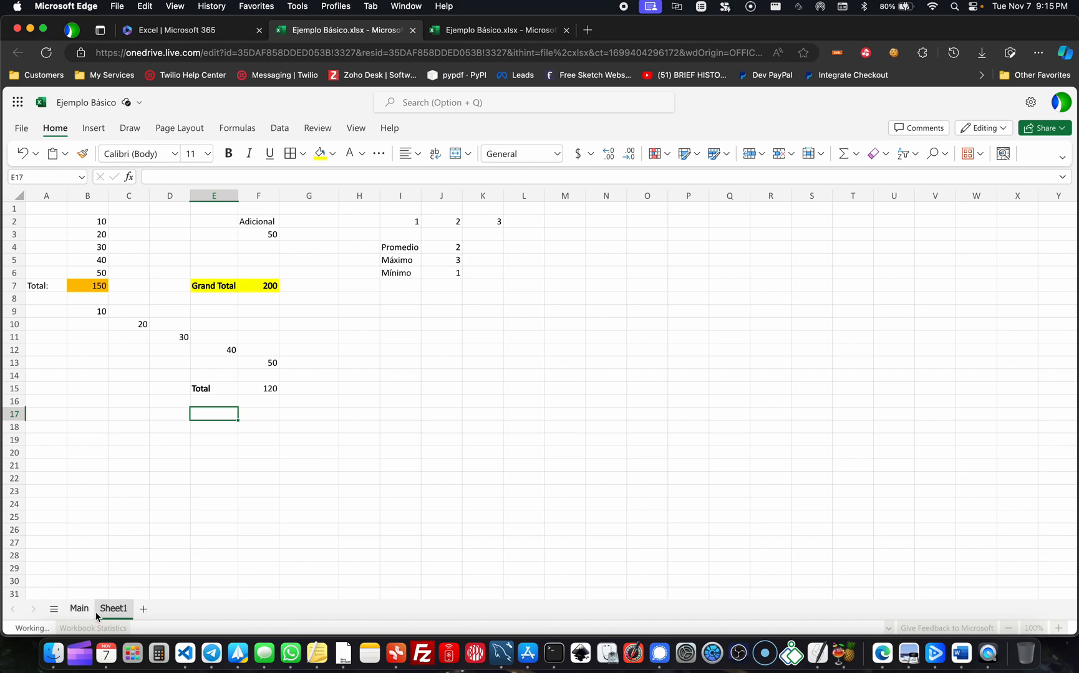
pyautogui.click(79, 610)
pyautogui.click(111, 609)
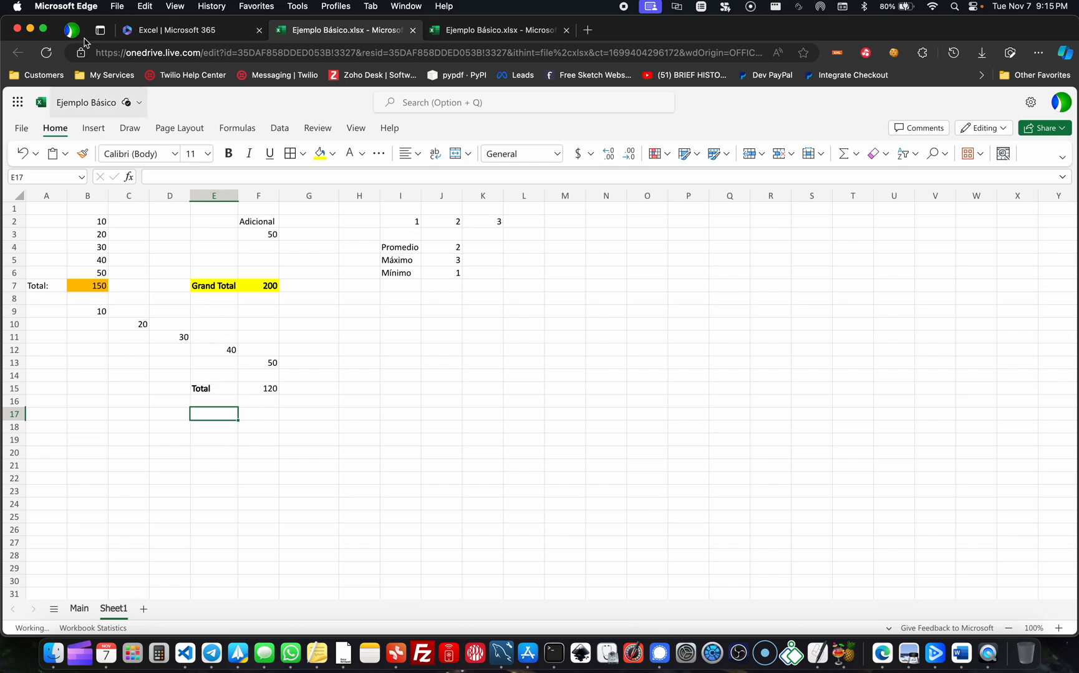
pyautogui.click(307, 430)
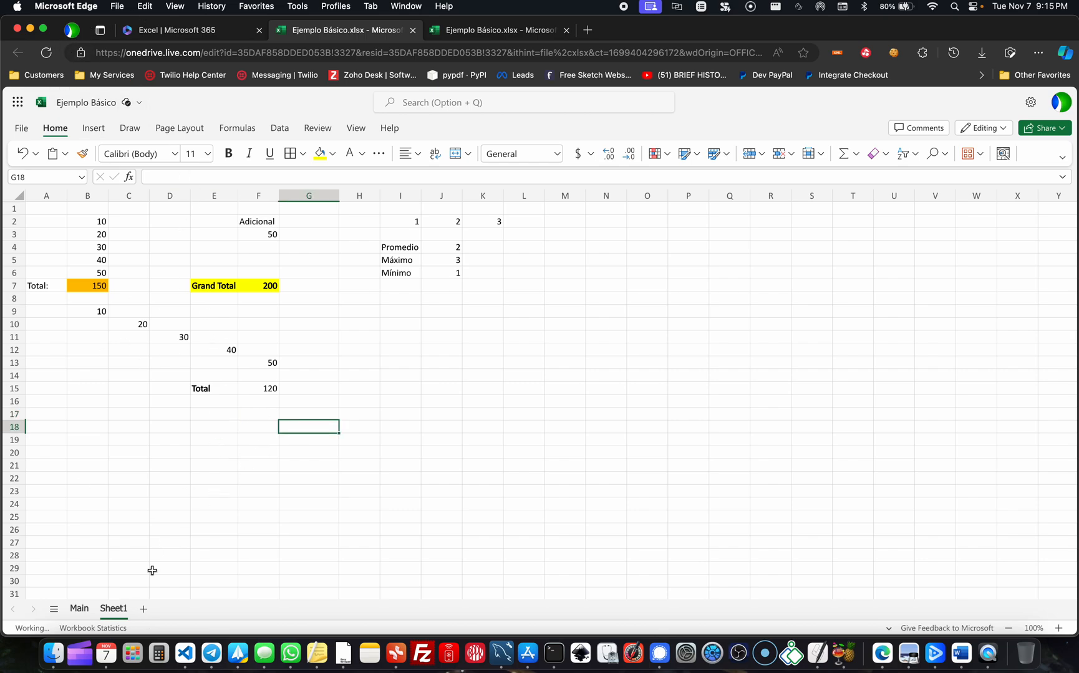
# - Add a new sheet after Sheet1 and rename it Ejemplo
pyautogui.click(144, 613)
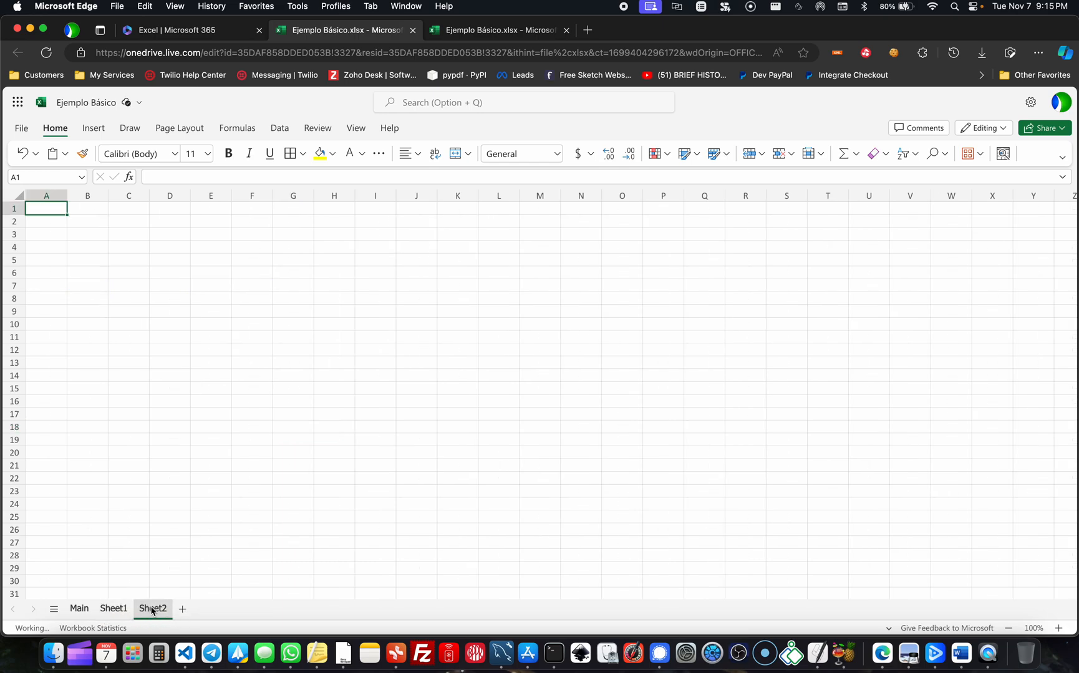
pyautogui.doubleClick(151, 610)
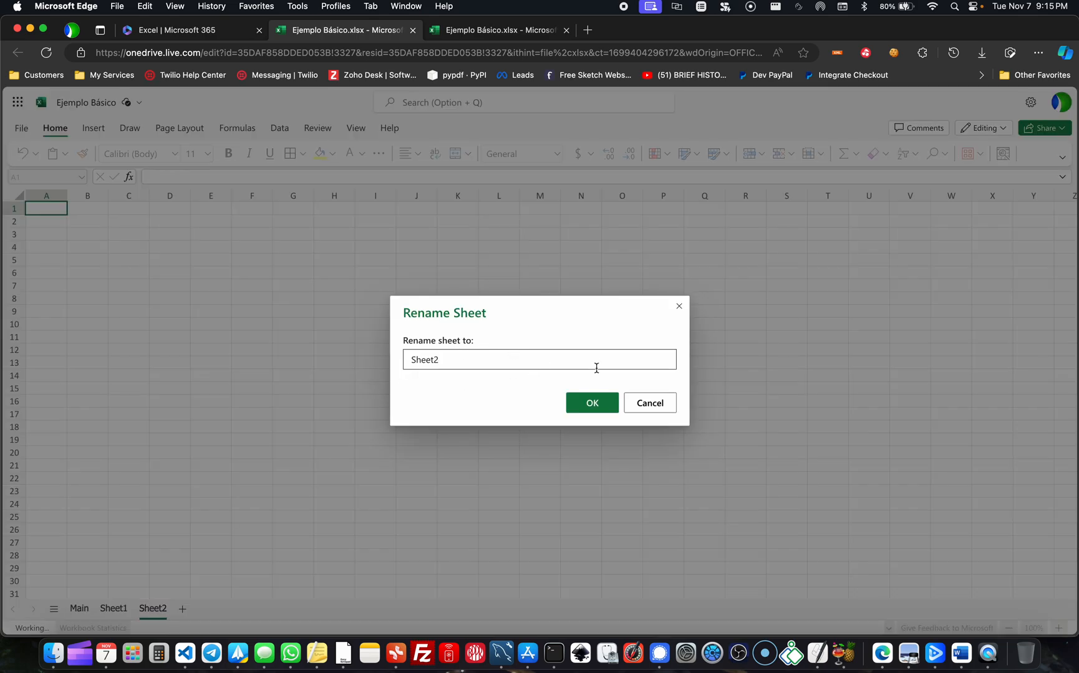
pyautogui.press('BackSpace')
pyautogui.press('BackSpace')
pyautogui.press('BackSpace')
pyautogui.press('BackSpace')
pyautogui.press('BackSpace')
pyautogui.press('BackSpace')
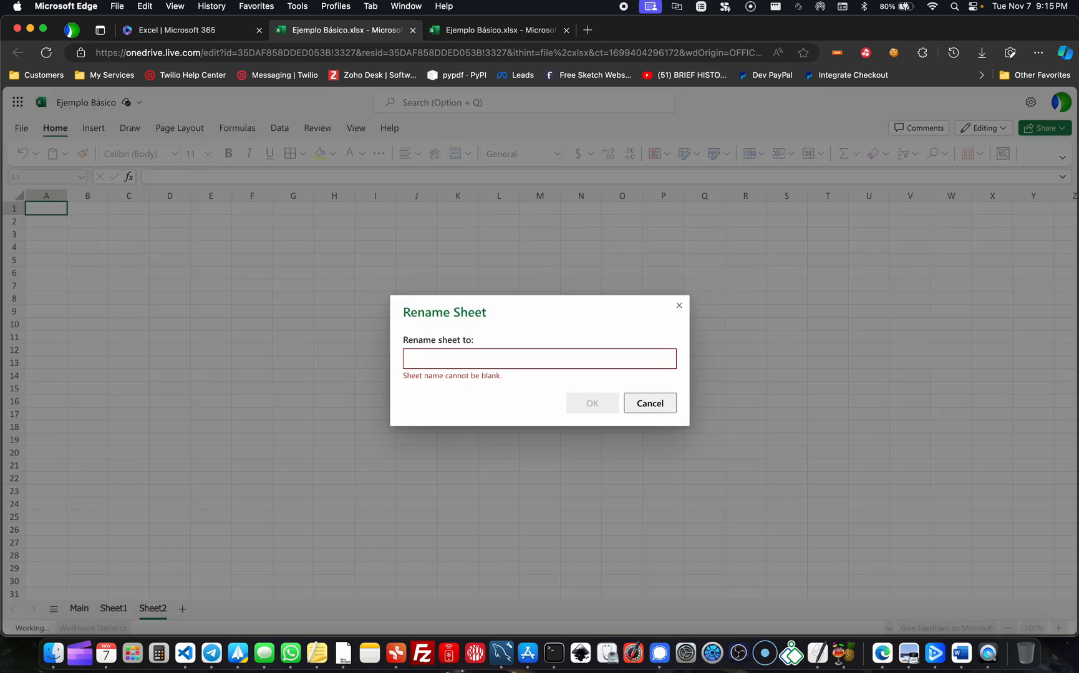
pyautogui.write('Ejemplo')
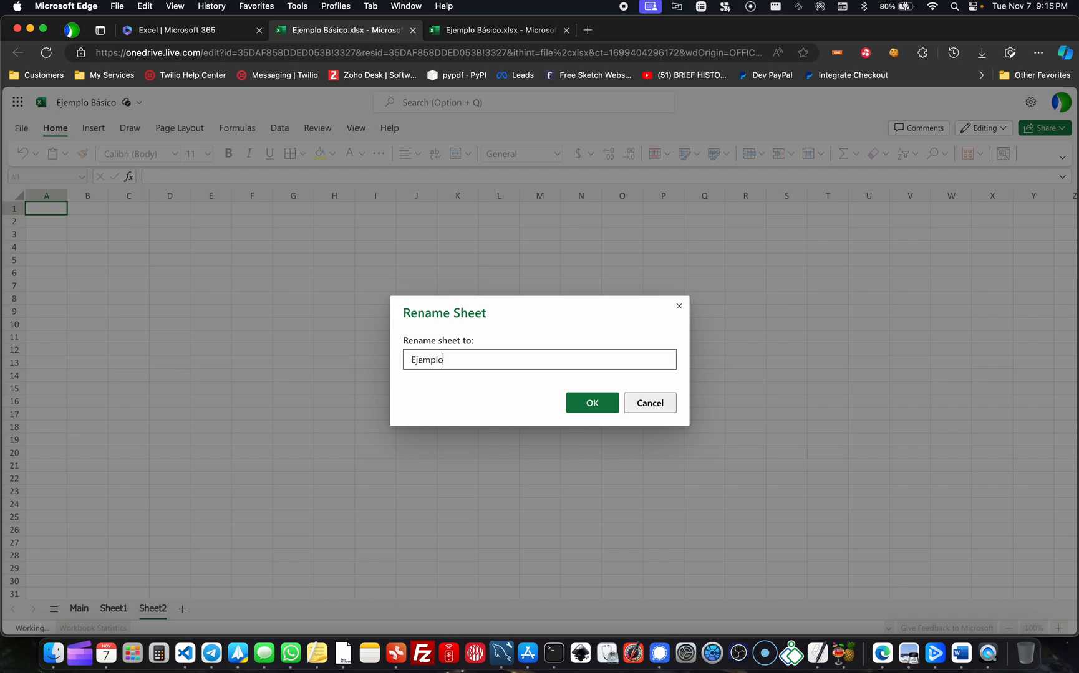
pyautogui.press('Return')
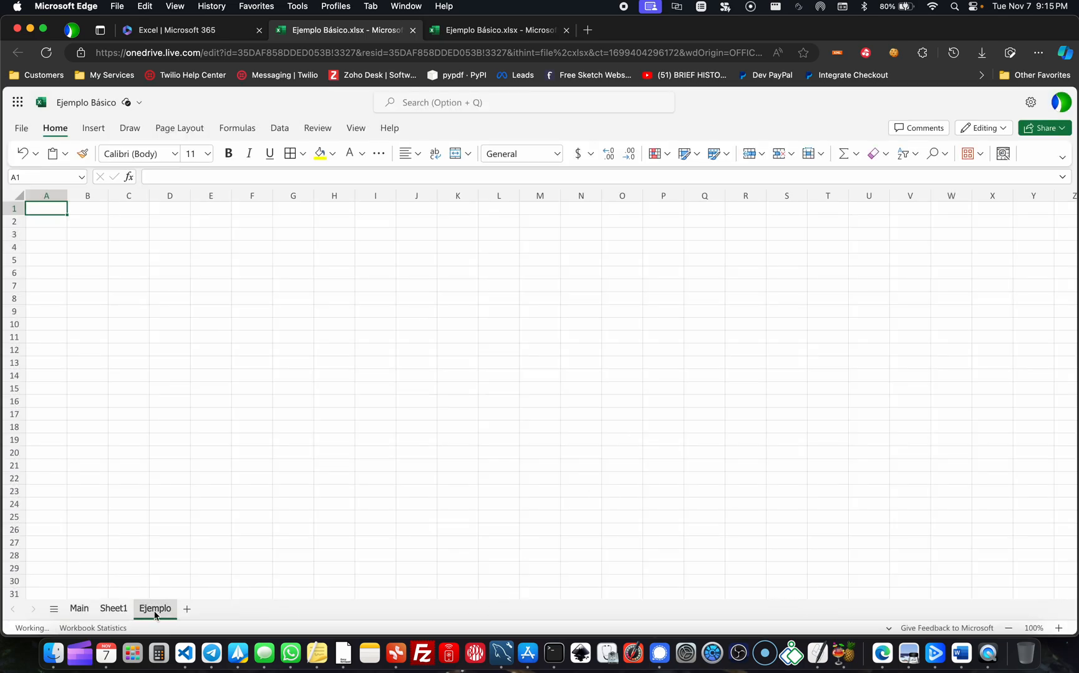
# - Return to Sheet1 and check the Grand Total formula in cell F7
pyautogui.click(118, 613)
pyautogui.click(404, 311)
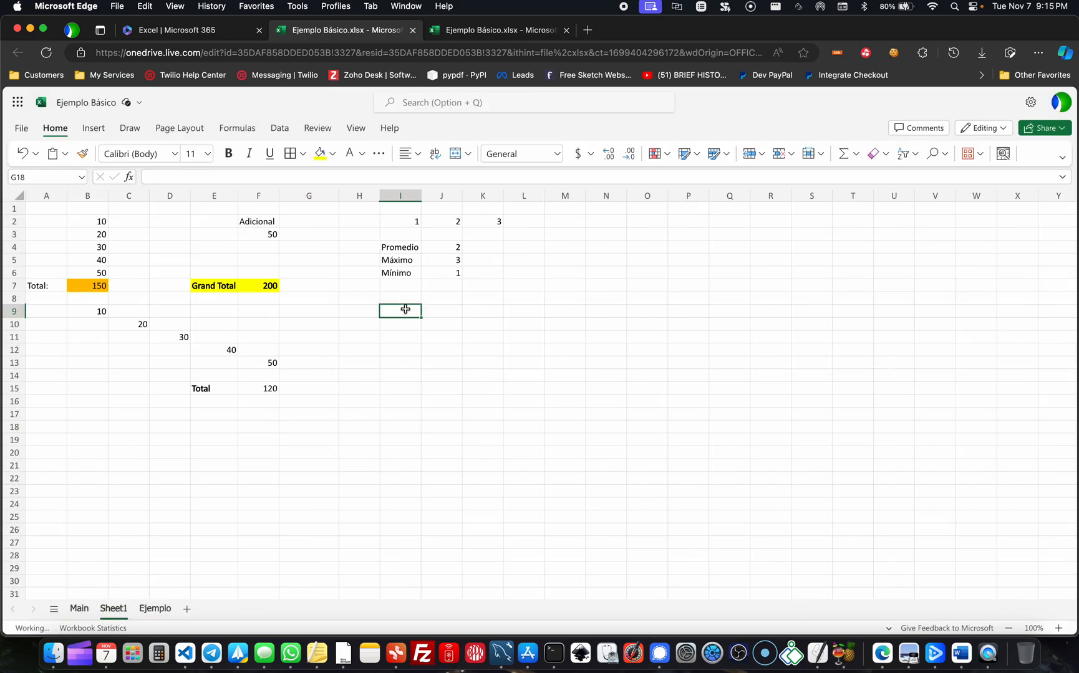
pyautogui.click(369, 450)
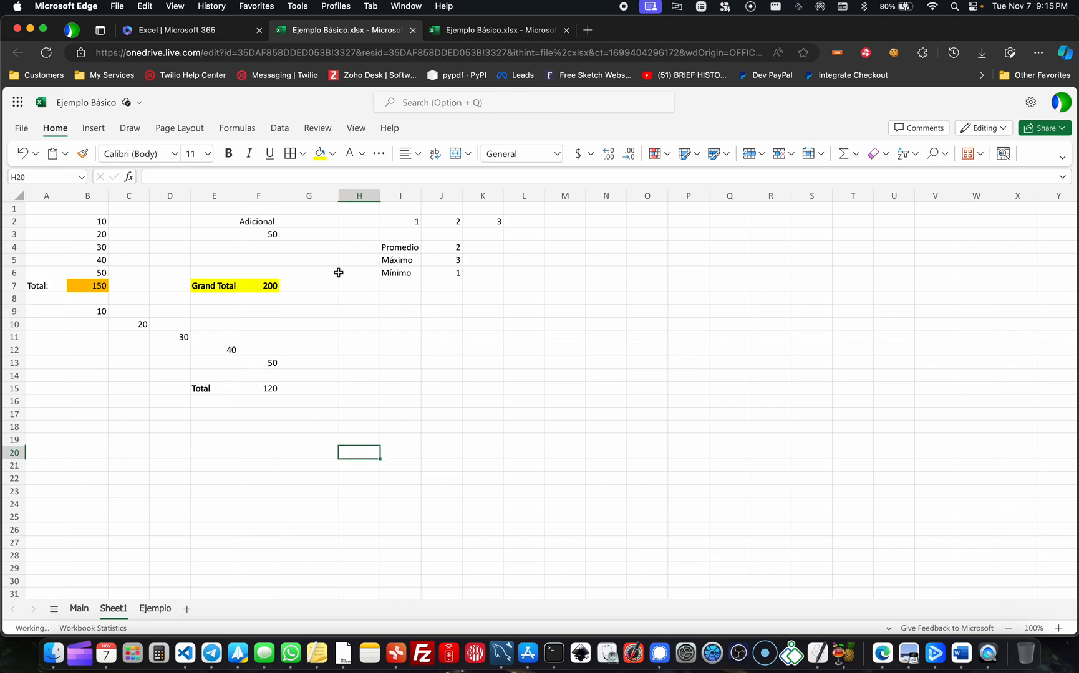
pyautogui.click(47, 210)
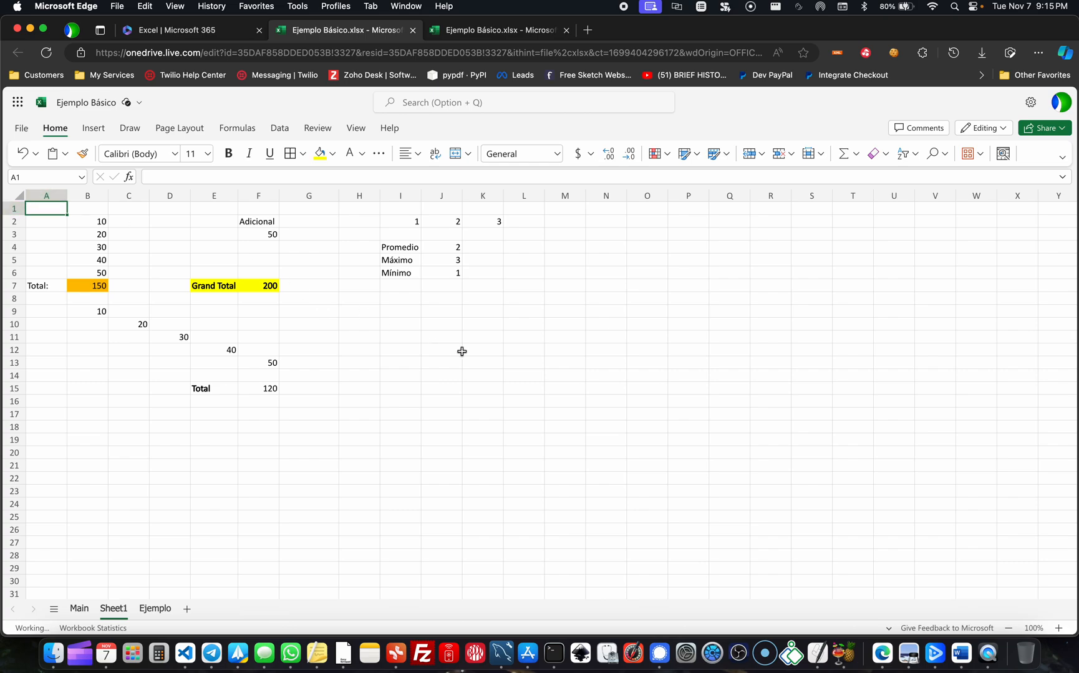
pyautogui.click(257, 285)
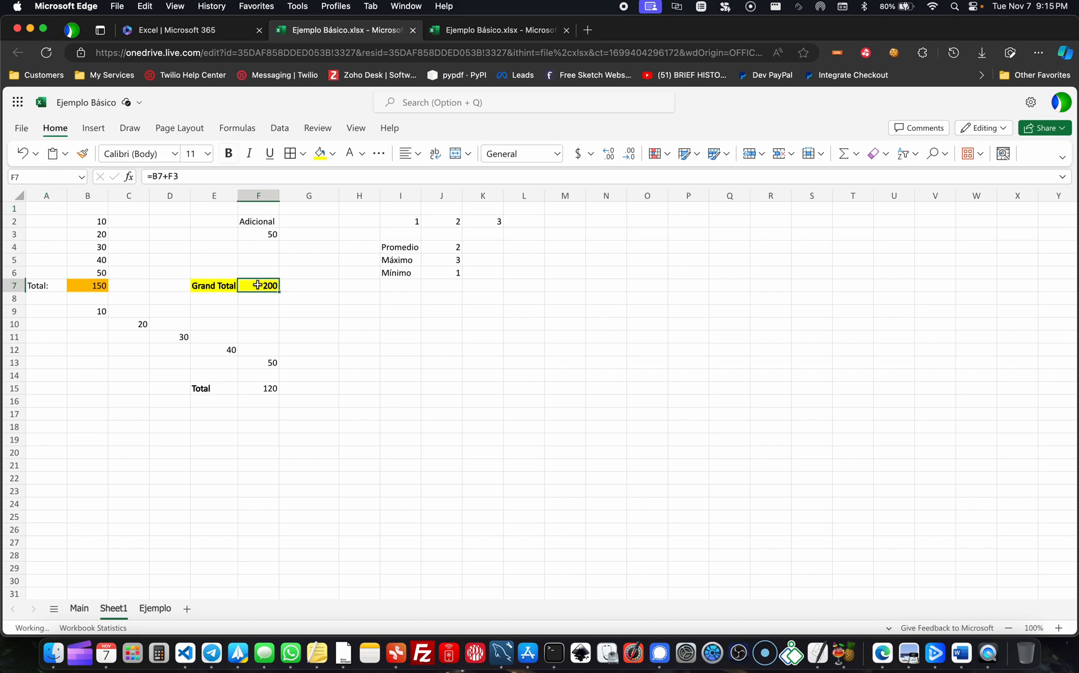
pyautogui.click(517, 384)
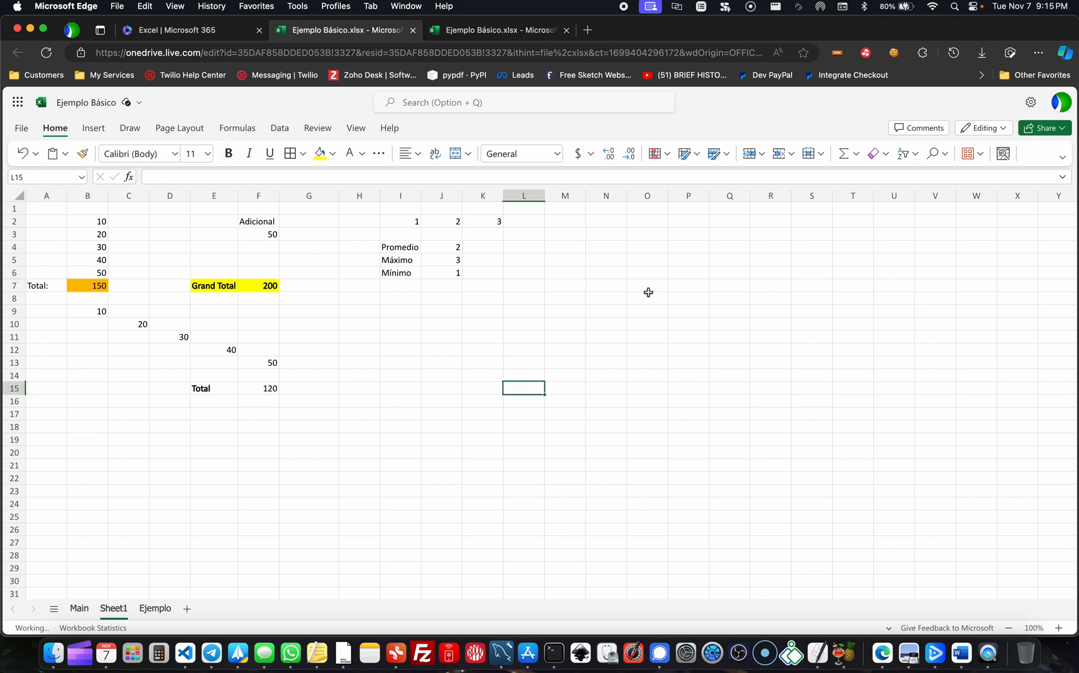
# - Enter the cell reference formula =F7 in cell I12 to bring in the Grand Total
pyautogui.click(390, 349)
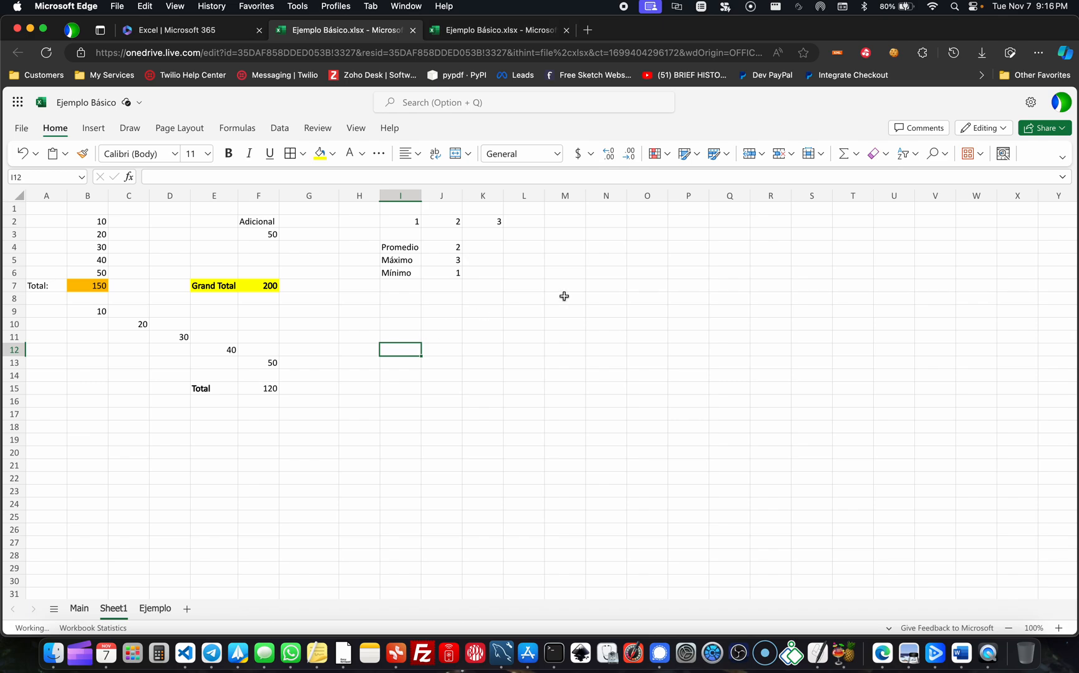
pyautogui.write('=')
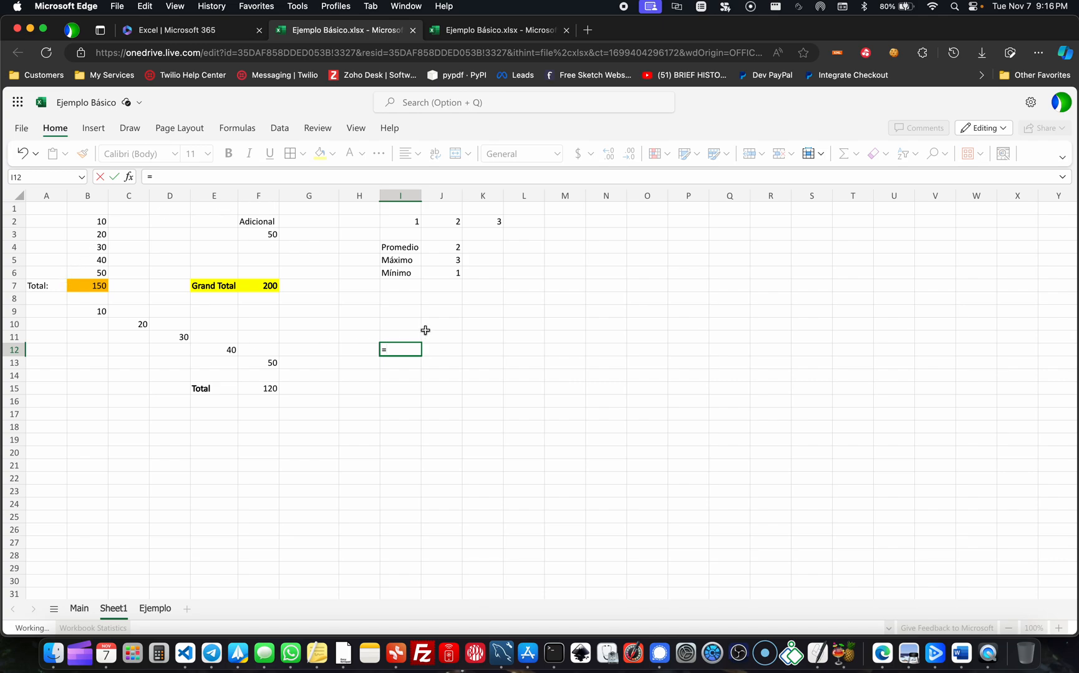
pyautogui.write('F7')
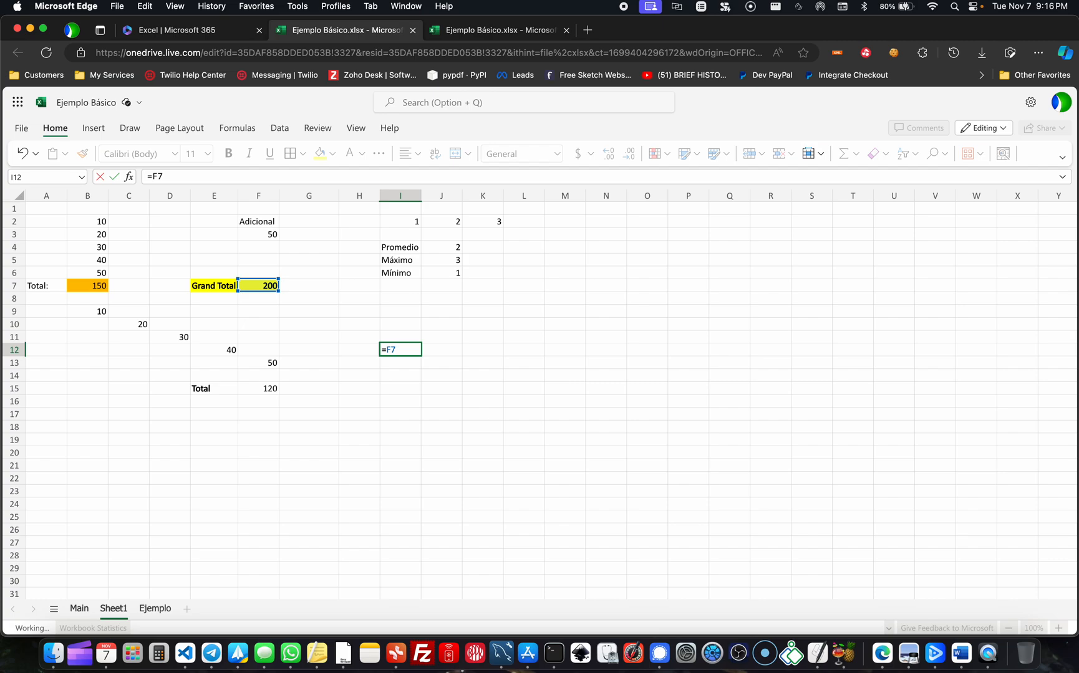
pyautogui.press('Return')
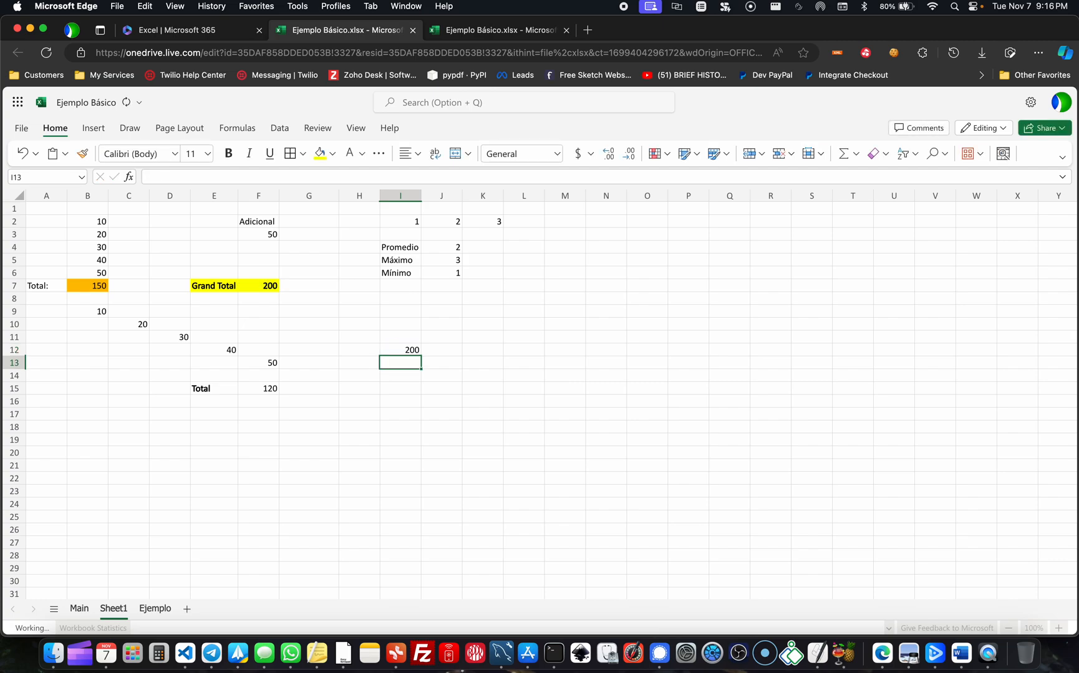
# - Extend the formula in I12 to =F7*J4 and check the referenced Grand Total and Promedio cells
pyautogui.click(400, 350)
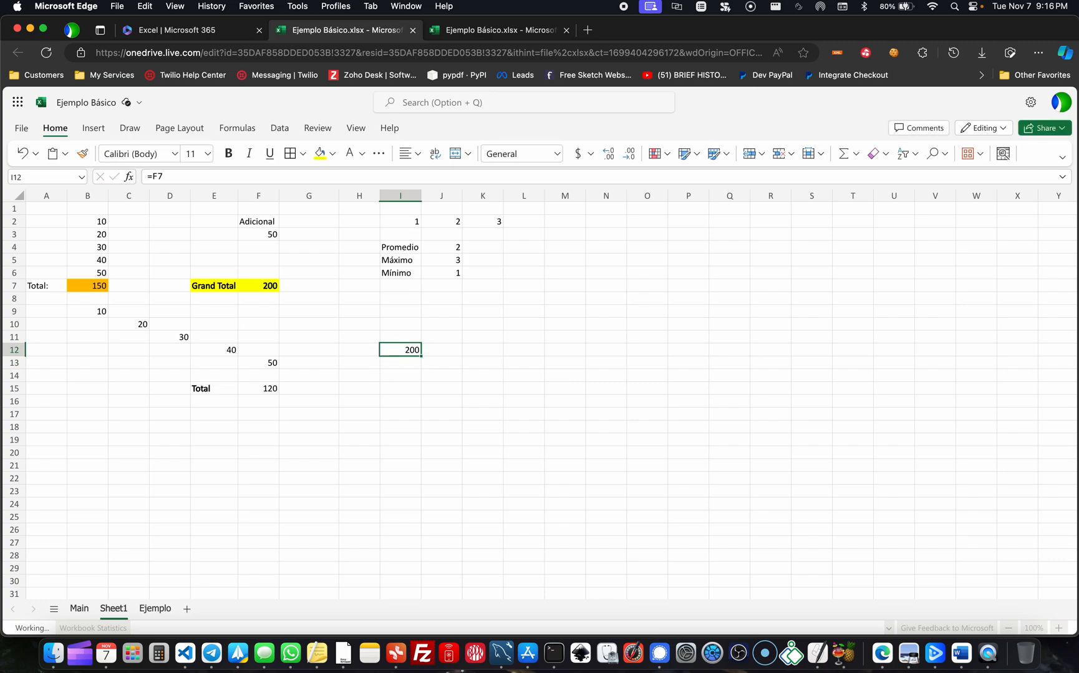
pyautogui.doubleClick(398, 350)
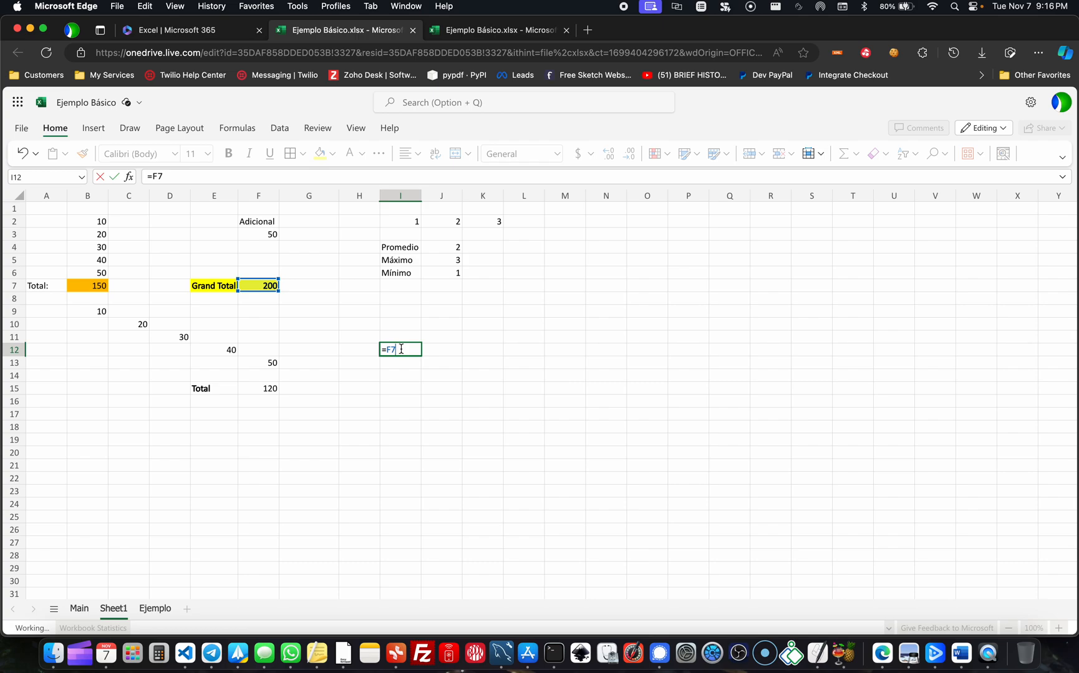
pyautogui.write('*')
pyautogui.click(452, 247)
pyautogui.press('Return')
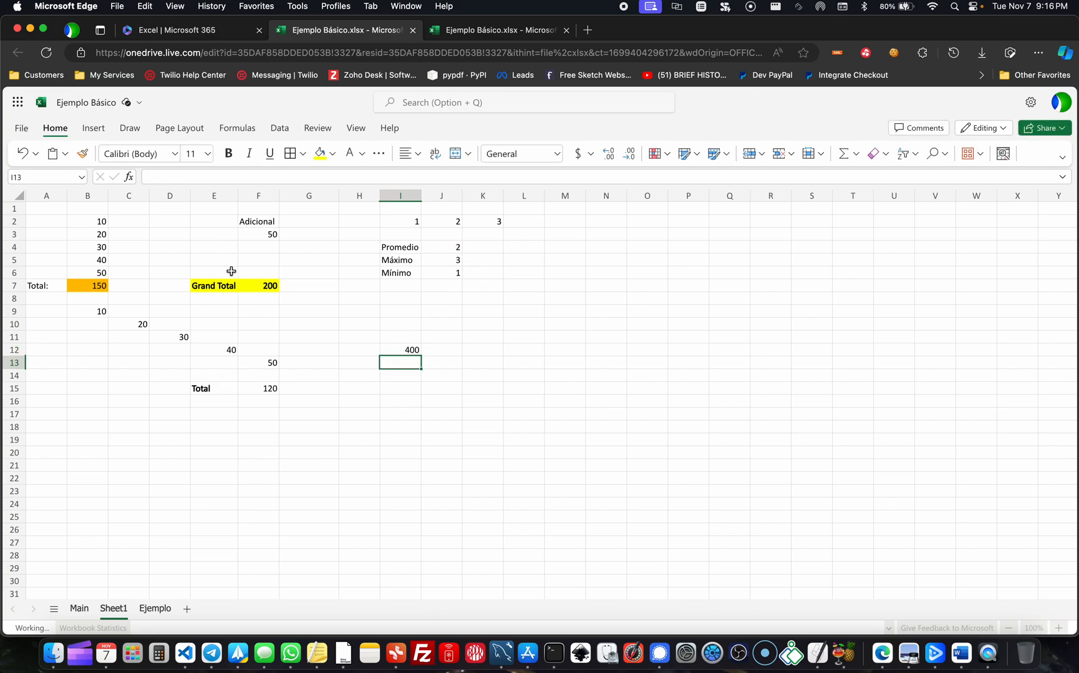
pyautogui.click(258, 285)
pyautogui.click(453, 258)
pyautogui.click(450, 247)
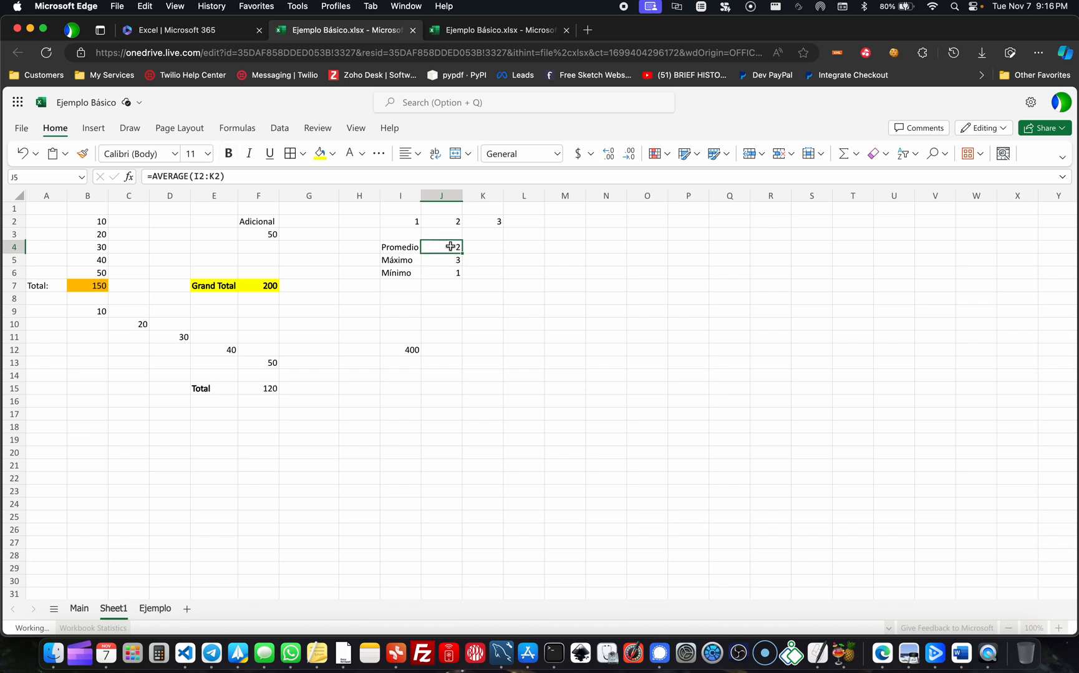
# - Extend the formula in I12 to =F7*J4/J5, dividing by the Máximo cell
pyautogui.click(413, 349)
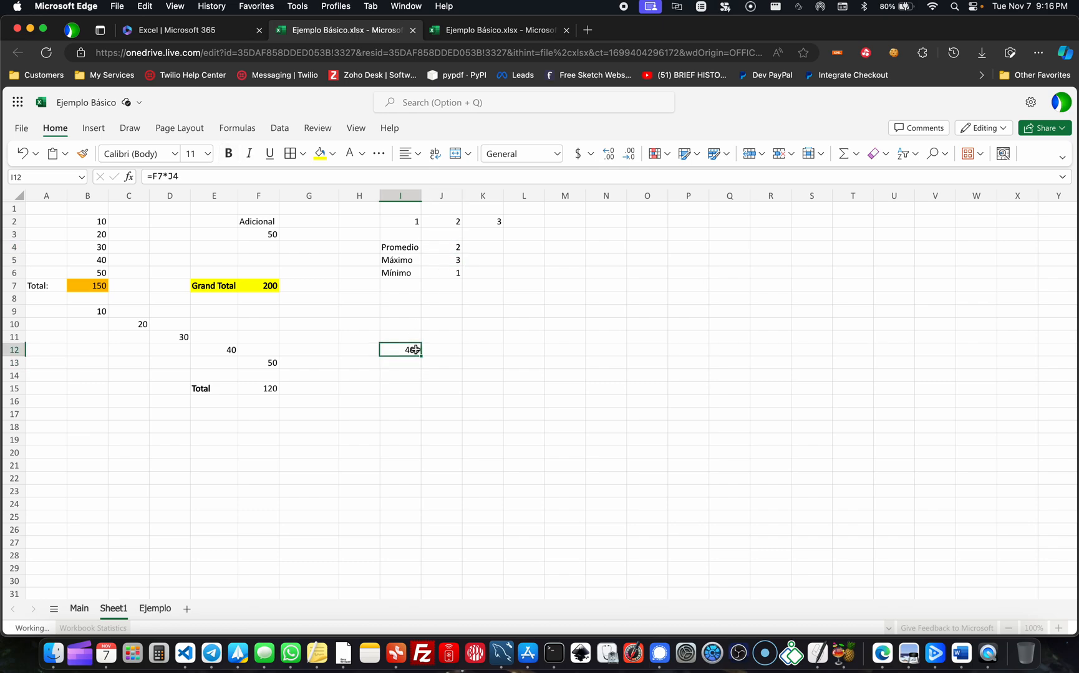
pyautogui.doubleClick(415, 349)
pyautogui.write('/')
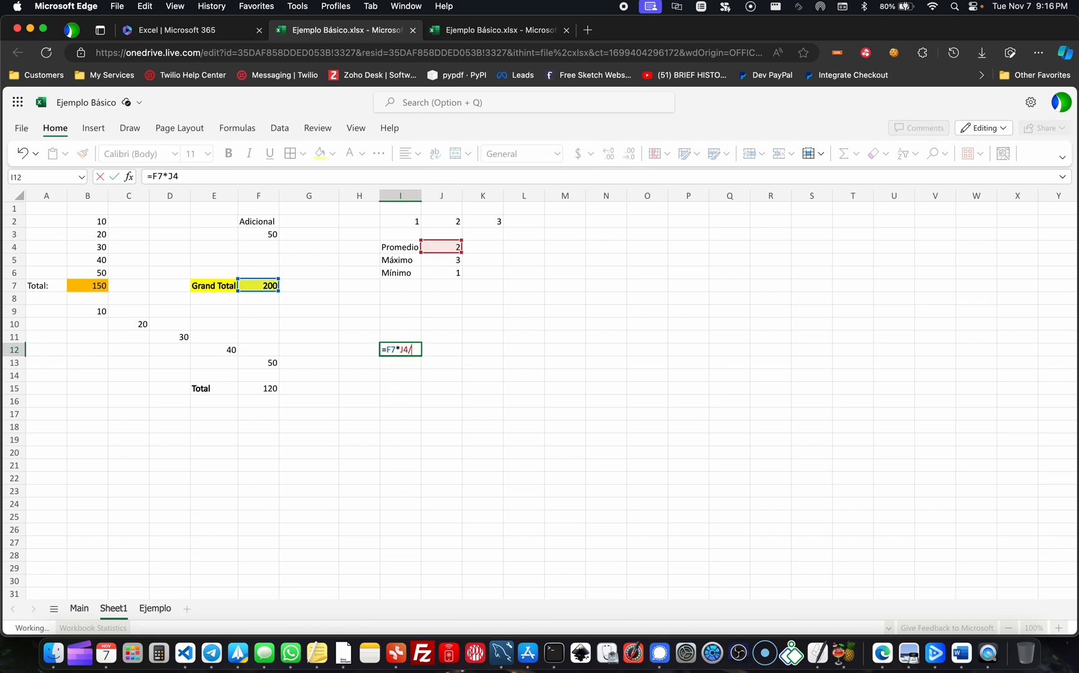
pyautogui.click(447, 262)
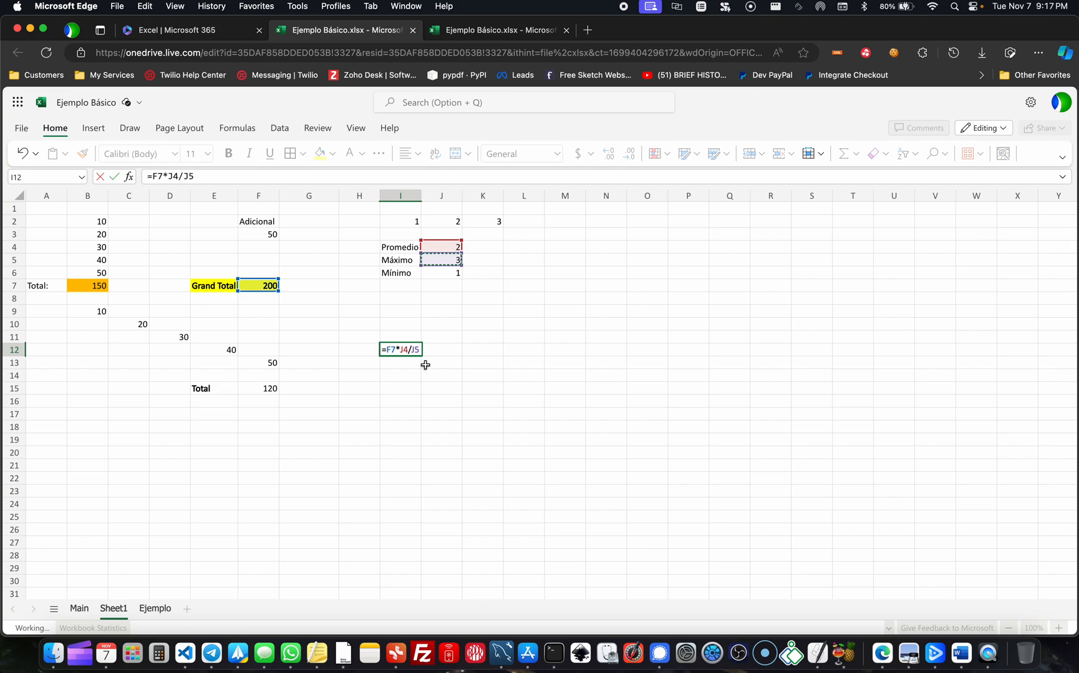
pyautogui.press('Return')
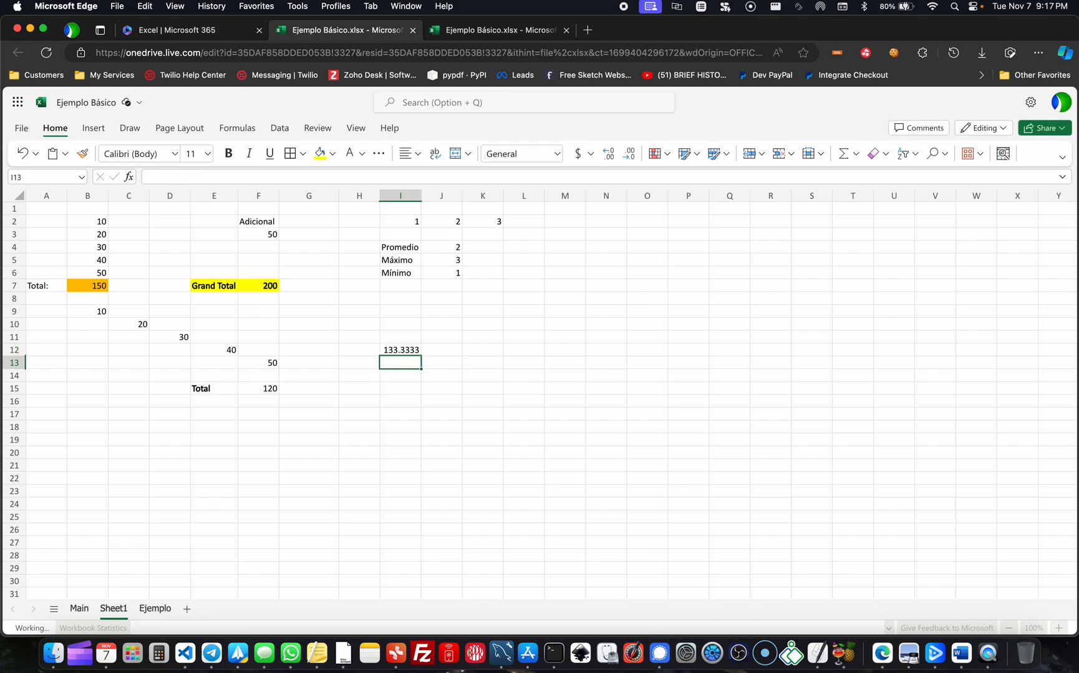
# - Reduce the number format of the result in I12 to two decimal places
pyautogui.click(404, 349)
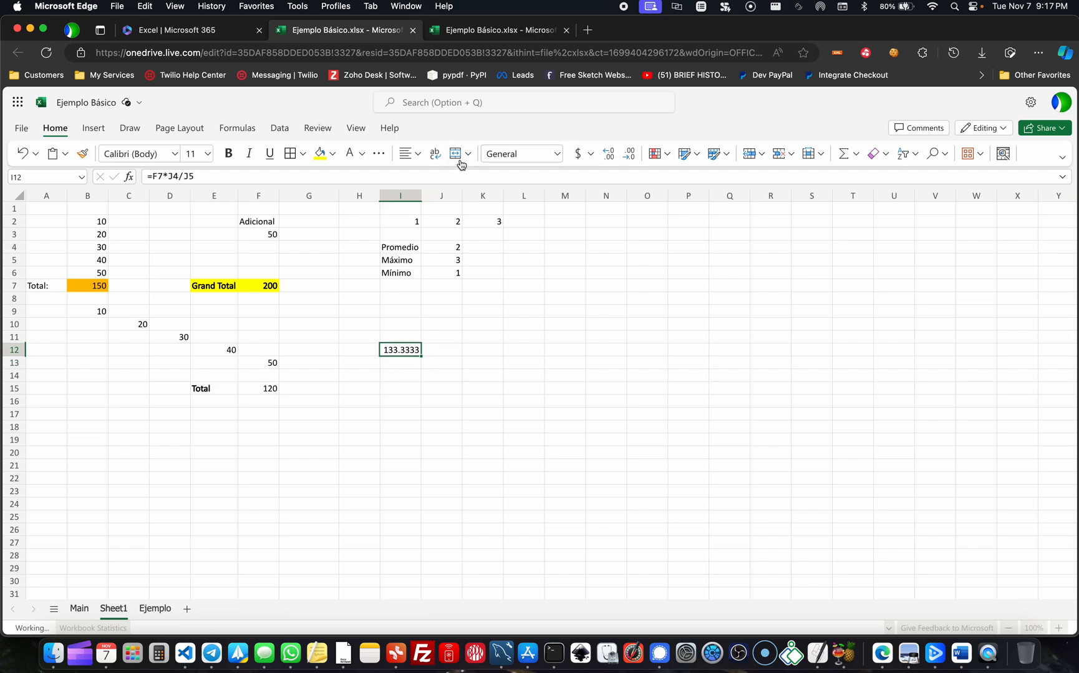
pyautogui.click(627, 156)
pyautogui.click(627, 155)
pyautogui.click(628, 156)
pyautogui.click(627, 156)
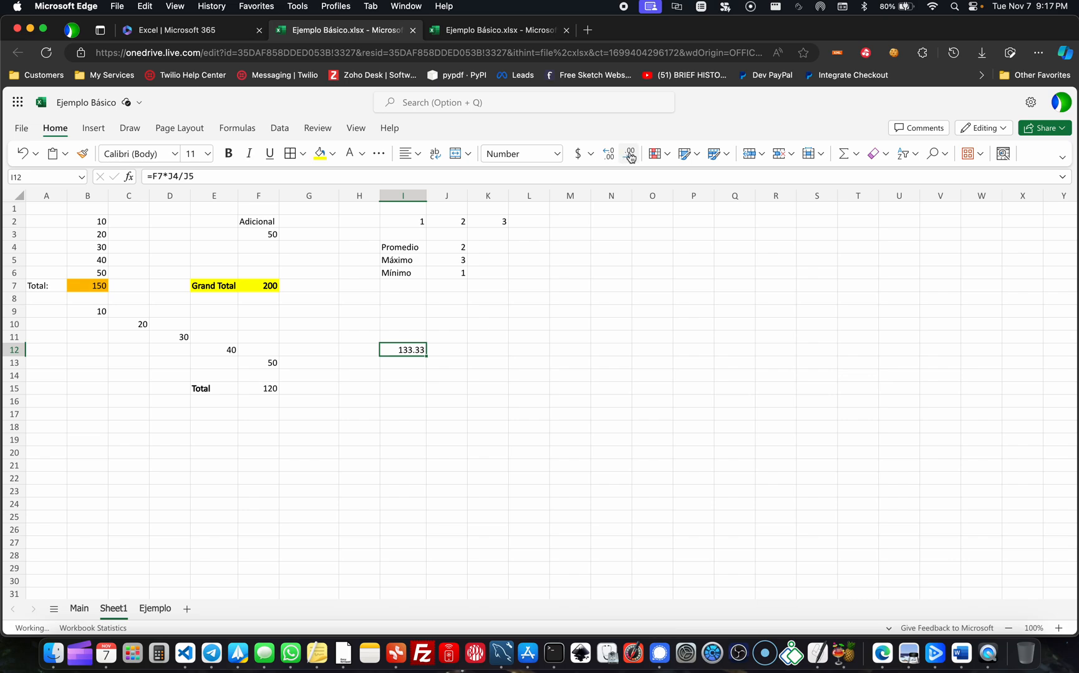
pyautogui.click(397, 366)
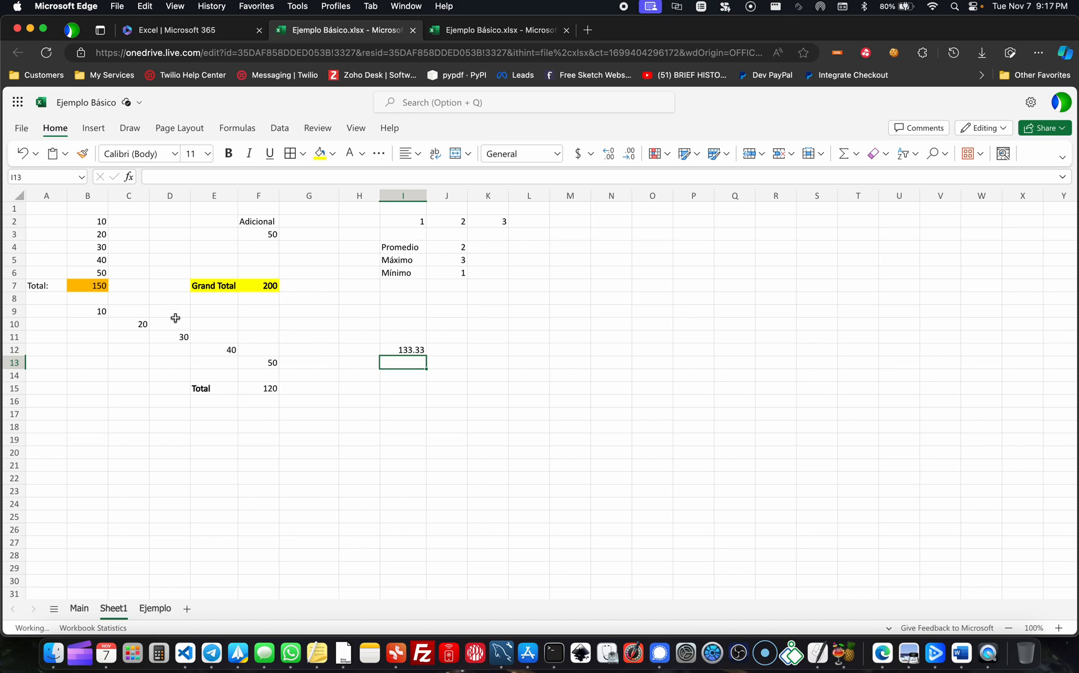
# - Review the data block on Sheet1, look through the workbook's three sheets, and return to the Main sheet
pyautogui.moveTo(81, 226); pyautogui.dragTo(534, 400)
pyautogui.click(382, 463)
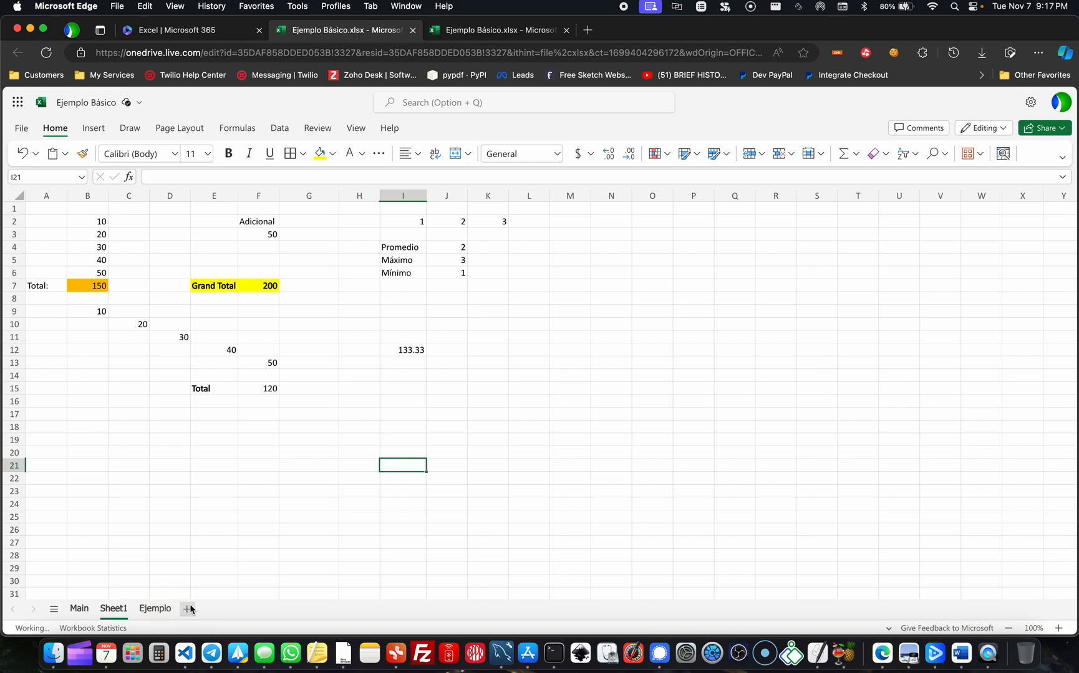
pyautogui.click(79, 610)
pyautogui.click(114, 607)
pyautogui.click(155, 610)
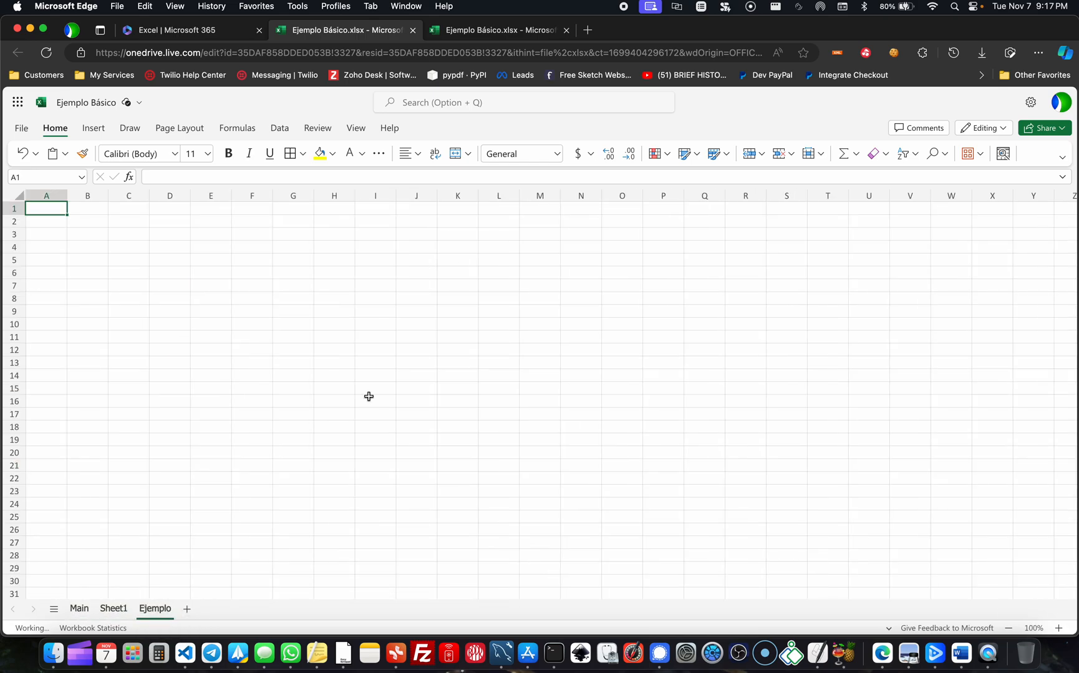
pyautogui.click(87, 612)
pyautogui.click(248, 515)
pyautogui.click(376, 412)
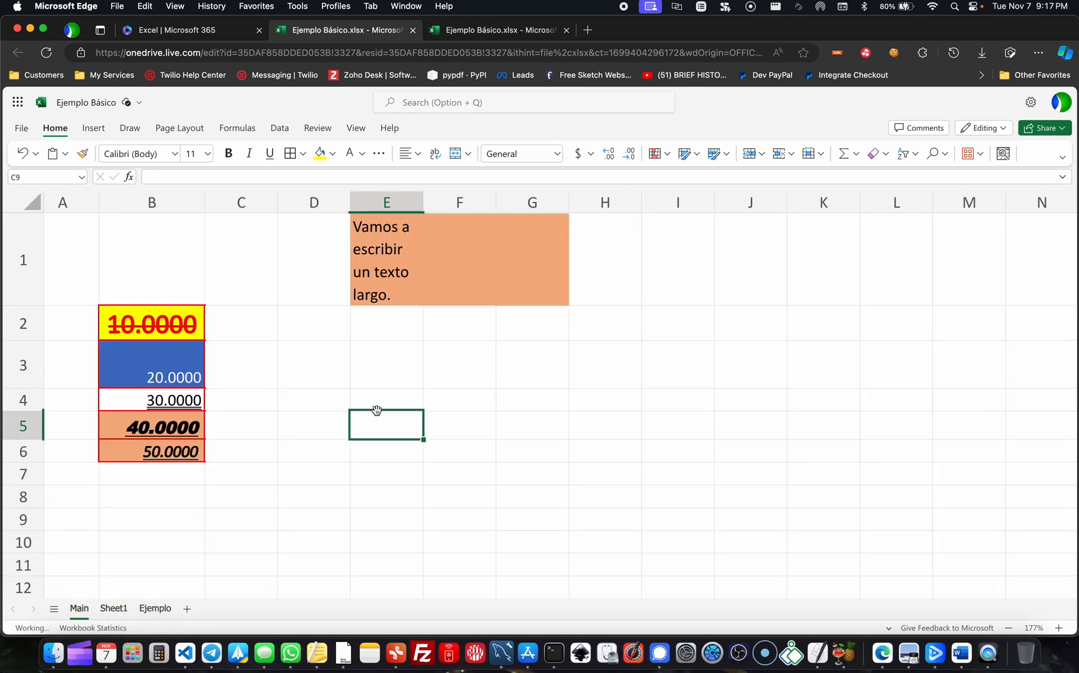
pyautogui.click(377, 369)
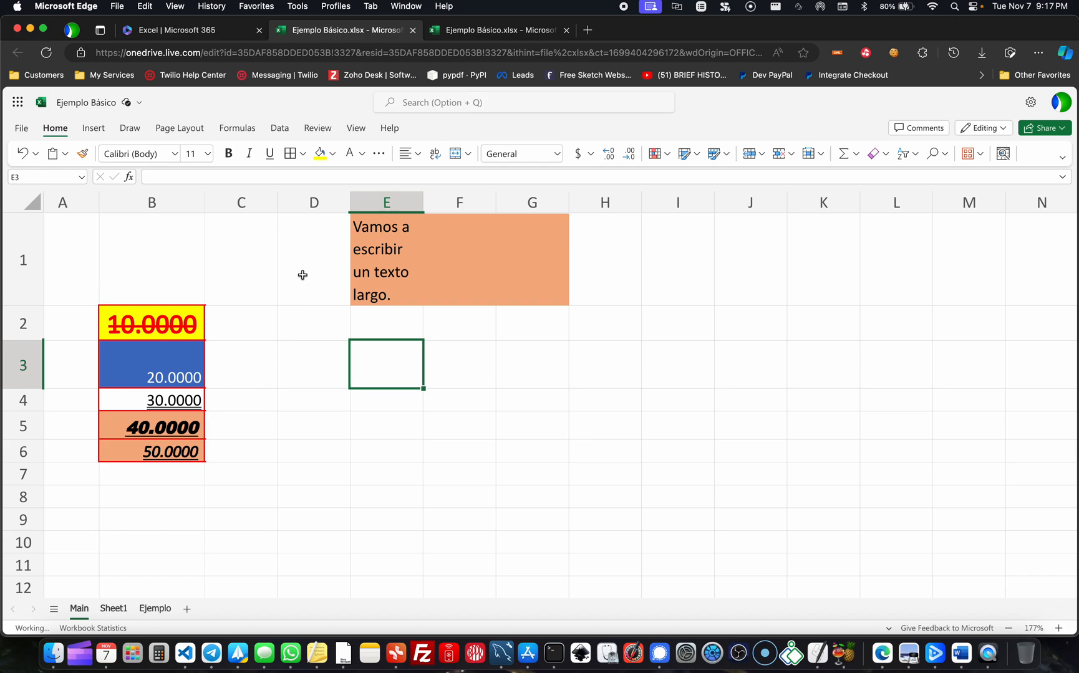
# - Look at the workbook's second browser copy and the Excel start page, and return to the first copy
pyautogui.click(510, 32)
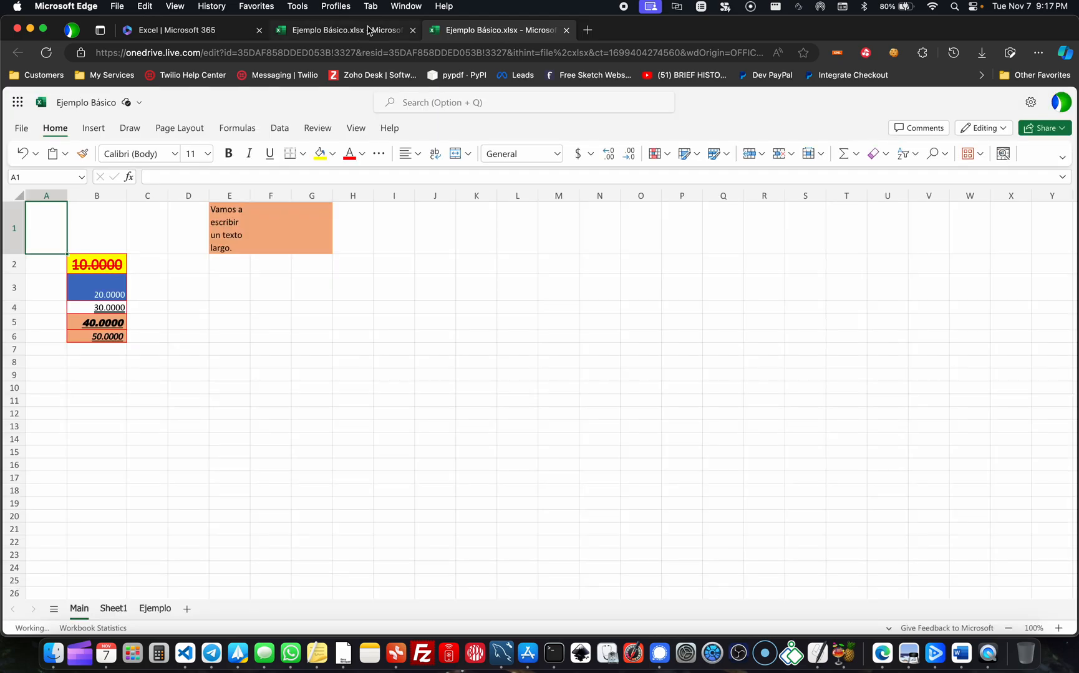
pyautogui.click(368, 32)
pyautogui.click(185, 32)
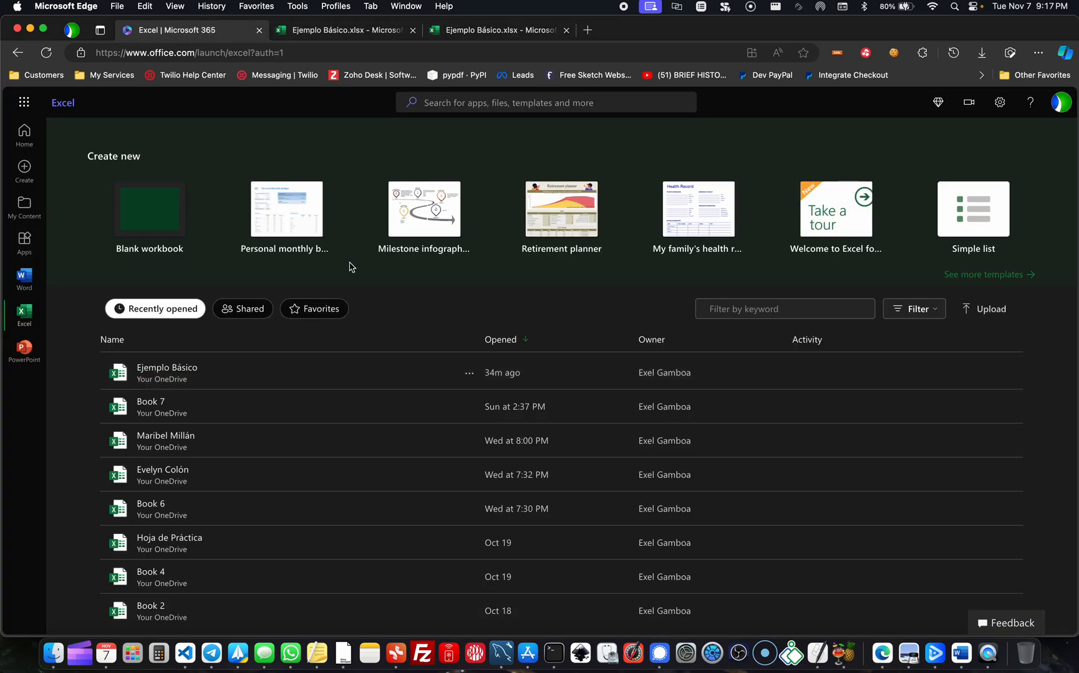
pyautogui.click(459, 25)
pyautogui.click(377, 35)
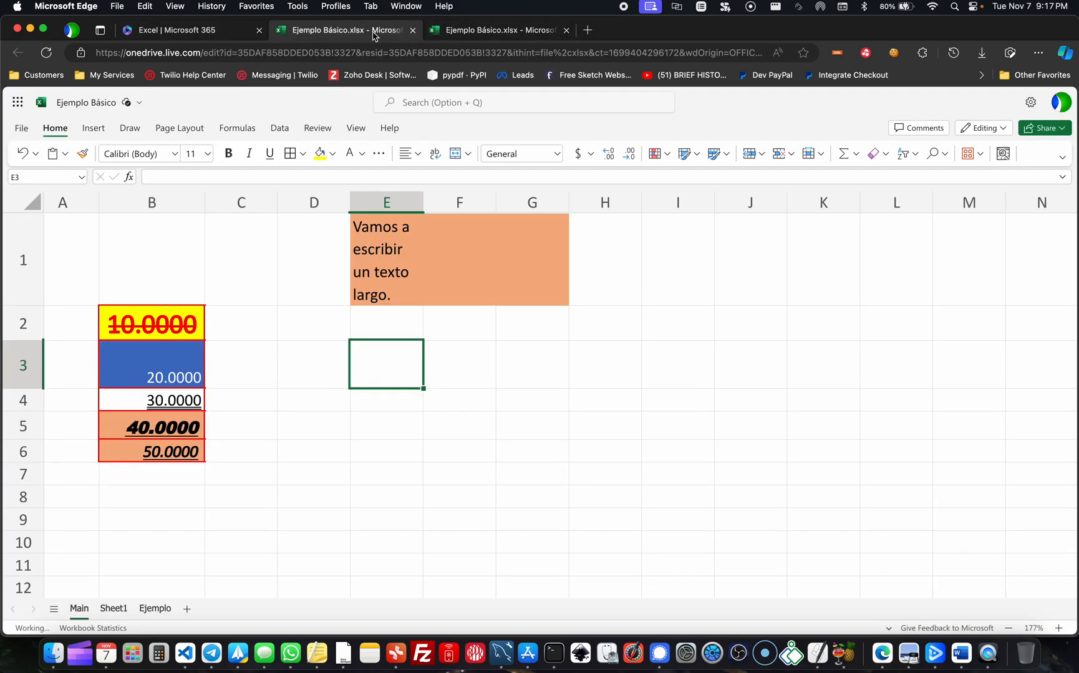
# - Switch to the slides and advance from the class topics to "Para la próxima lección ..."
pyautogui.hotkey('ctrl', 'Up')
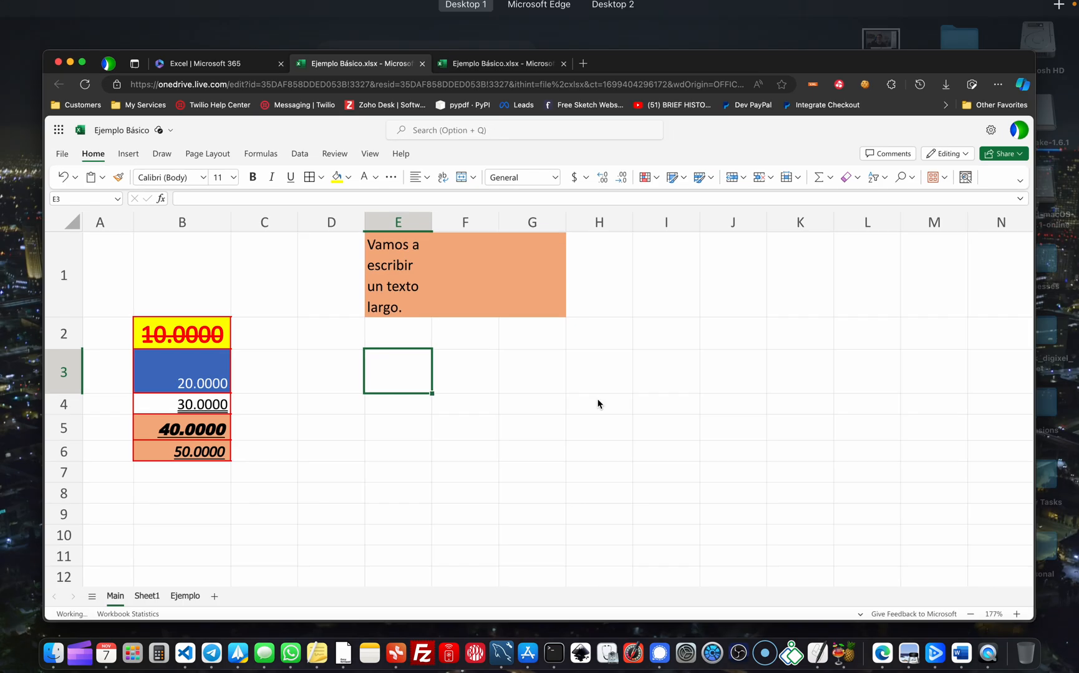
pyautogui.hotkey('ctrl', 'Down')
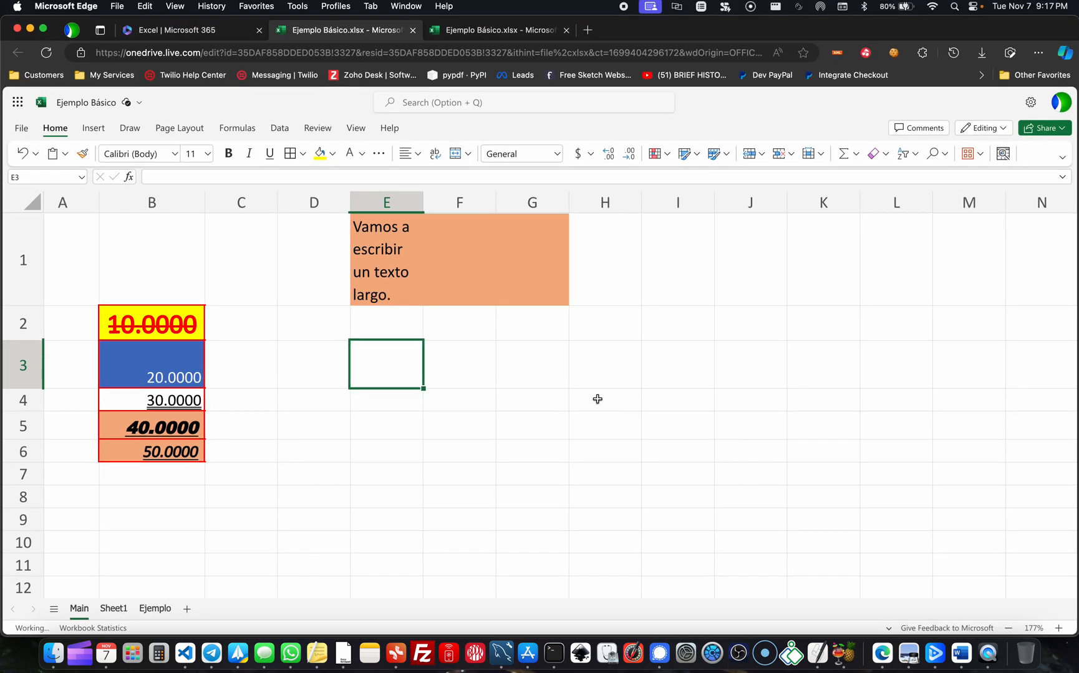
pyautogui.hotkey('ctrl', 'Up')
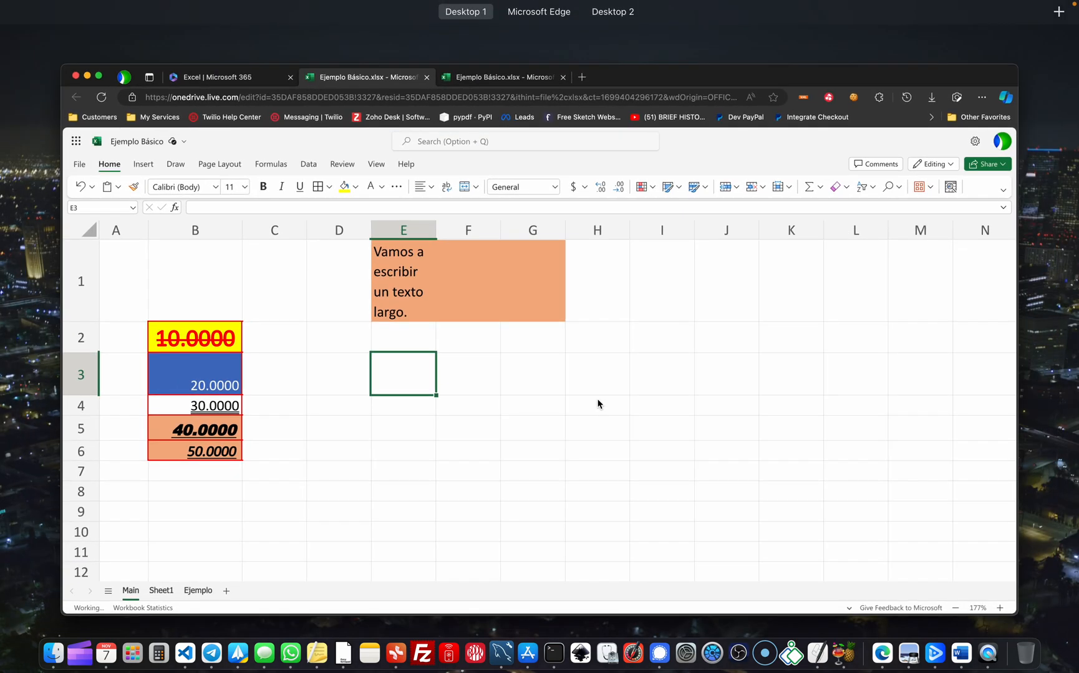
pyautogui.click(885, 639)
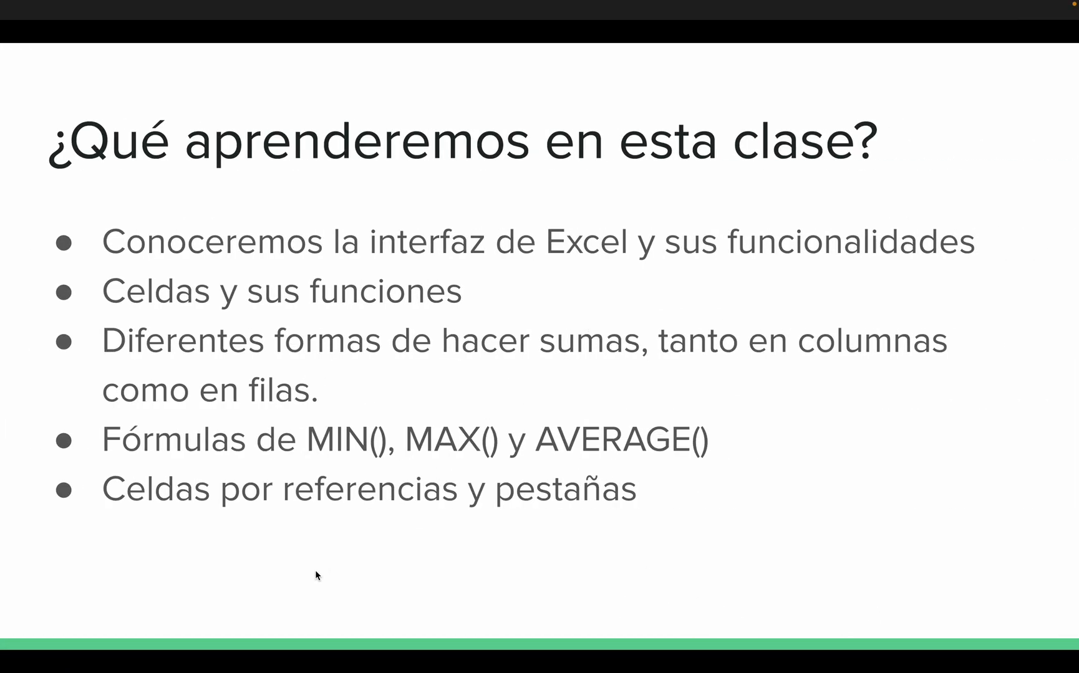
pyautogui.press('Right')
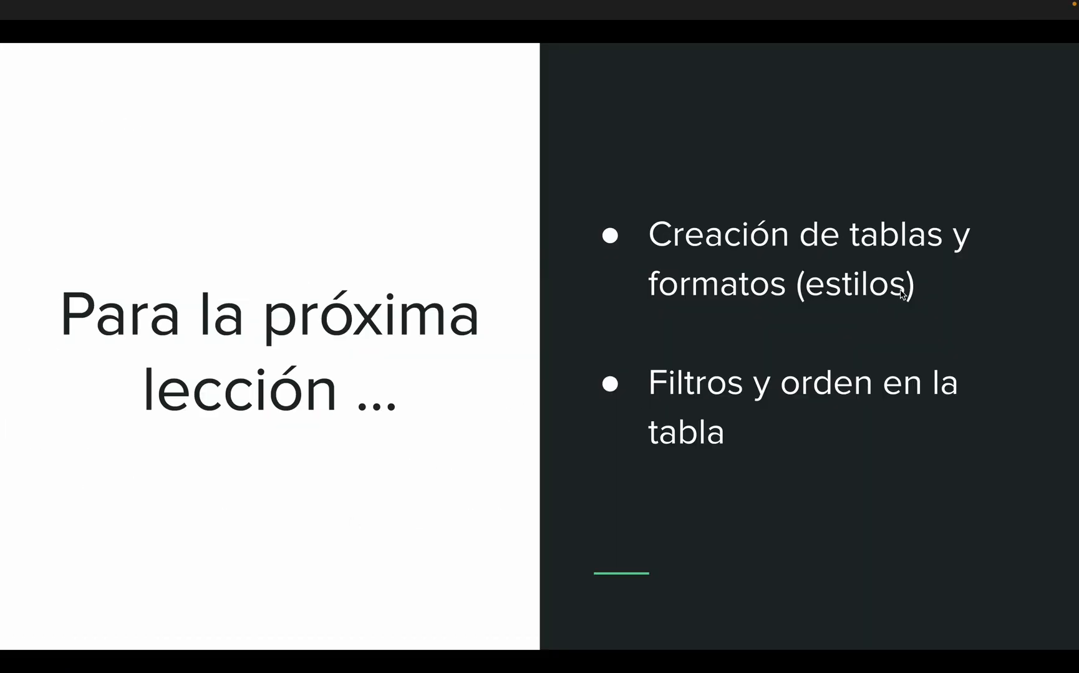